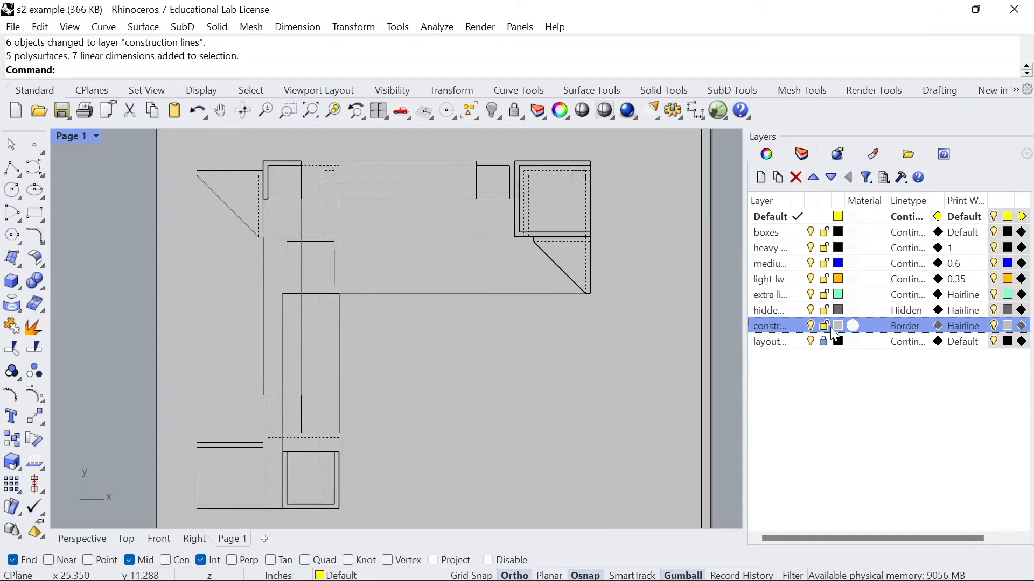
- Hide the construction lines layer on the layout page and examine the line weights and hidden lines of the three orthographic views
left_click(810, 325)
scroll(416, 284, "up", 4)
right_click_drag(330, 234, 375, 304)
mouse_move(312, 329)
right_mouse_down()
mouse_move(318, 124)
mouse_move(298, 95)
right_mouse_up()
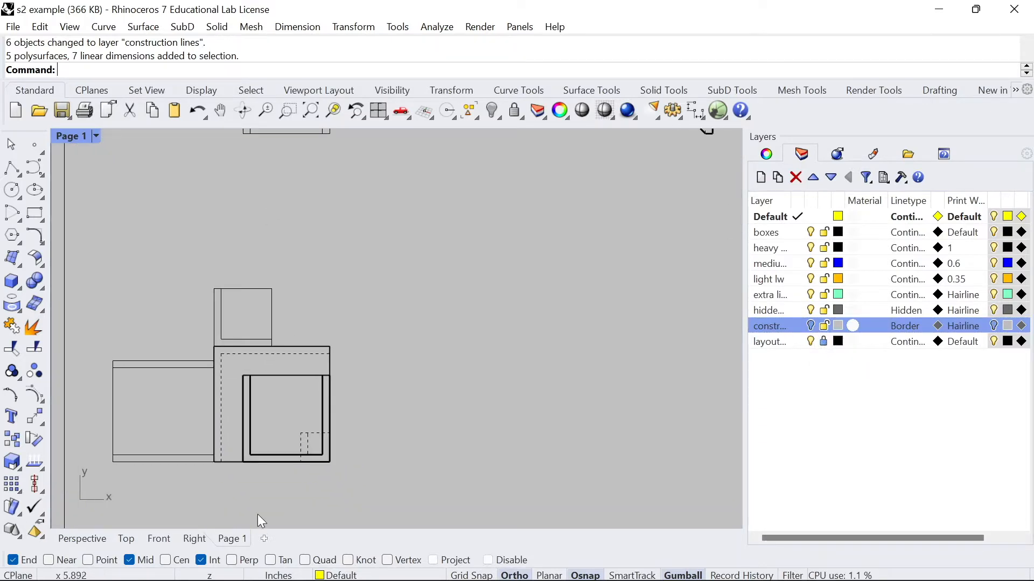
scroll(254, 318, "down", 4)
right_click_drag(266, 292, 265, 359)
right_click_drag(296, 275, 270, 354)
scroll(260, 283, "up", 1)
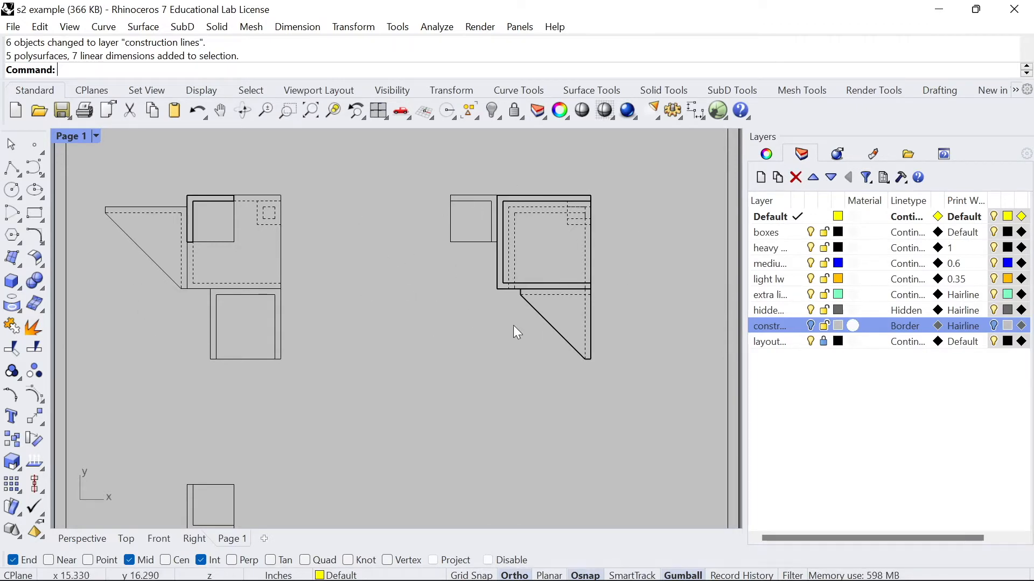
scroll(473, 317, "down", 1)
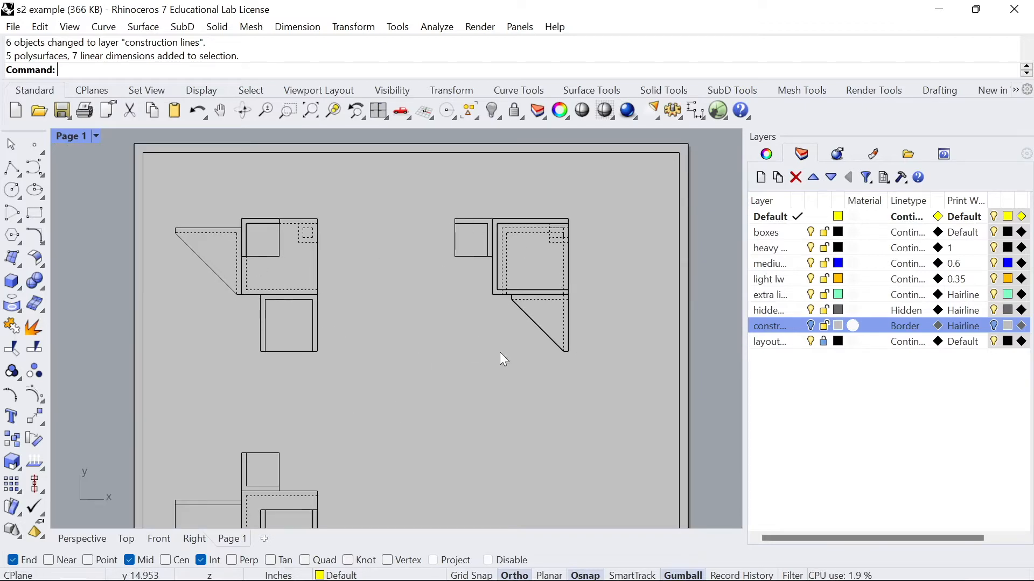
scroll(342, 282, "up", 2)
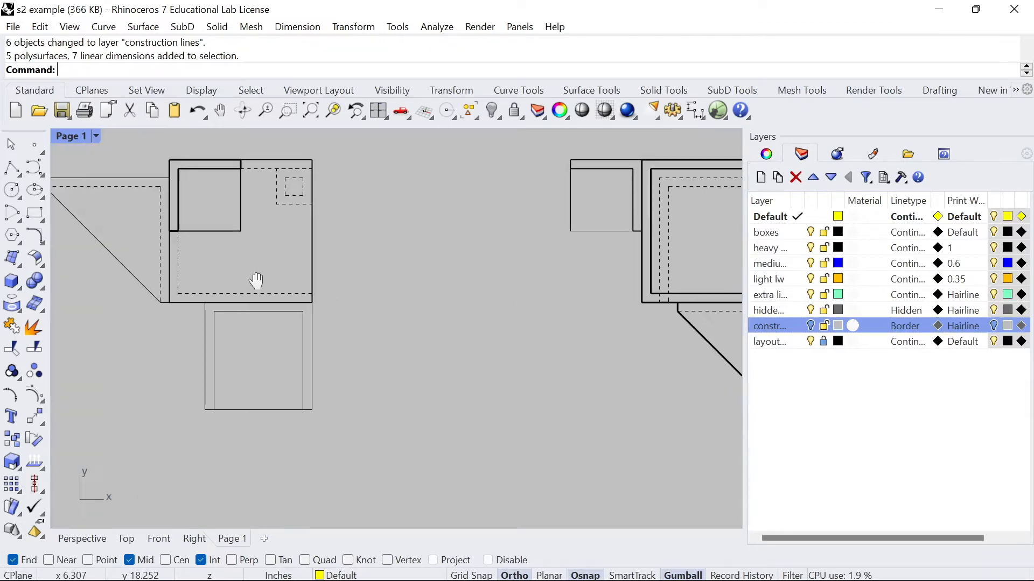
right_click_drag(234, 266, 357, 284)
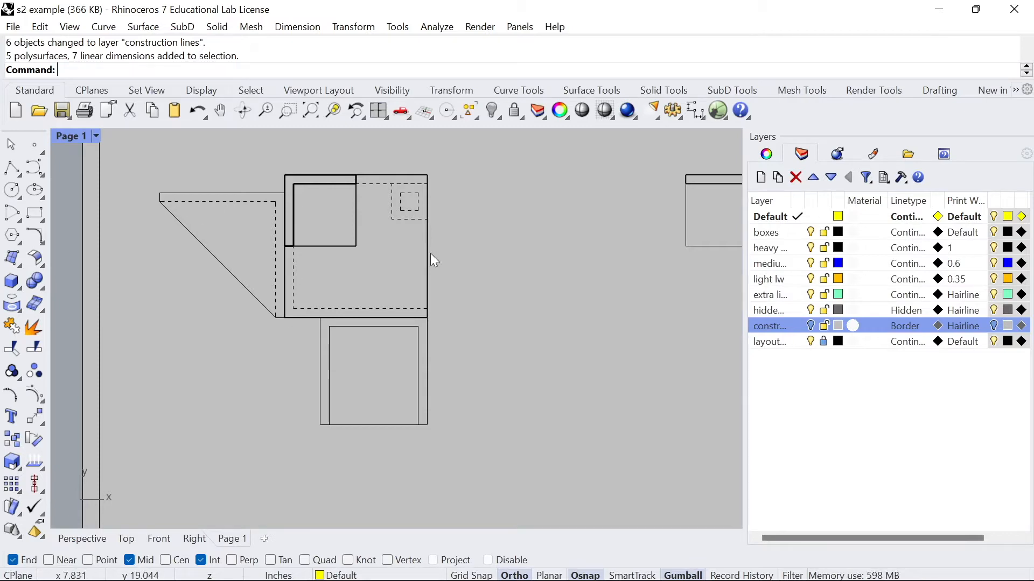
scroll(265, 266, "down", 2)
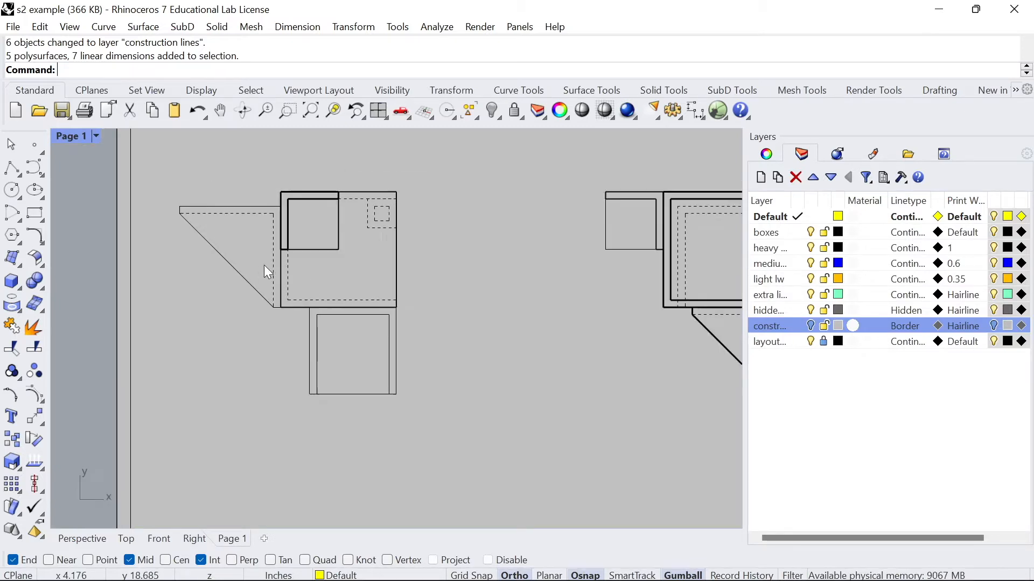
scroll(258, 273, "down", 2)
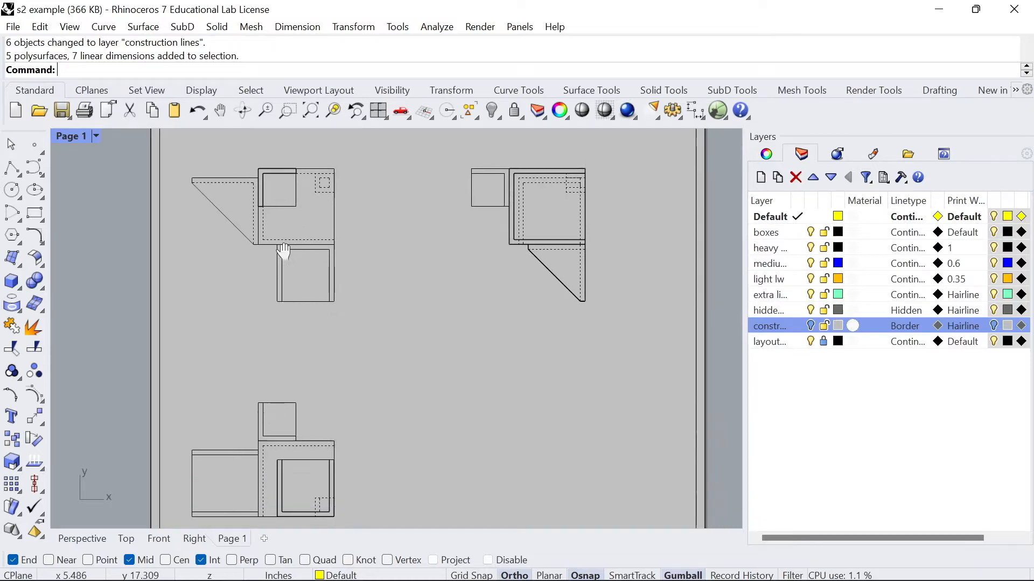
- Show the construction lines layer again and examine the projection lines that link the orthographic views
left_click(811, 327)
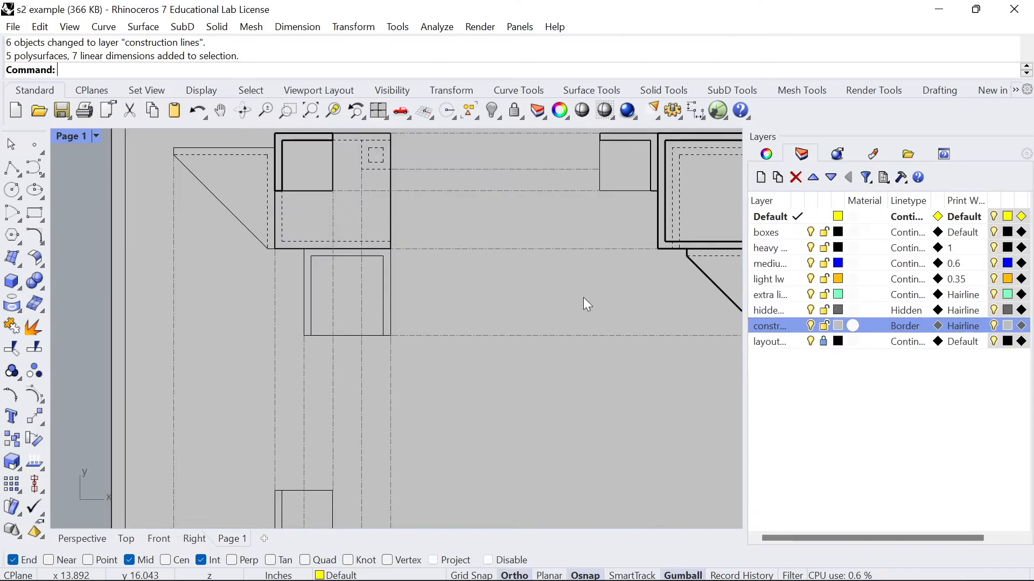
right_click_drag(584, 298, 404, 312)
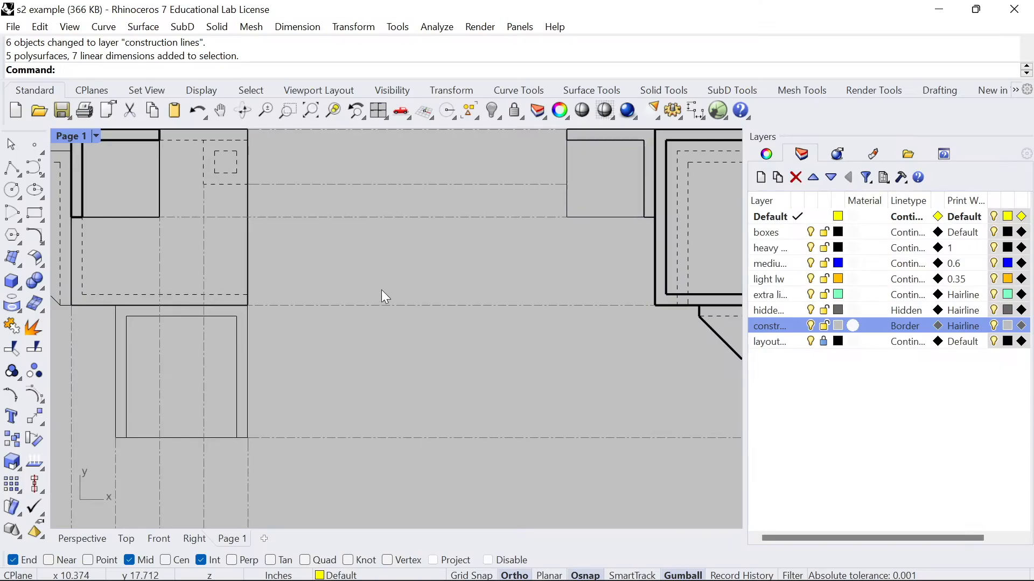
scroll(399, 324, "down", 2)
right_click_drag(379, 364, 381, 280)
scroll(237, 237, "down", 2)
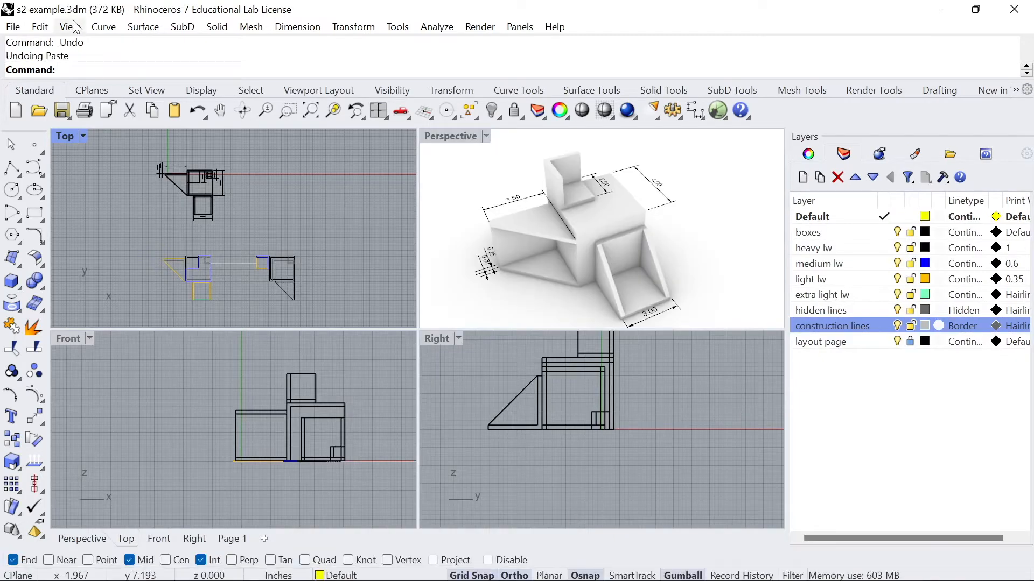
- Create a new file from the Small Objects - Inches template
left_click(13, 27)
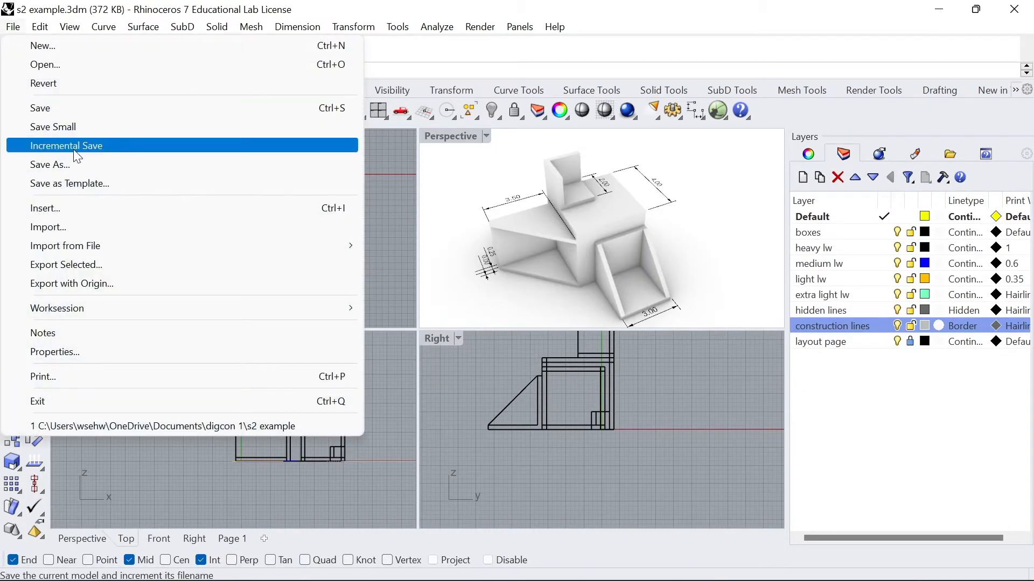
left_click(43, 47)
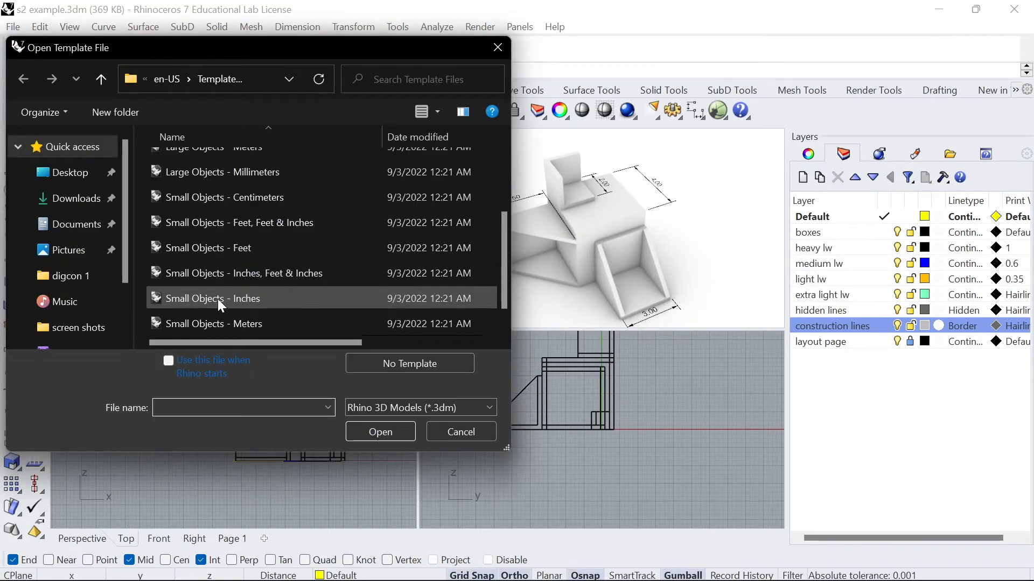
left_click(217, 299)
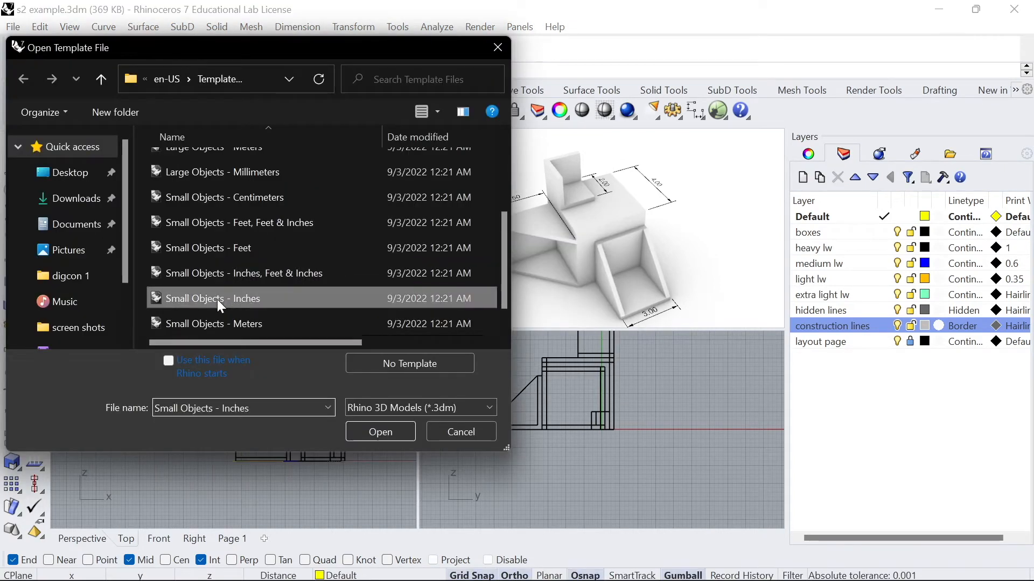
left_click(375, 433)
- Examine the dimensioned box model in the Top and Perspective views, along with the empty area below it
right_click_drag(338, 281, 305, 235)
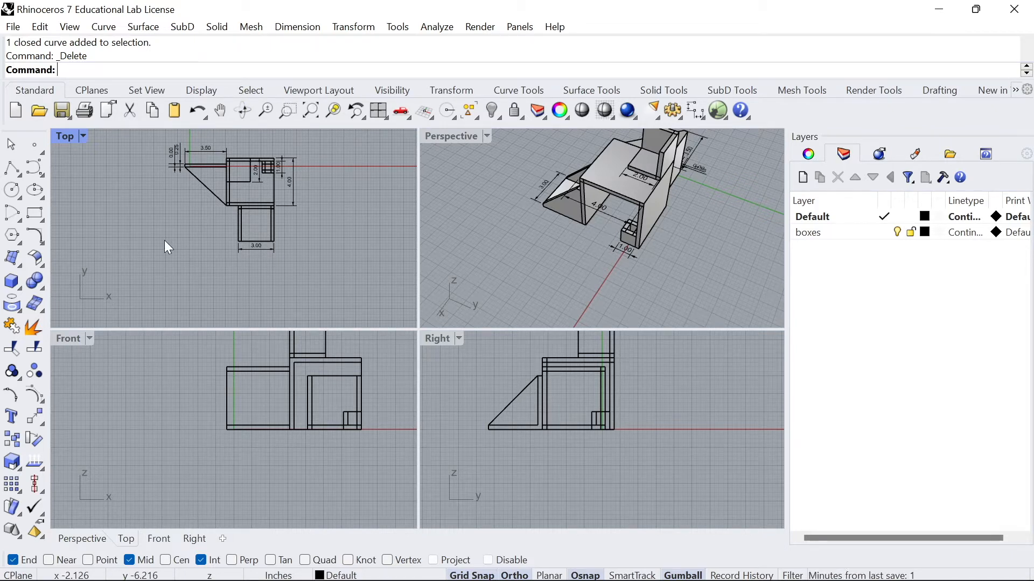
scroll(232, 197, "up", 3)
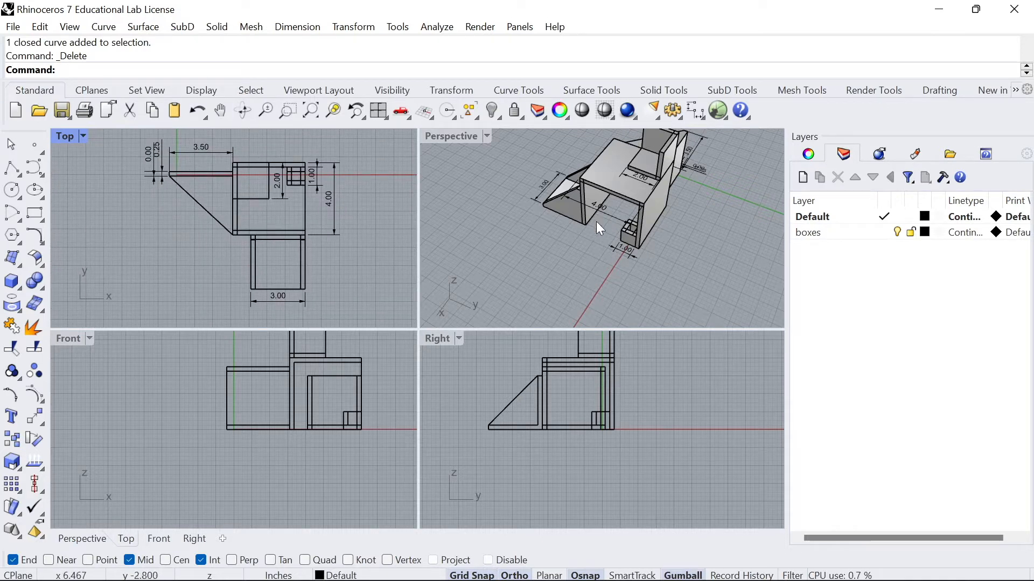
right_click_drag(596, 221, 624, 218)
right_click_drag(312, 251, 318, 234)
right_click_drag(249, 214, 251, 209)
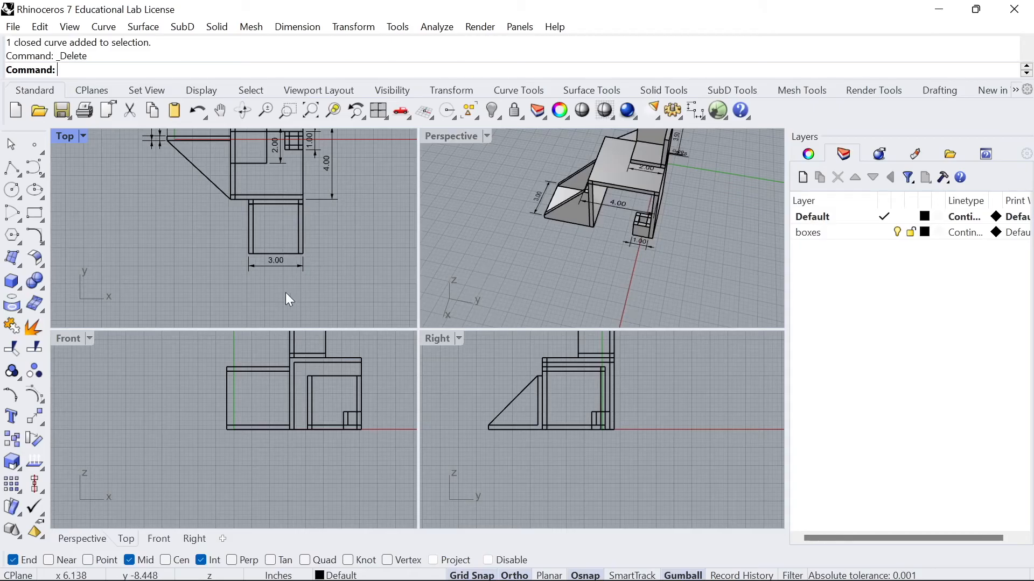
right_click_drag(286, 292, 273, 199)
scroll(263, 230, "down", 4)
right_click_drag(263, 242, 262, 205)
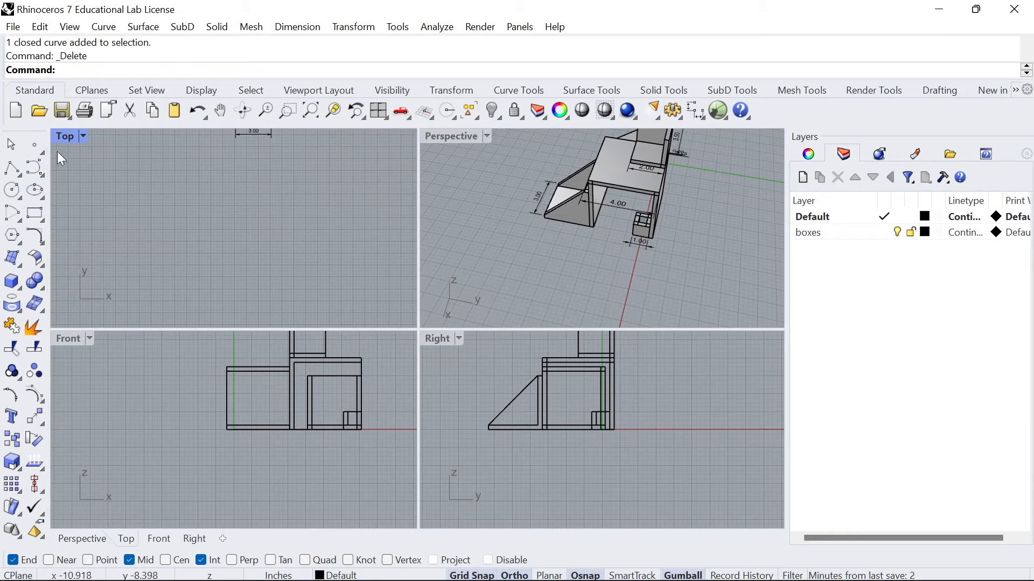
- Maximize the Top view and draw a 24 by 24 inch square with the Rectangle tool
double_click(68, 140)
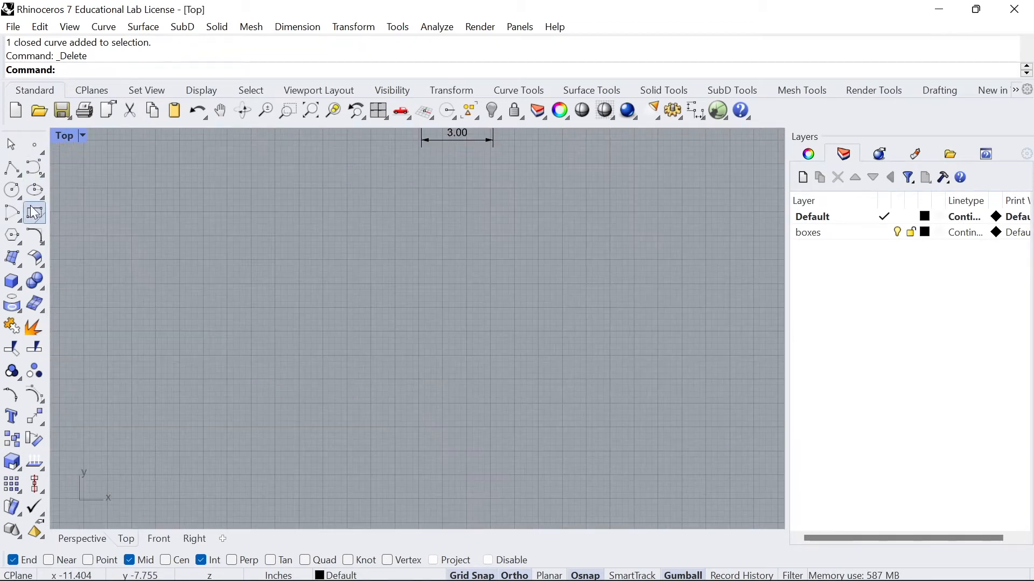
left_click(35, 213)
left_click(183, 253)
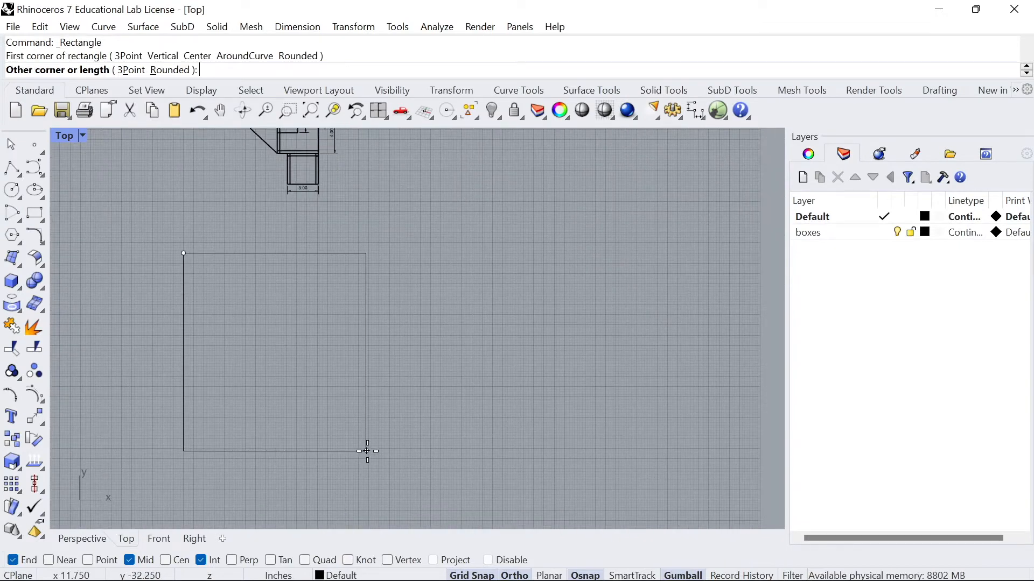
type("24\"")
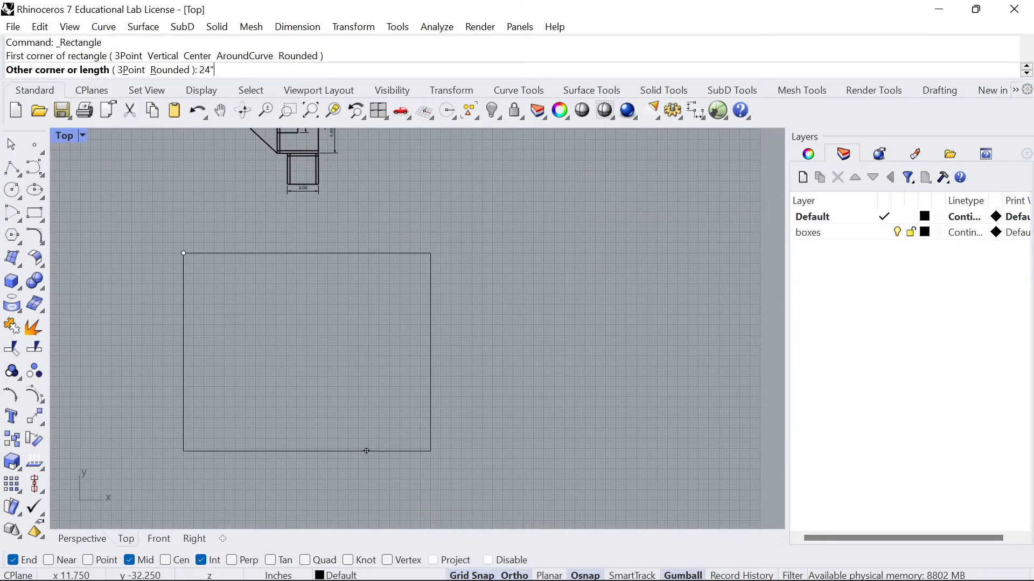
key("Return")
key("Return")
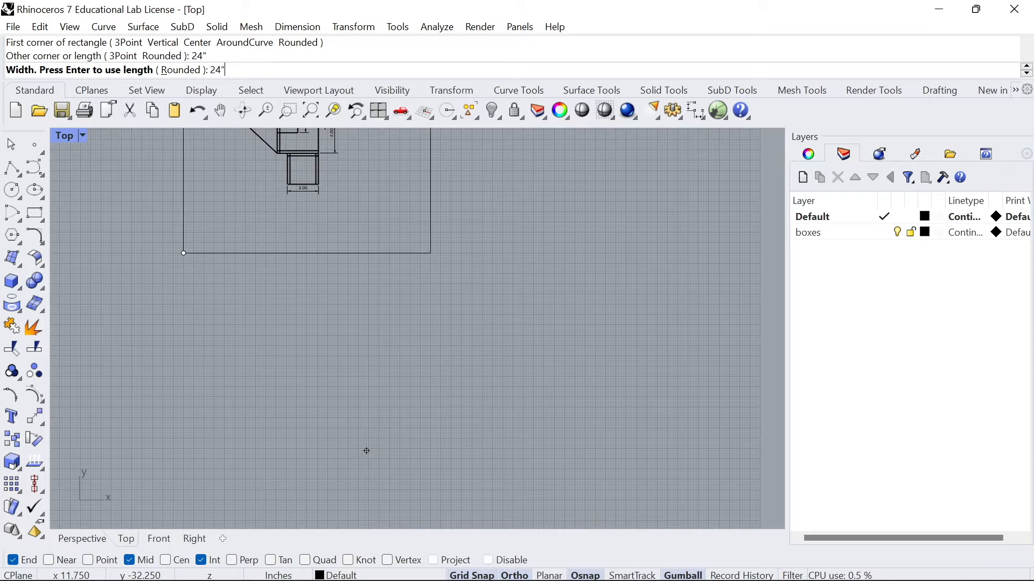
- Move the square straight down in the Top view until it sits clear below the box model
left_click(316, 253)
scroll(328, 269, "down", 3)
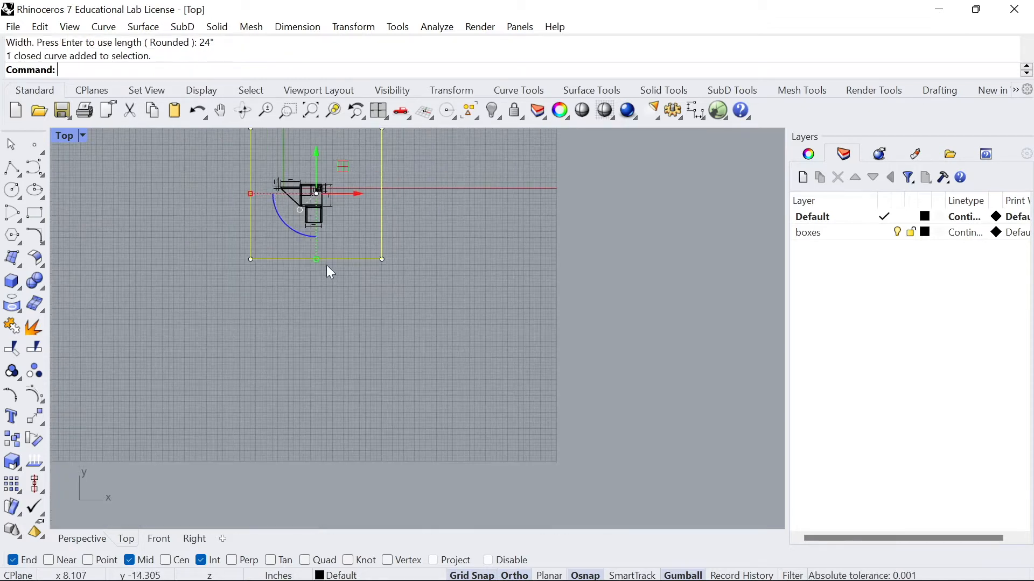
left_click_drag(318, 154, 316, 272)
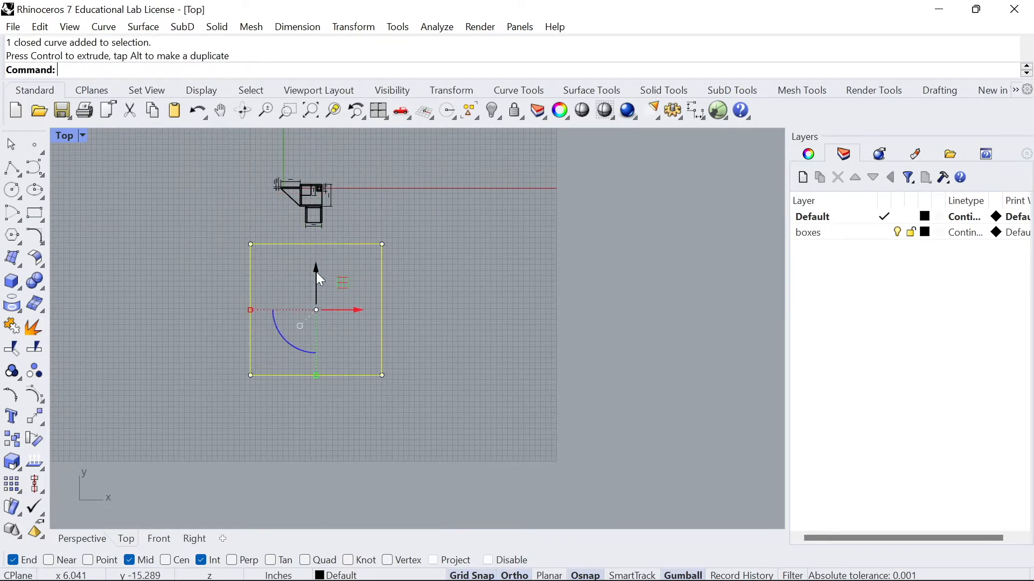
scroll(315, 273, "up", 5)
key("Escape")
scroll(499, 263, "down", 3)
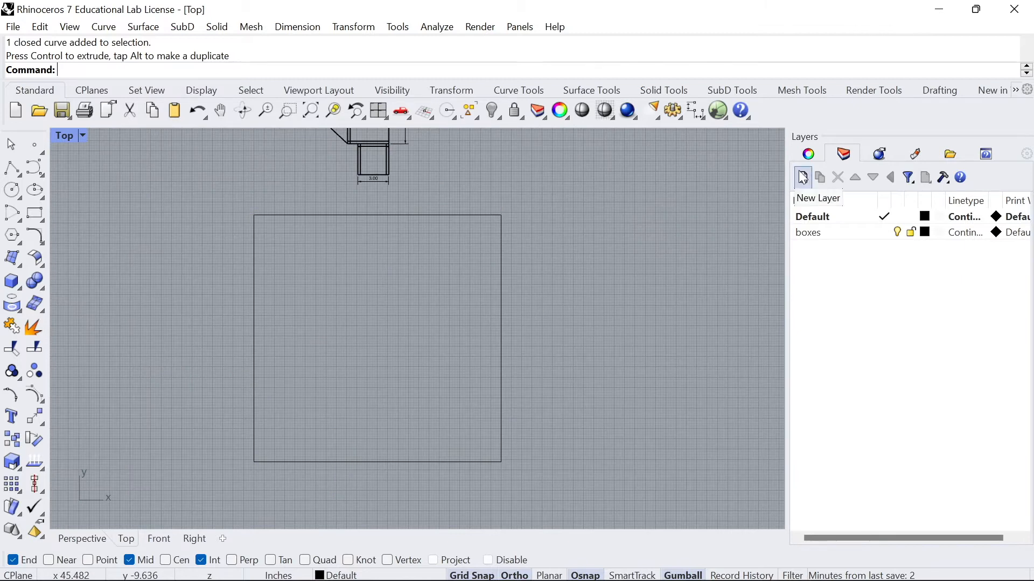
- Create a new layer named "box outline"
left_click(803, 178)
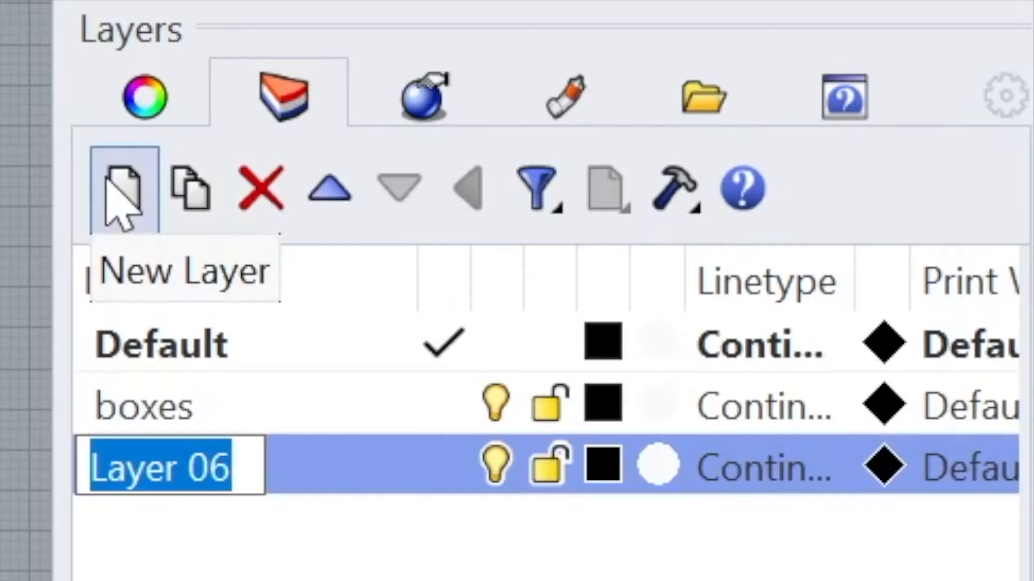
type("box outl")
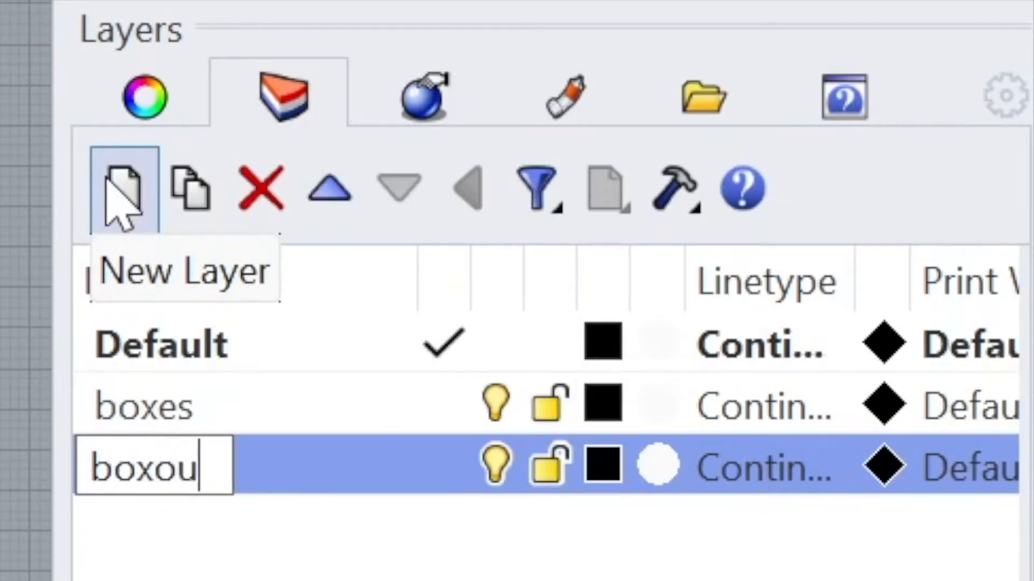
type("ine")
key("Left")
key("Left")
key("Left")
key("Left")
key("Left")
key("Left")
key("Left")
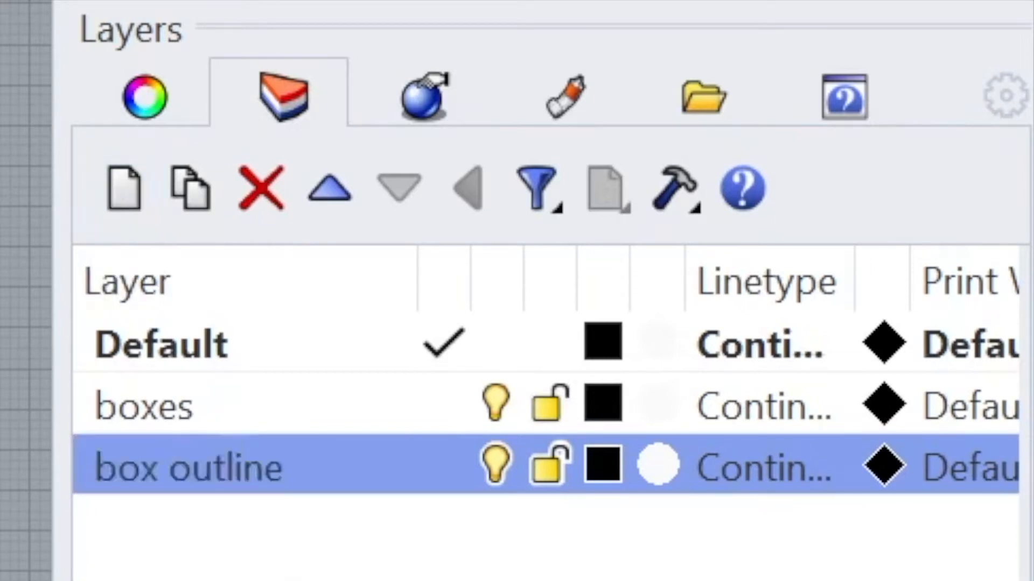
key("Return")
- Assign the 24-inch square to the box outline layer and lock that layer
left_click(500, 221)
left_click(910, 248)
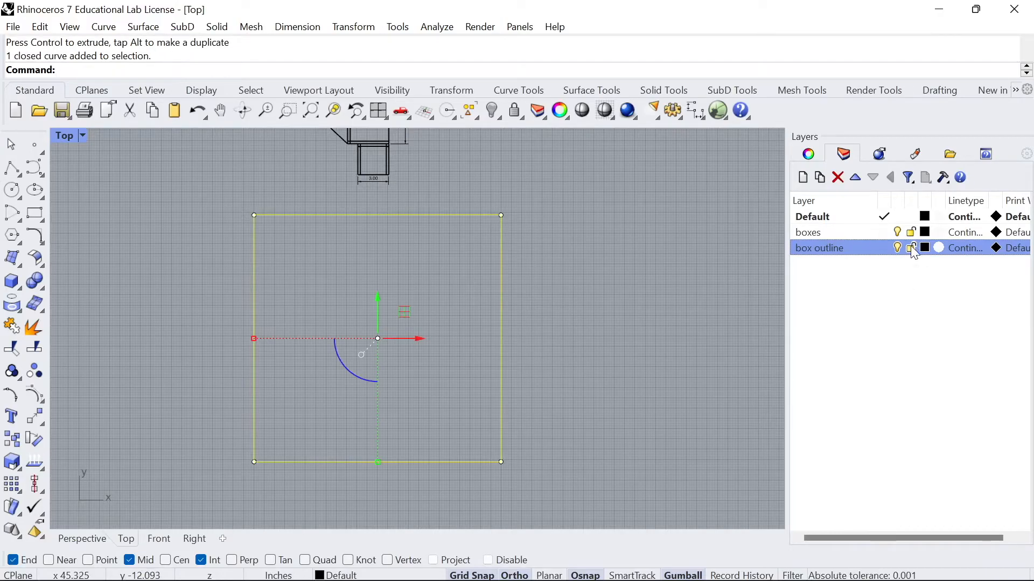
left_click(605, 238)
left_click(485, 215)
right_click(815, 248)
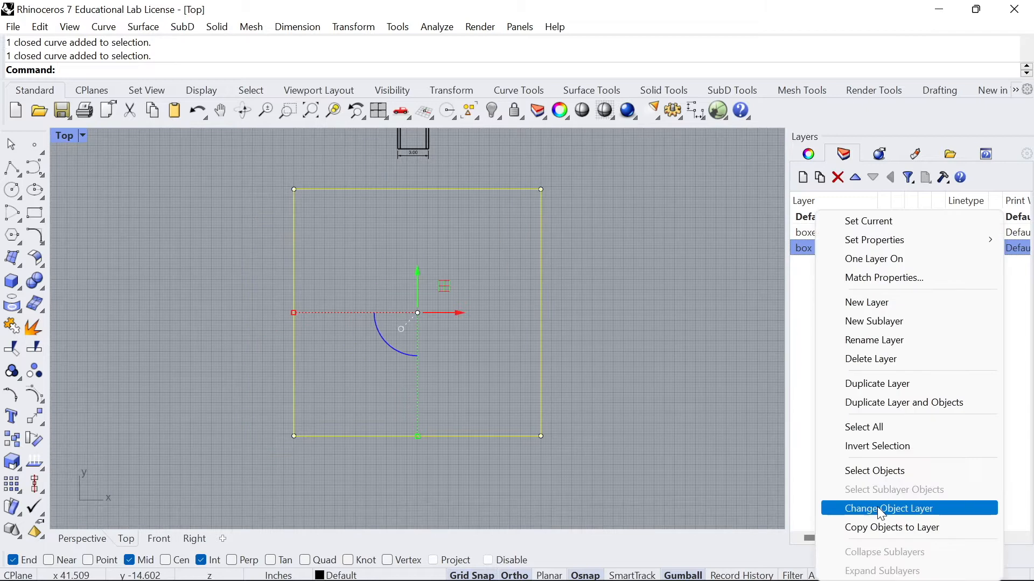
left_click(877, 510)
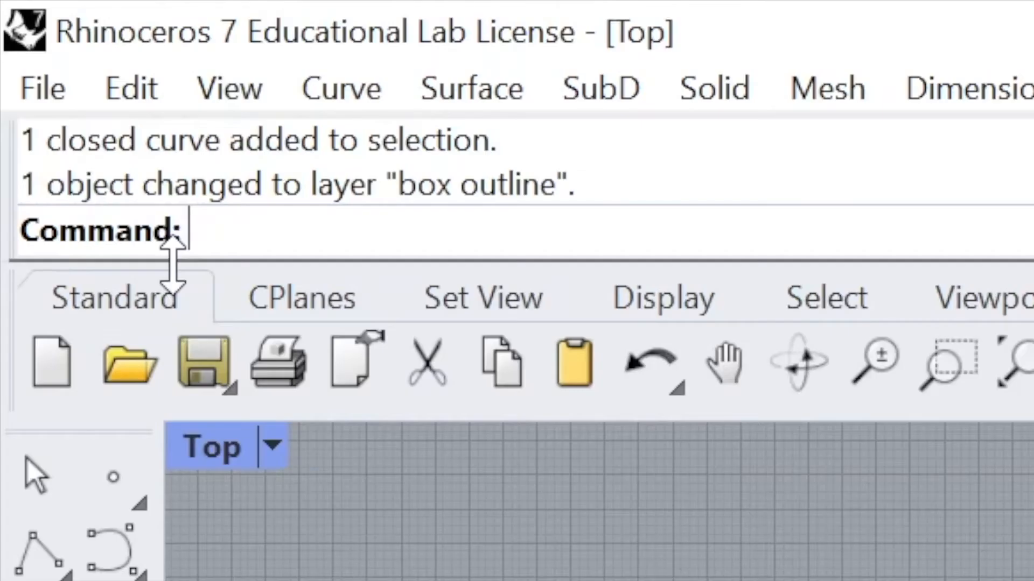
- Create a portrait layout named Page 1 for Rhino PDF, custom size 24 by 24 inches, with one initial detail
type("Layout")
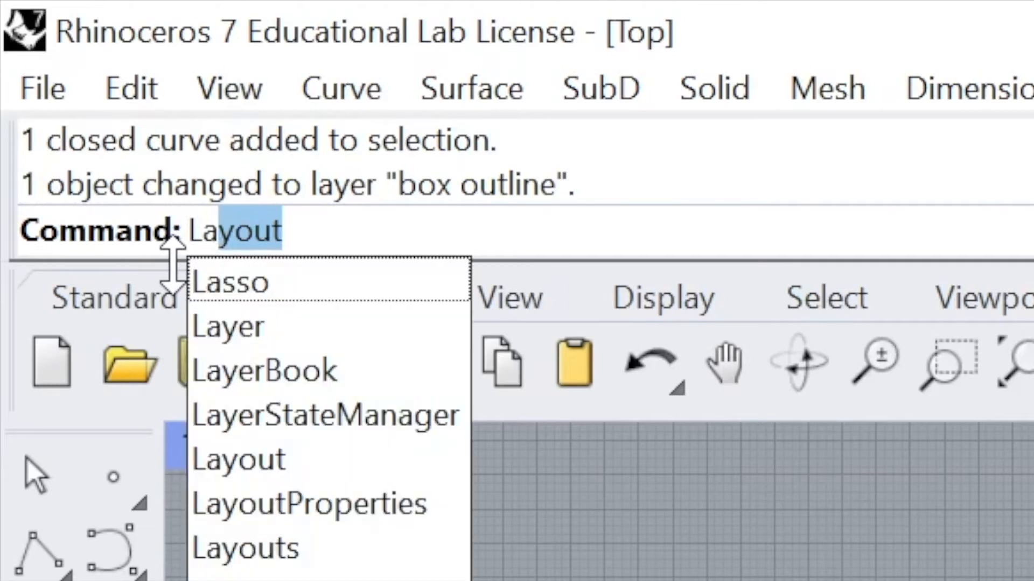
key("Return")
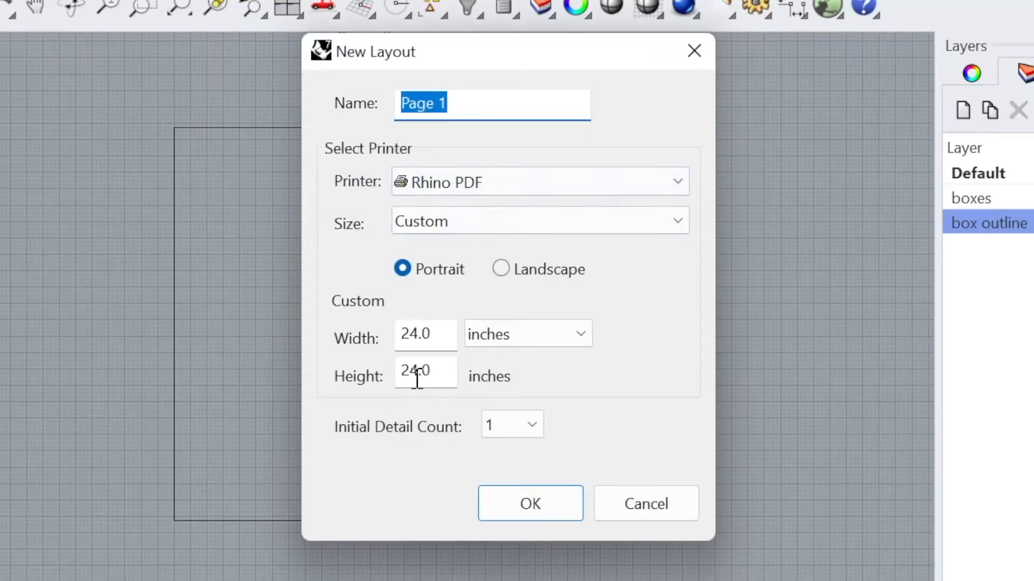
left_click(538, 493)
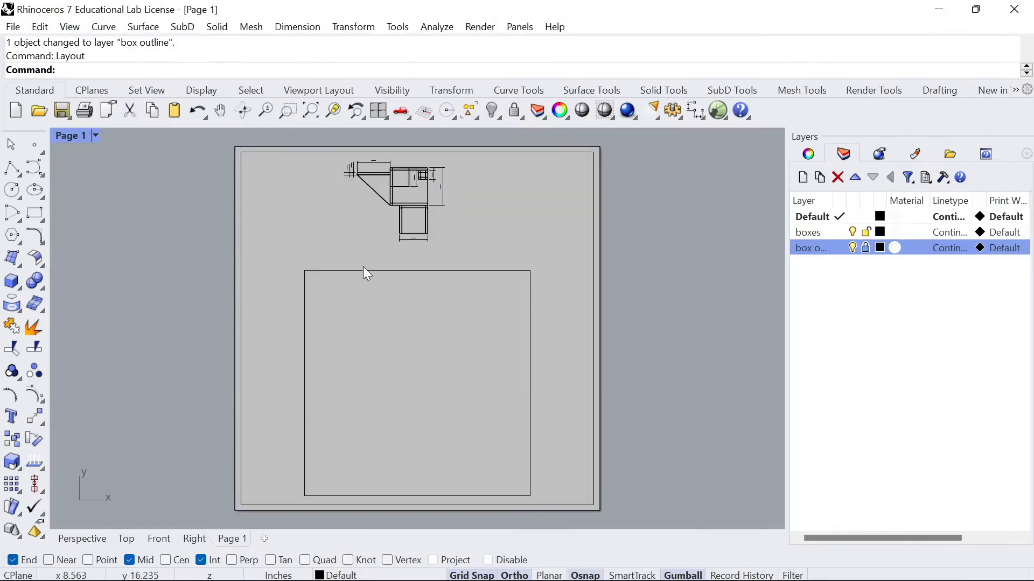
- Activate the Page 1 detail, fit the 24-inch square to the detail frame, and return to the Top view
double_click(402, 345)
scroll(386, 345, "up", 2)
scroll(386, 344, "up", 2)
right_click_drag(399, 369, 263, 309)
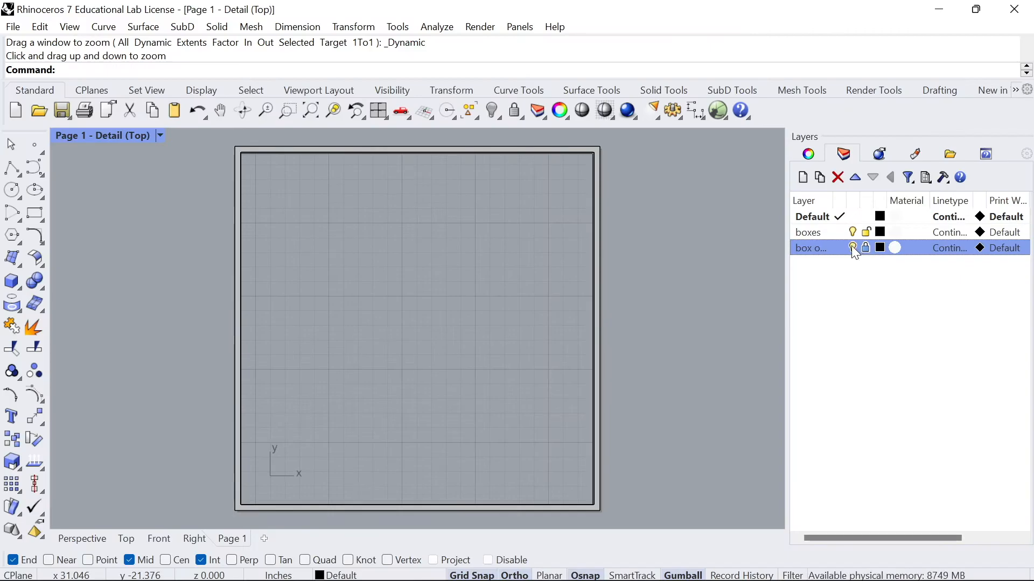
left_click(128, 539)
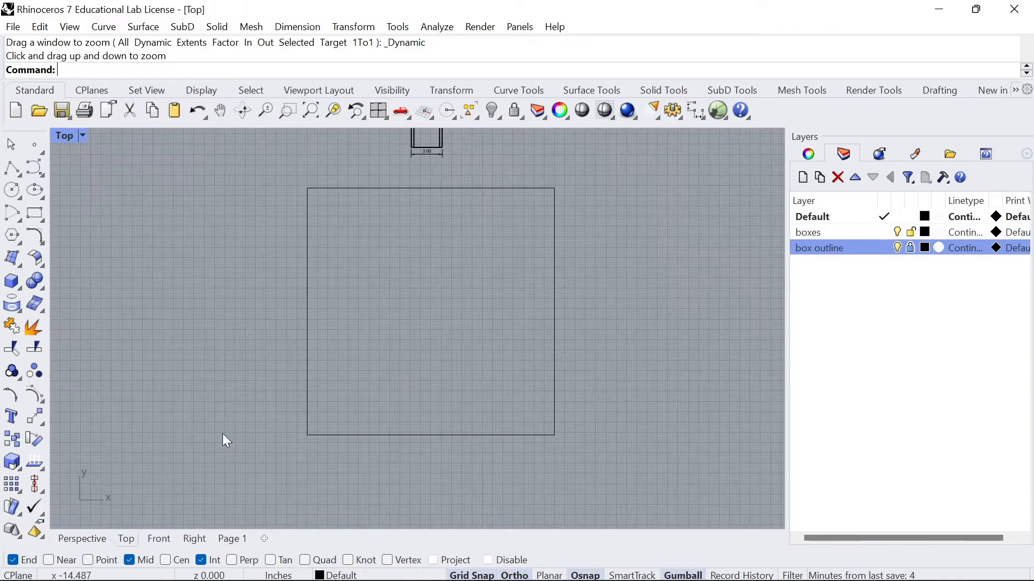
- Add four new layers below the box outline layer
left_click_drag(382, 333, 291, 245)
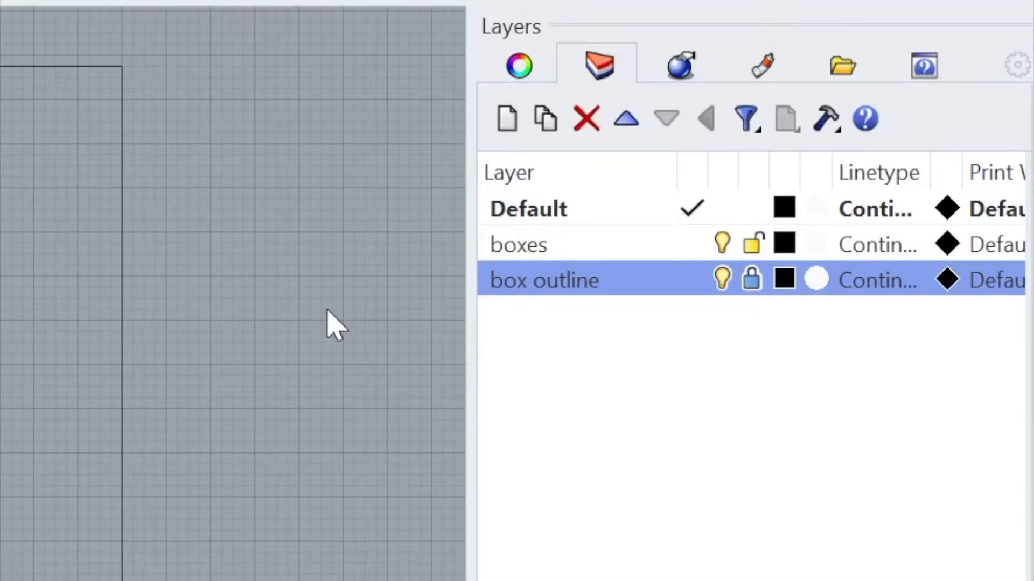
left_click(505, 129)
left_click(505, 129)
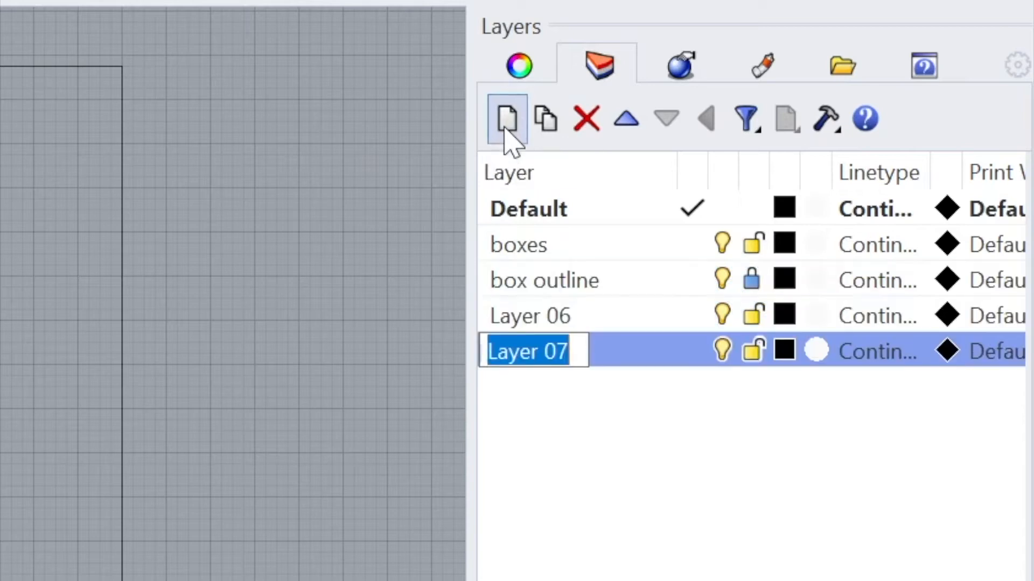
left_click(505, 129)
left_click(505, 130)
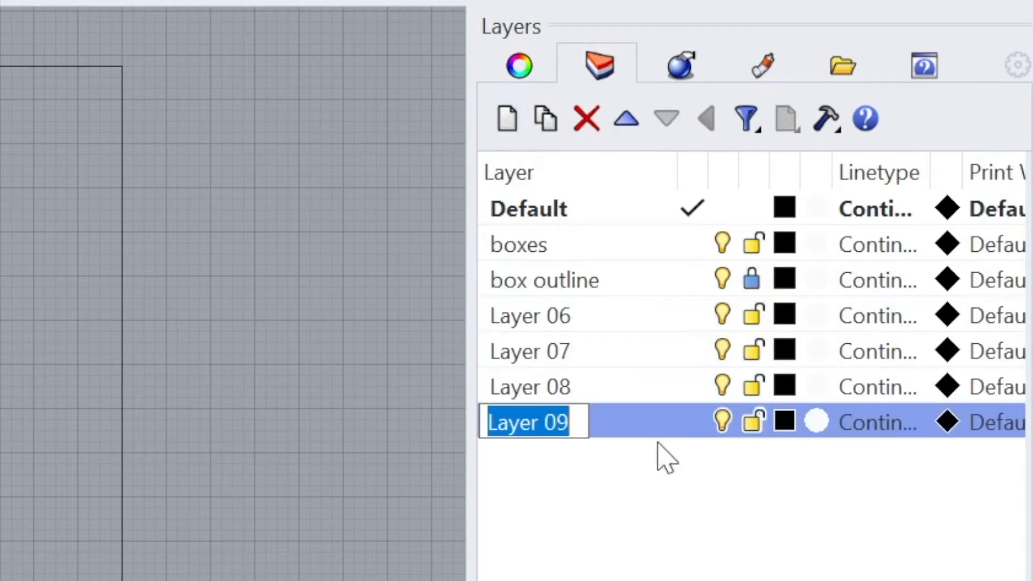
- Rename the four new layers as "heavy lw", "medium lw", "light lw" and "extra light", in that order
right_click(561, 335)
left_click(653, 490)
type("heavy lw")
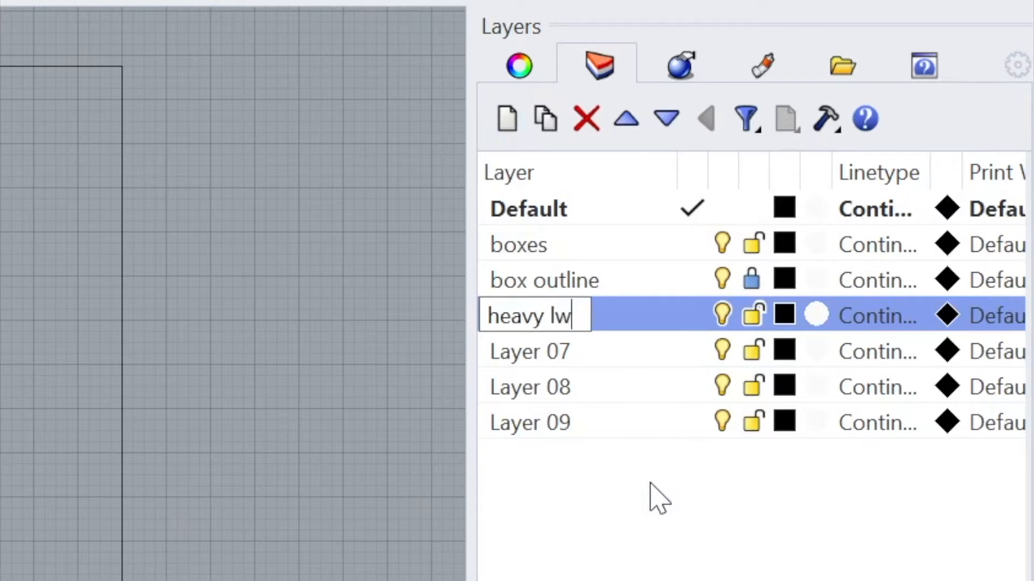
left_click(623, 580)
key("Tab")
type("medium lw")
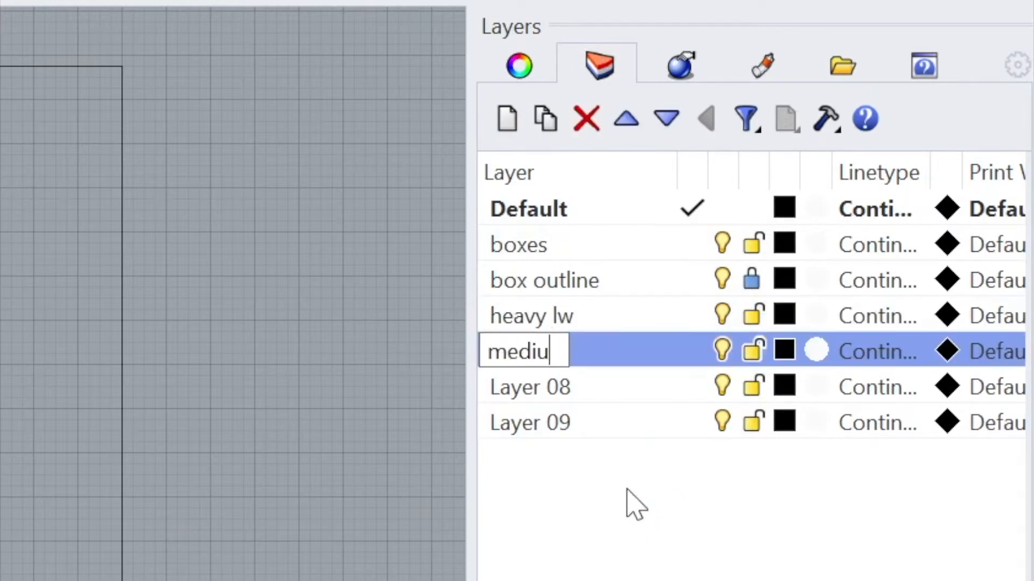
key("Tab")
type("light lw")
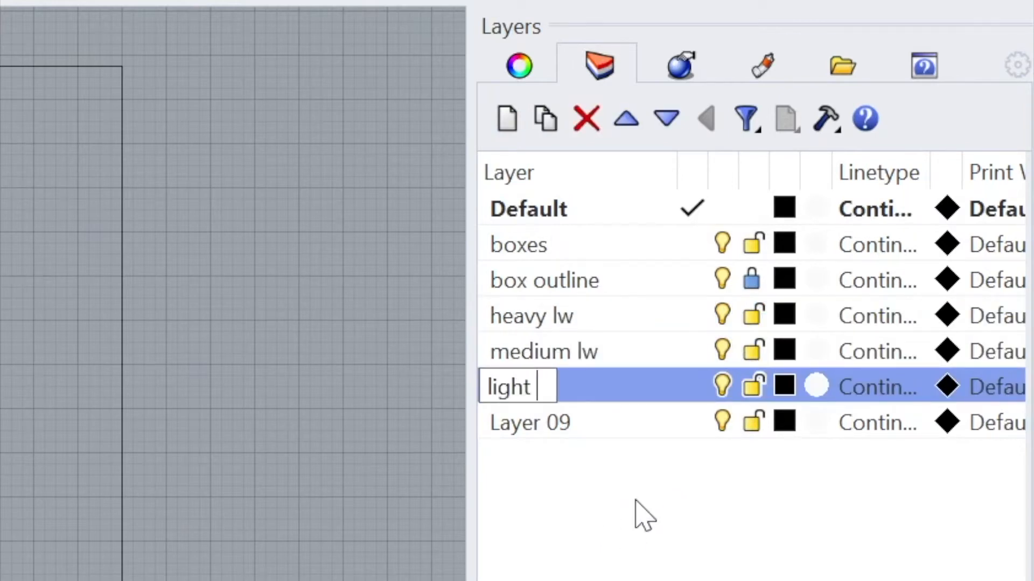
key("Tab")
type("extra light")
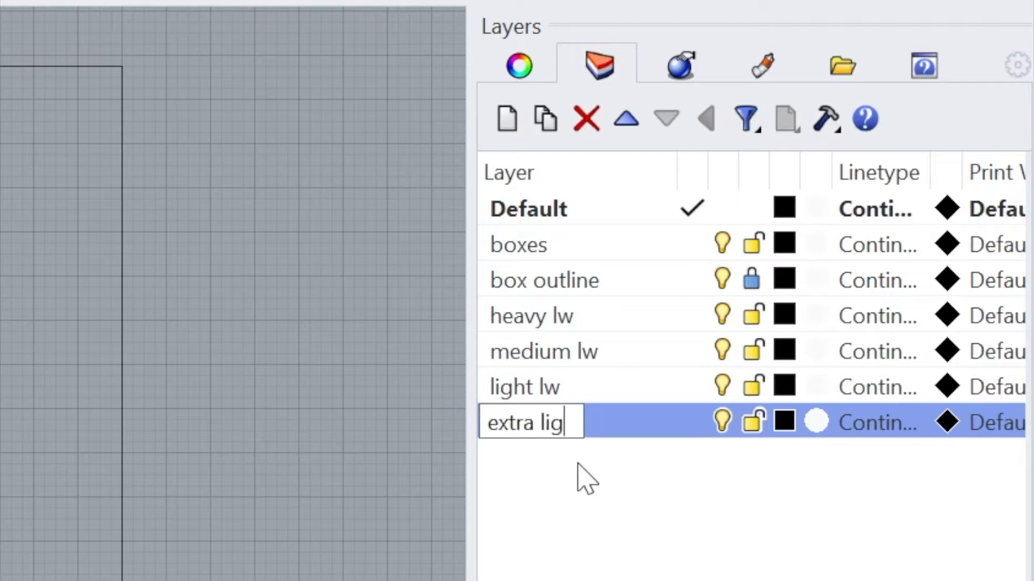
left_click(579, 478)
- Add two more layers named "hidden line" and "construction line"
left_click(508, 129)
type("hidden")
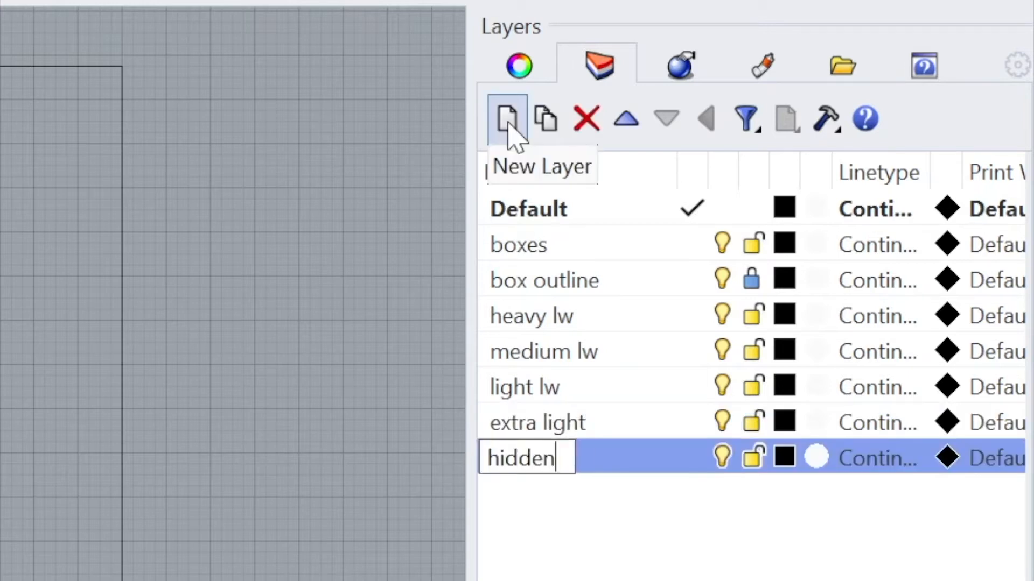
type(" line")
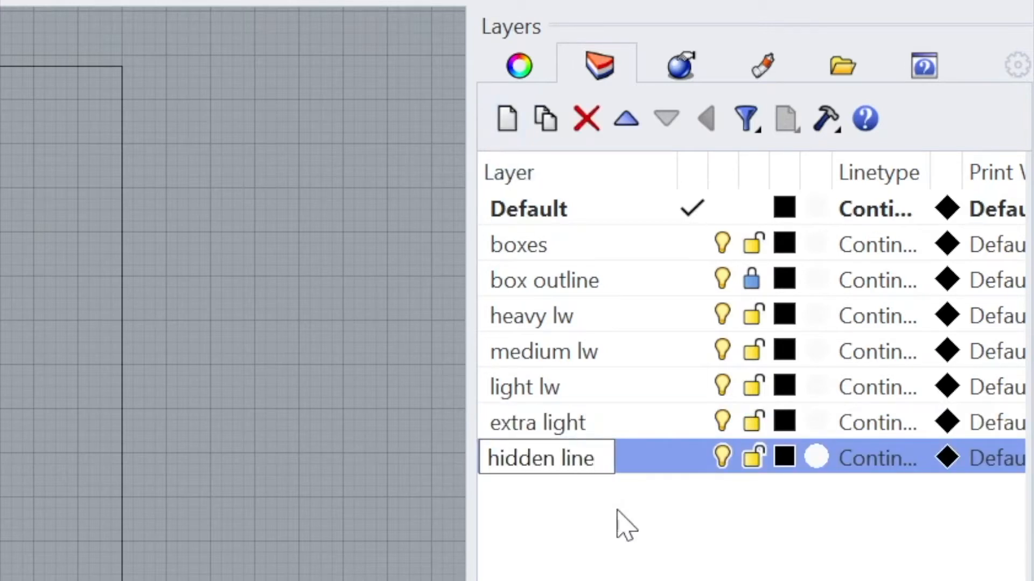
left_click(616, 524)
left_click(508, 126)
type("construction line")
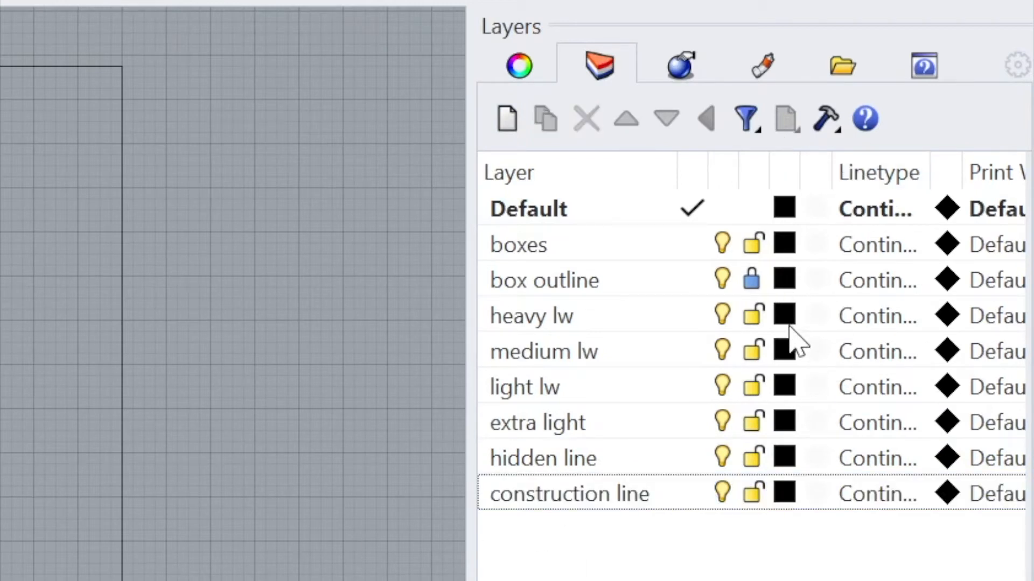
- Set the layer colors to Blue for medium lw, Orange for light lw and Lavender for extra light
left_click(784, 349)
left_click(785, 350)
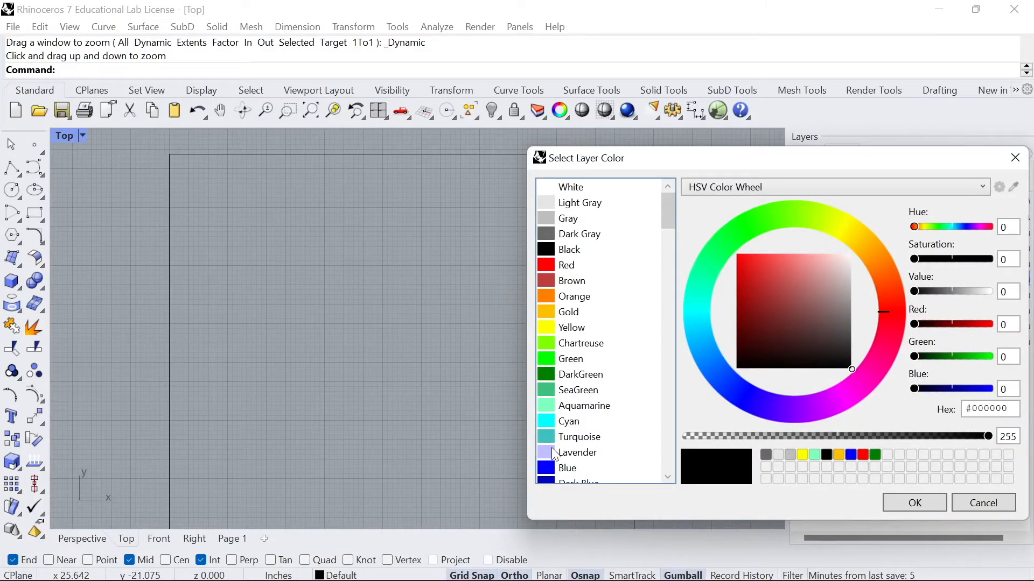
left_click(548, 462)
left_click(905, 502)
left_click(924, 295)
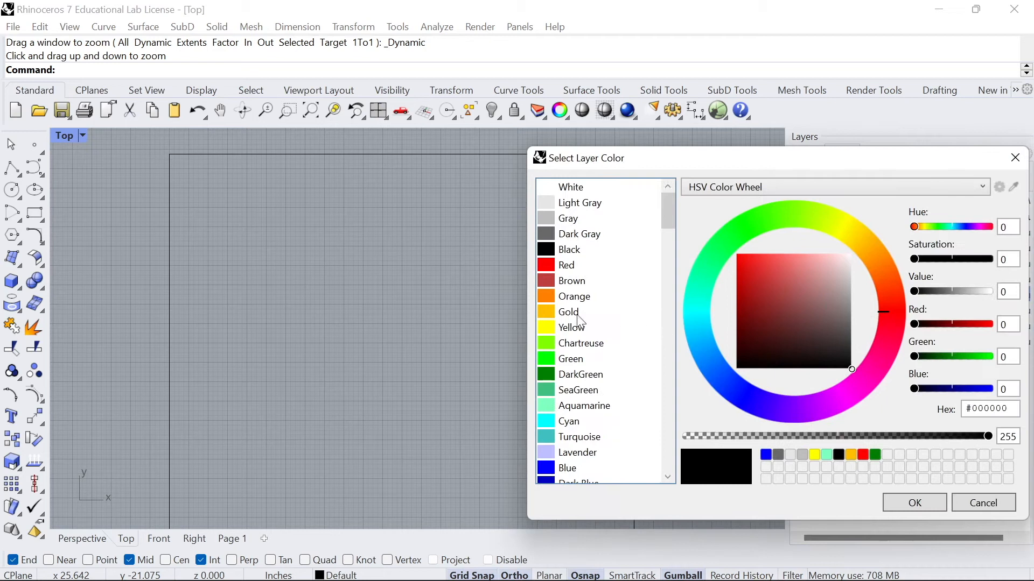
left_click(549, 302)
left_click(914, 503)
left_click(924, 307)
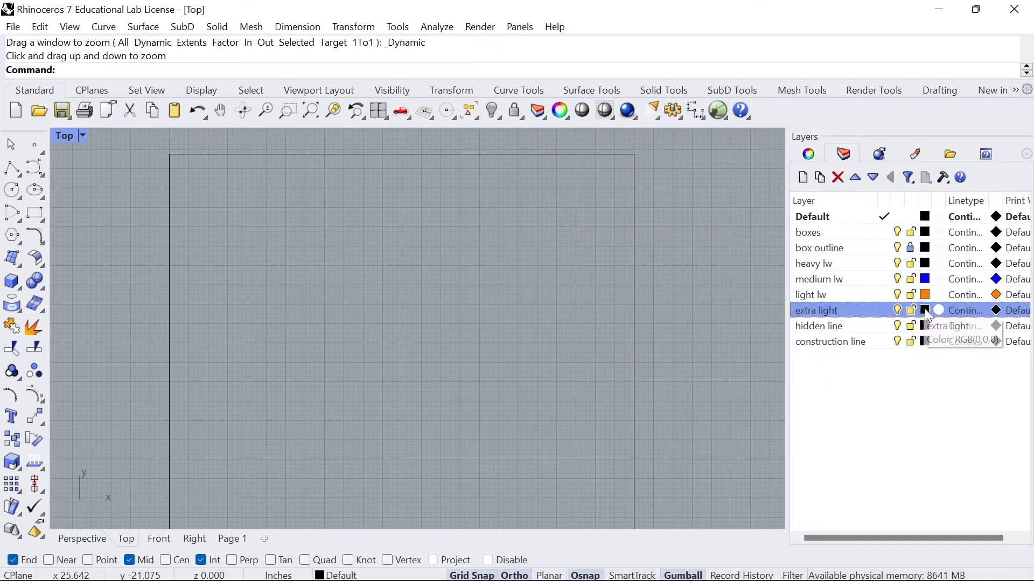
left_click(603, 452)
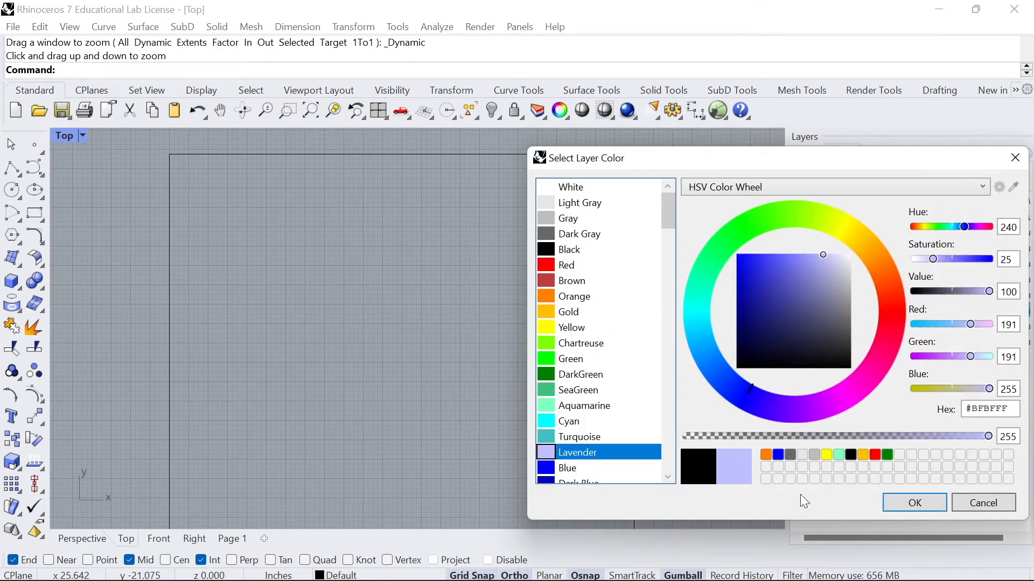
left_click(897, 500)
- Set the layer color of hidden line to Dark Gray and of construction line to Gray
left_click(924, 325)
left_click(548, 218)
left_click(554, 235)
left_click(915, 502)
left_click(923, 342)
left_click(549, 220)
left_click(909, 499)
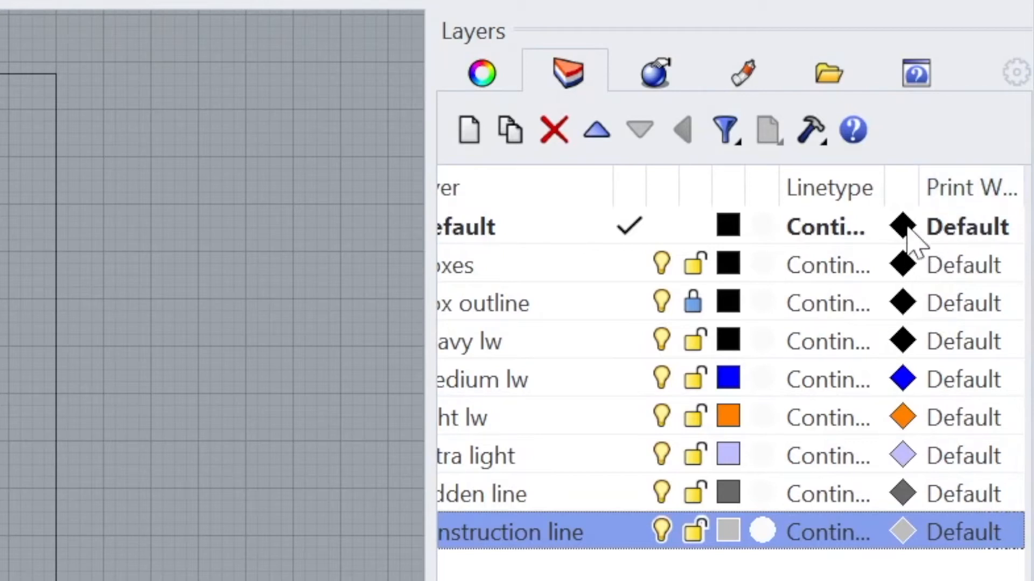
- Set the print color to Black for medium lw, light lw, extra light and hidden line, and to Dark Gray for construction line
left_click_drag(880, 186, 947, 187)
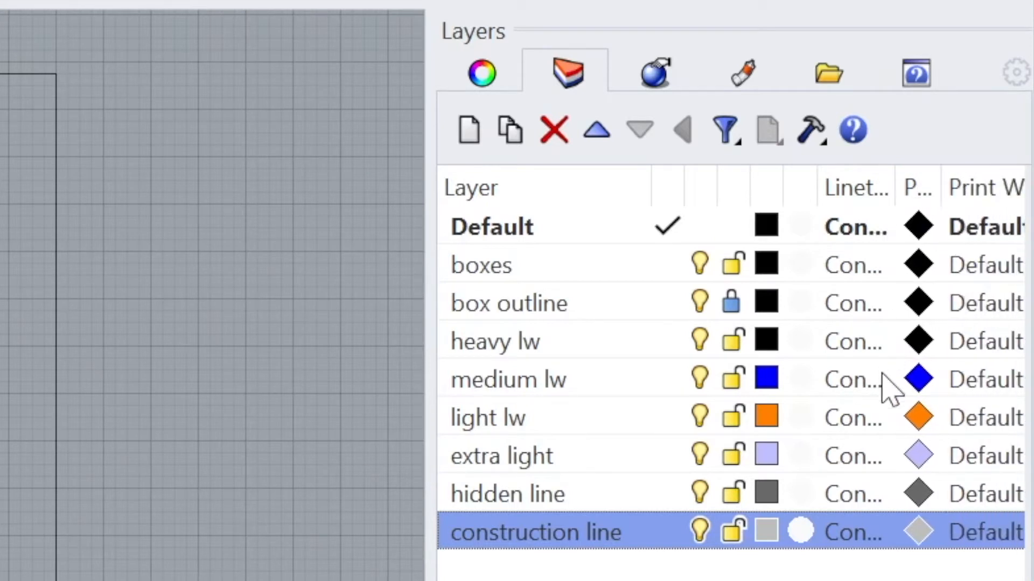
left_click(919, 380)
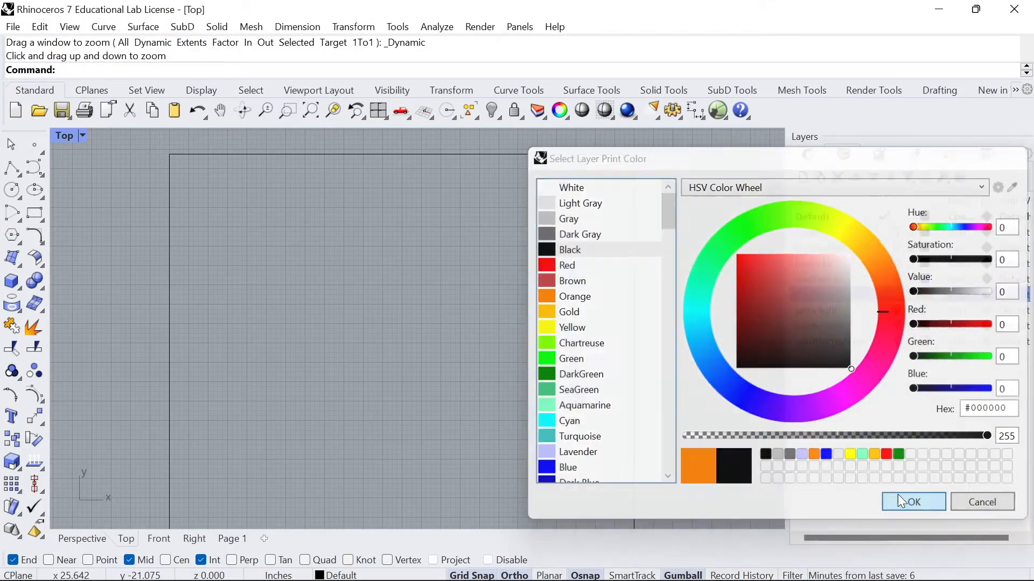
left_click(914, 501)
left_click(979, 312)
left_click(550, 253)
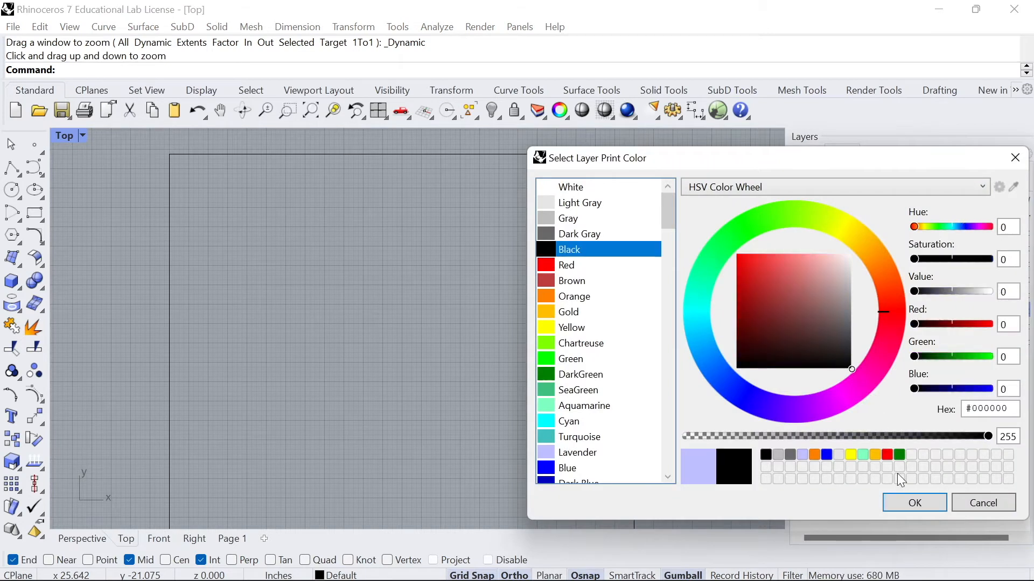
left_click(906, 500)
left_click(988, 323)
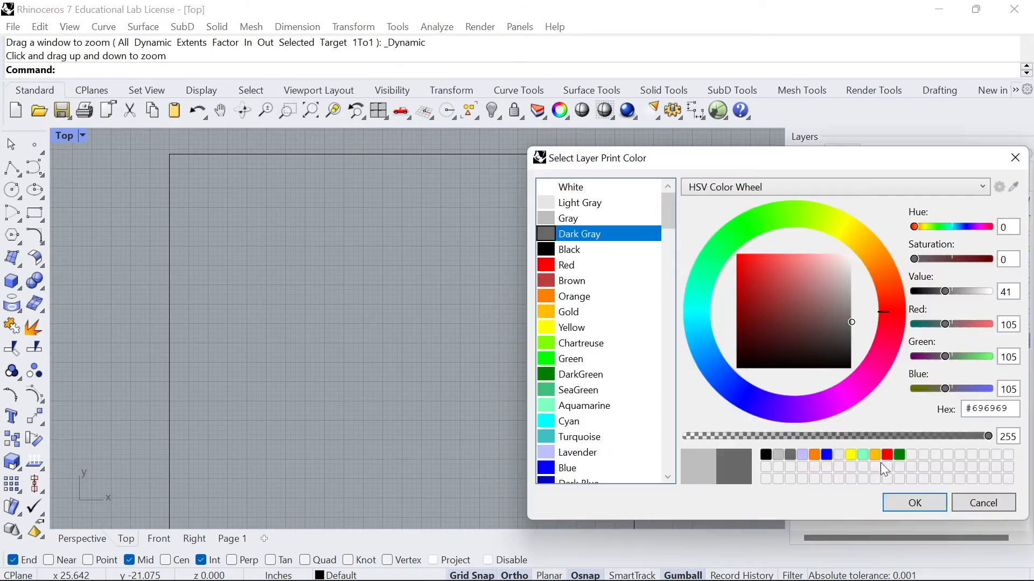
left_click(893, 500)
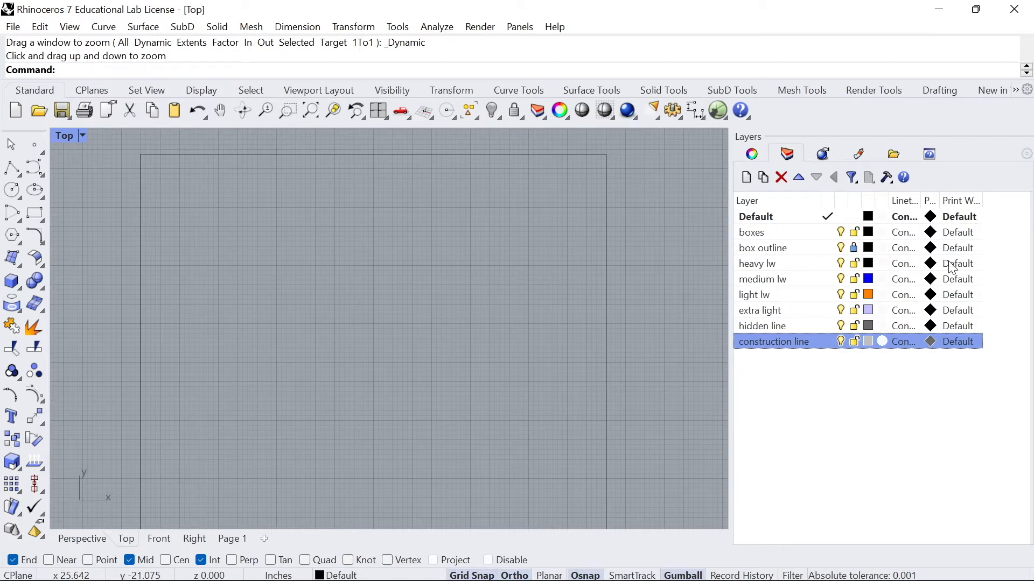
- Set the print width of the heavy lw layer to 1 mm
left_click(953, 264)
scroll(482, 322, "down", 2)
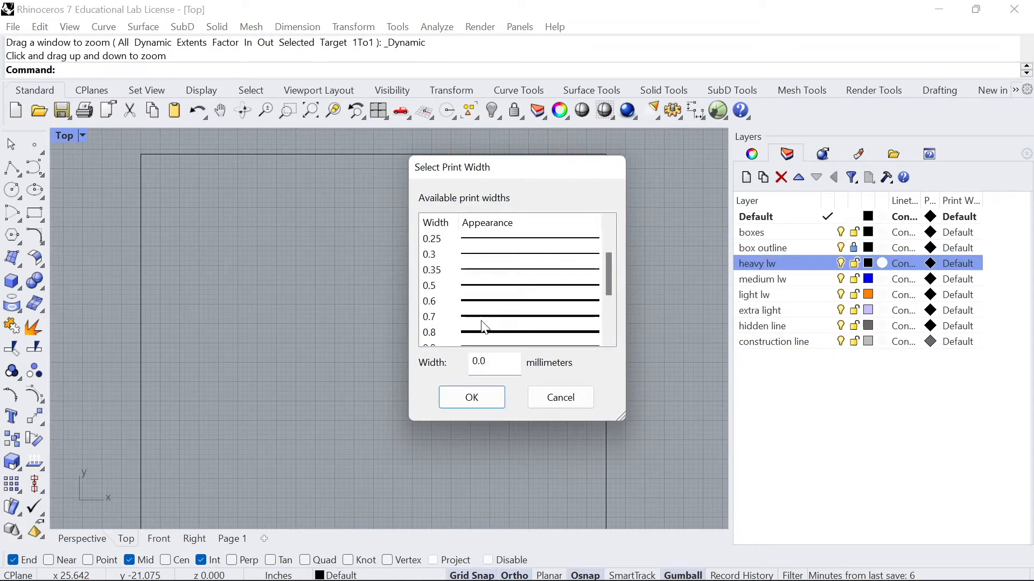
scroll(490, 299, "down", 2)
left_click(490, 300)
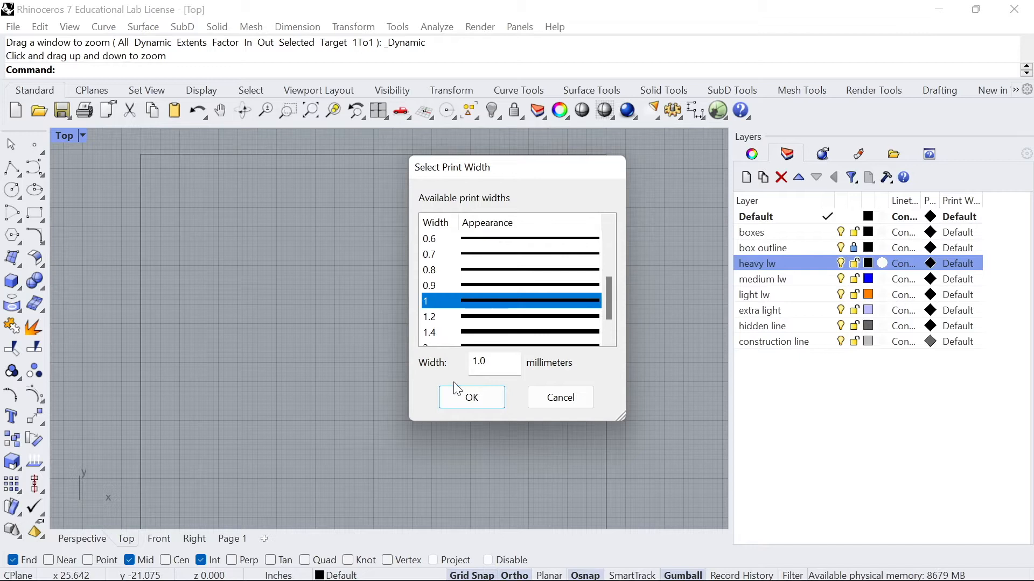
left_click(463, 397)
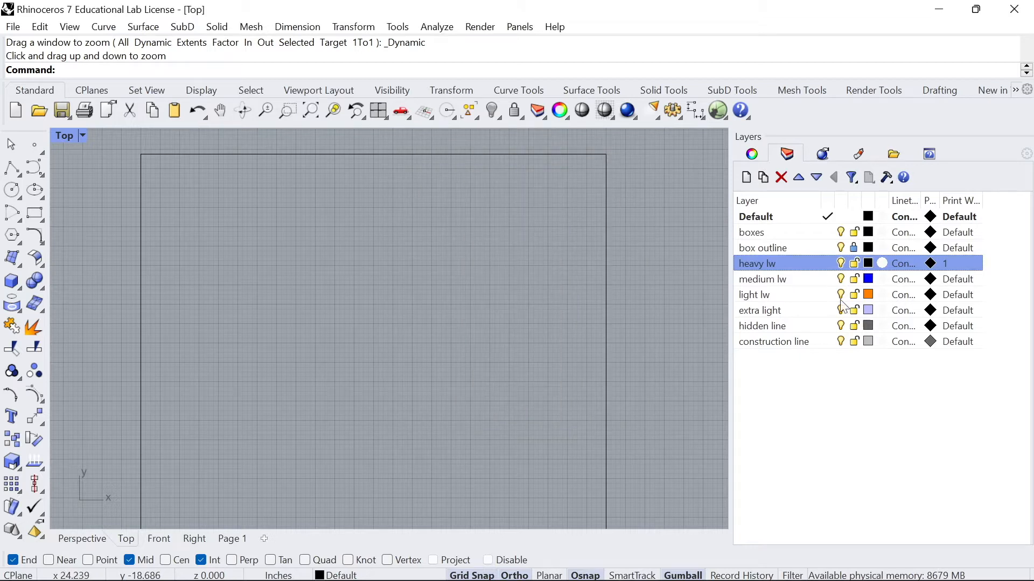
- Set print widths of 0.6 mm for medium lw, 0.35 mm for light lw, and Hairline for extra light, hidden line and construction line
left_click(959, 280)
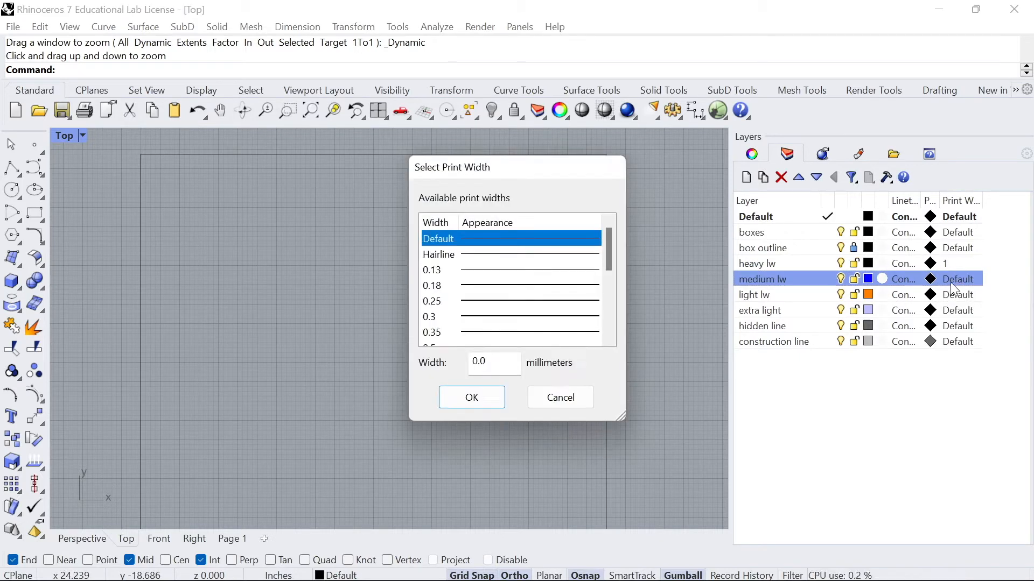
scroll(533, 309, "down", 1)
left_click(533, 332)
left_click(472, 398)
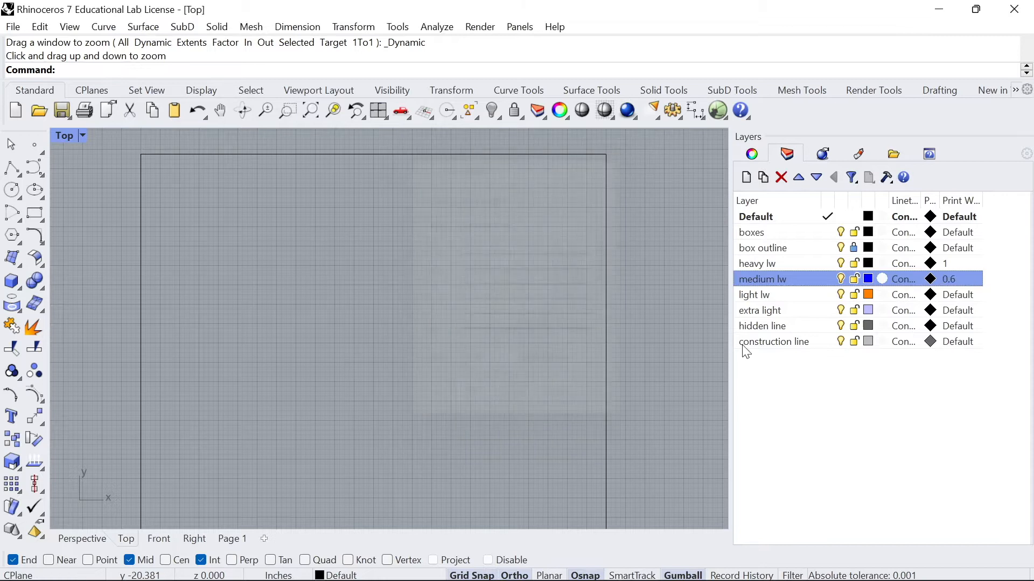
left_click(945, 295)
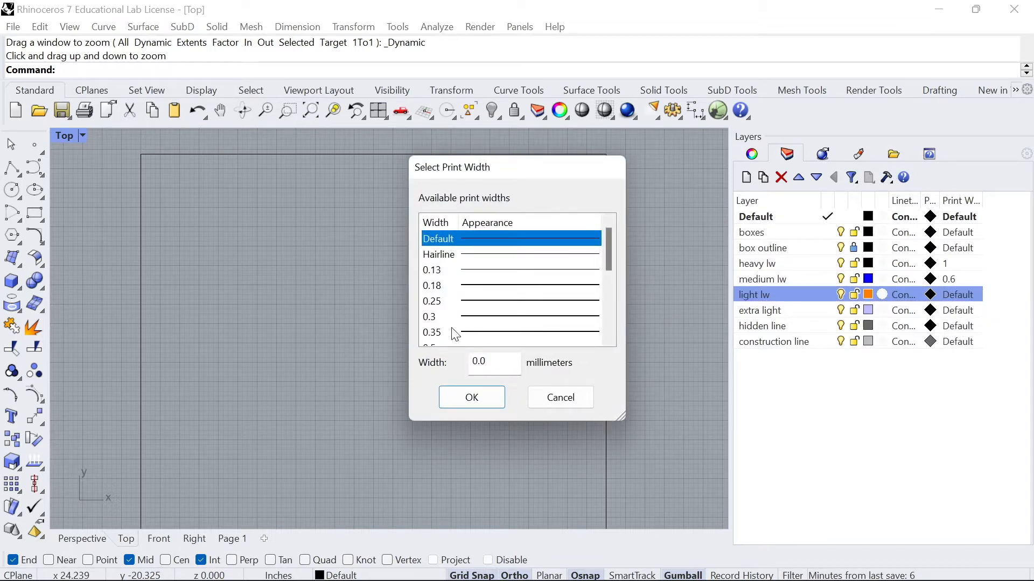
left_click(456, 332)
left_click(472, 397)
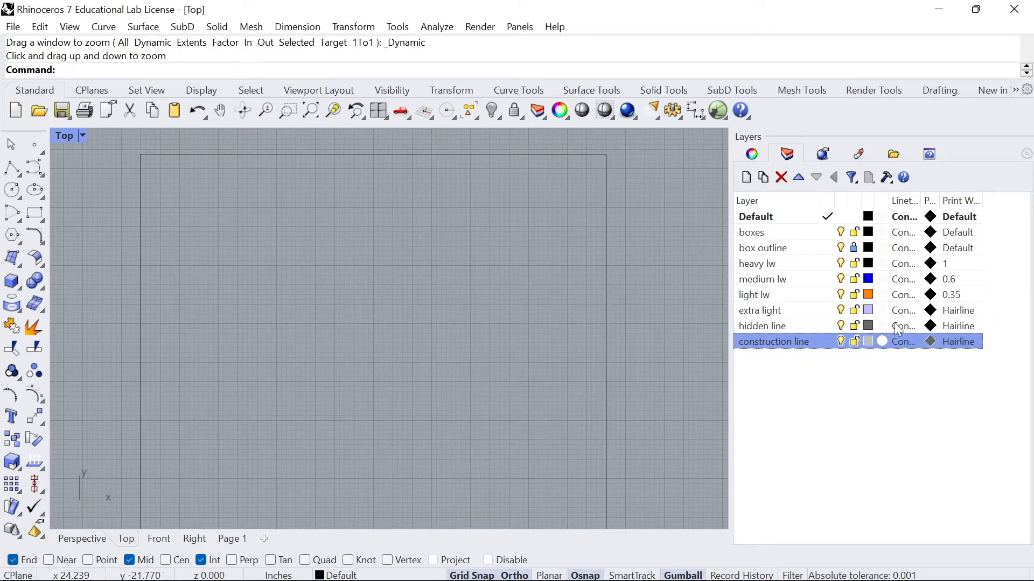
- Assign the Hidden linetype to the hidden line layer and the Center linetype to the construction line layer
left_click_drag(918, 200, 940, 202)
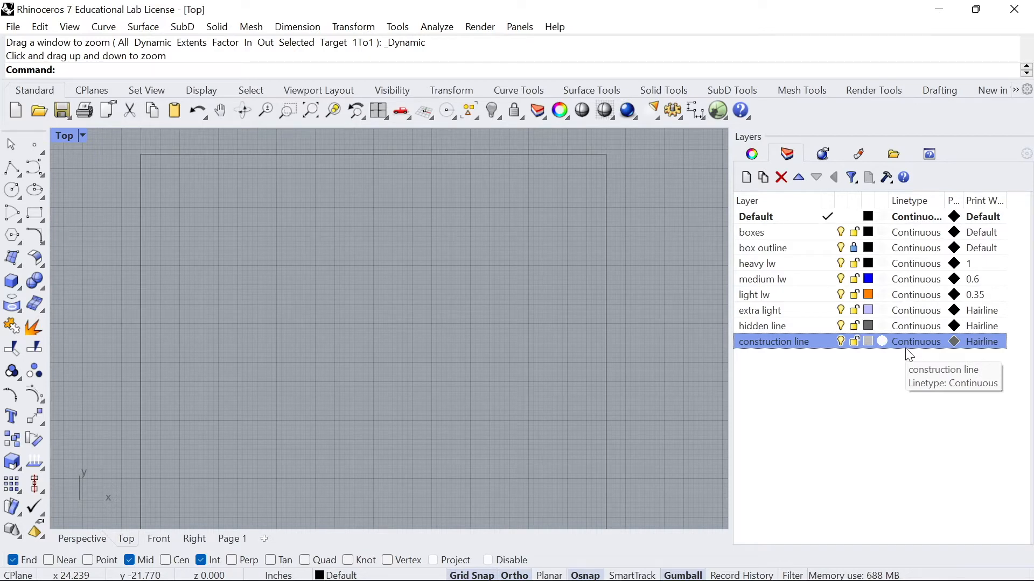
left_click(908, 326)
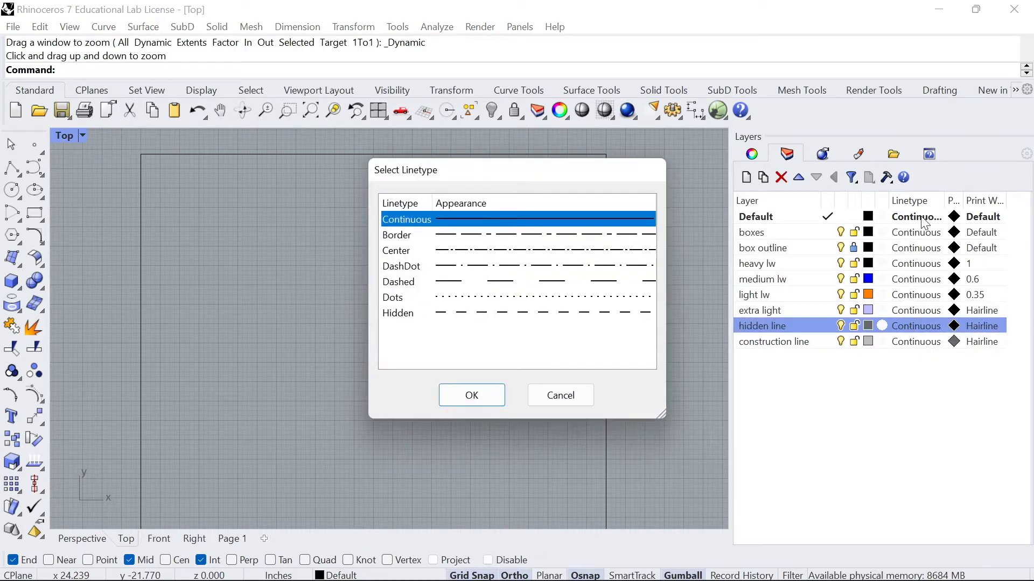
left_click(404, 313)
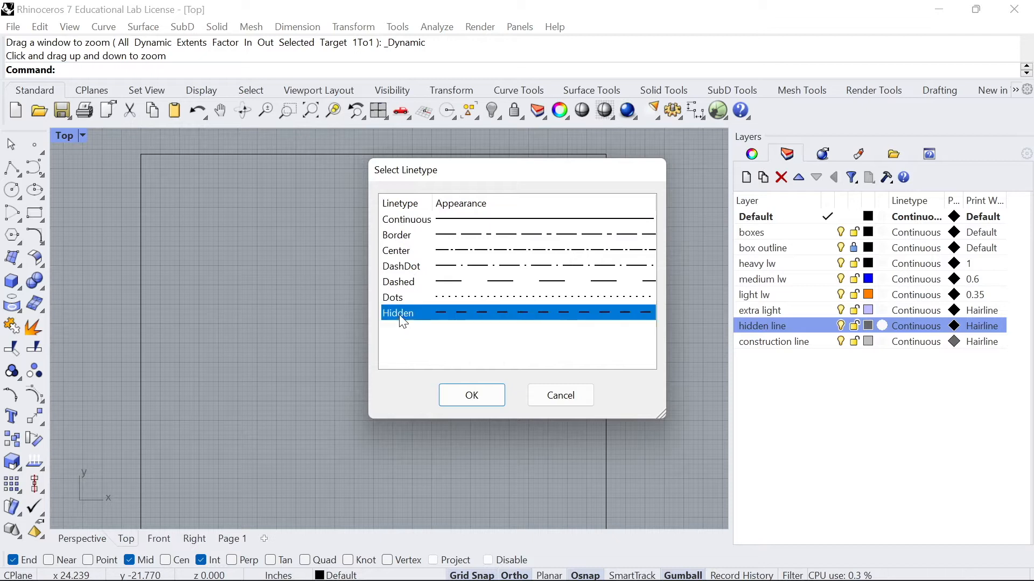
left_click(457, 398)
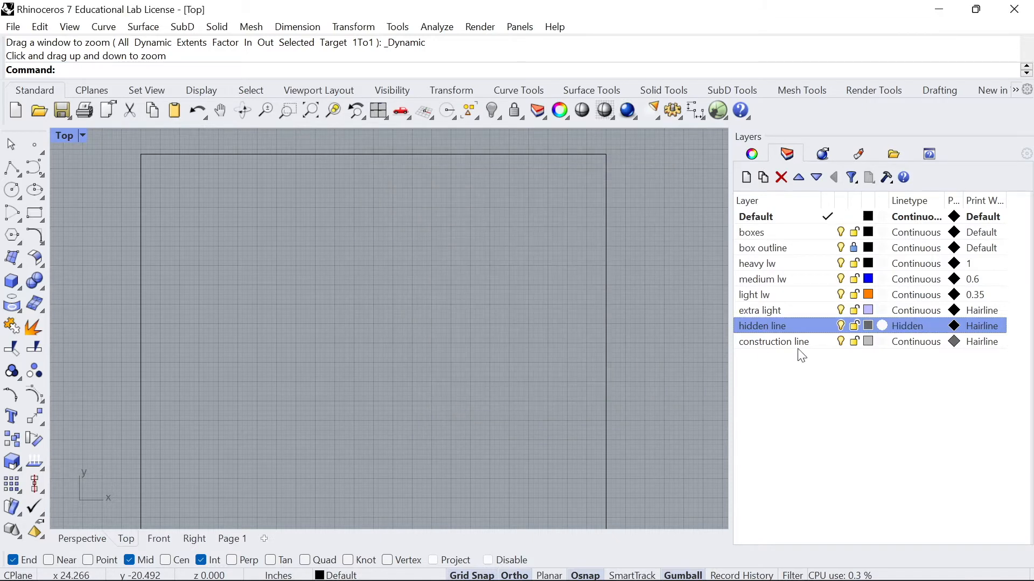
left_click(914, 343)
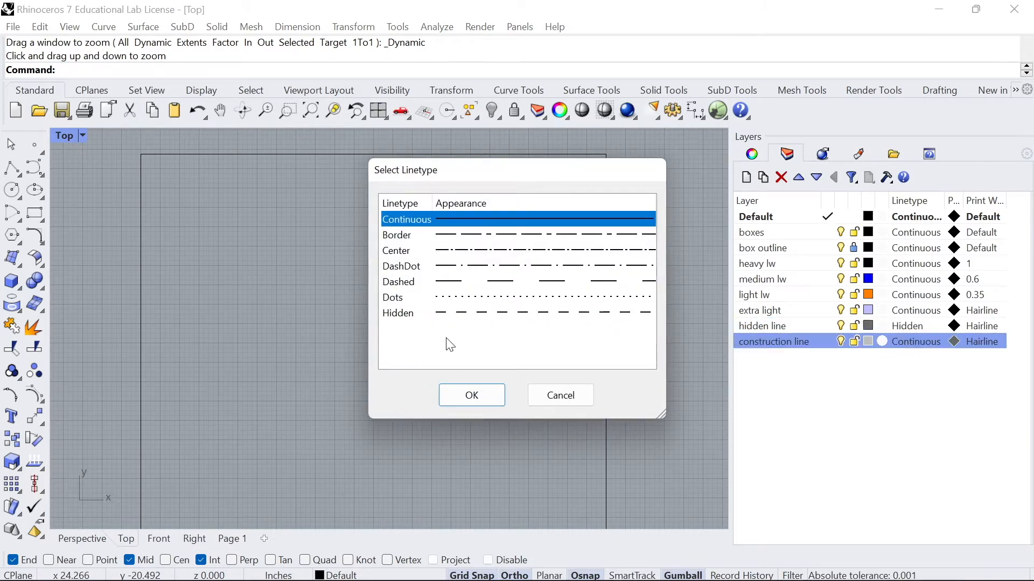
double_click(436, 250)
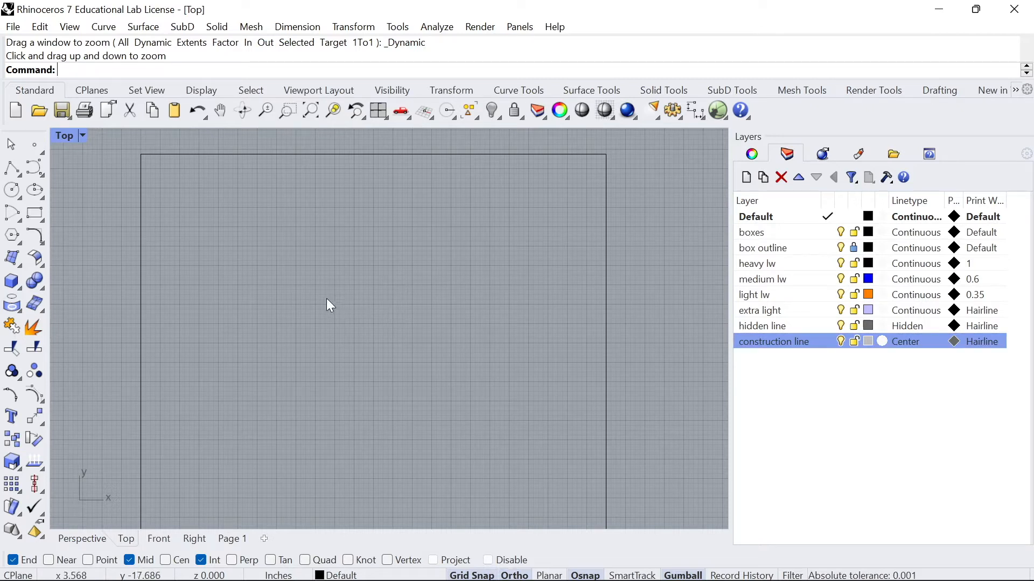
- Create a layer named "active" directly below heavy lw
left_click(756, 263)
left_click(747, 177)
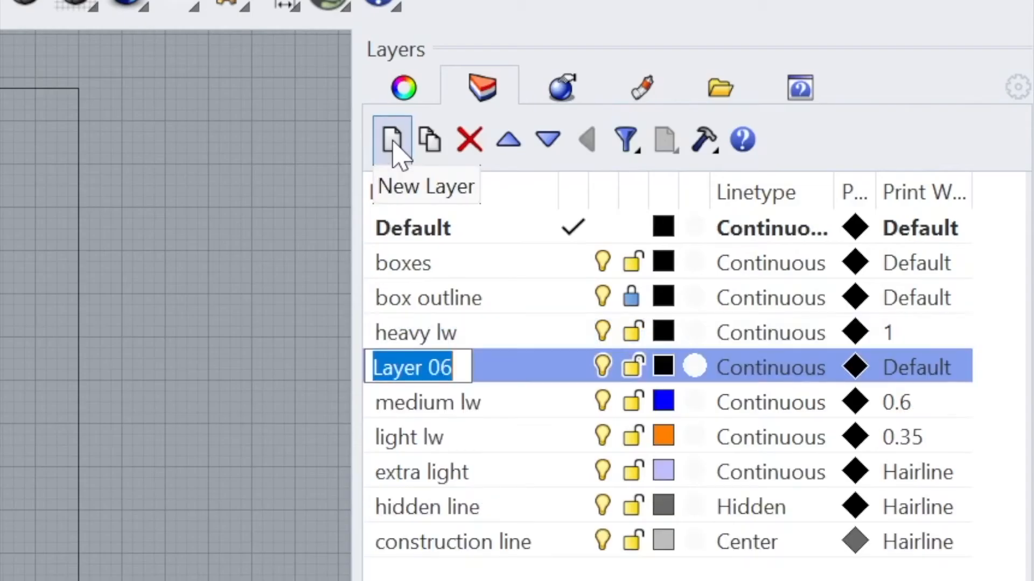
type("active")
key("Return")
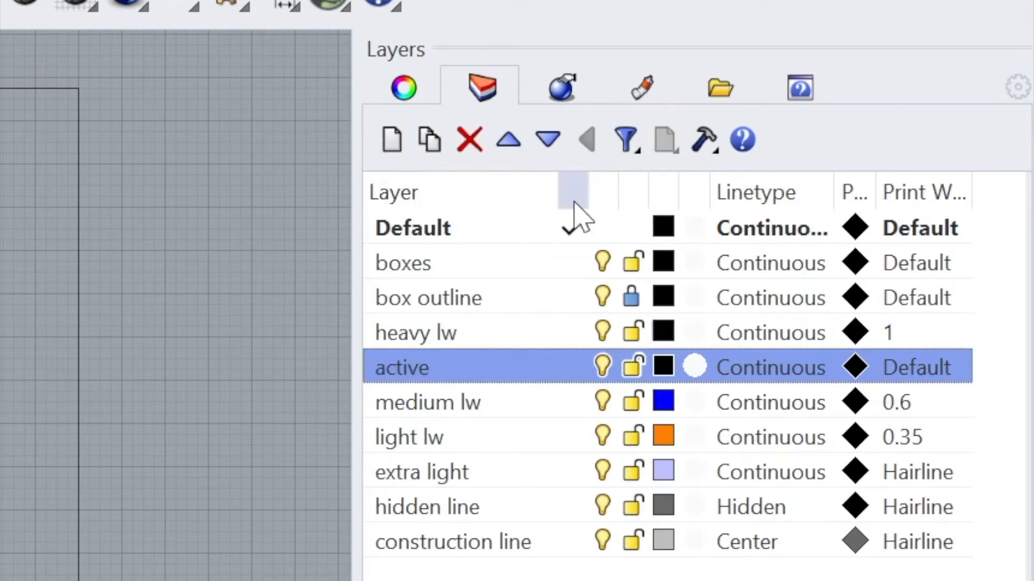
- Move the active layer up to directly below Default and make it the current layer
left_click(512, 143)
double_click(511, 143)
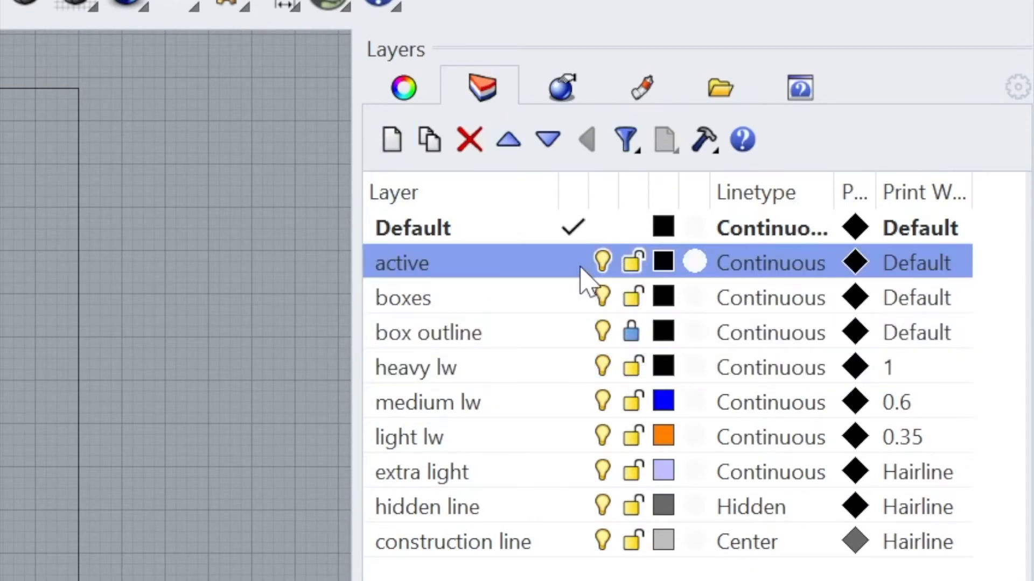
left_click(575, 265)
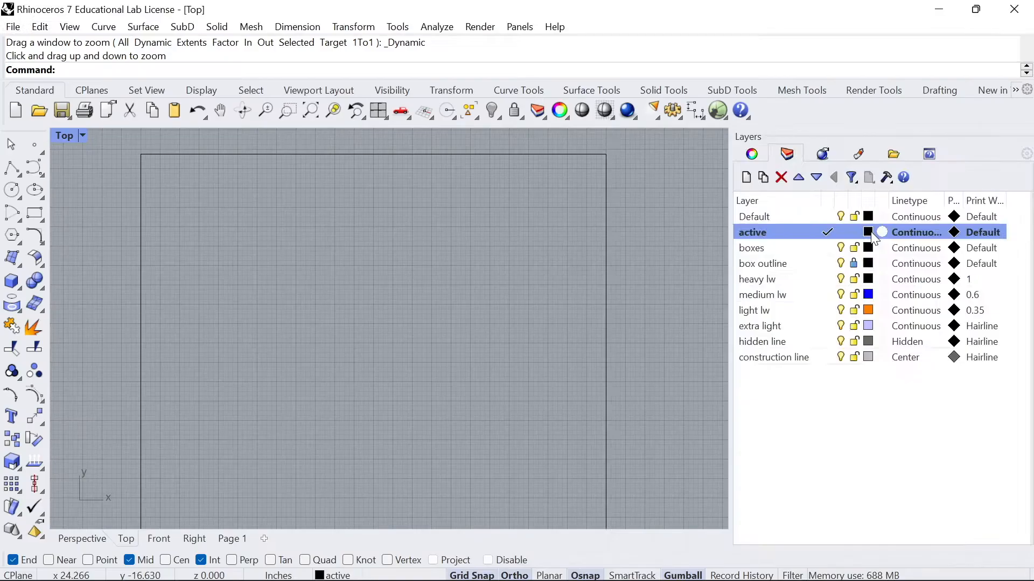
- Set the color of the active layer to Yellow
left_click(869, 233)
scroll(546, 419, "down", 2)
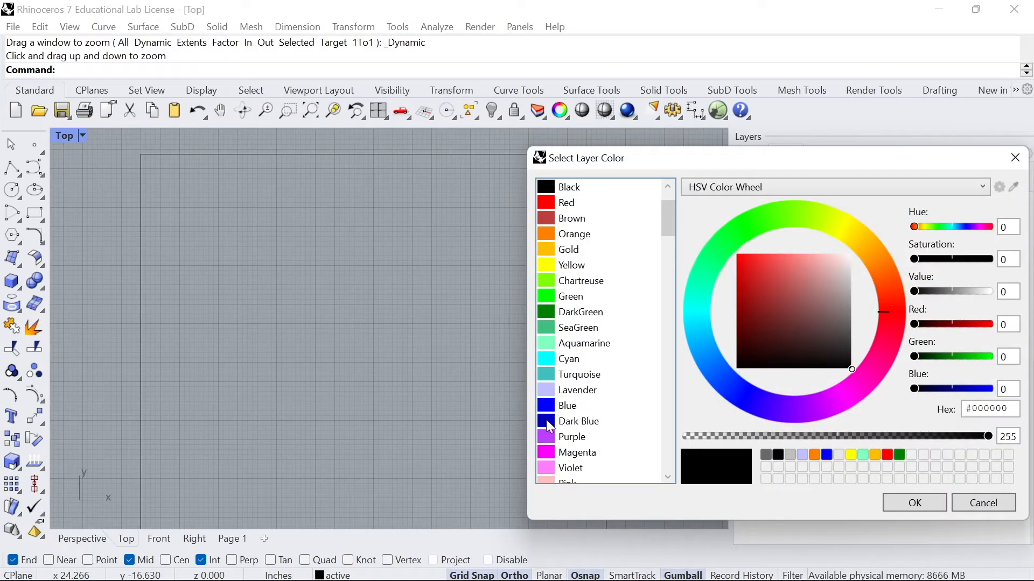
scroll(549, 377, "up", 2)
left_click(549, 328)
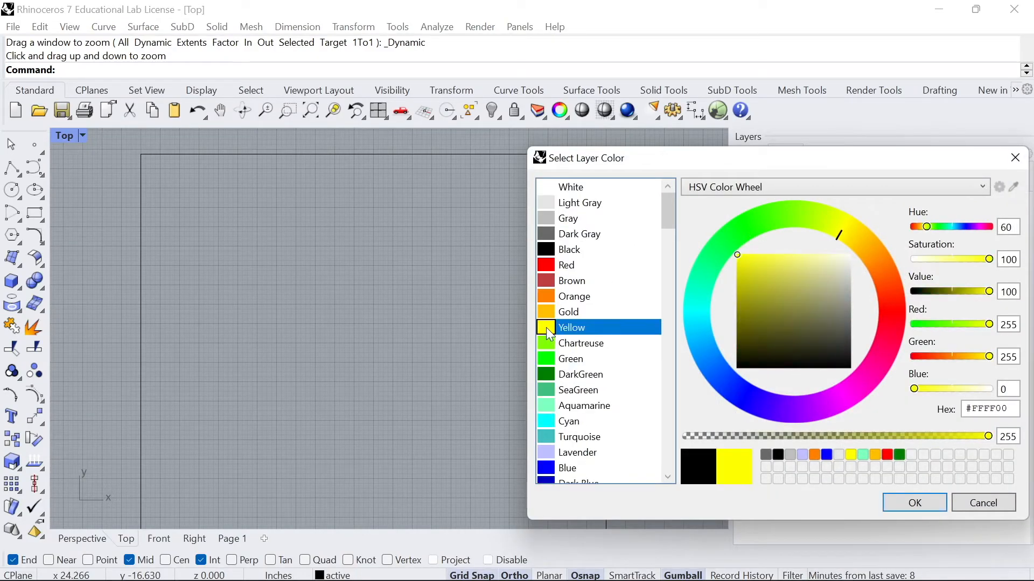
left_click(919, 505)
- Maximize the Perspective viewport on the box model and set its display mode to Arctic
right_click_drag(309, 281, 349, 263)
right_click_drag(226, 210, 230, 392)
scroll(254, 329, "down", 6)
scroll(311, 272, "up", 6)
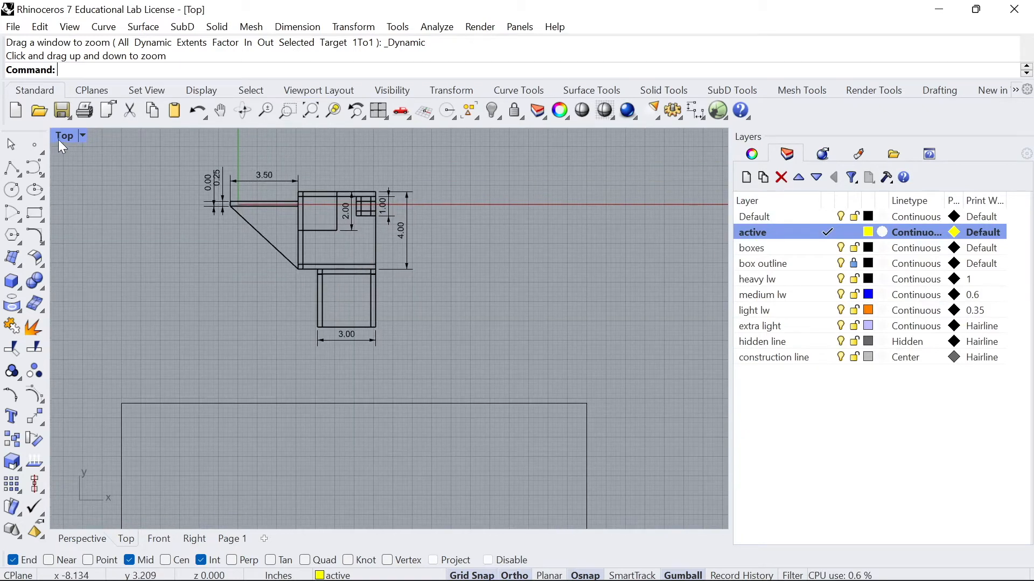
double_click(62, 136)
double_click(405, 134)
right_click_drag(363, 248, 384, 258)
left_click(117, 136)
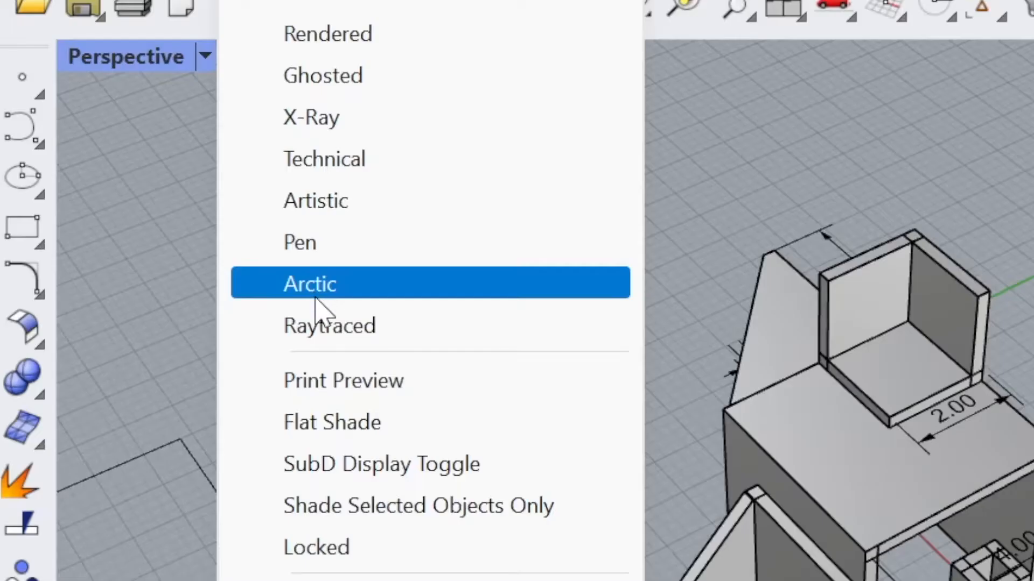
left_click(167, 240)
- Examine the box model from above and from the sides, comparing each box's position and dimensions
mouse_move(425, 261)
right_mouse_down()
mouse_move(471, 364)
mouse_move(388, 328)
mouse_move(318, 316)
mouse_move(431, 359)
mouse_move(399, 307)
mouse_move(404, 346)
mouse_move(471, 376)
mouse_move(348, 326)
mouse_move(316, 261)
mouse_move(419, 249)
right_mouse_up()
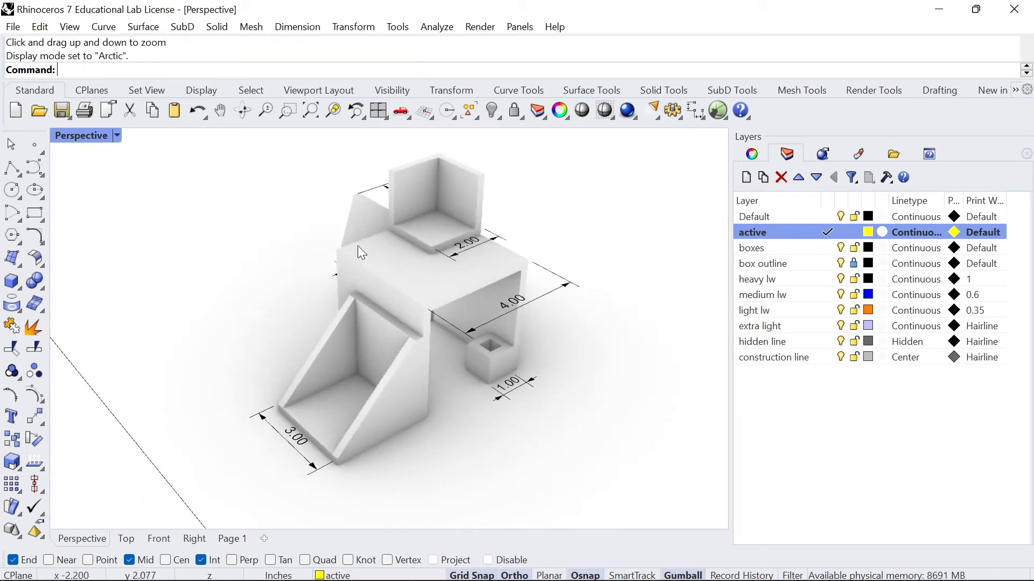
mouse_move(323, 378)
right_mouse_down()
mouse_move(512, 346)
mouse_move(445, 318)
mouse_move(280, 323)
mouse_move(165, 380)
mouse_move(240, 270)
mouse_move(316, 277)
mouse_move(300, 406)
mouse_move(318, 373)
right_mouse_up()
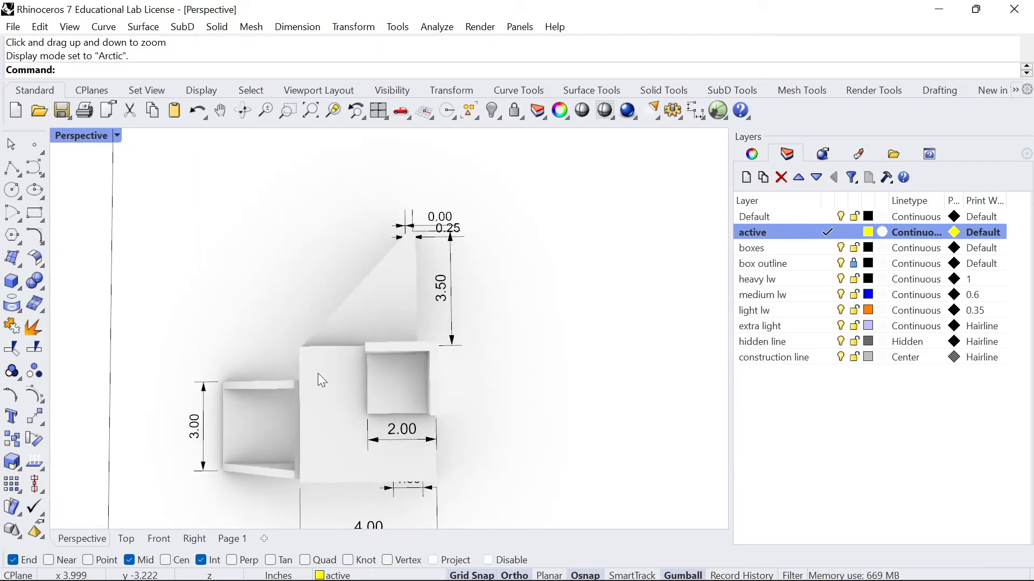
scroll(347, 388, "up", 2)
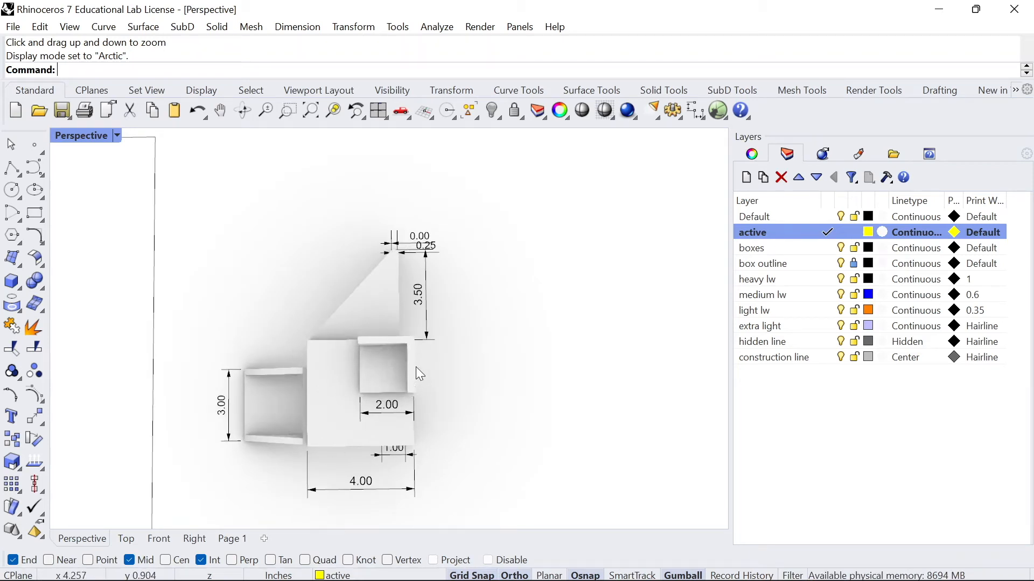
mouse_move(385, 276)
right_mouse_down()
mouse_move(318, 255)
mouse_move(379, 290)
right_mouse_up()
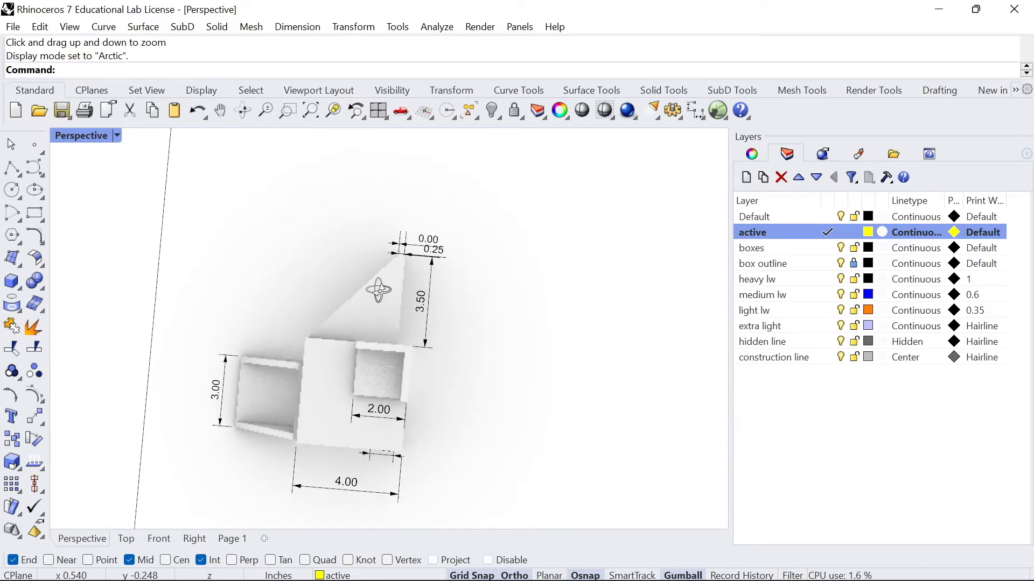
right_click_drag(275, 377, 276, 349)
right_click_drag(269, 406, 436, 351)
scroll(384, 343, "up", 4)
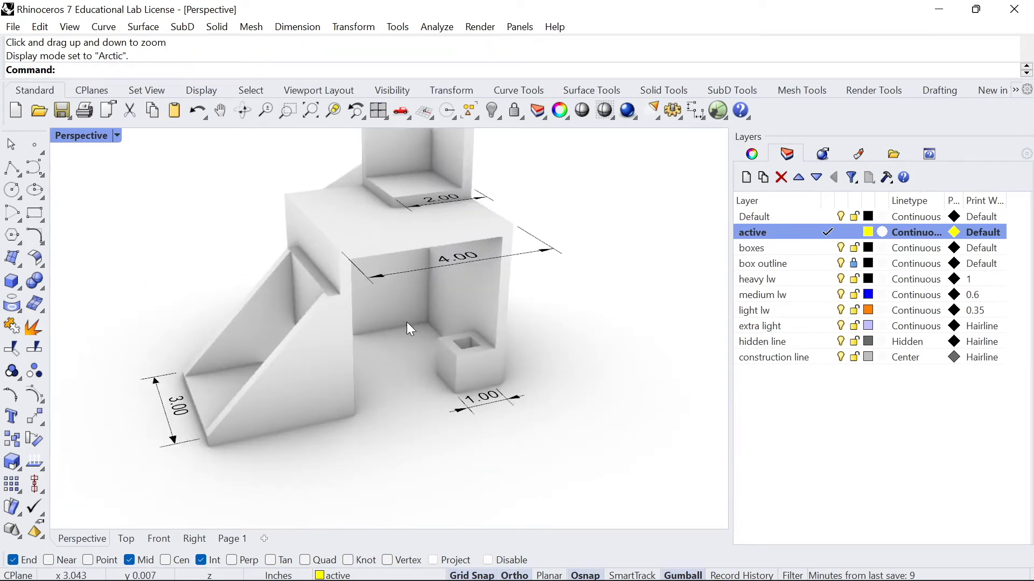
right_click_drag(460, 336, 405, 401)
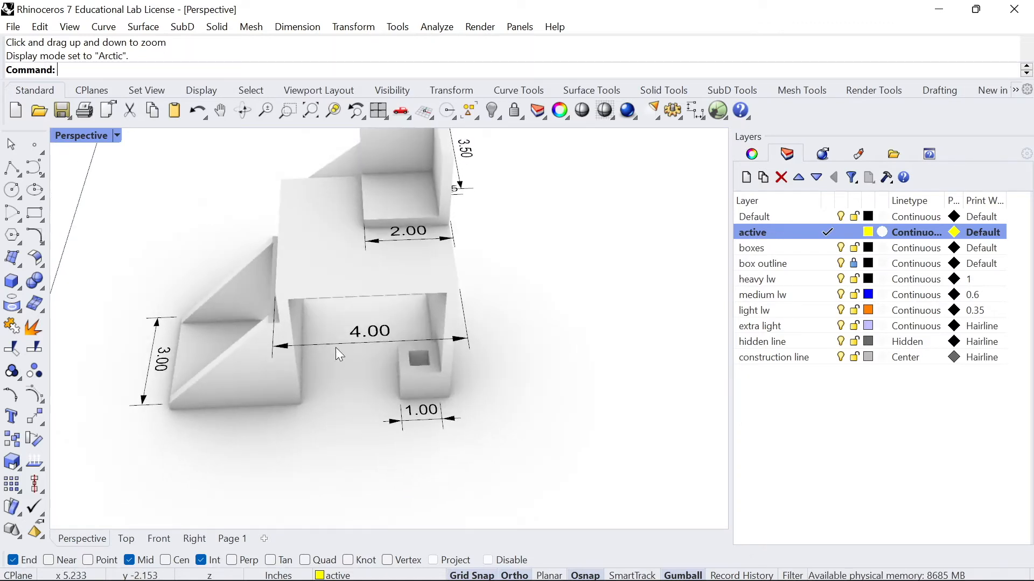
right_click_drag(403, 285, 388, 338)
right_click_drag(355, 376, 355, 367)
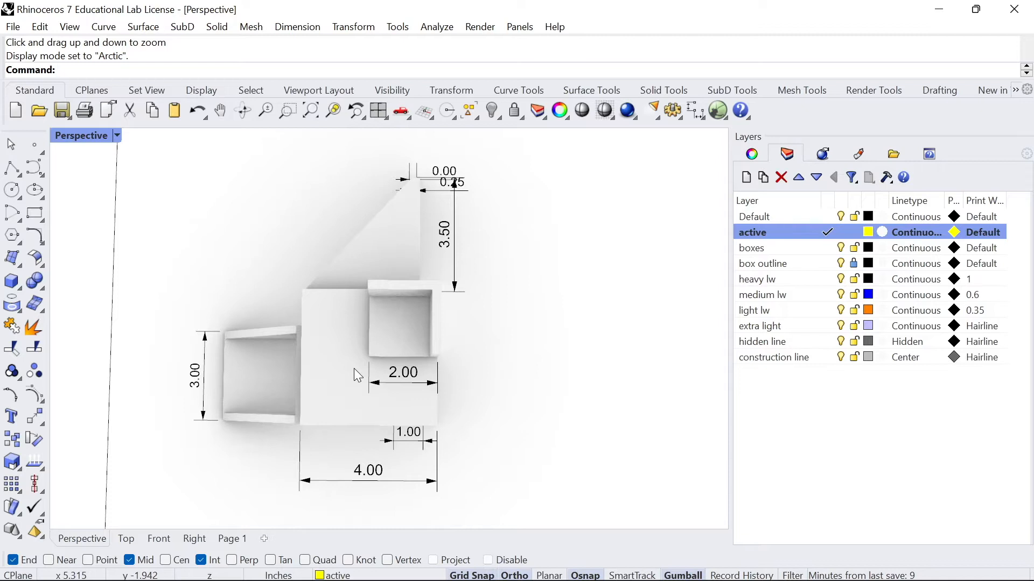
right_click_drag(361, 360, 378, 342)
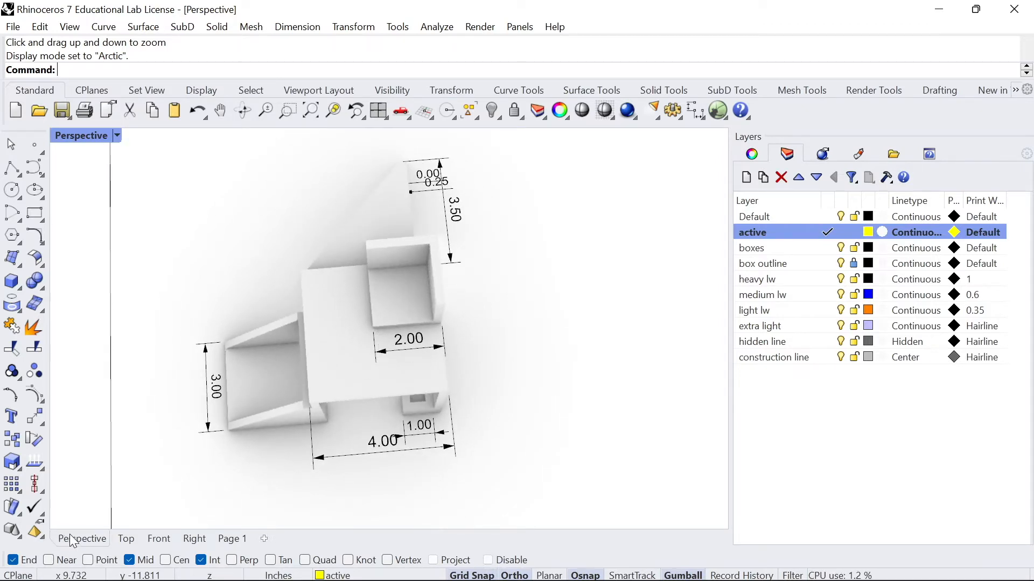
- Draw a 4 by 4 inch square in the Top view, near the upper left of the large border rectangle
left_click(126, 539)
left_click(34, 213)
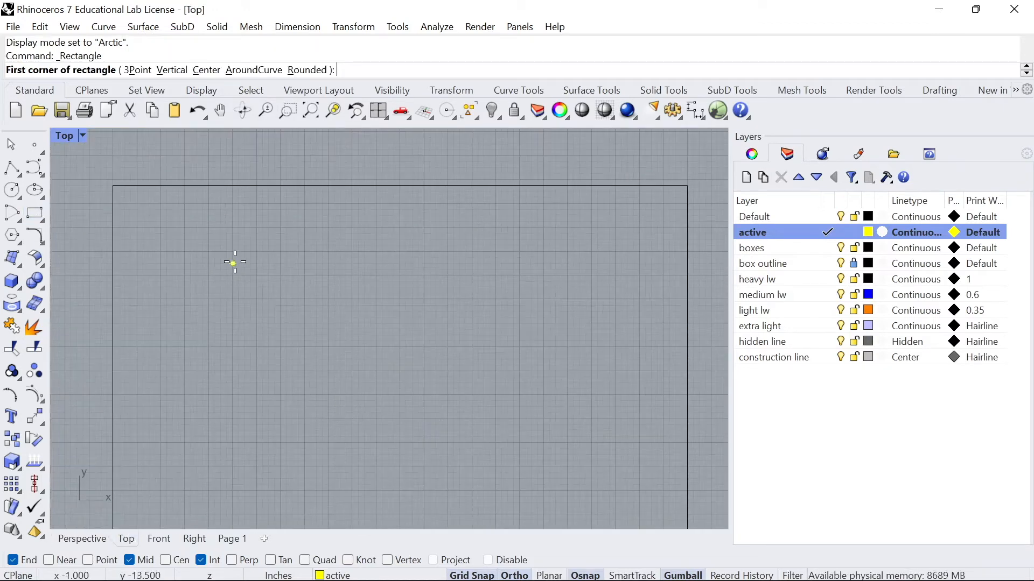
left_click(258, 264)
type("4\"")
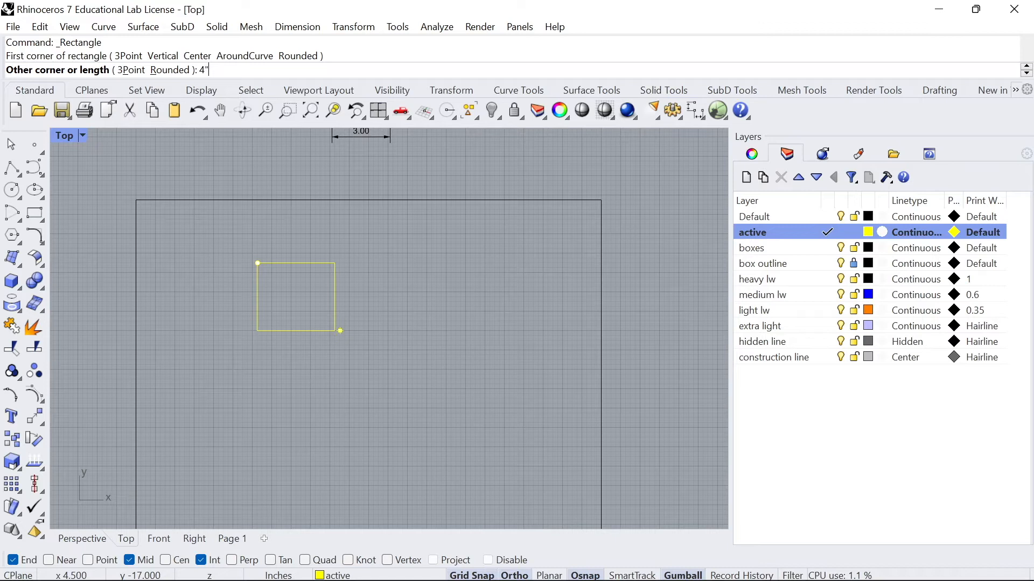
key("Return")
key("Return")
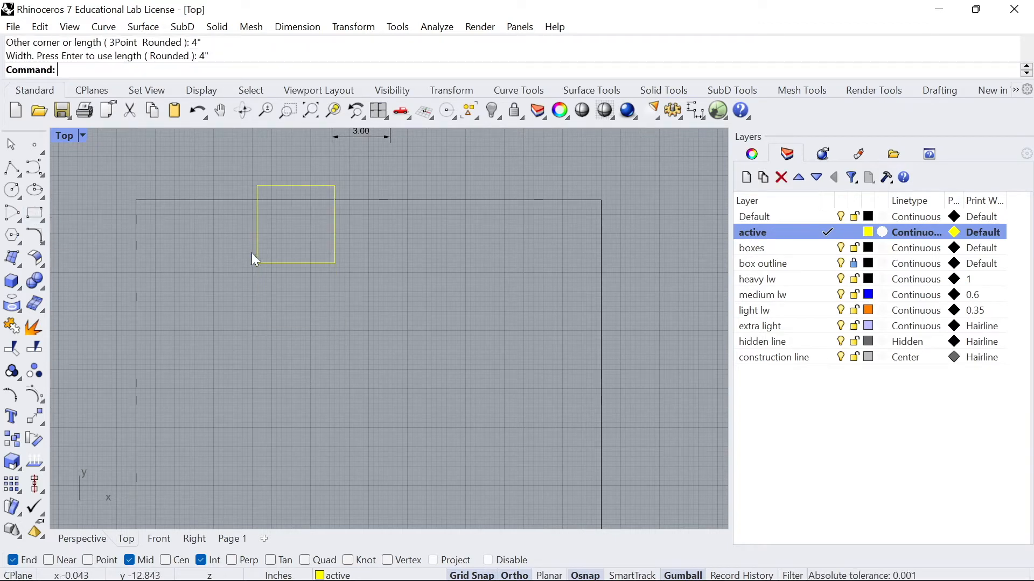
- Move the 4-inch square straight down so it lies fully inside the large border rectangle
left_click(268, 263)
left_click_drag(299, 198, 300, 305)
left_click(332, 270)
mouse_move(279, 301)
right_mouse_down()
mouse_move(333, 463)
mouse_move(336, 328)
right_mouse_up()
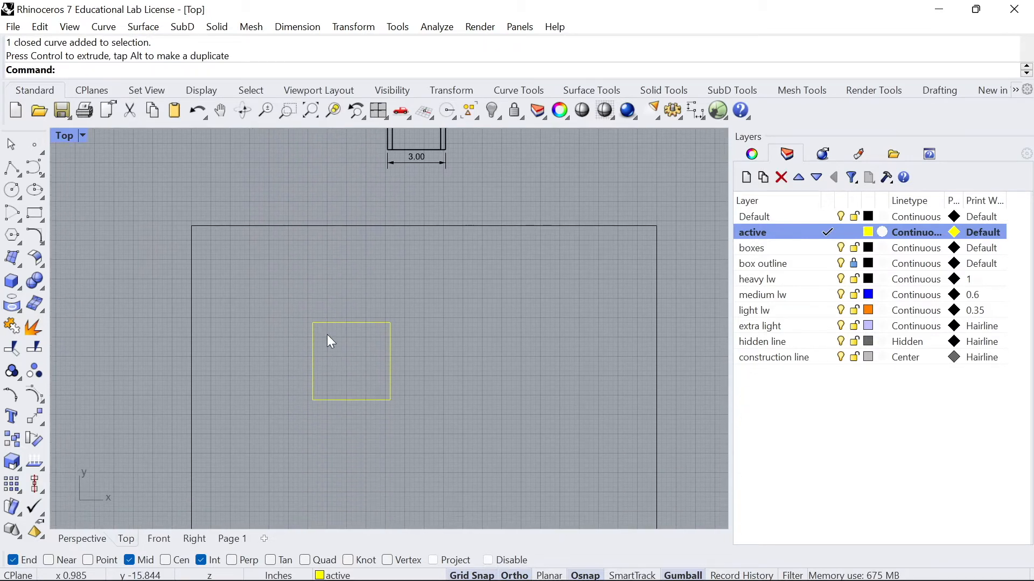
scroll(331, 341, "up", 2)
- Draw a 1 by 1 inch square to the right of the 4-inch square, level with its bottom edge
left_click(34, 213)
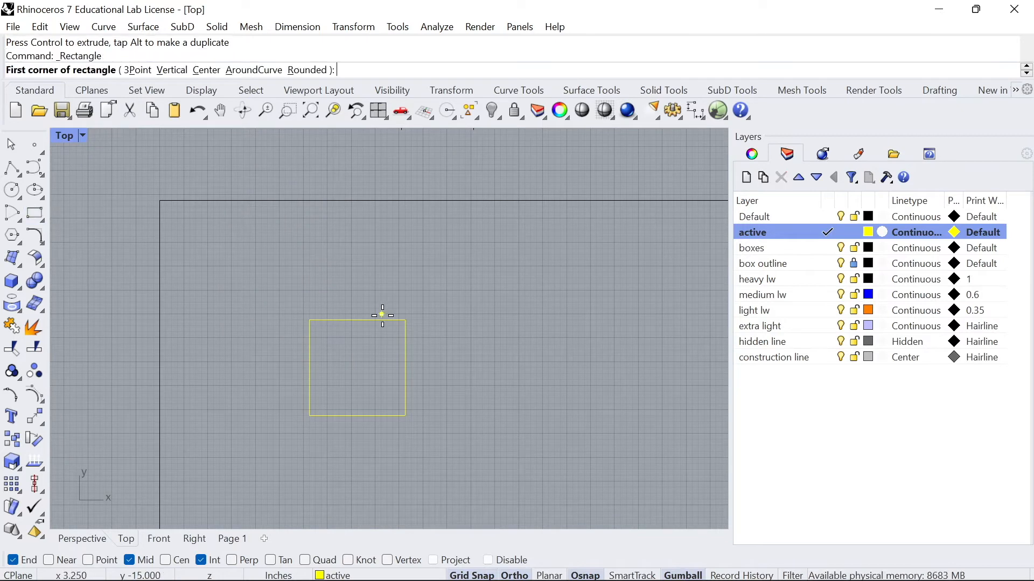
scroll(405, 415, "up", 2)
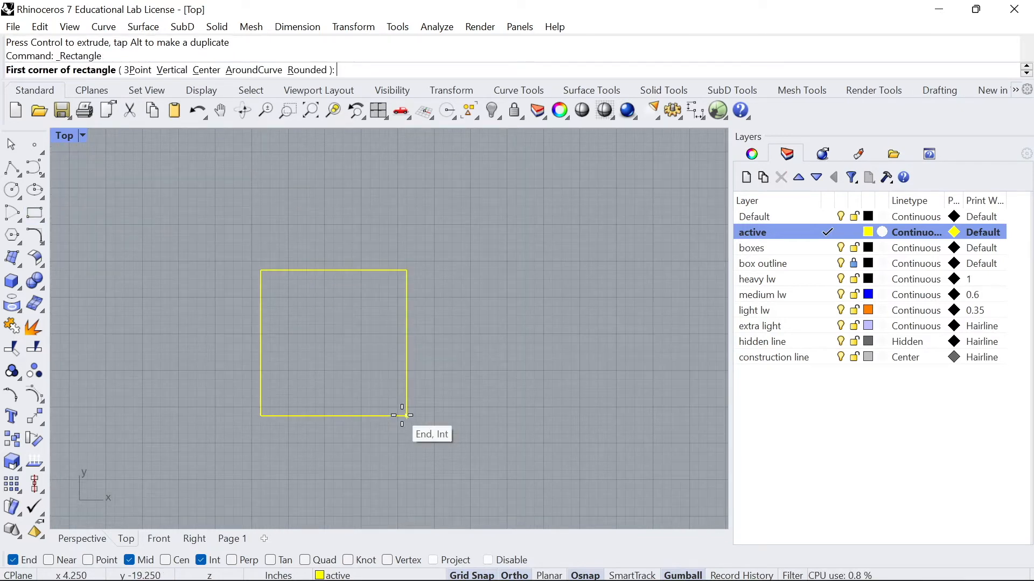
left_click(480, 416)
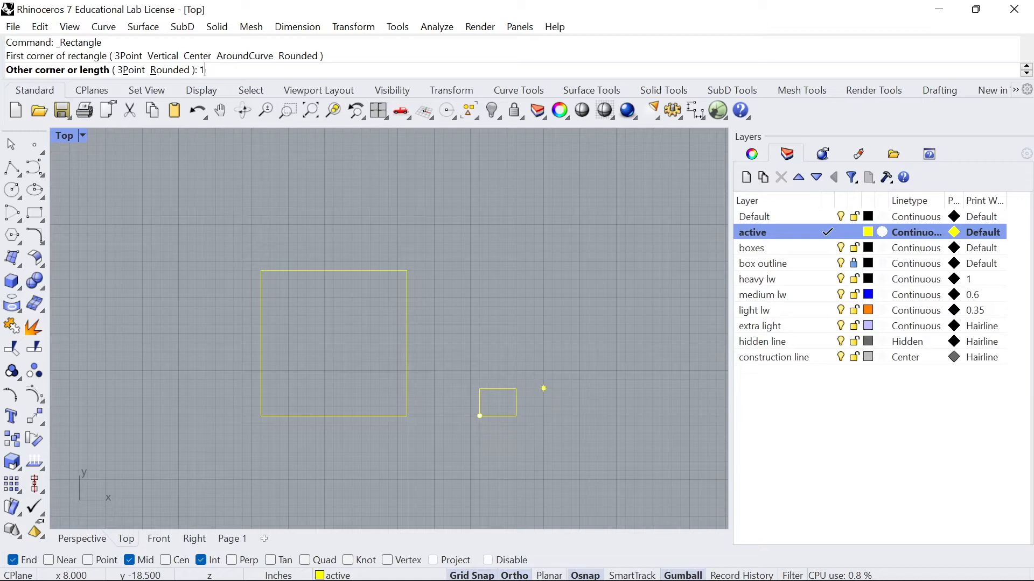
key("Return")
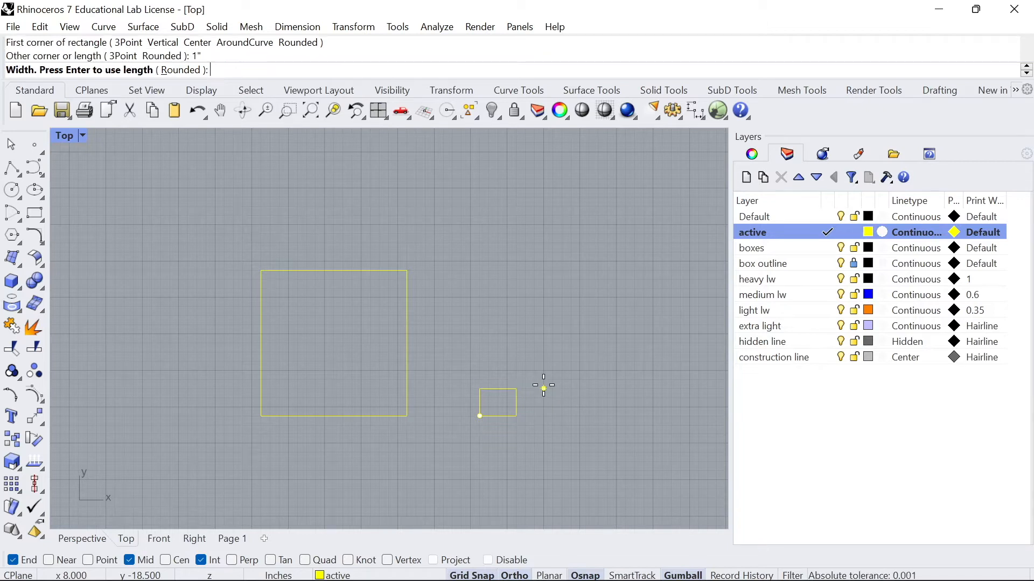
key("Return")
- Draw a 3 by 3 inch square just to the upper right of the 4-inch square
key("Return")
left_click(415, 289)
type("3\"")
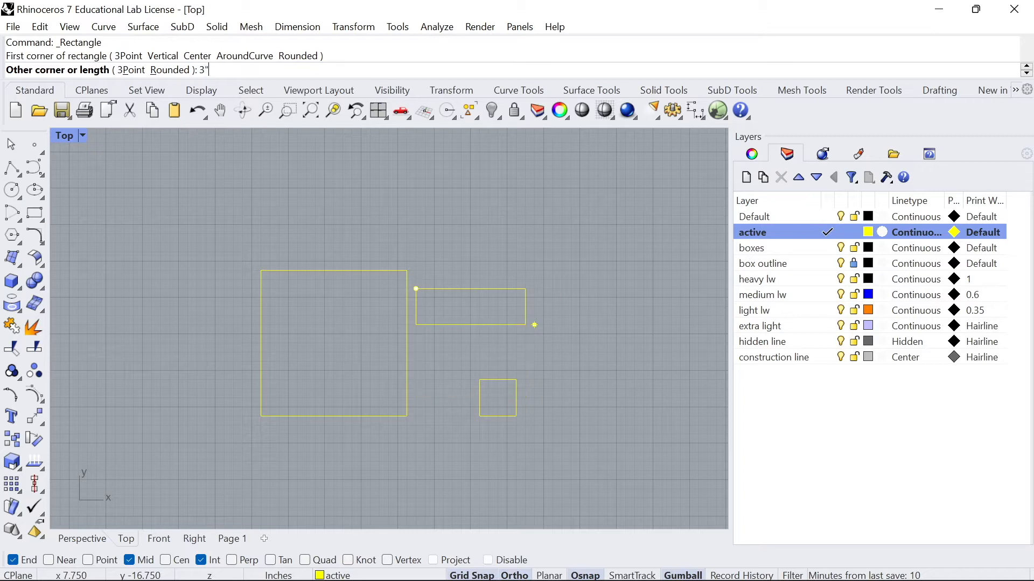
key("Return")
type("3\"")
key("Return")
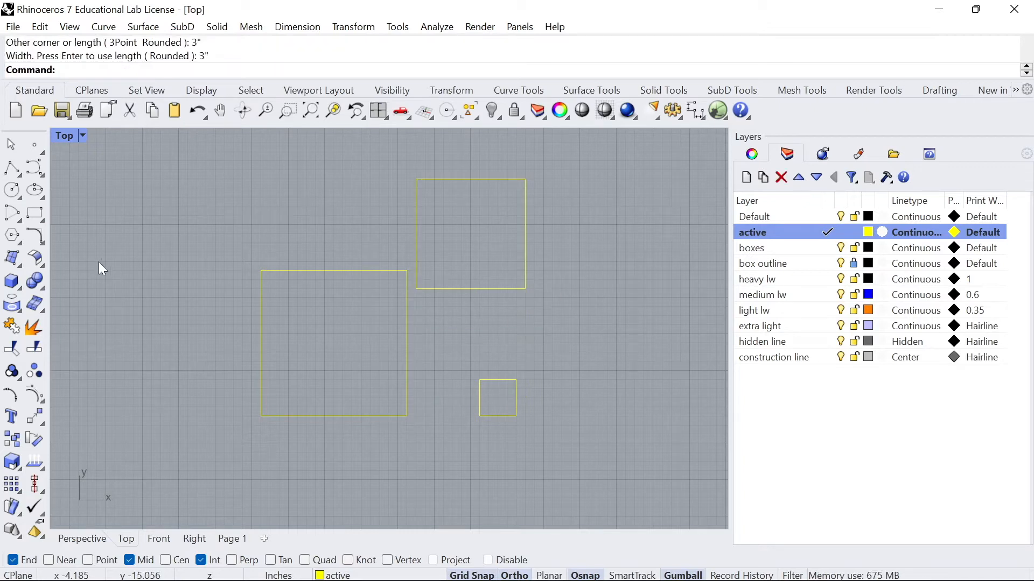
- Draw a 3.5 by 3.5 inch square to the right of the 3-inch square, level with its bottom edge
left_click(35, 213)
left_click(544, 289)
type("3.5\"")
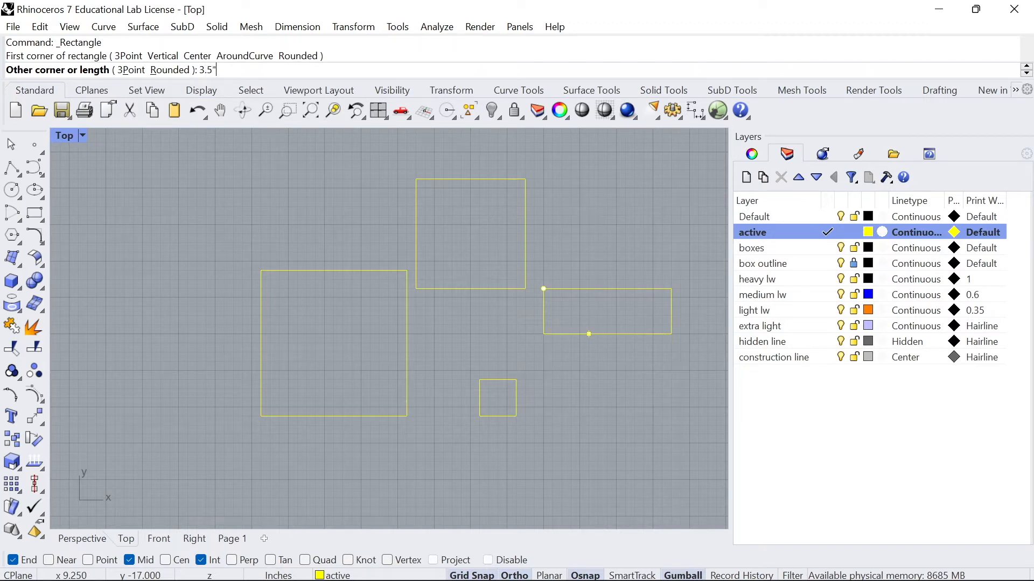
key("Return")
type("3.5")
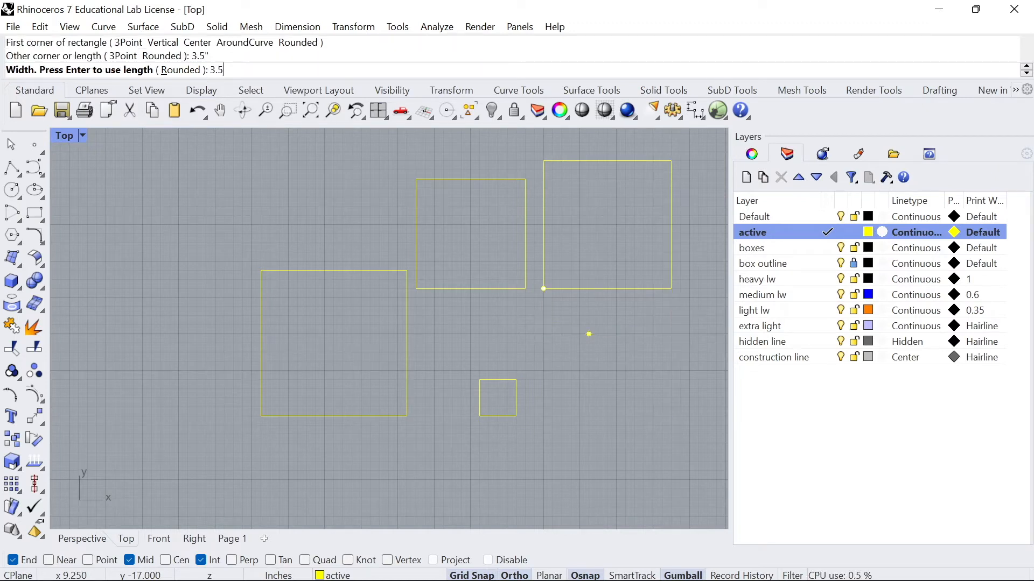
key("Return")
- Restore the four-viewport layout and frame the squares in Top and the box model from above in Perspective
scroll(499, 331, "down", 4)
right_click_drag(432, 302, 464, 422)
scroll(450, 430, "down", 3)
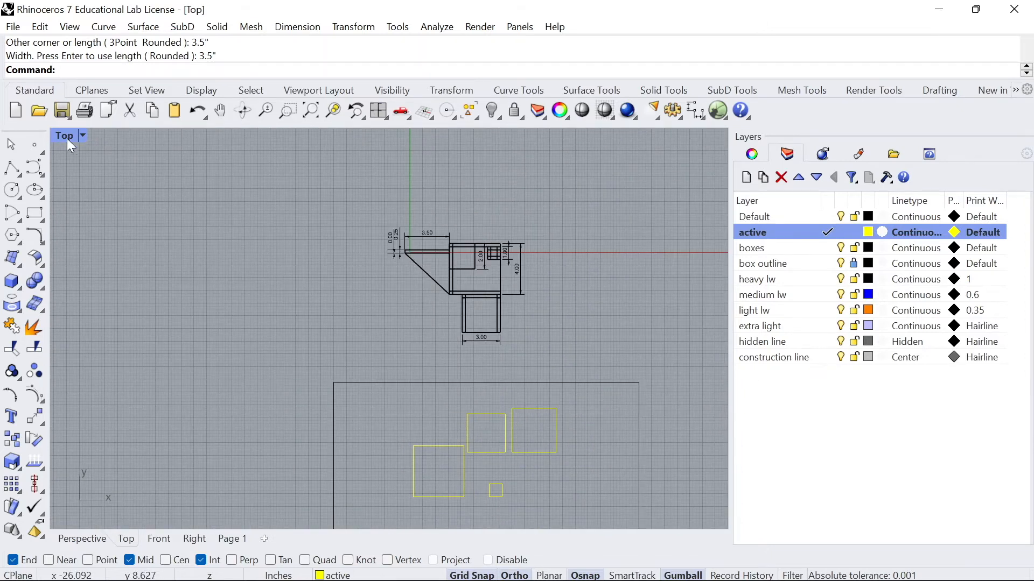
double_click(62, 135)
right_click_drag(292, 234, 234, 201)
right_click_drag(473, 237, 439, 261)
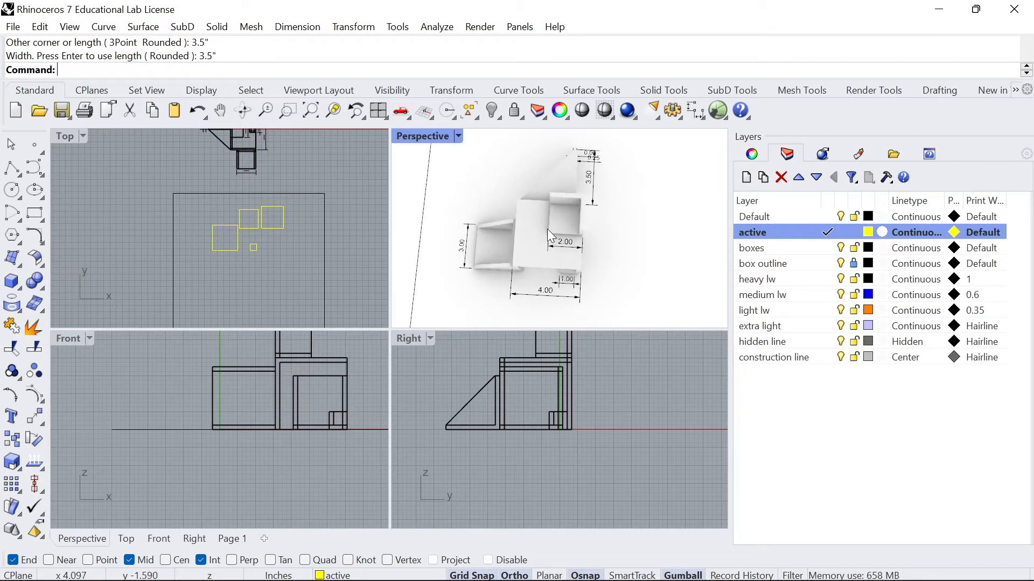
scroll(547, 228, "up", 2)
scroll(235, 245, "up", 3)
scroll(273, 218, "down", 2)
scroll(274, 217, "up", 2)
- Draw a 2 by 2 inch square in the Top view, to the right of the 1-inch square
left_click(34, 213)
type("2")
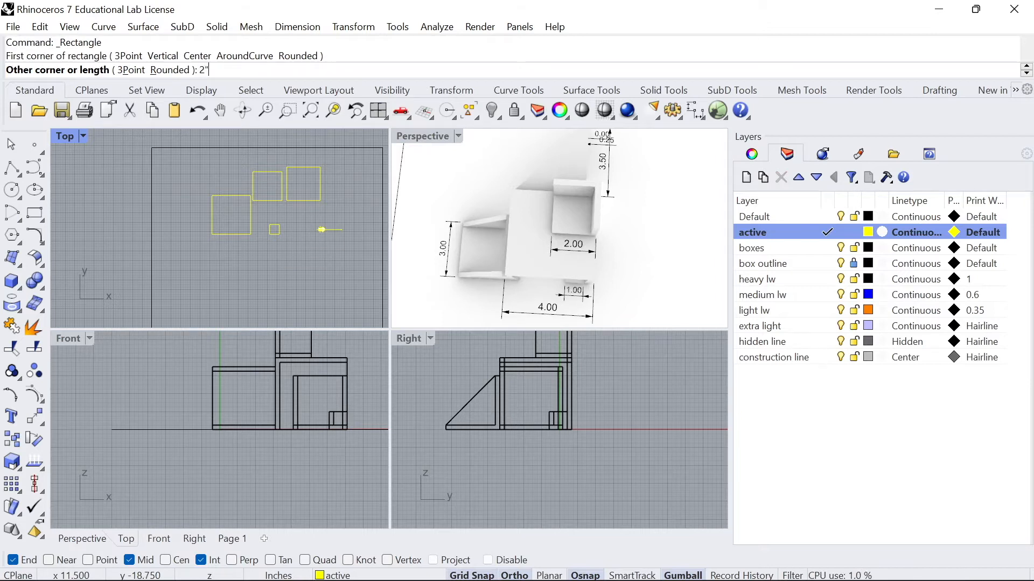
type("\"")
key("Return")
type("2\"")
key("Return")
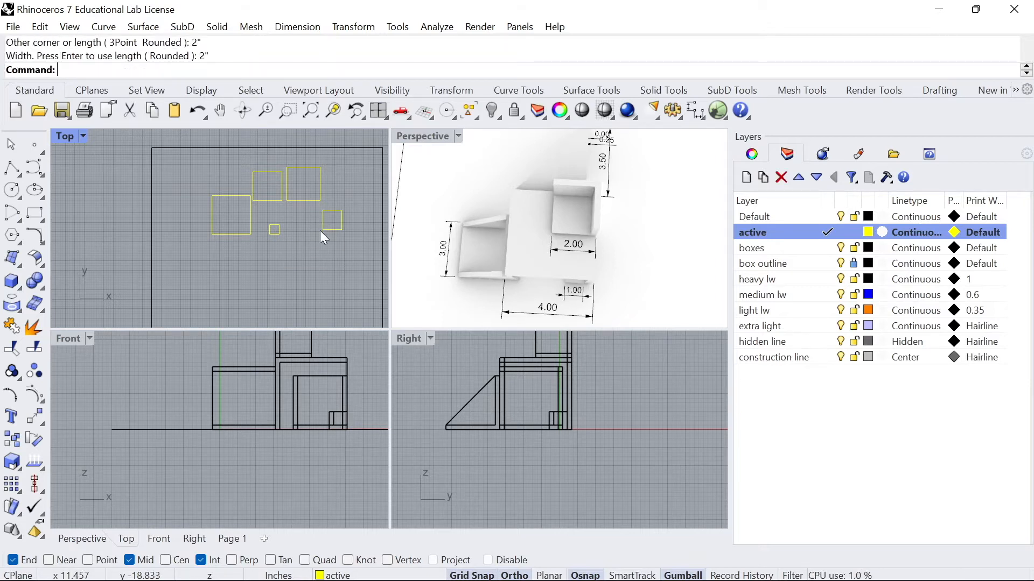
- Move the 2-inch square so its upper-right corner meets the upper-right corner of the 4-inch square
left_click(321, 230)
key("Return")
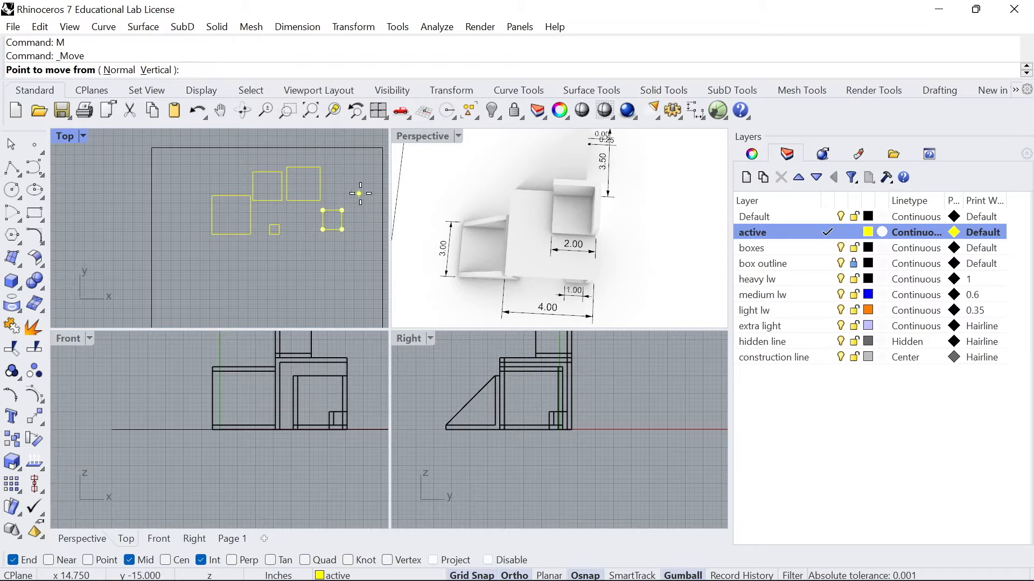
right_click_drag(496, 210, 512, 215)
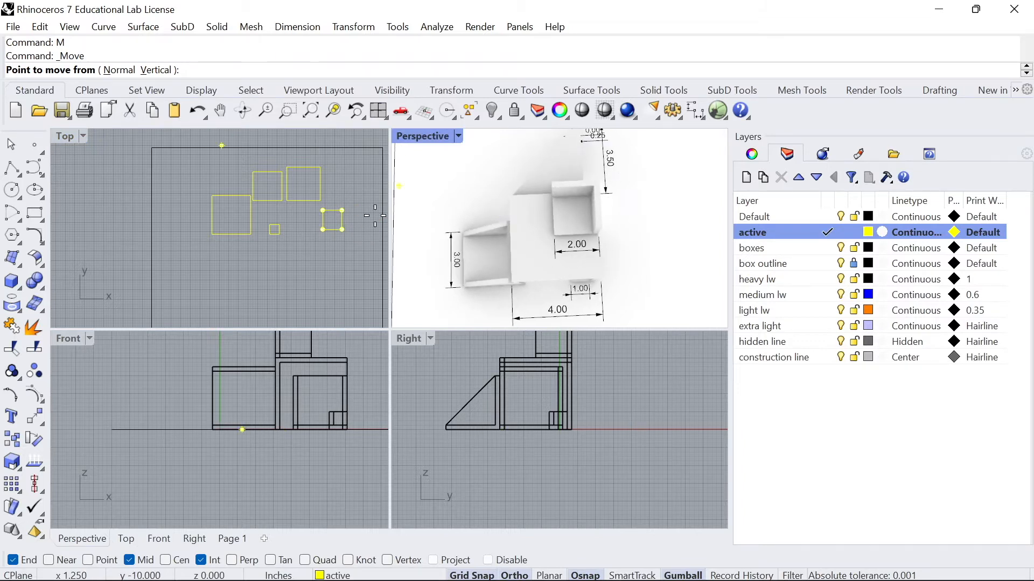
scroll(332, 220, "up", 2)
left_click(348, 207)
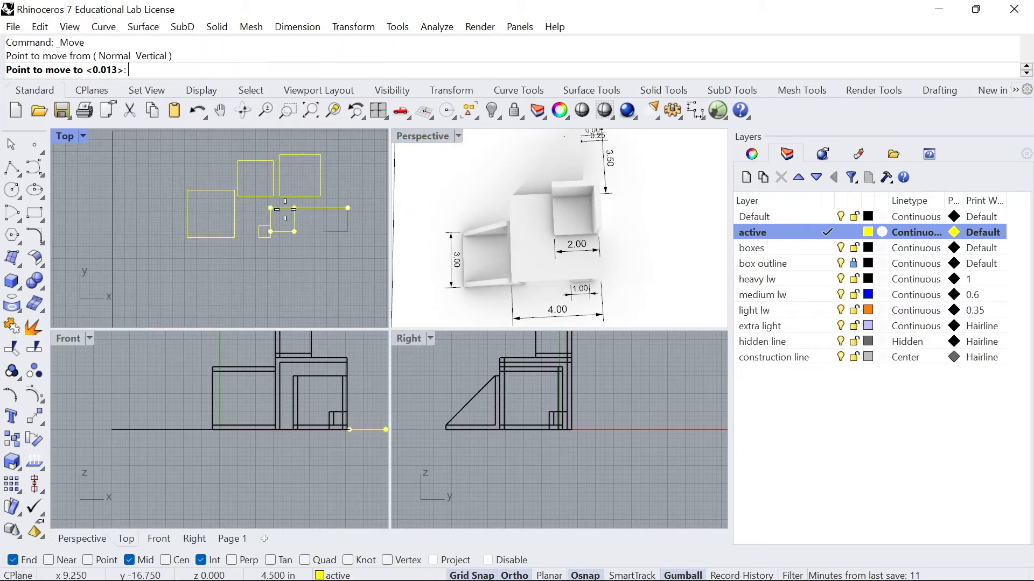
left_click(235, 190)
- Move the 3-inch square so its lower-right corner meets the lower-left corner of the 4-inch square
scroll(229, 216, "up", 1)
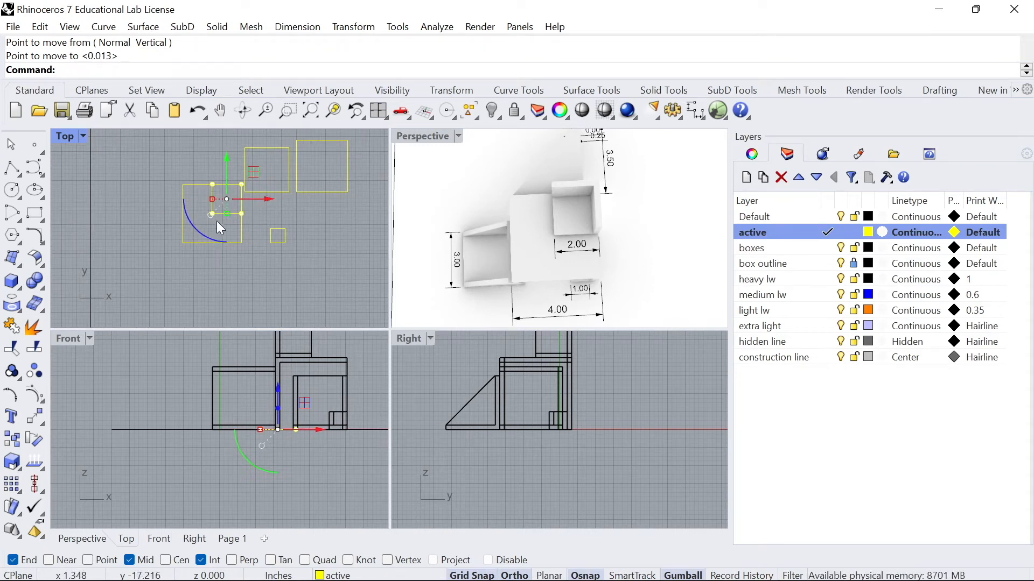
left_click(269, 191)
type("M")
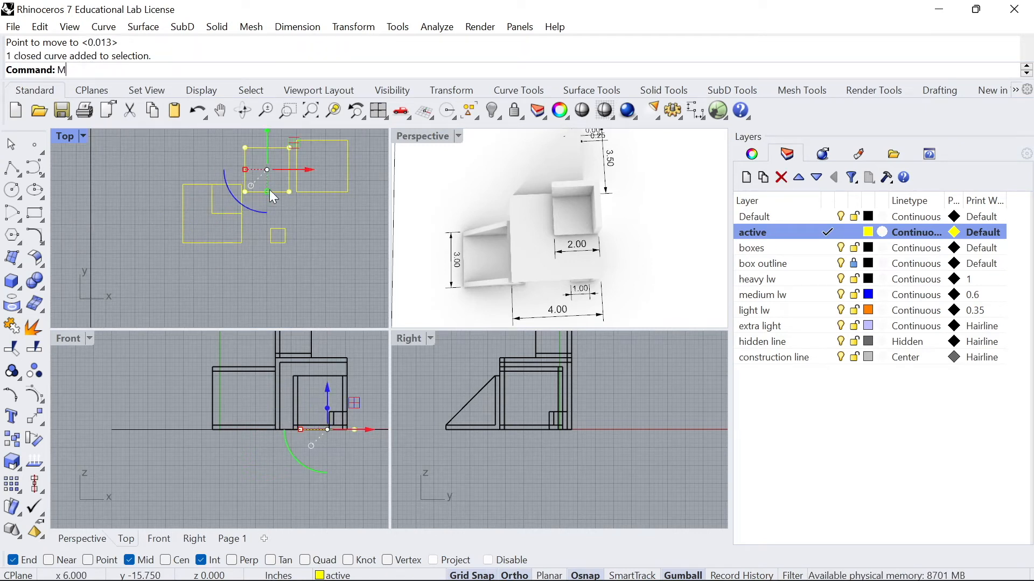
key("Return")
left_click(289, 191)
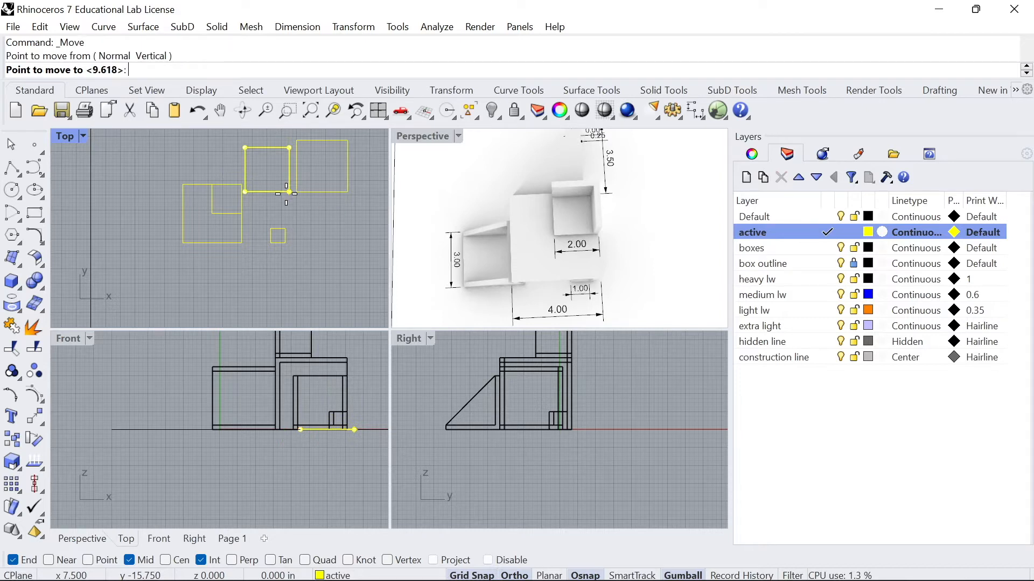
left_click(182, 242)
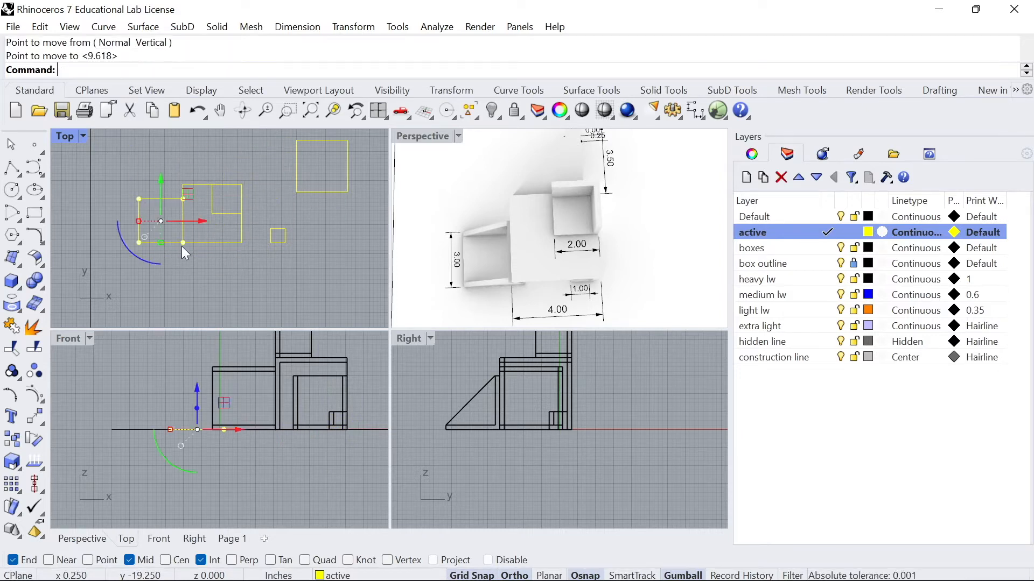
- Move the 3.5-inch square so its lower-left corner meets the upper-left corner of the 4-inch square
scroll(170, 203, "up", 1)
right_click_drag(182, 211, 151, 245)
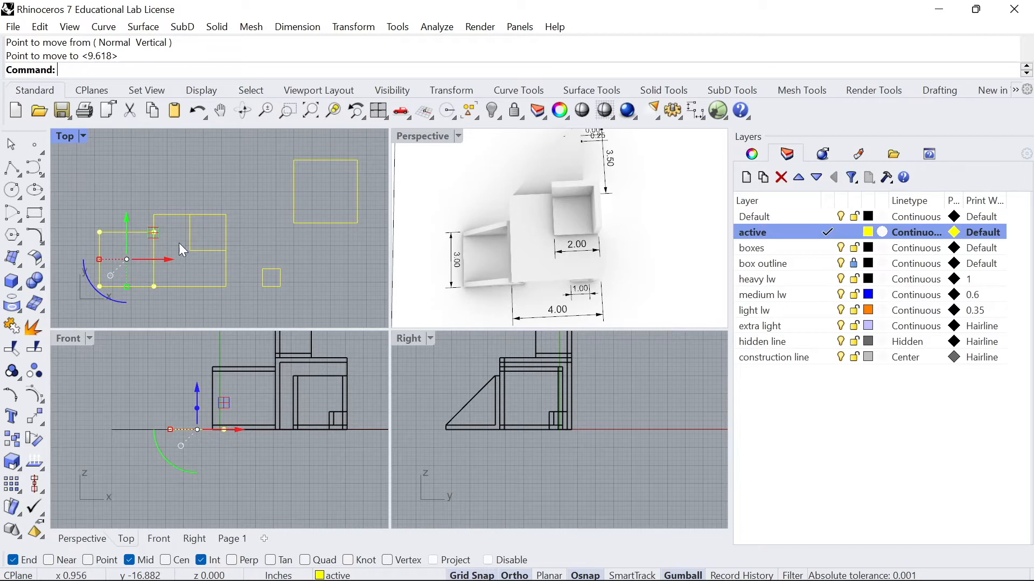
left_click(304, 223)
type("M")
key("Return")
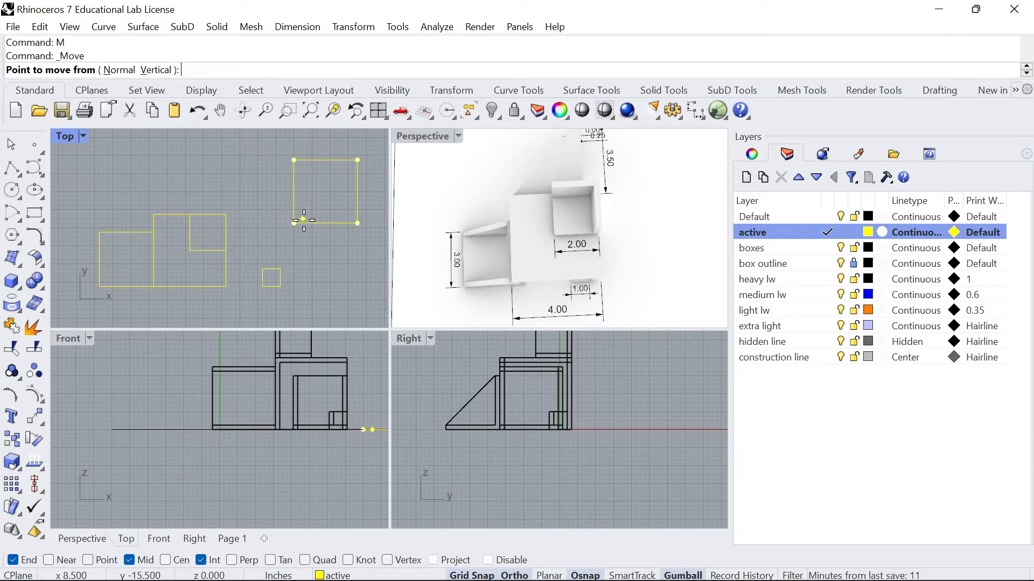
right_click_drag(484, 221, 517, 220)
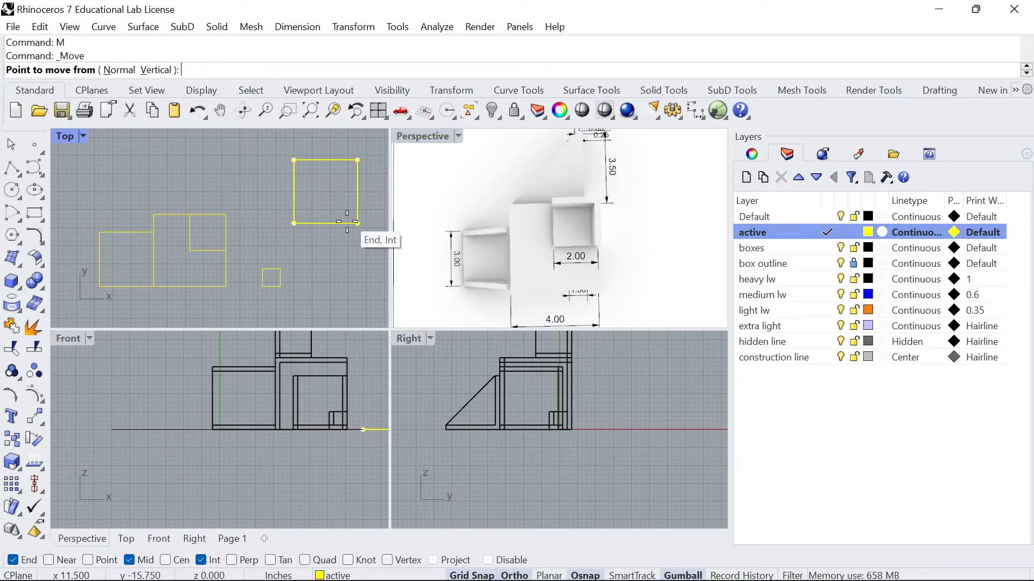
left_click(294, 223)
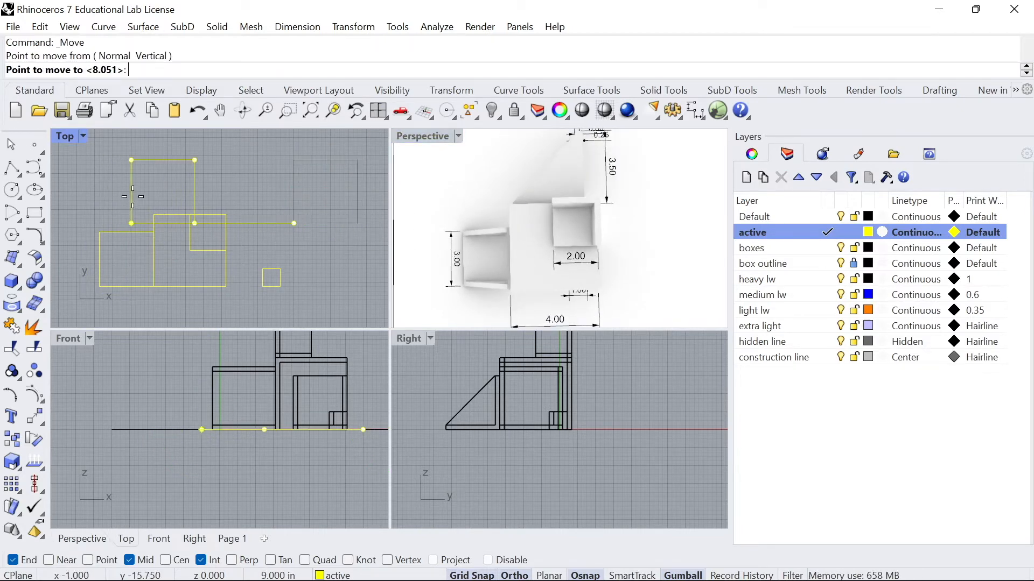
left_click(156, 214)
right_click_drag(185, 243, 261, 269)
left_click(299, 233)
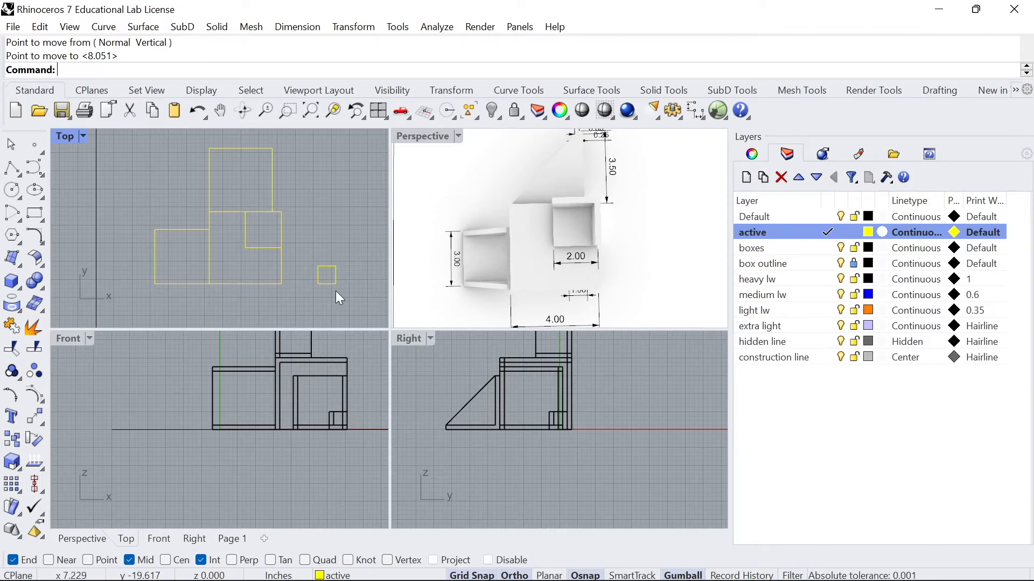
- Check the small box's place in the model and move the 1-inch square into the 4-inch square's lower-right corner
right_click_drag(280, 264, 281, 237)
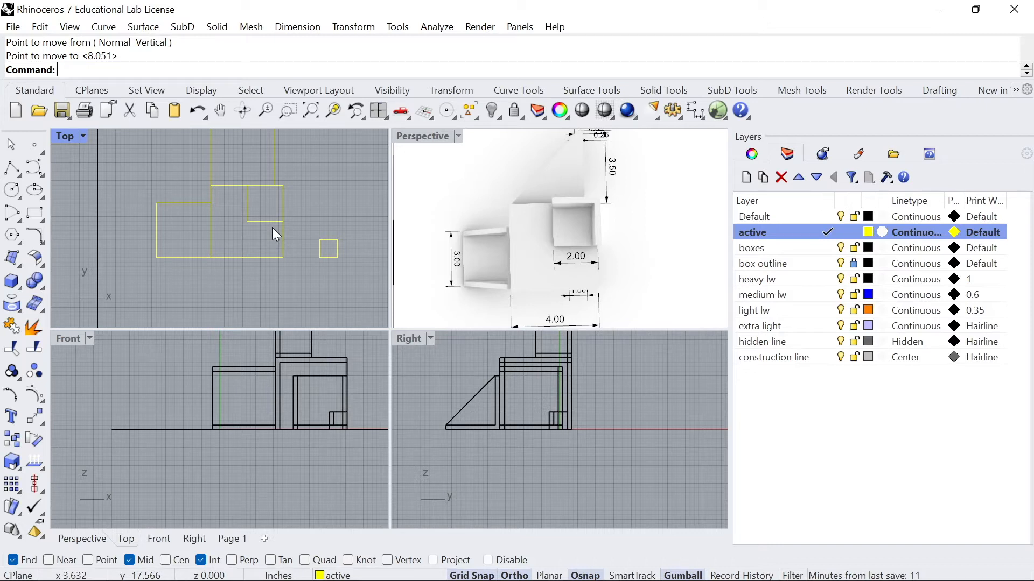
left_click(327, 255)
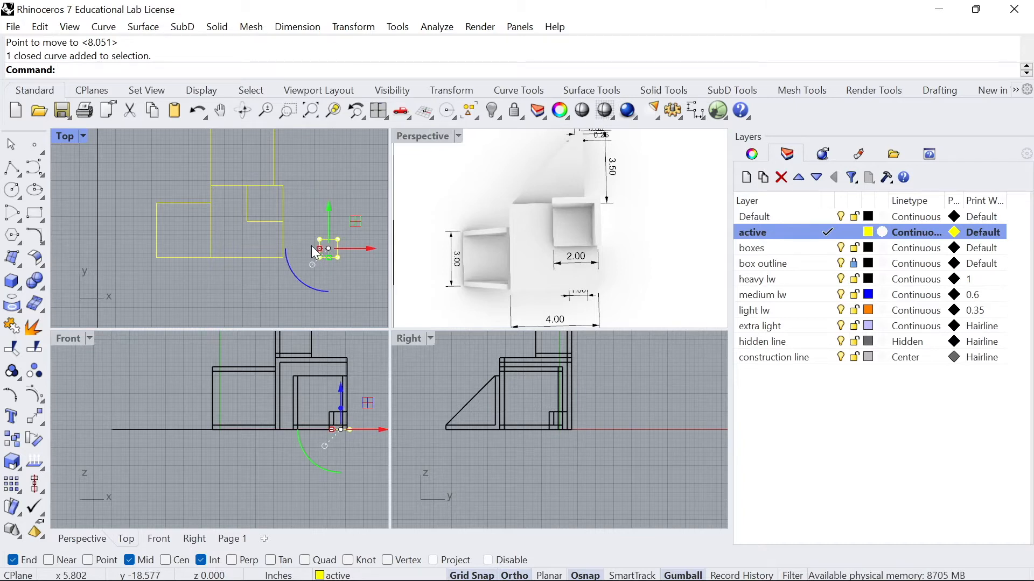
right_click_drag(487, 314, 580, 191)
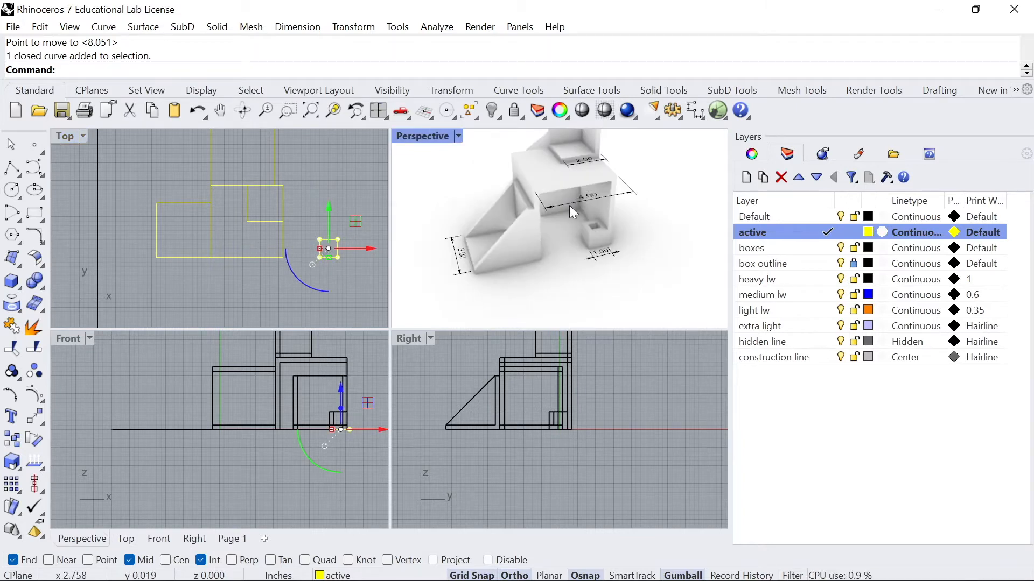
scroll(593, 210, "up", 5)
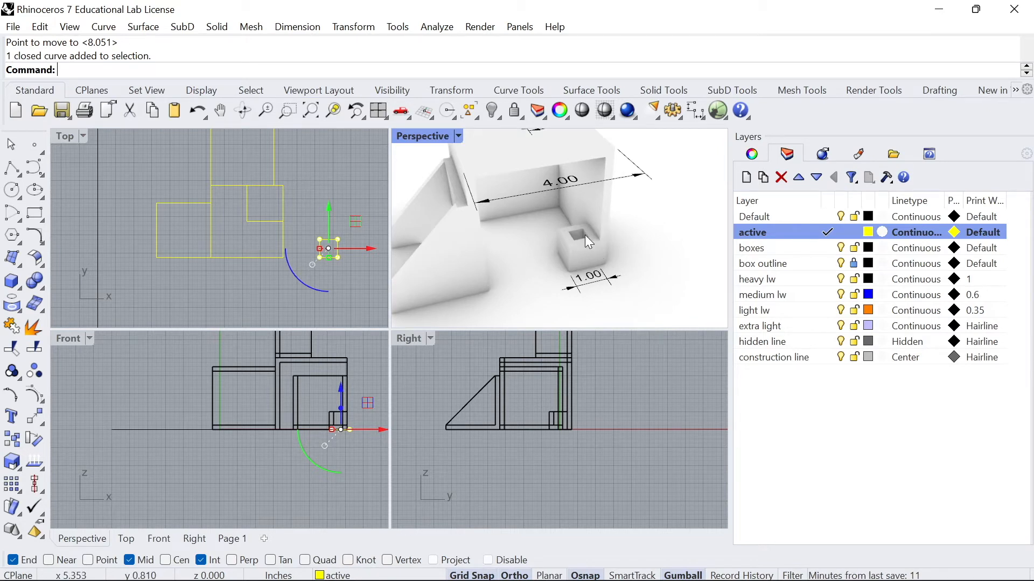
right_click_drag(539, 253, 511, 263)
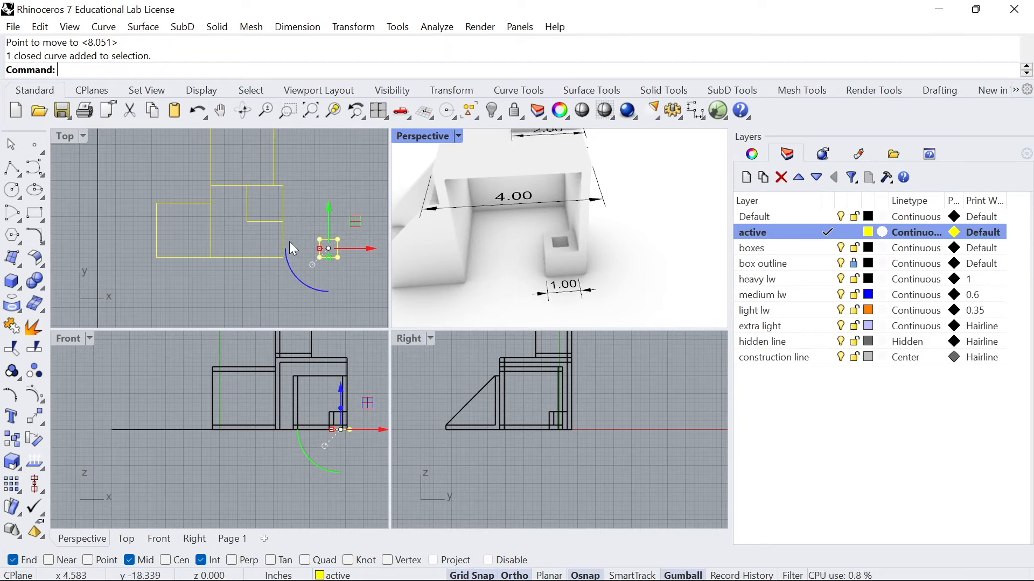
type("m")
key("Return")
left_click(337, 257)
scroll(310, 263, "up", 3)
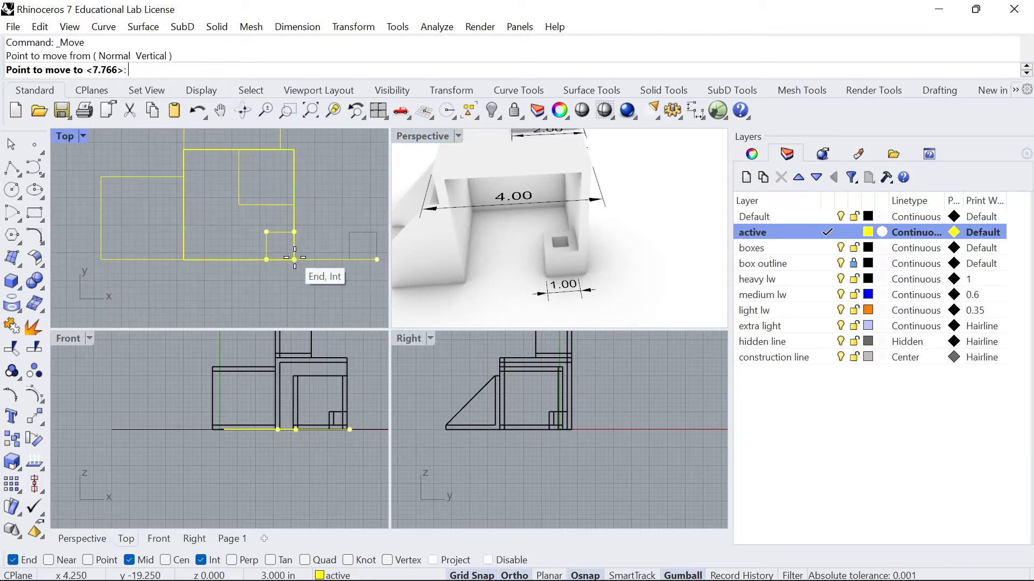
left_click(311, 264)
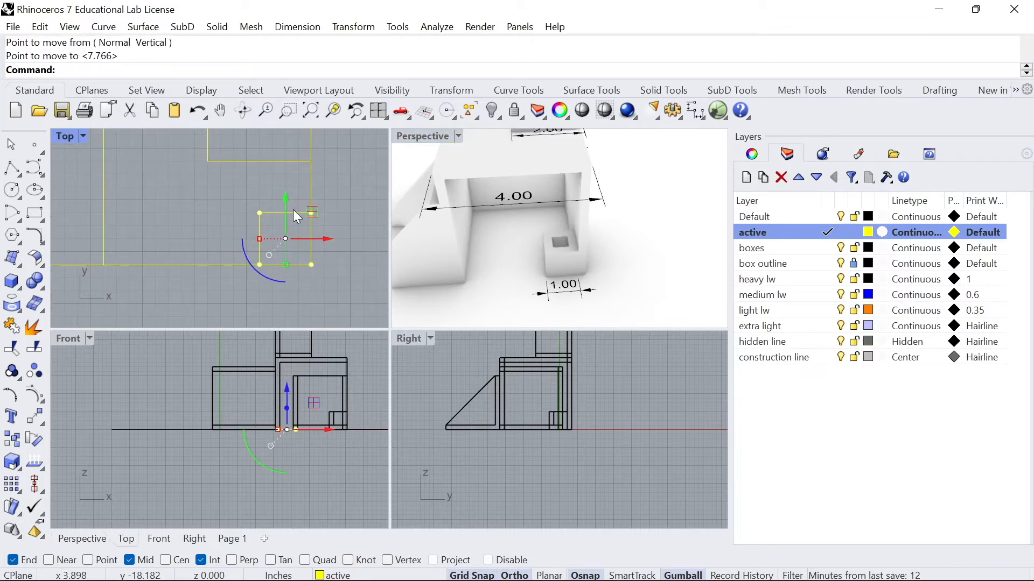
- Move the 1-inch square 1/4 inch to the left along the 4-inch square's bottom edge
type("m")
key("Return")
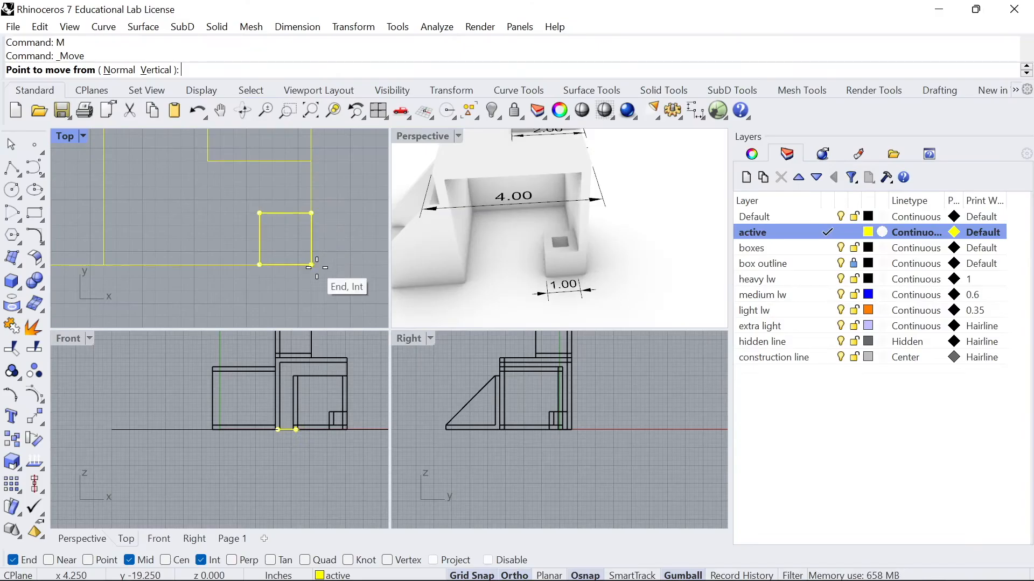
left_click(311, 265)
type("1/4\"")
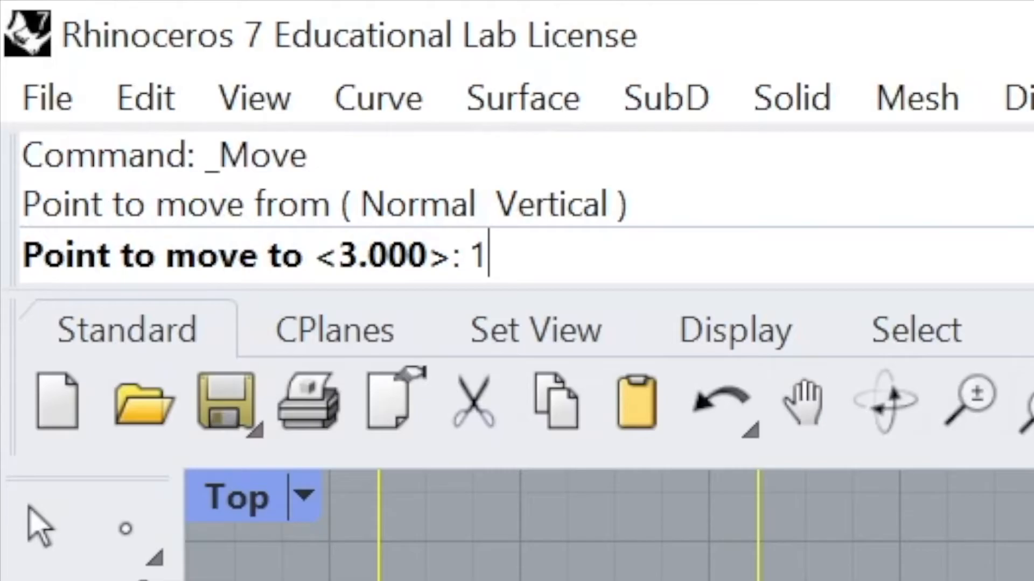
key("Return")
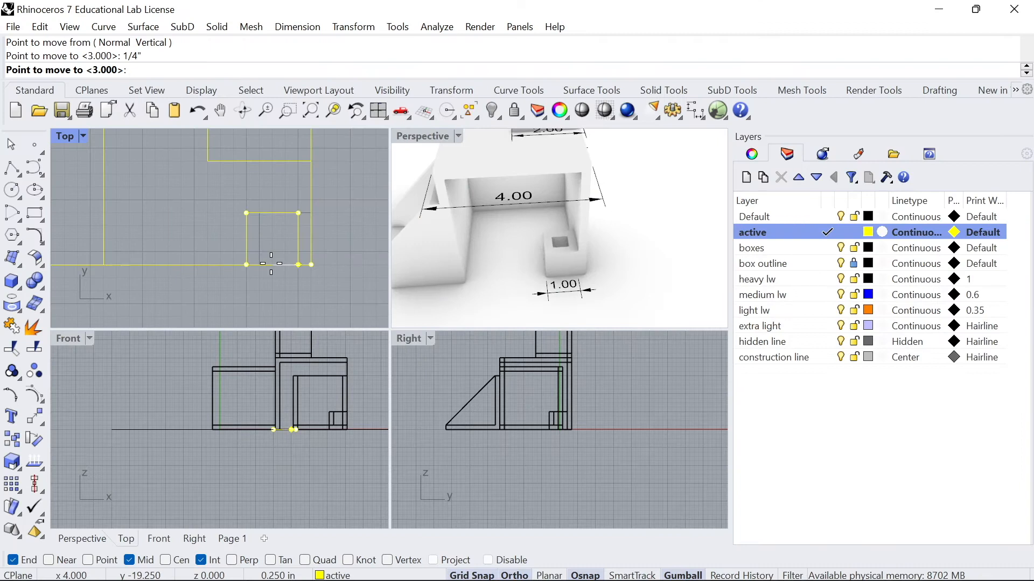
left_click(271, 263)
key("Escape")
scroll(308, 223, "down", 3)
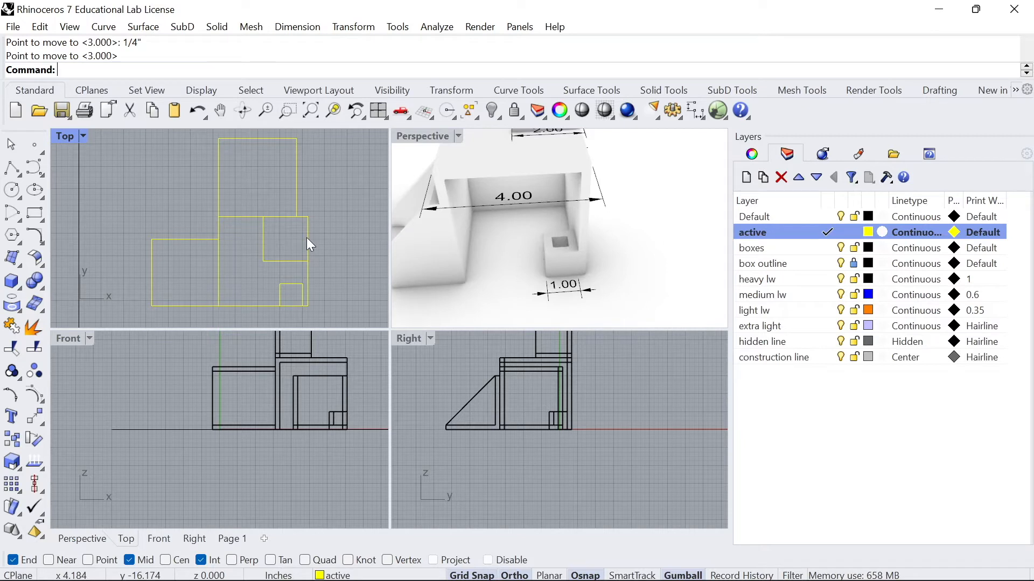
- Compare the layout with the model from above and change the 2-inch square to the heavy lw layer
scroll(276, 241, "down", 3)
scroll(270, 240, "up", 3)
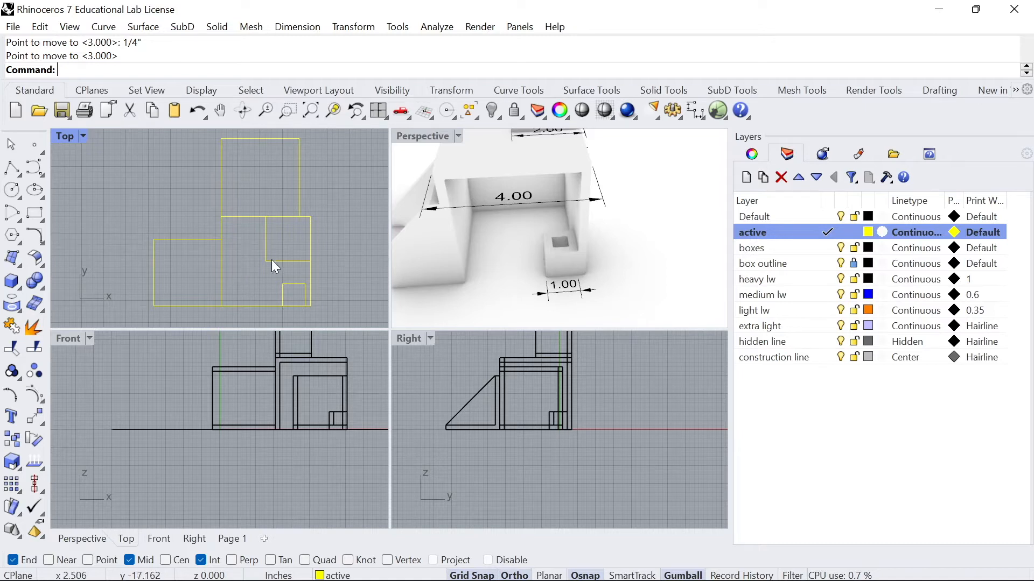
mouse_move(302, 245)
right_mouse_down()
mouse_move(303, 273)
mouse_move(311, 255)
right_mouse_up()
right_click_drag(431, 255, 530, 260)
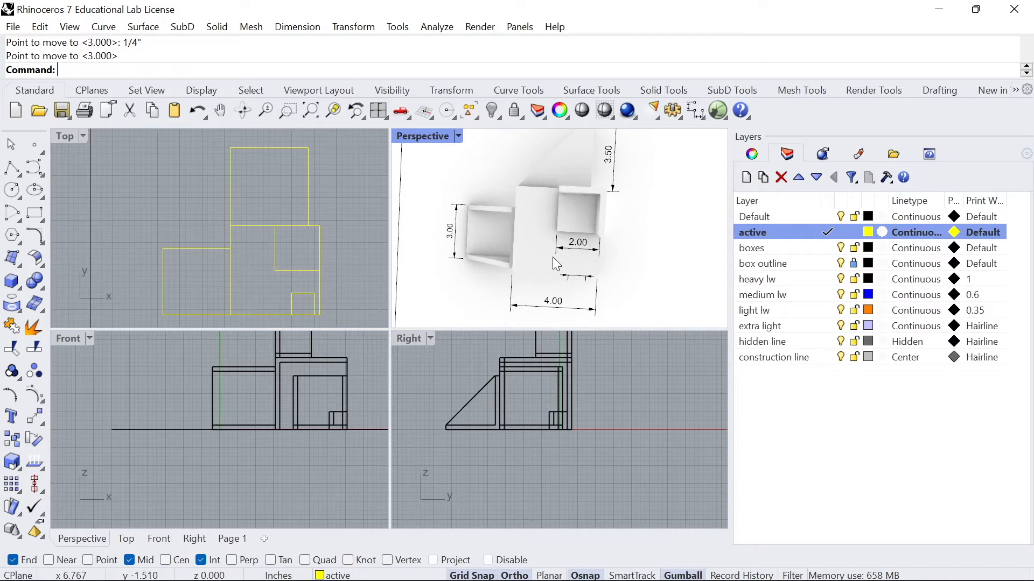
right_click_drag(562, 260, 612, 210)
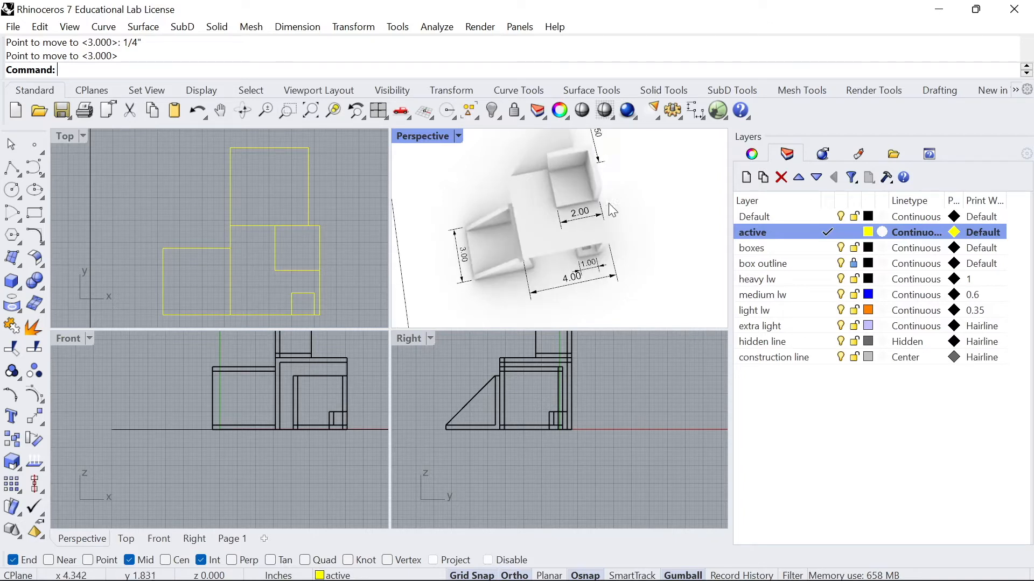
left_click(286, 270)
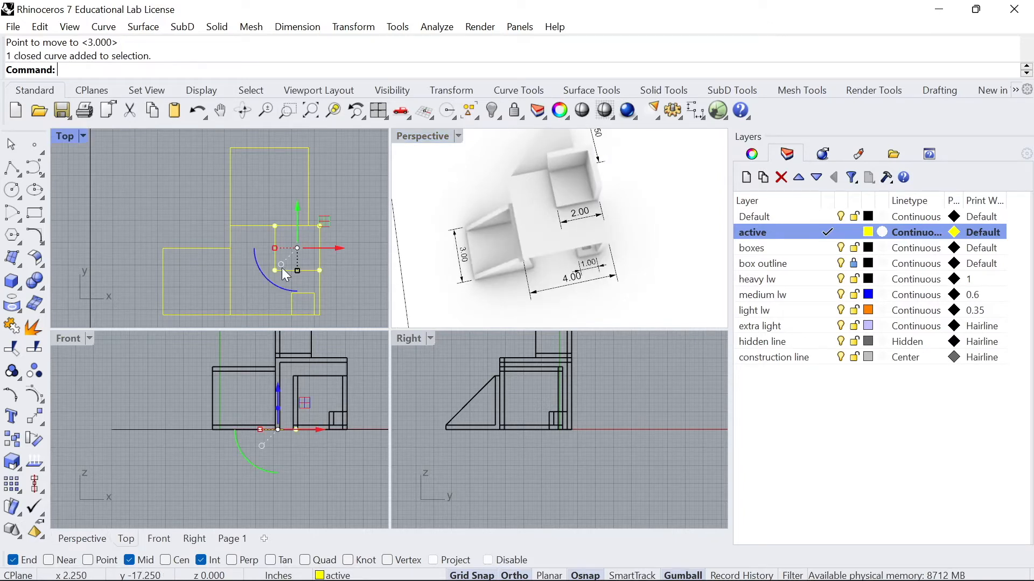
right_click(763, 280)
left_click(824, 509)
left_click(355, 213)
- Change the 4-inch square to the medium lw layer
right_click_drag(493, 224, 572, 153)
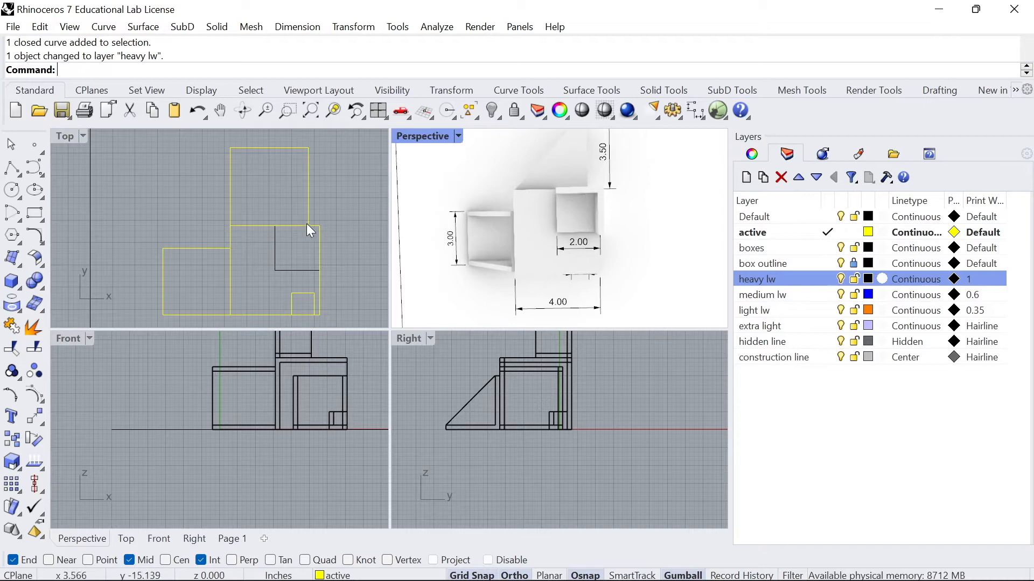
left_click(229, 238)
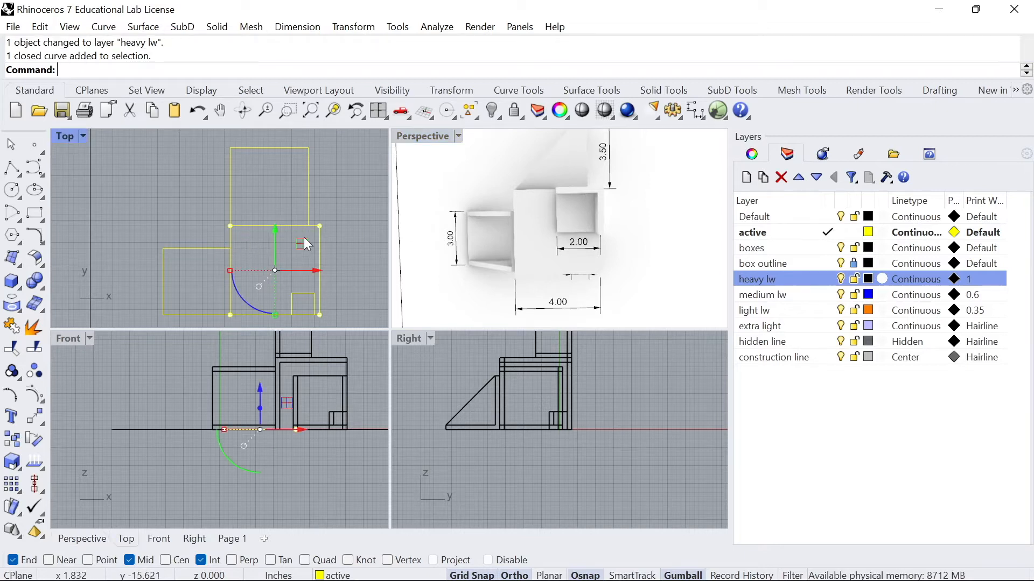
right_click(751, 295)
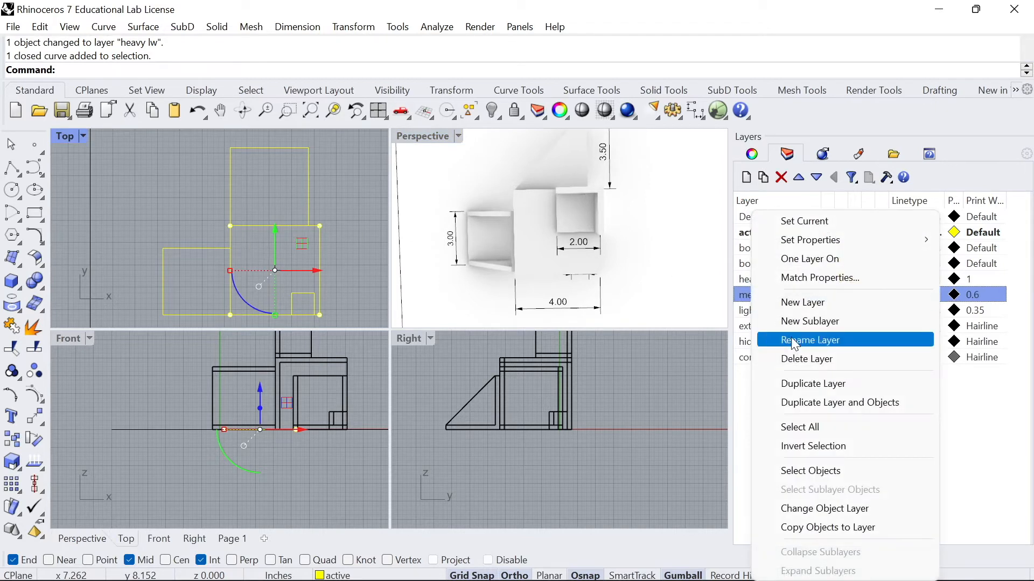
left_click(810, 515)
left_click(350, 227)
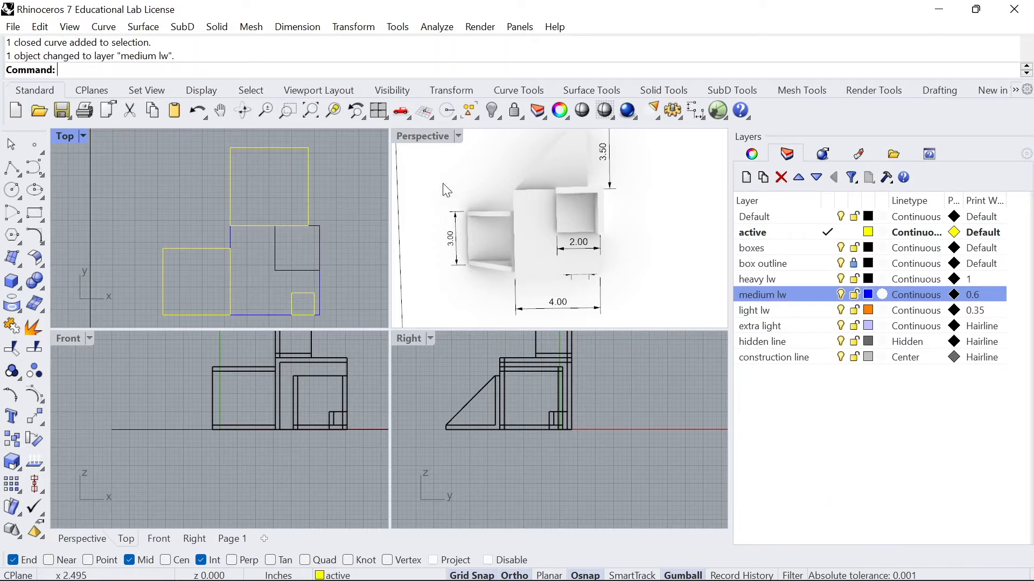
- Inspect the box heights in Perspective and change the 3.5-inch square to the light lw layer
right_click_drag(472, 194, 648, 137)
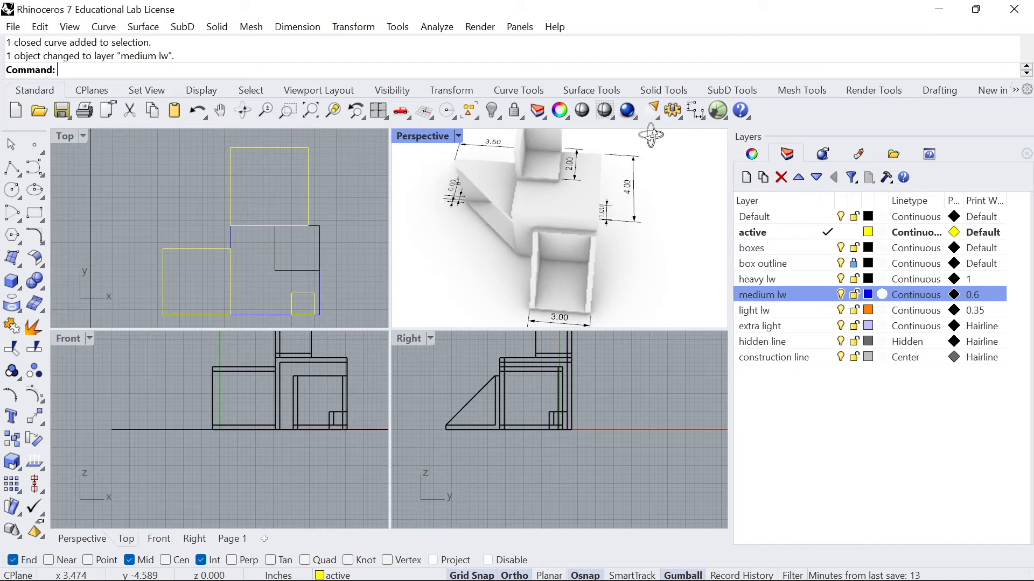
scroll(455, 199, "up", 5)
right_click_drag(449, 215, 415, 237)
left_click(308, 181)
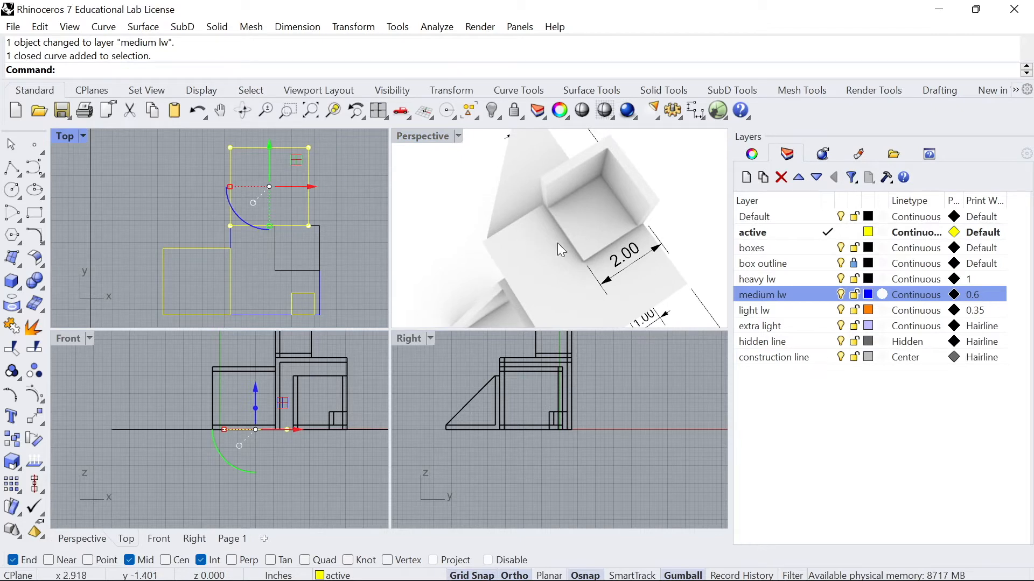
right_click(758, 317)
left_click(816, 505)
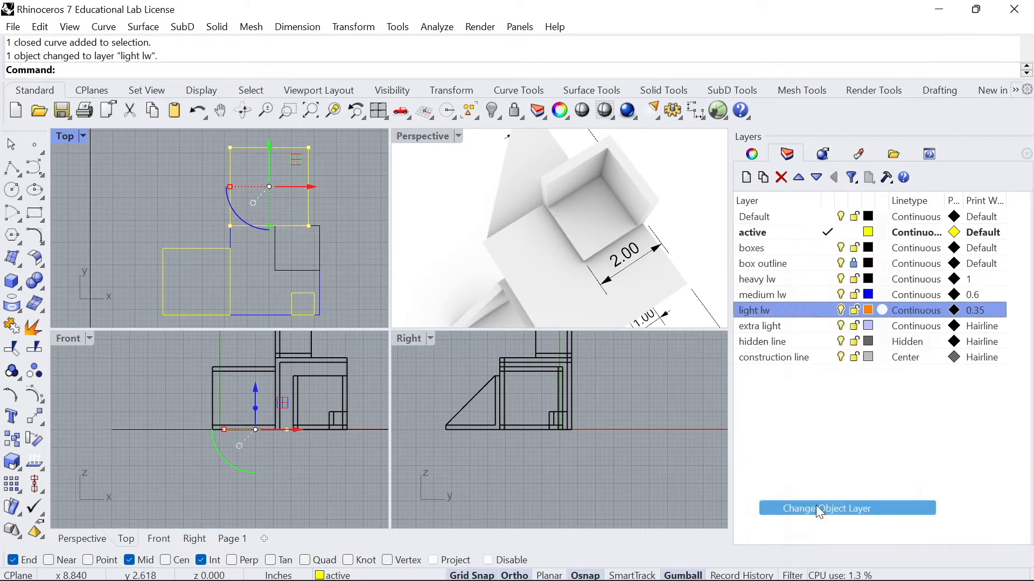
left_click(192, 217)
- Change the 3-inch square beside the 4-inch square to the light lw layer
mouse_move(209, 286)
right_mouse_down()
mouse_move(211, 254)
mouse_move(207, 275)
right_mouse_up()
double_click(59, 137)
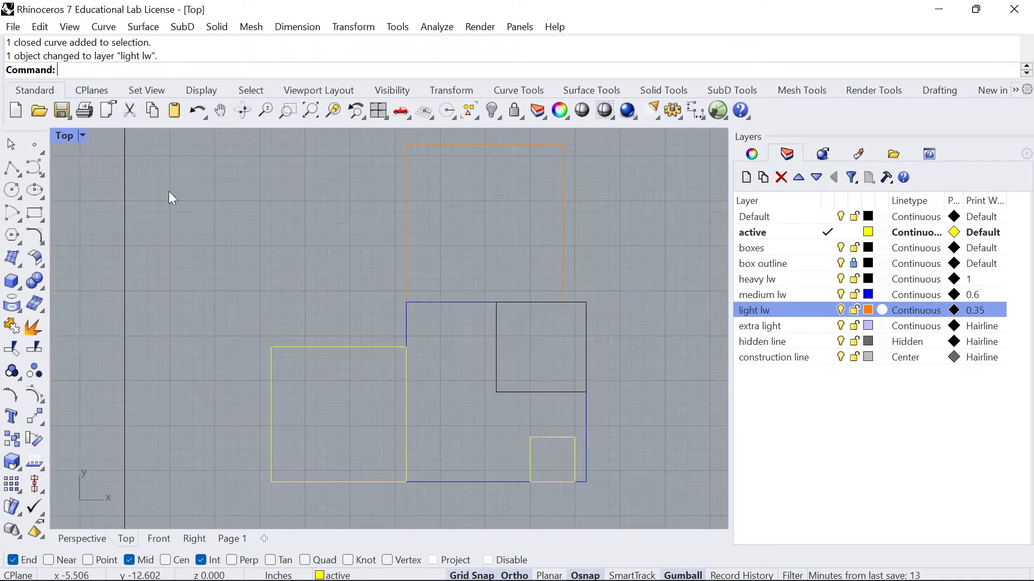
right_click_drag(334, 326, 286, 302)
scroll(286, 304, "up", 1)
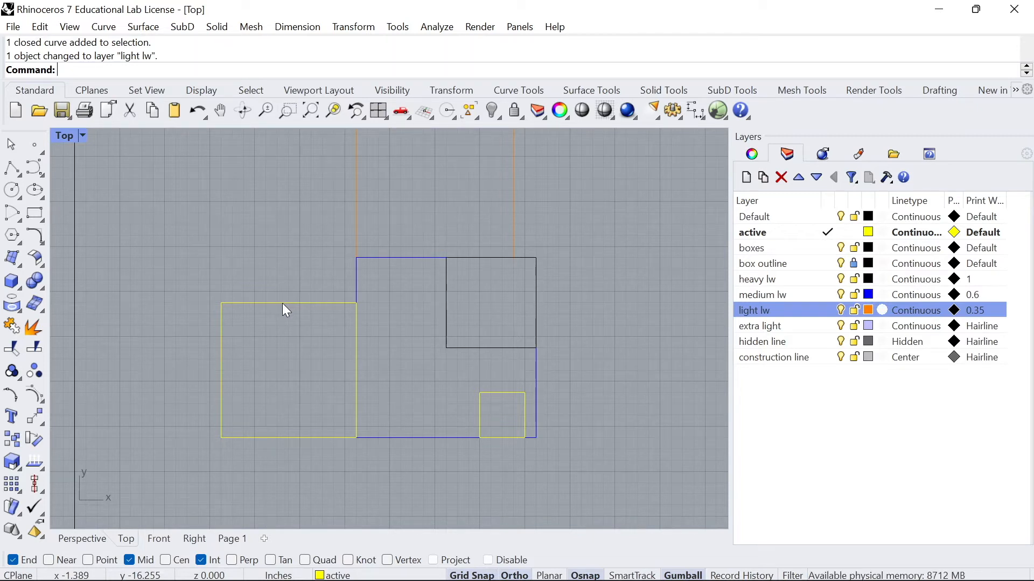
left_click(282, 304)
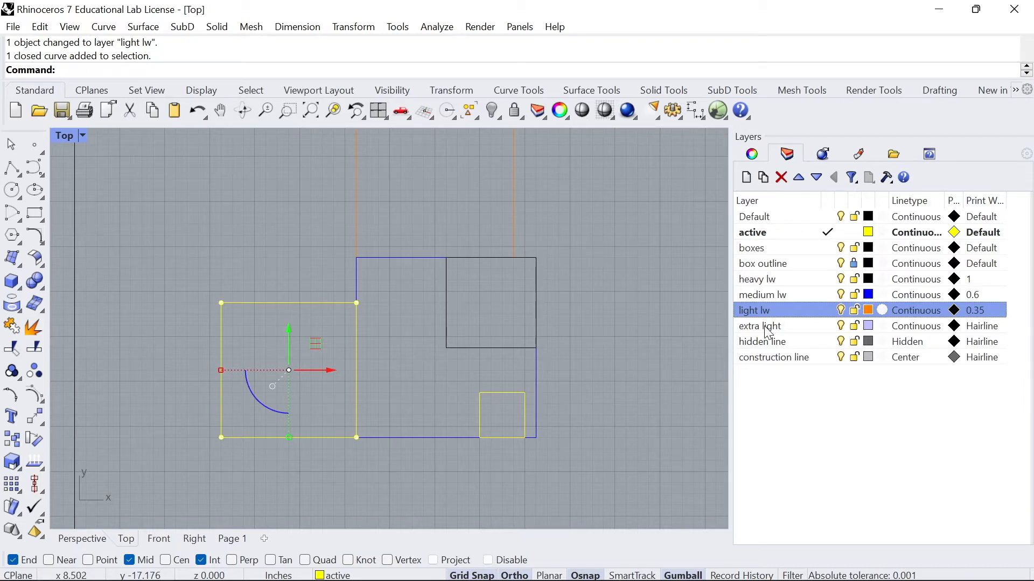
right_click(753, 312)
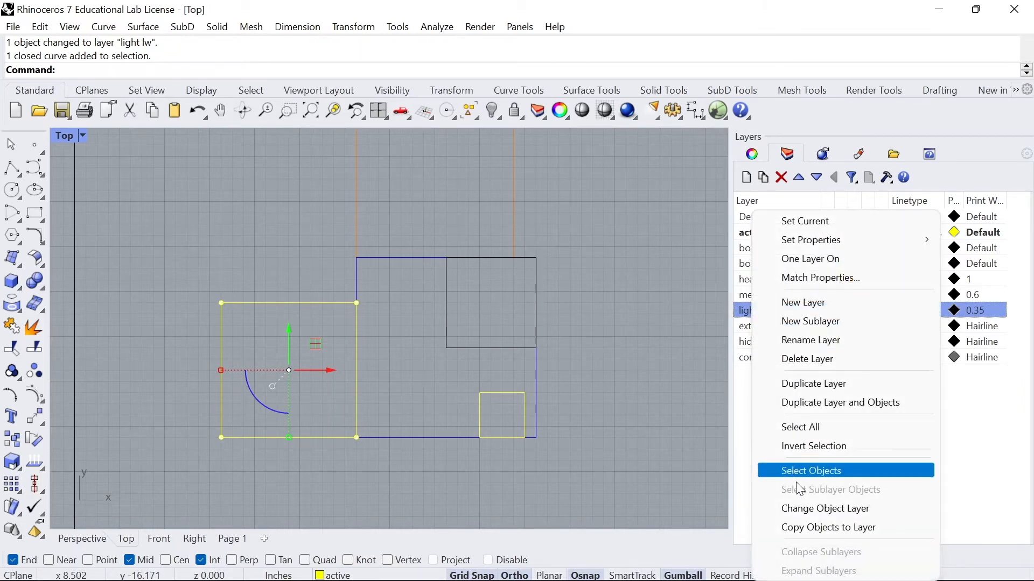
left_click(805, 508)
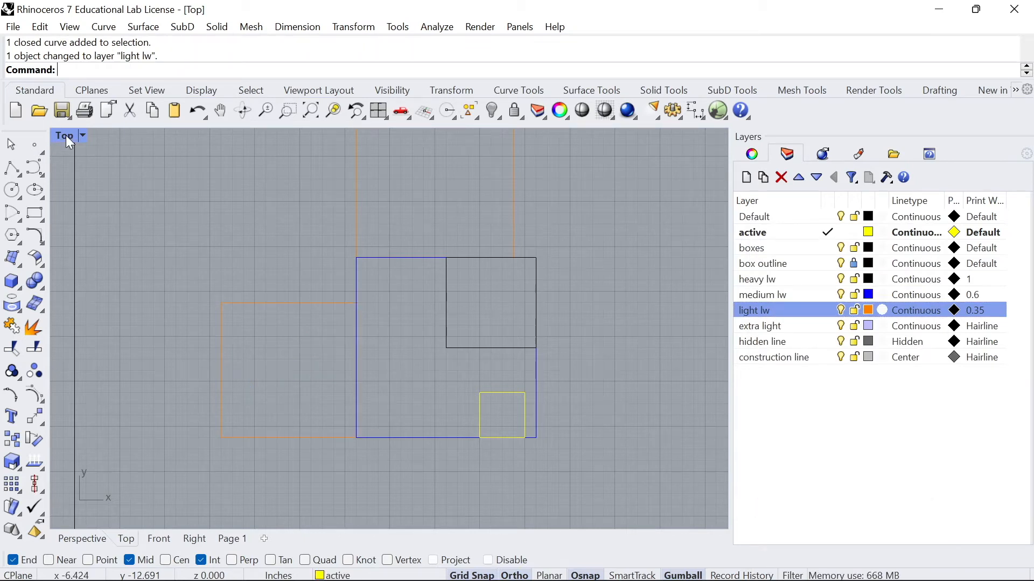
- Change the 1-inch square inside the 4-inch square to the hidden line layer
double_click(66, 136)
right_click_drag(262, 215, 277, 260)
left_click(289, 265)
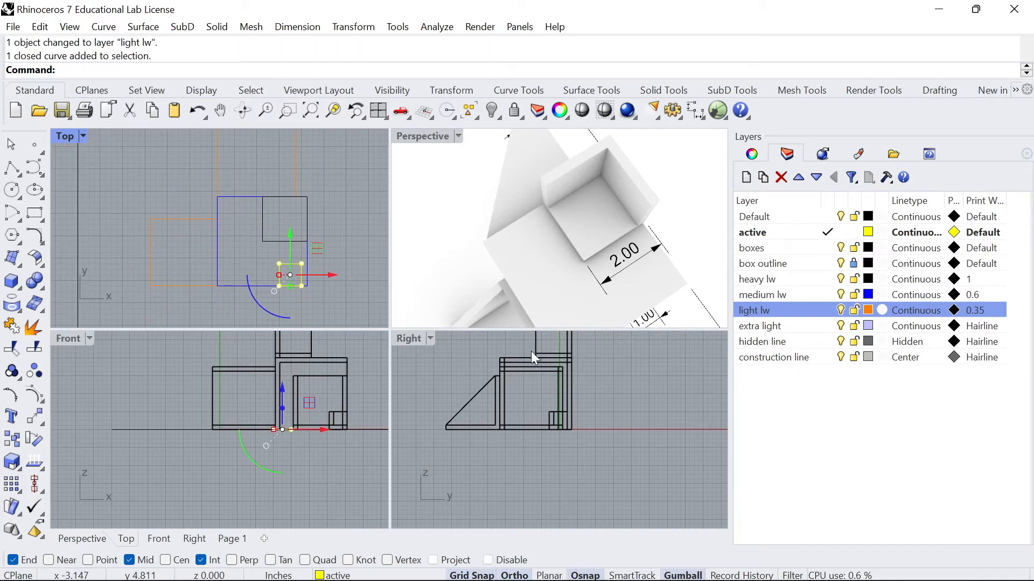
right_click(748, 348)
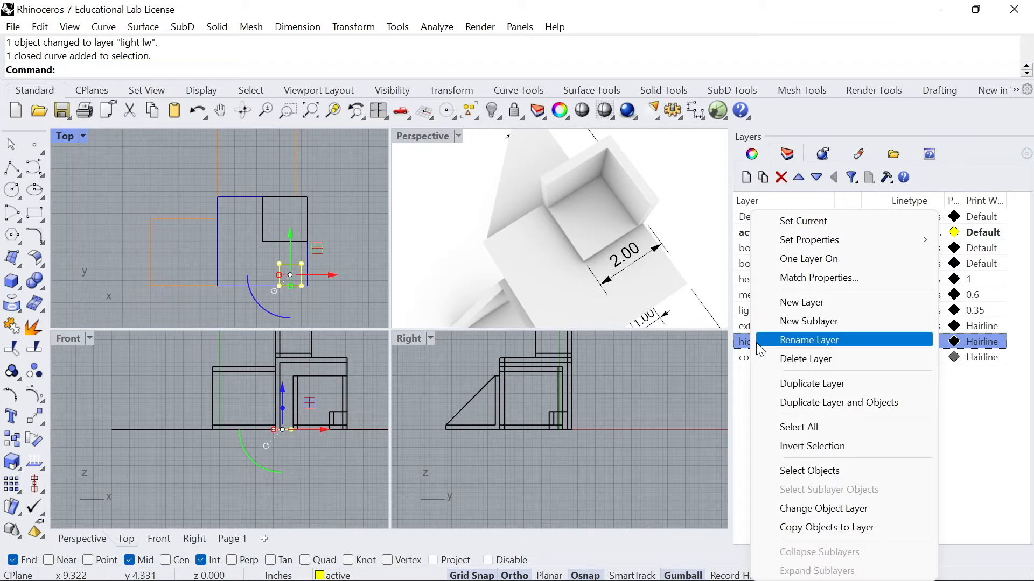
left_click(828, 509)
key("Escape")
scroll(293, 282, "up", 3)
scroll(284, 257, "down", 2)
right_click_drag(192, 212, 235, 235)
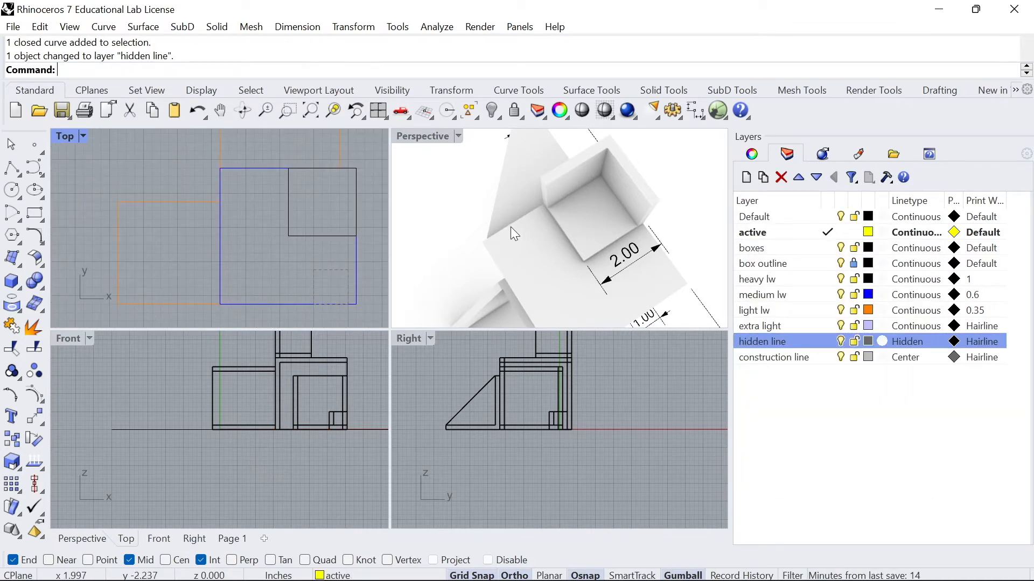
- Examine the sloped 3.5-inch box and its edge thickness in Perspective against its square in the Top view
right_click_drag(319, 216, 305, 295)
scroll(270, 251, "down", 2)
scroll(273, 256, "down", 2)
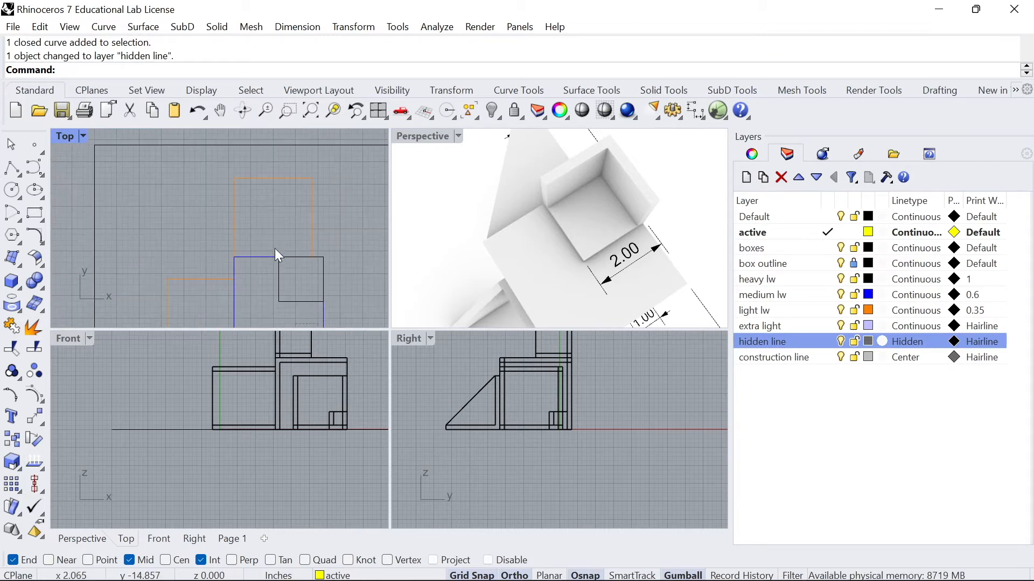
left_click(254, 179)
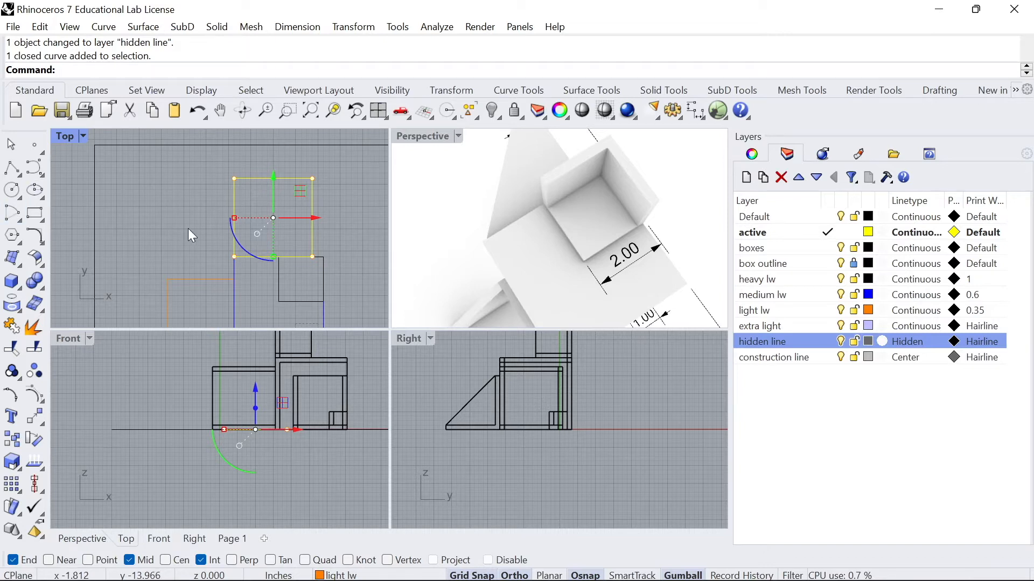
right_click_drag(519, 181, 466, 221)
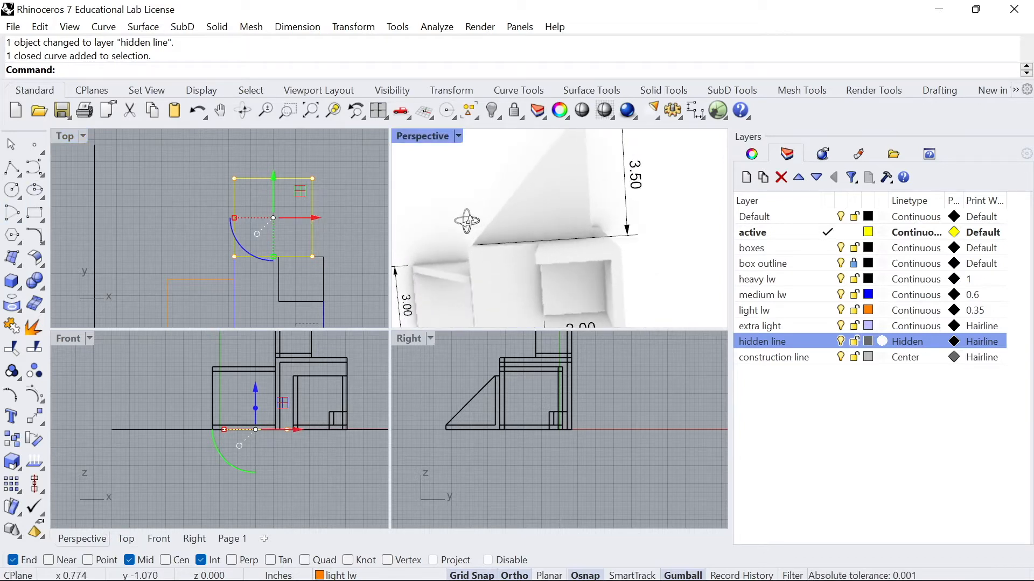
scroll(525, 215, "up", 5)
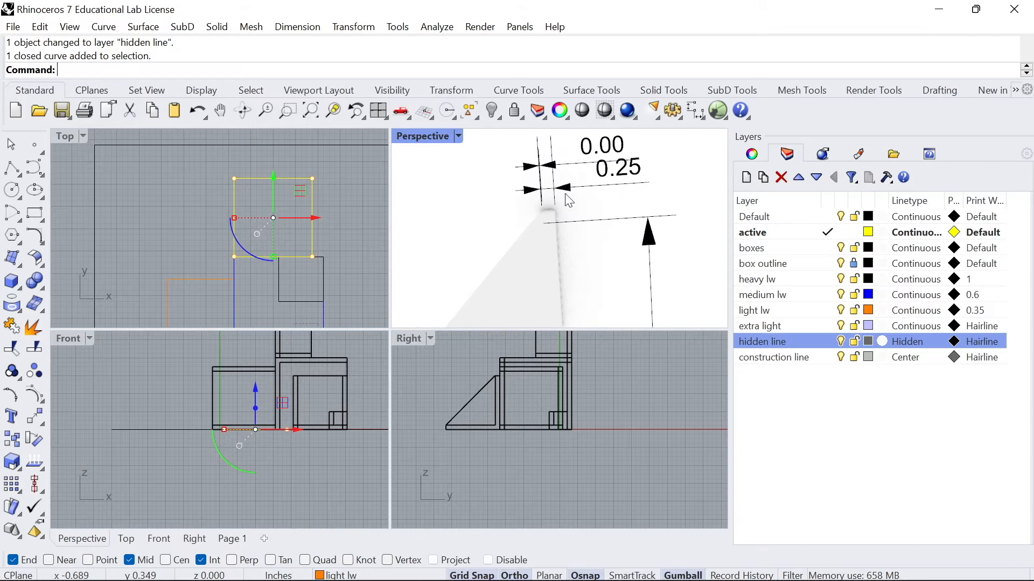
scroll(549, 213, "down", 2)
scroll(535, 221, "up", 2)
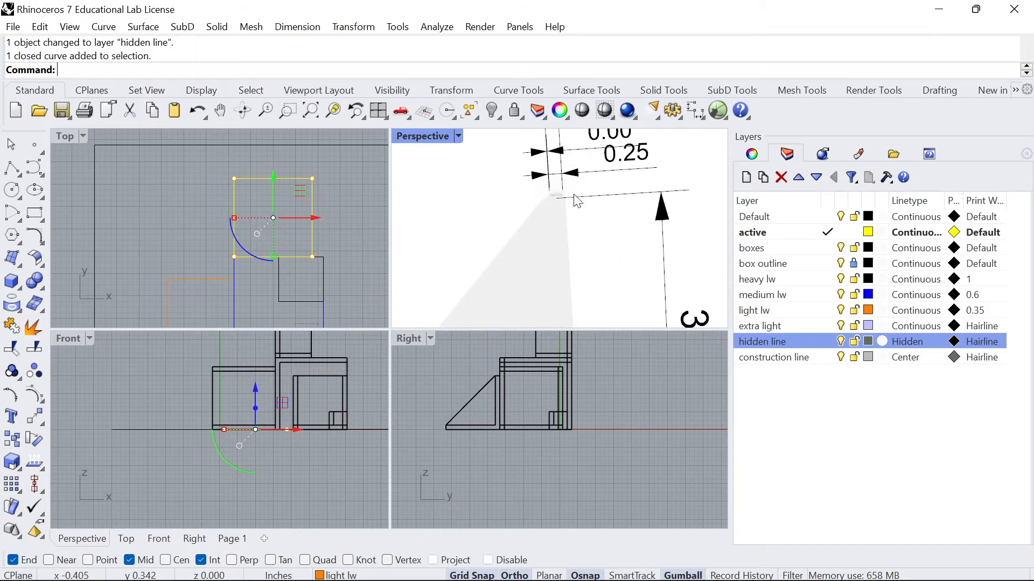
scroll(538, 201, "down", 2)
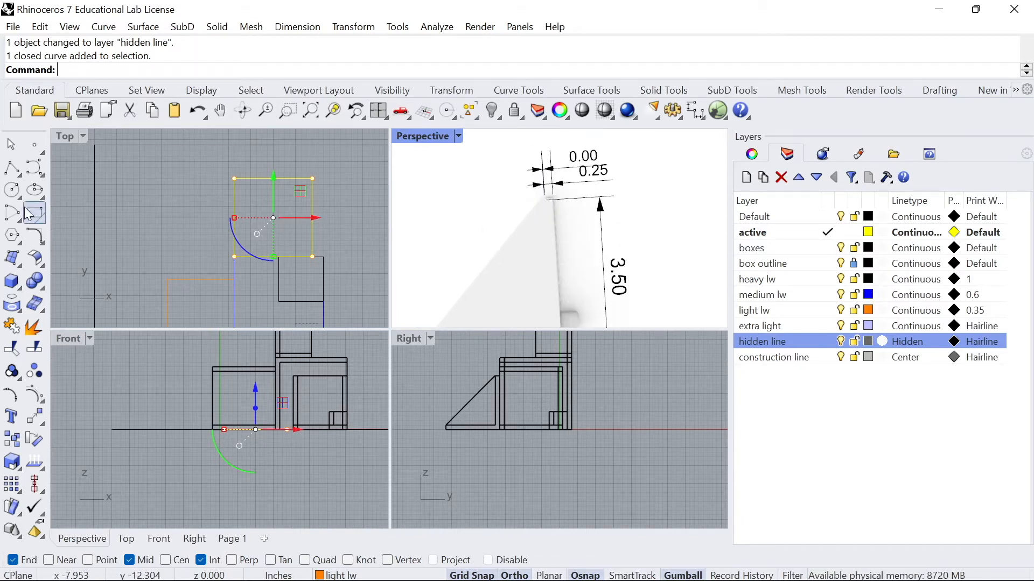
- Draw a diagonal polyline across the 3.5-inch square from its lower-left to upper-right corner, and delete it
left_click(12, 168)
scroll(198, 219, "up", 2)
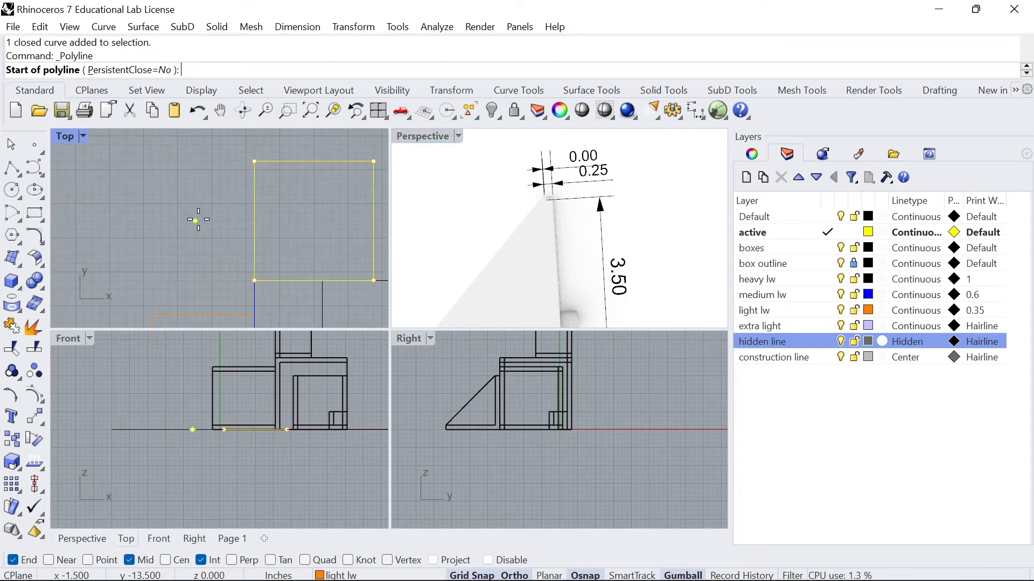
left_click(254, 280)
left_click(372, 162)
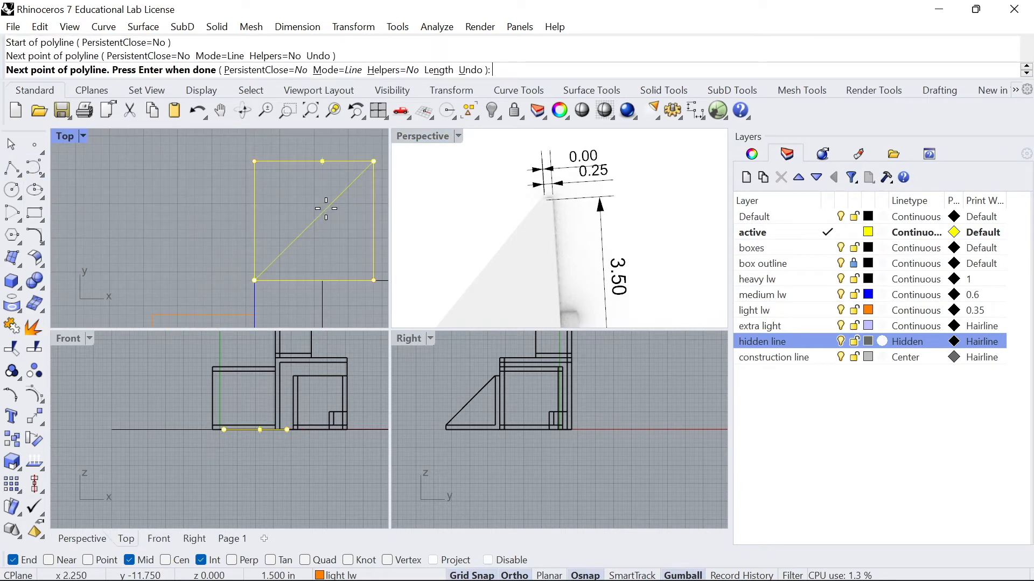
key("Return")
scroll(365, 164, "up", 1)
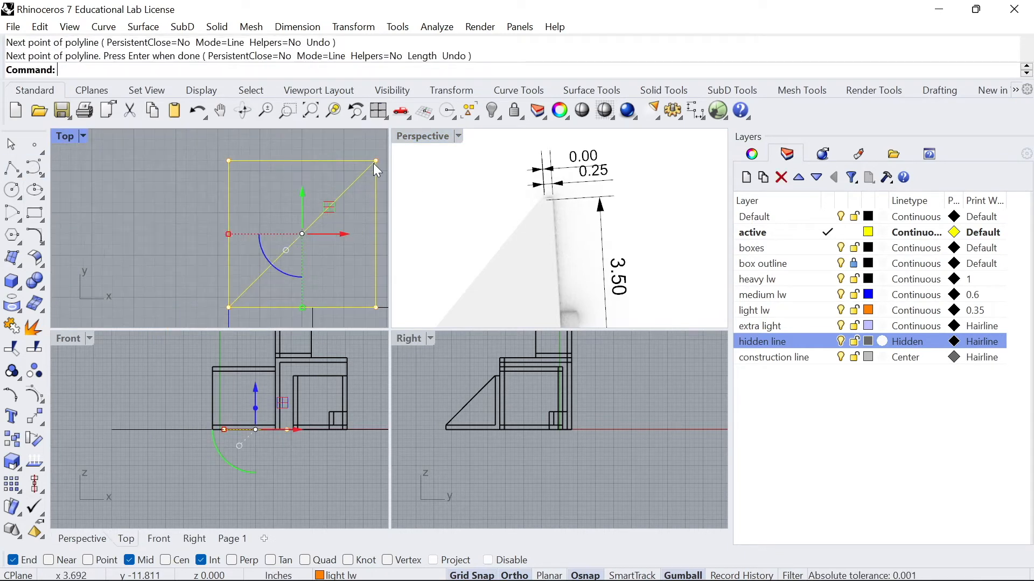
left_click(359, 178)
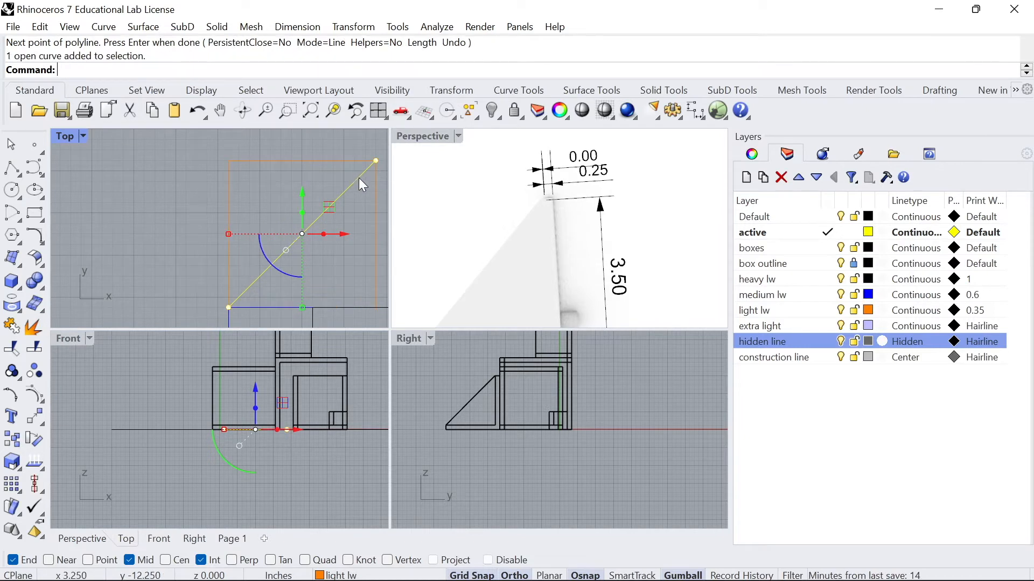
key("Delete")
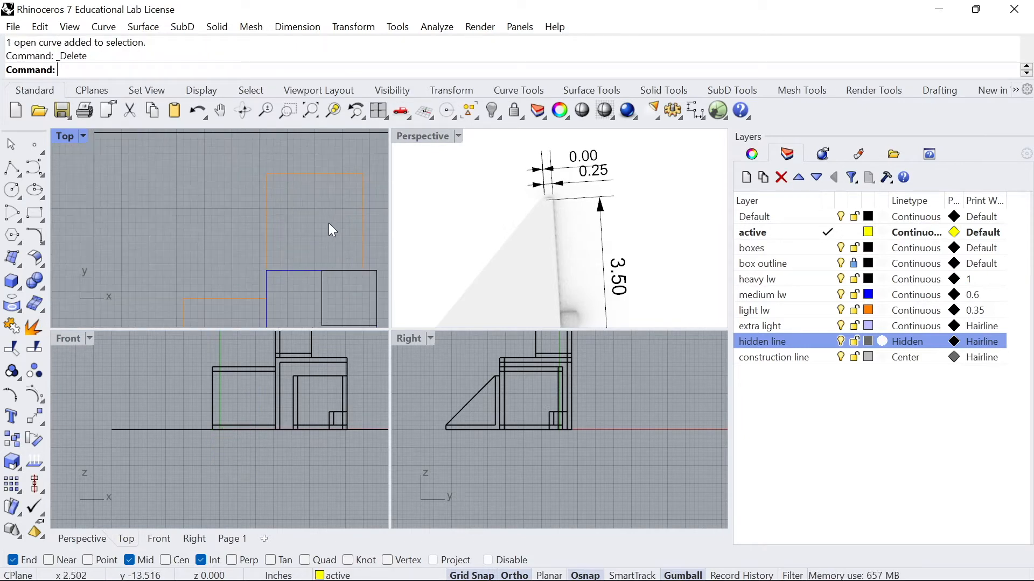
- Set the light lw layer's color to Dark Gray
scroll(328, 223, "down", 2)
mouse_move(286, 251)
right_mouse_down()
mouse_move(293, 234)
mouse_move(288, 258)
right_mouse_up()
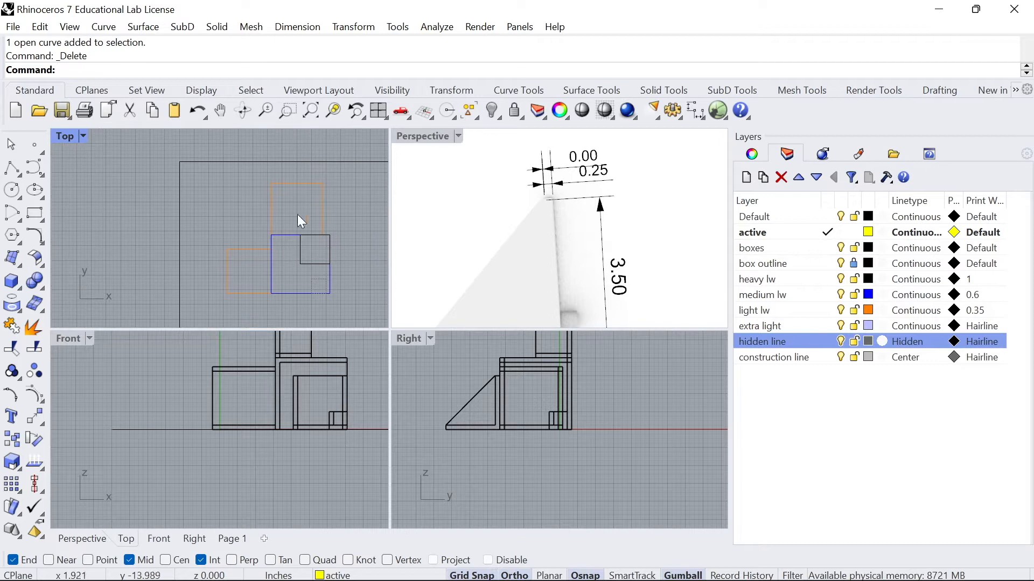
scroll(294, 254, "up", 2)
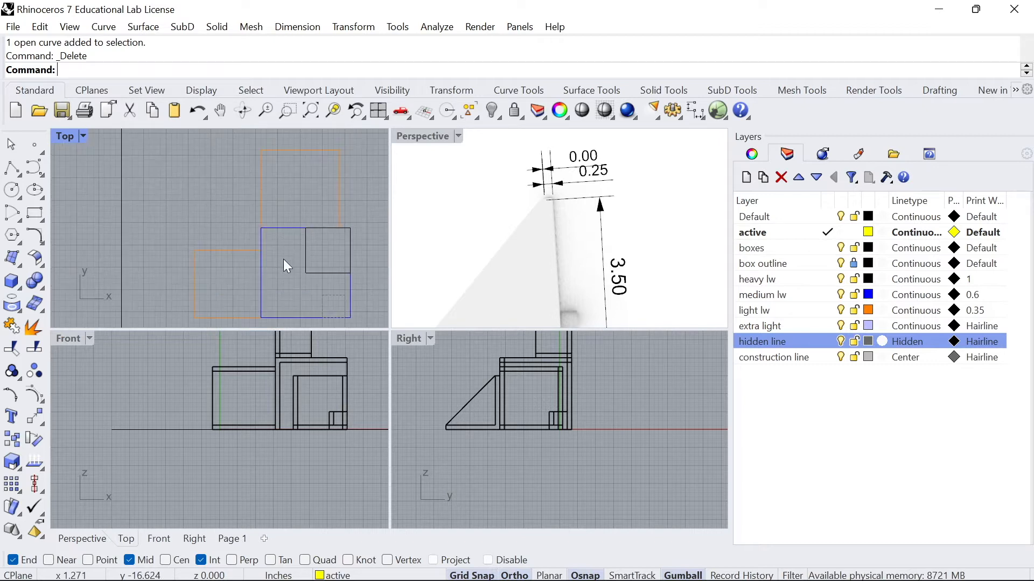
left_click(251, 199)
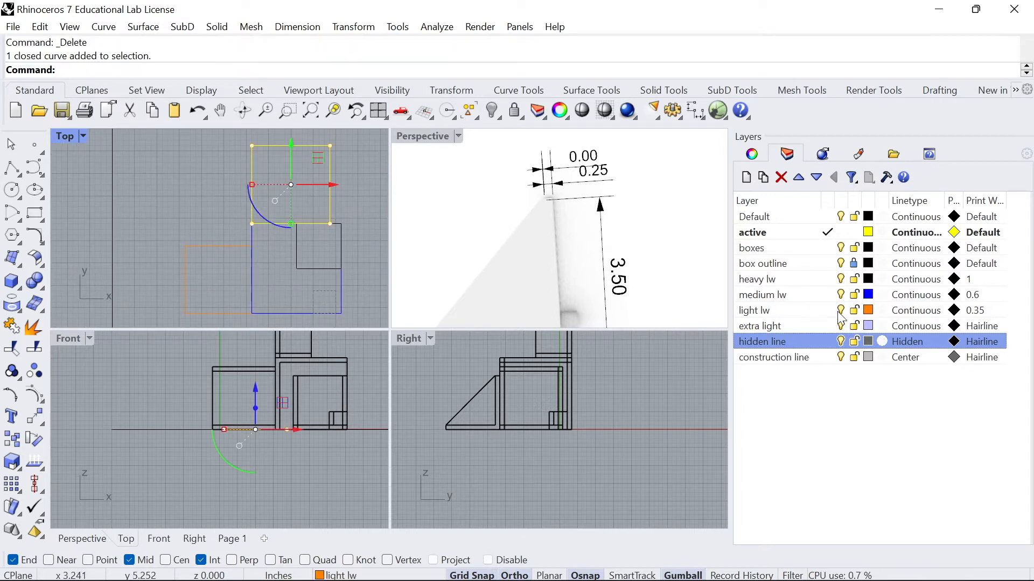
left_click(867, 311)
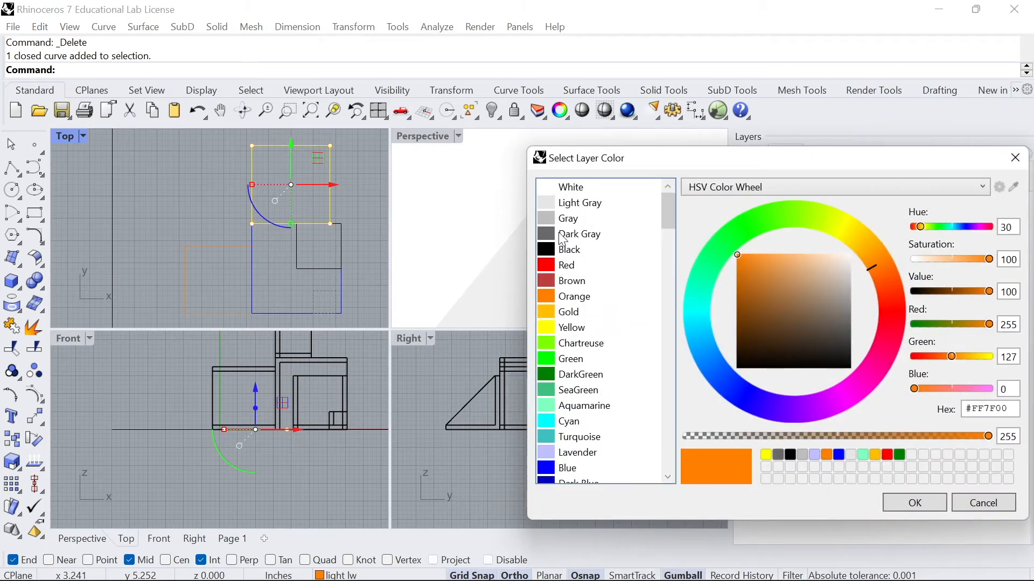
left_click(549, 234)
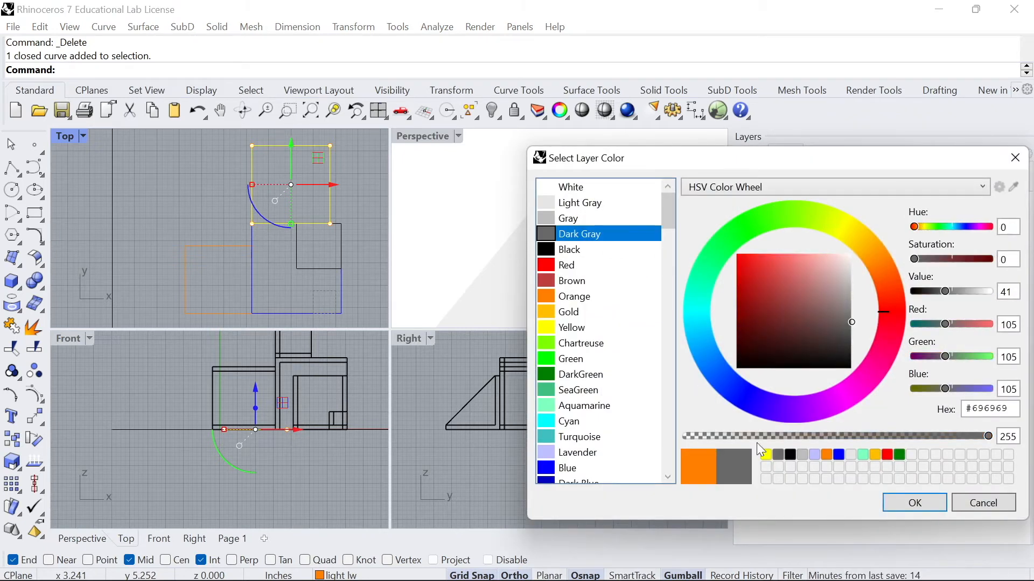
left_click(915, 502)
left_click(228, 223)
right_click_drag(269, 206, 226, 201)
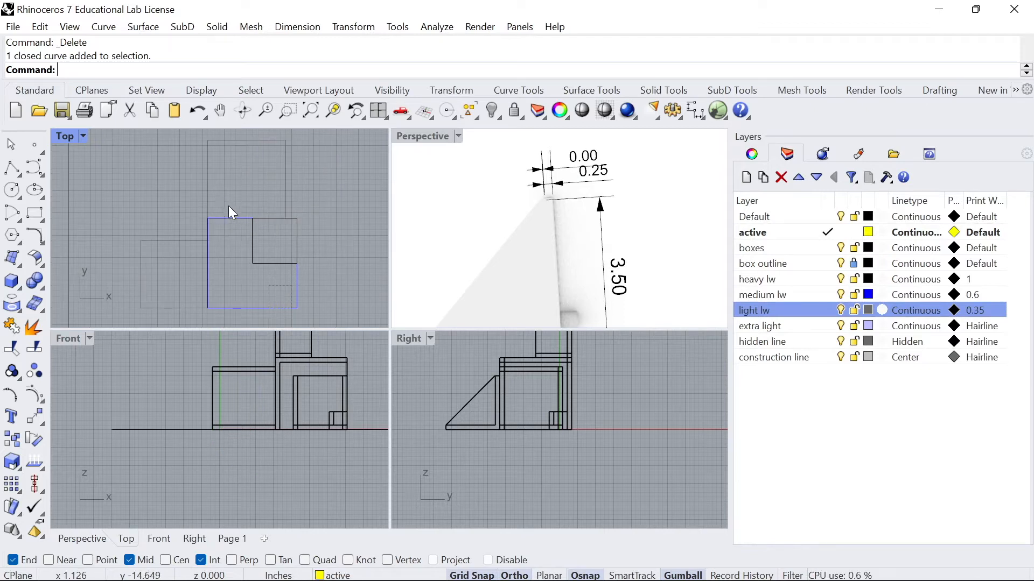
- Compare the 2-inch square with the open box in Perspective and explode it into separate lines
scroll(272, 269, "up", 2)
scroll(247, 228, "up", 2)
left_click(244, 235)
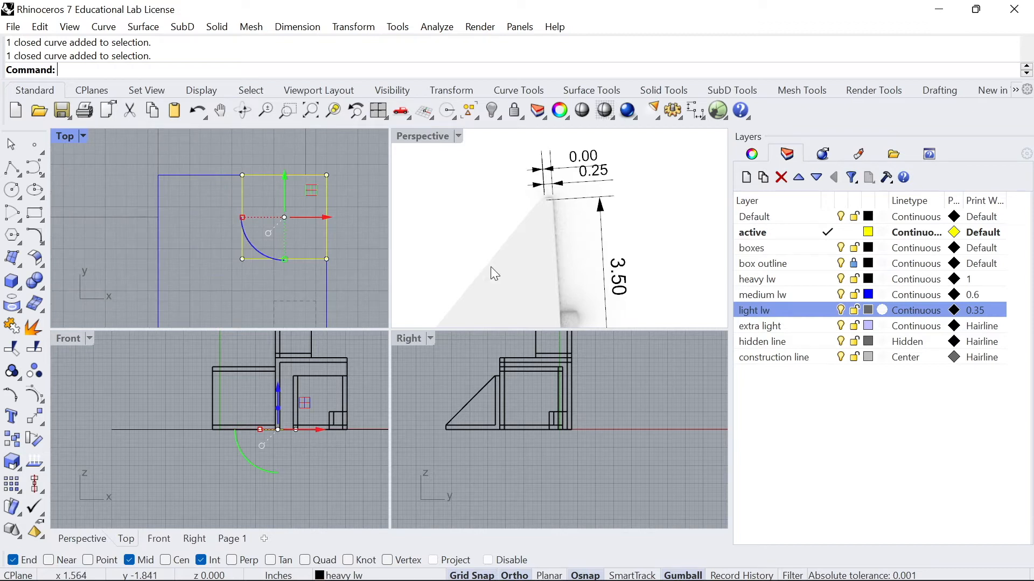
scroll(490, 267, "down", 4)
scroll(530, 173, "up", 3)
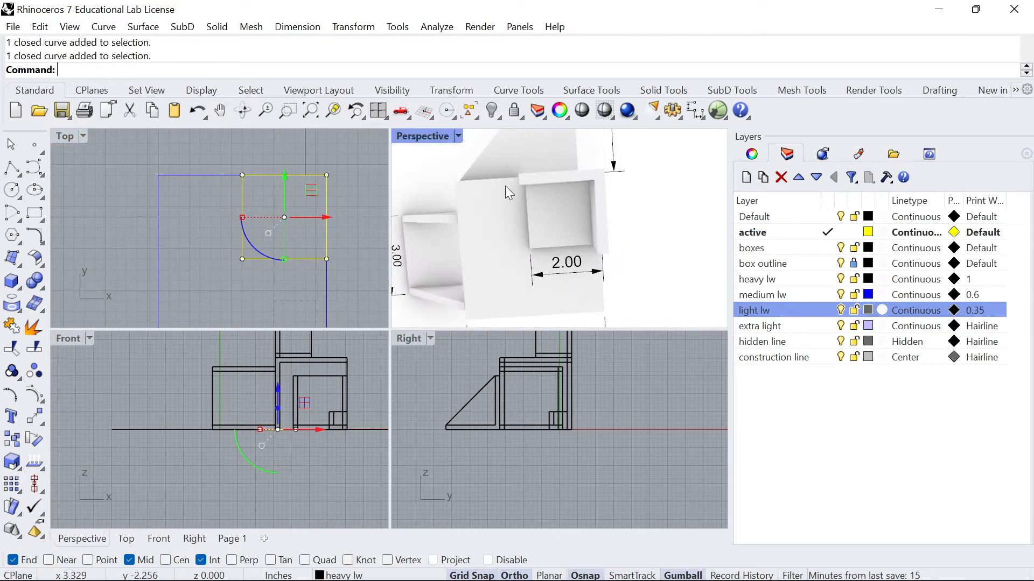
key("Escape")
left_click(240, 202)
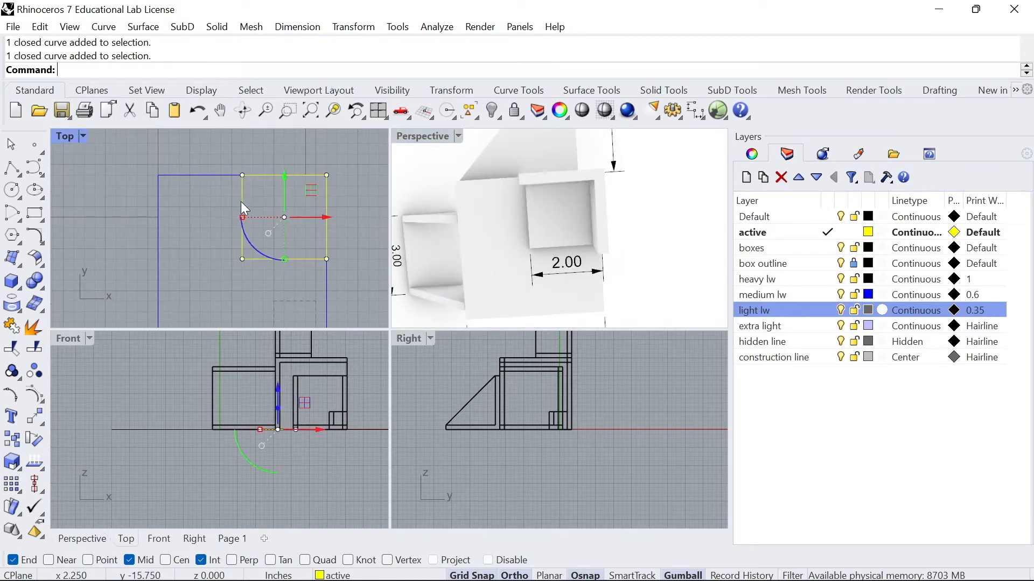
type("Explode")
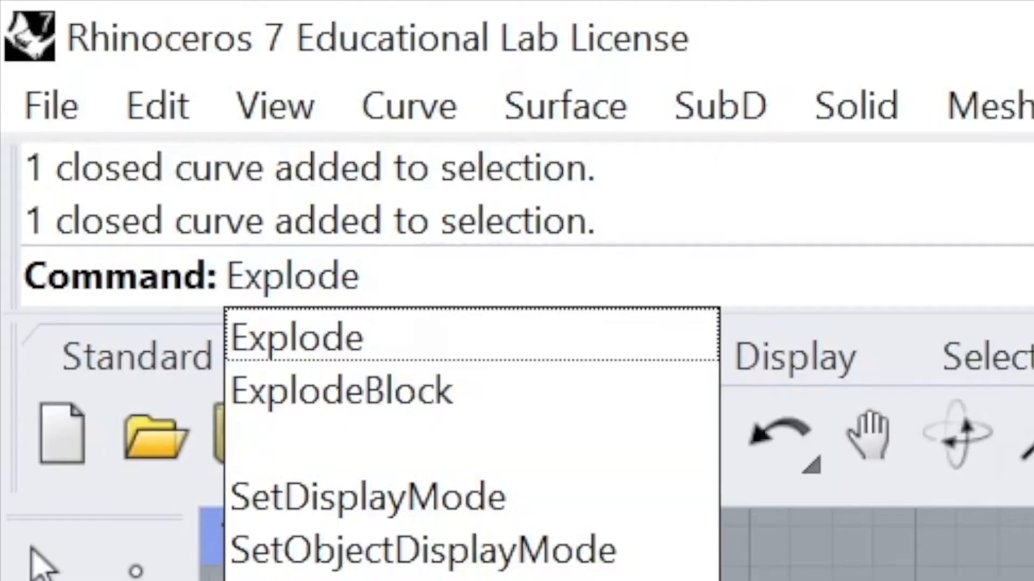
key("Return")
- Join the exploded 2-inch square's upper and right edges into one curve, keeping it in its original position
left_click(209, 202)
left_click(242, 216)
left_click(282, 258)
left_click(326, 208)
left_click(366, 255)
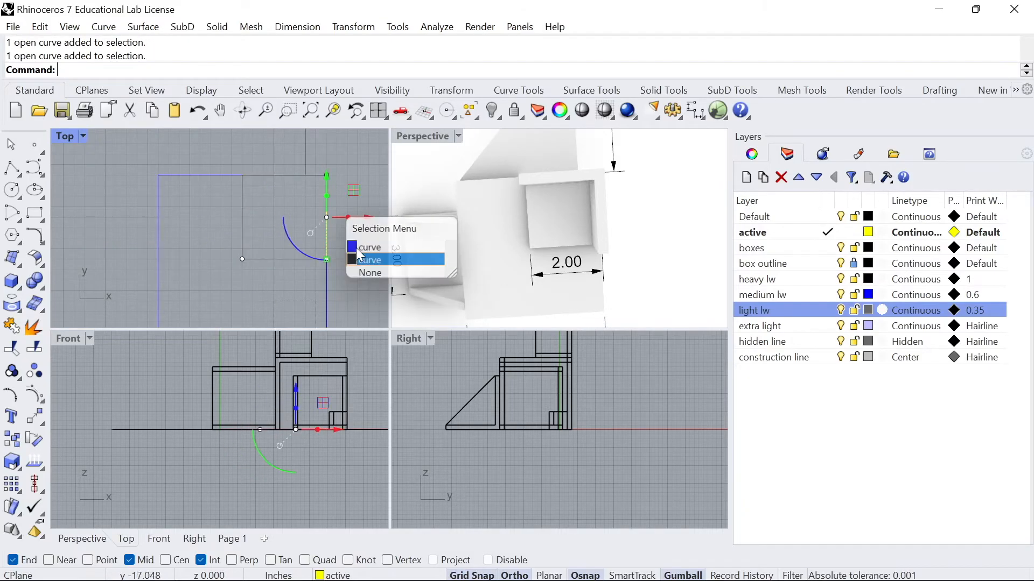
left_click(272, 176)
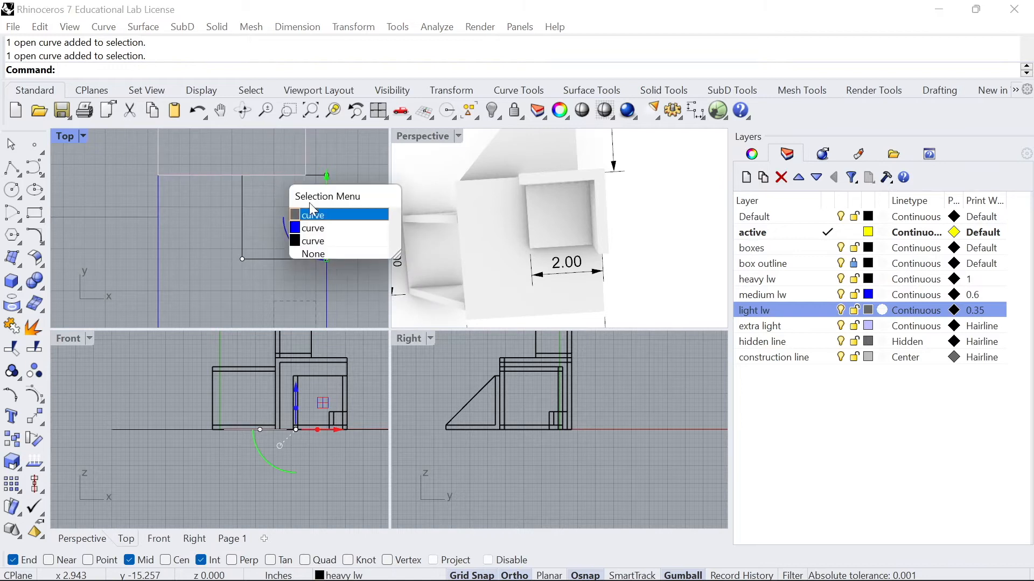
left_click(323, 241)
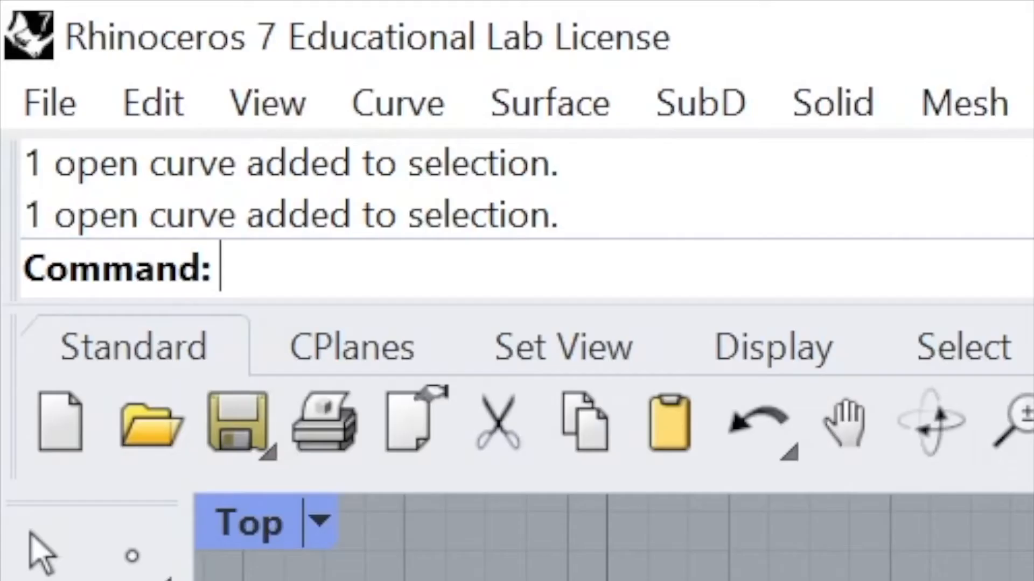
type("J")
key("Return")
left_click_drag(318, 217, 354, 222)
key("ctrl+z")
- Offset the joined upper and right edges 0.25 inch toward the inside of the 2-inch square
type("Offset")
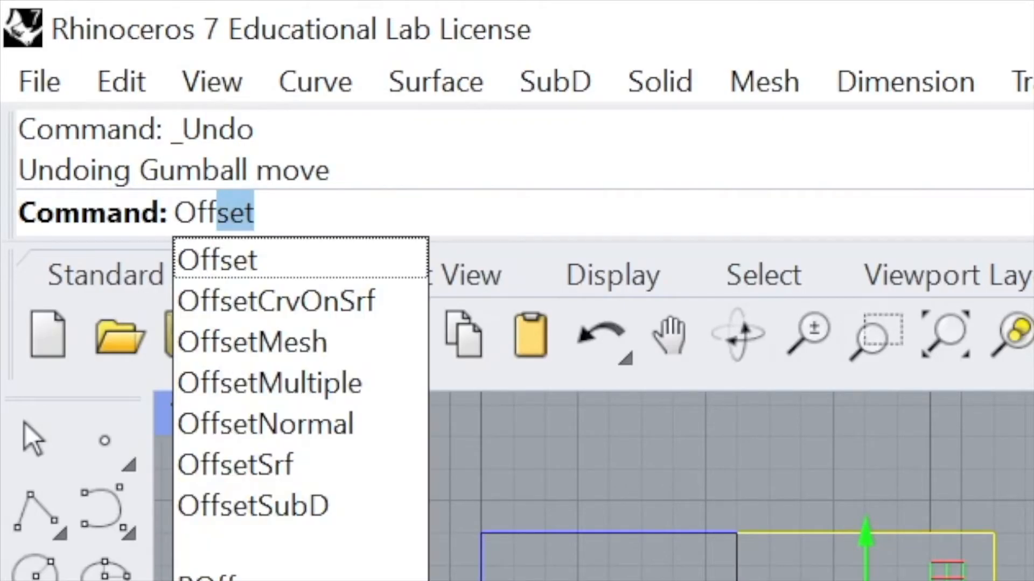
key("Return")
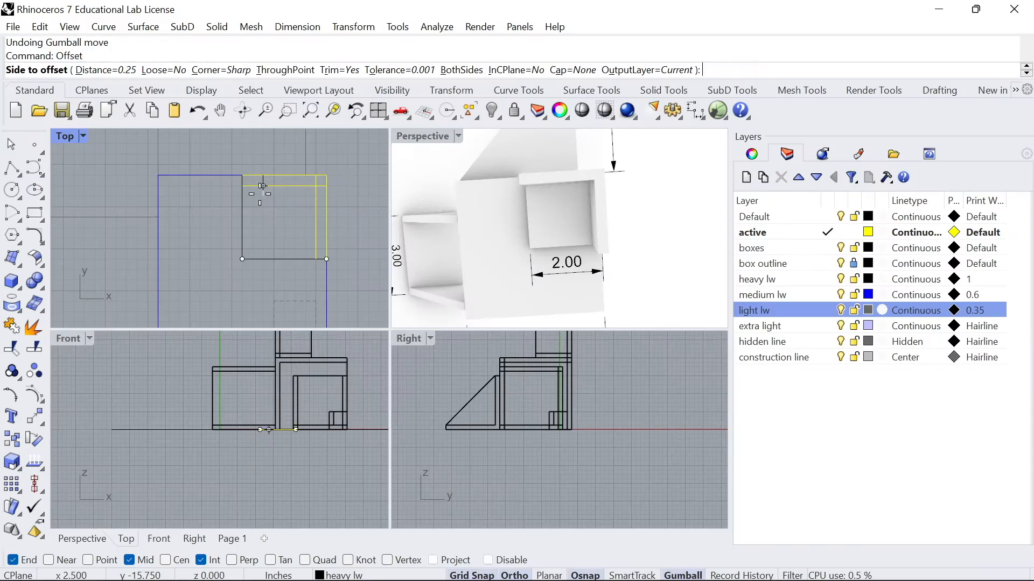
left_click(262, 197)
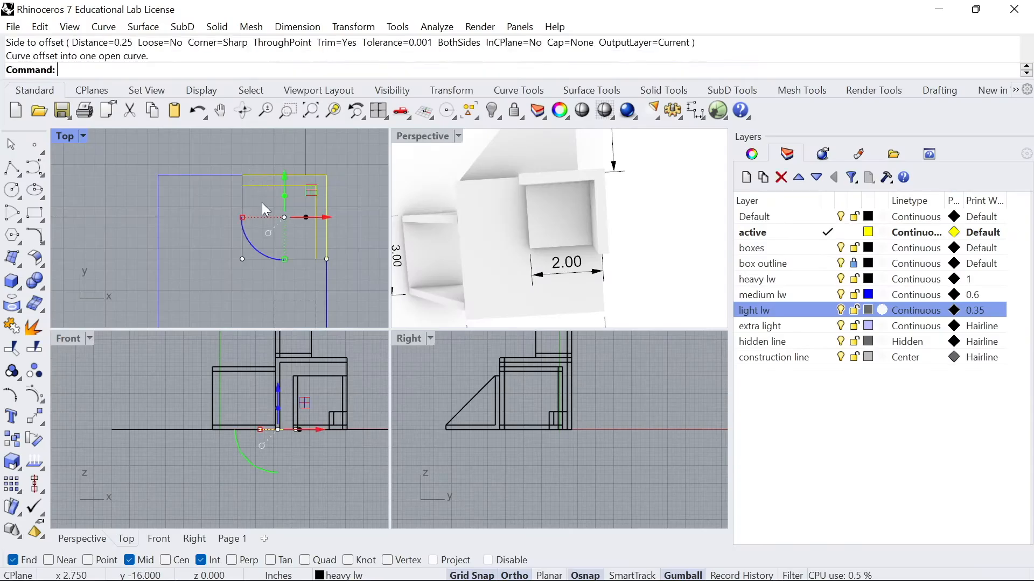
- Move the 0.25-inch inner offset curve of the 2-inch square to the heavy lw layer
scroll(281, 197, "up", 2)
left_click(197, 201)
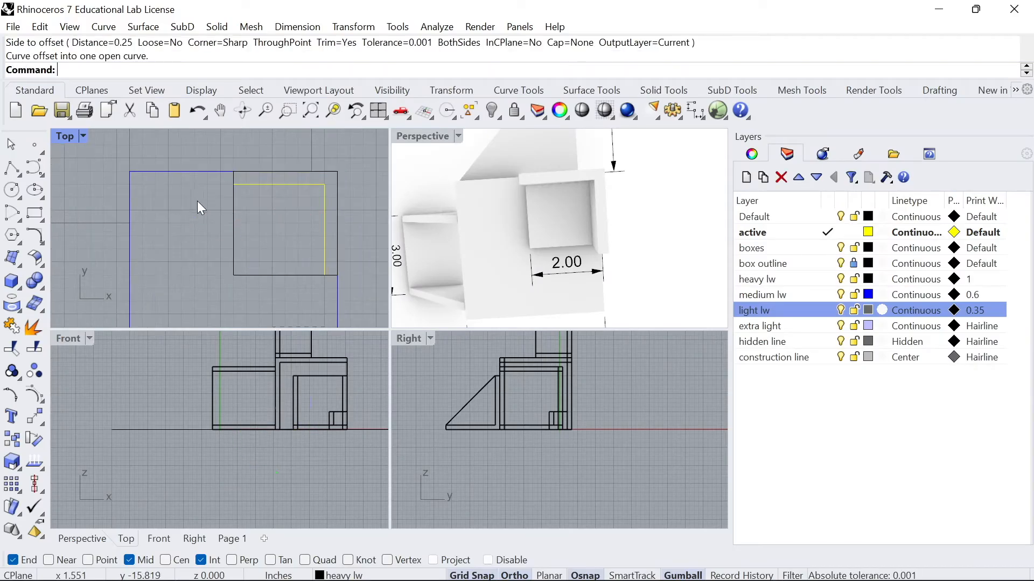
left_click(271, 182)
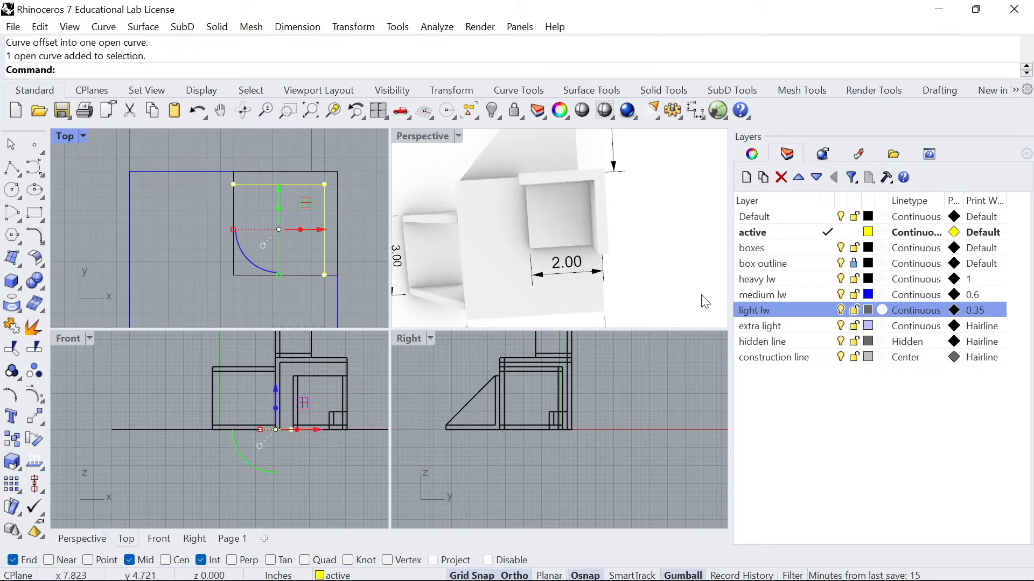
right_click(762, 280)
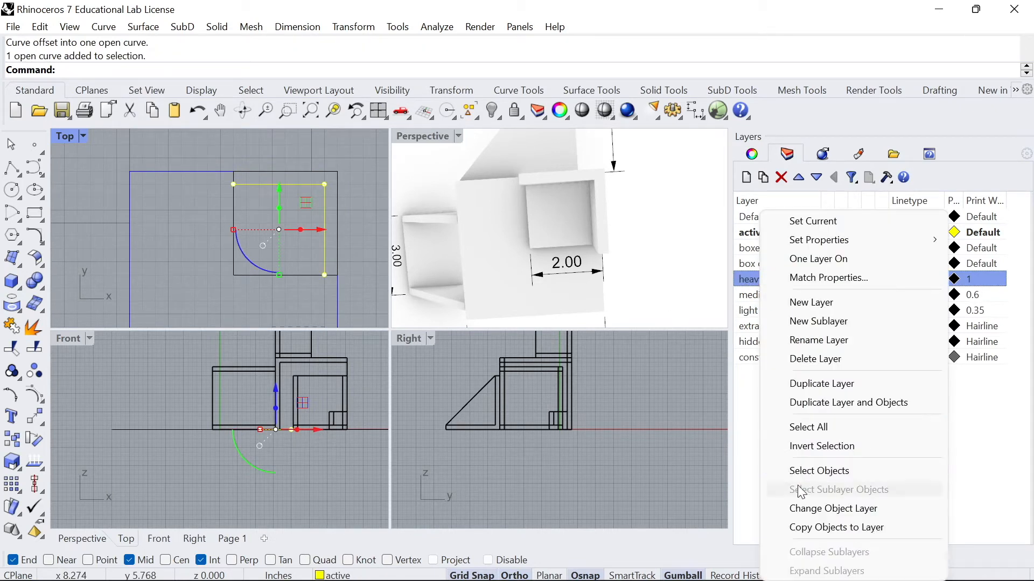
left_click(833, 509)
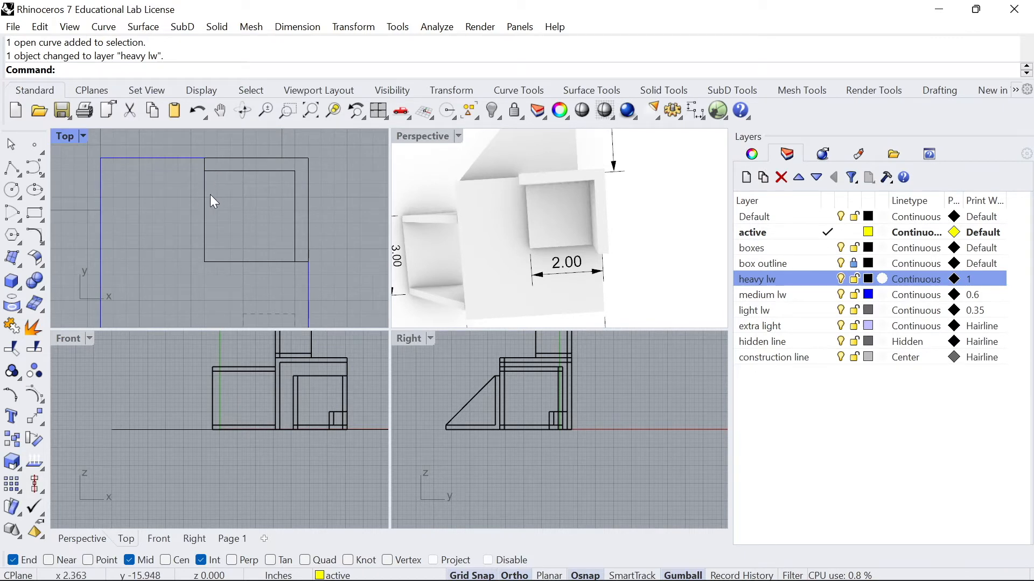
- Join the 2-inch square's left and lower edges into one curve, undoing the accidental shift of its position
left_click(245, 249)
key("ctrl+j")
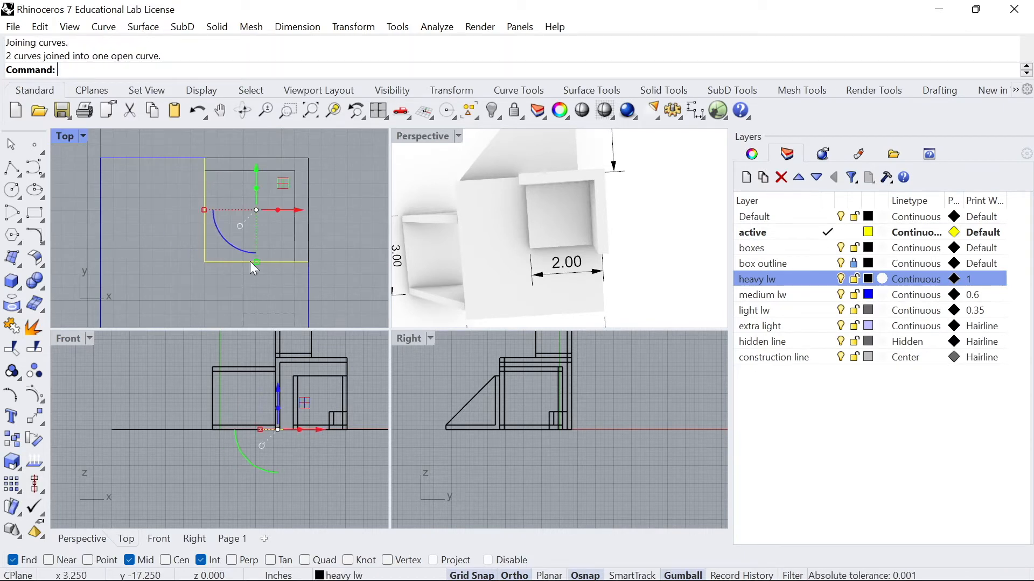
left_click(186, 241)
left_click(205, 236)
key("ctrl+z")
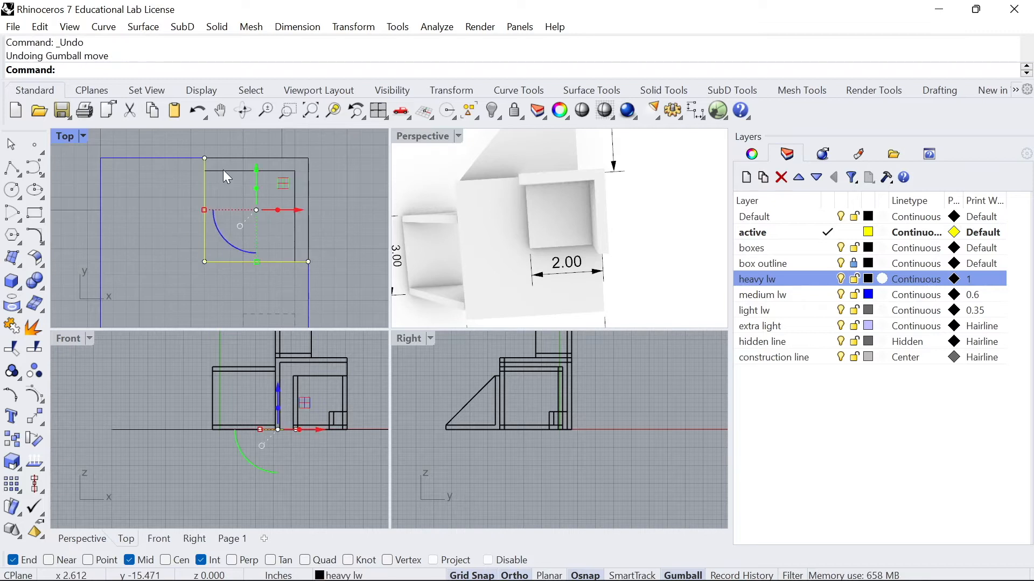
- Split the joined left and lower edges of the 2-inch square, using the inner offset curve as the cutting object
key("Delete")
type("Split")
key("Return")
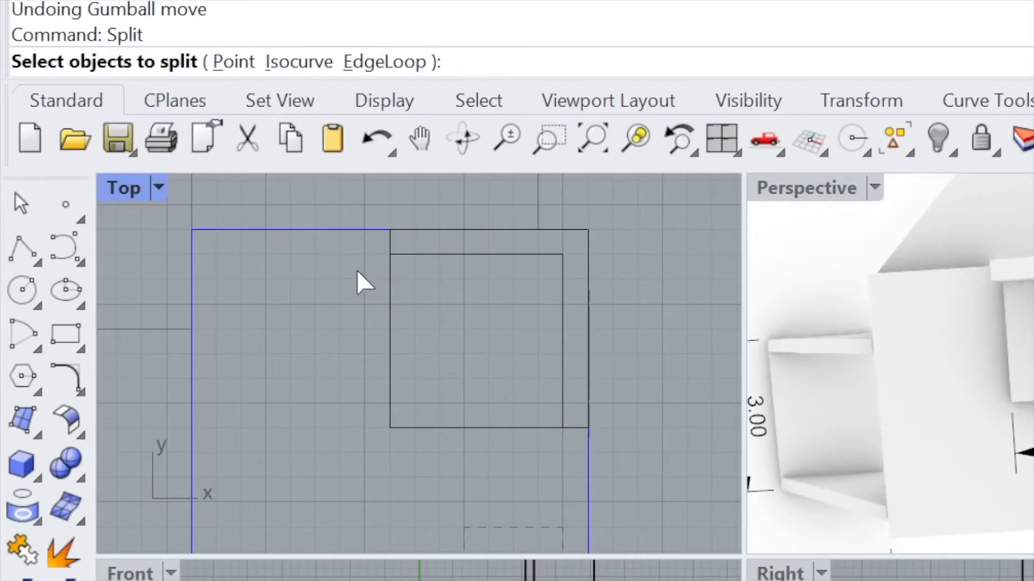
left_click(395, 330)
key("Return")
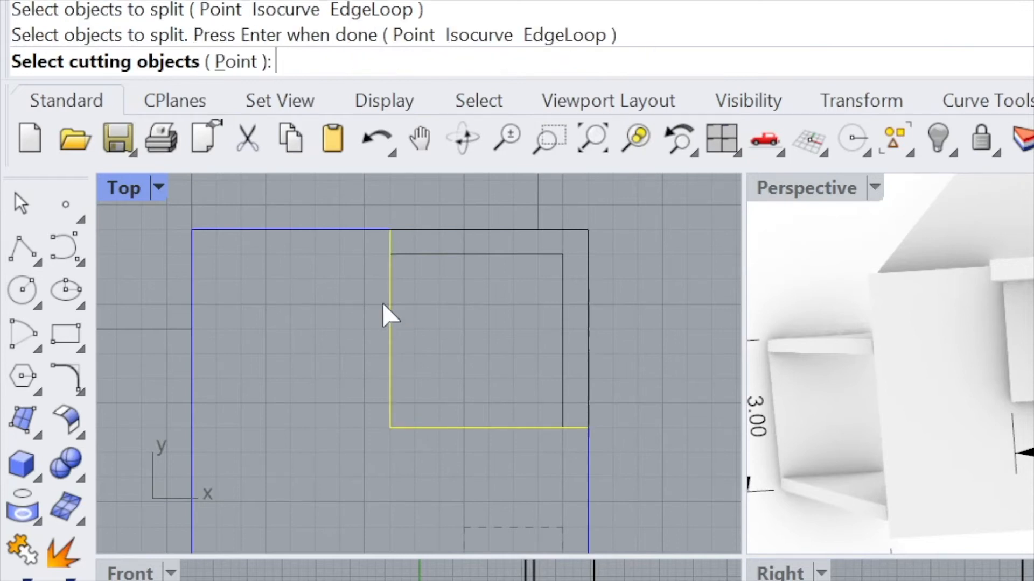
left_click(424, 257)
key("Return")
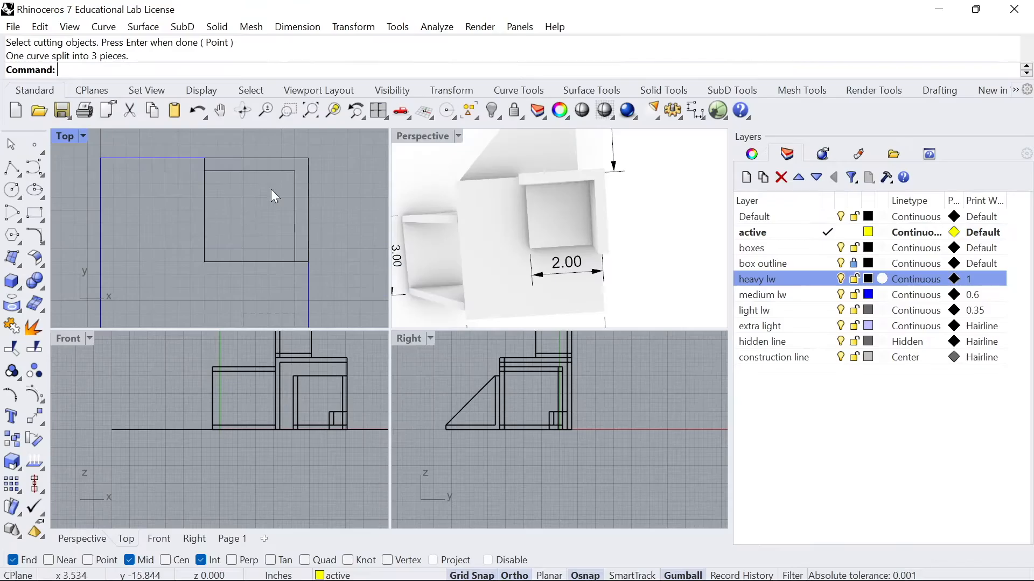
- Compare the split corner piece inside the walls with the open box in Perspective and assign it to the medium lw layer
left_click(206, 218)
right_click_drag(538, 236, 553, 163)
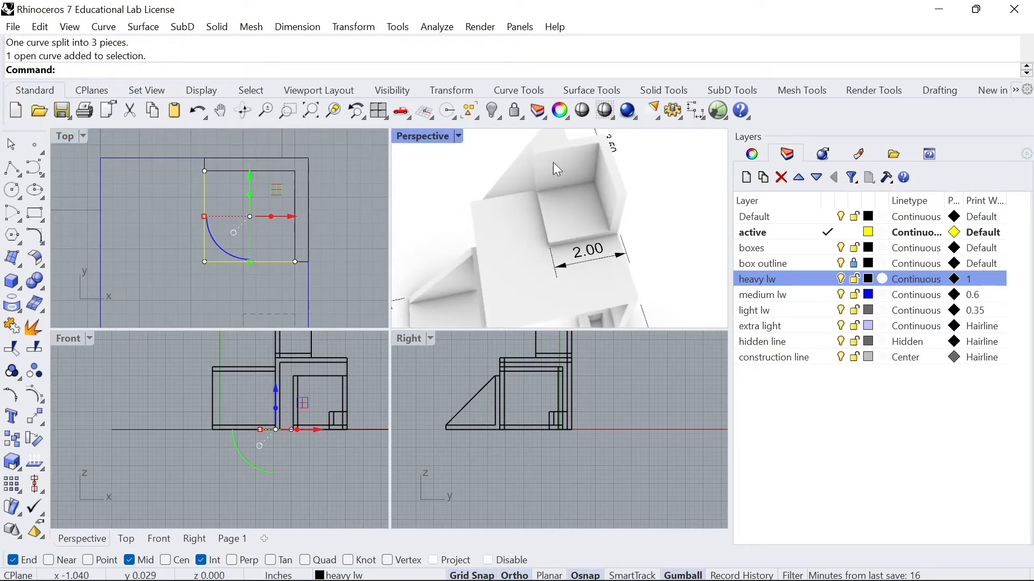
left_click(547, 238)
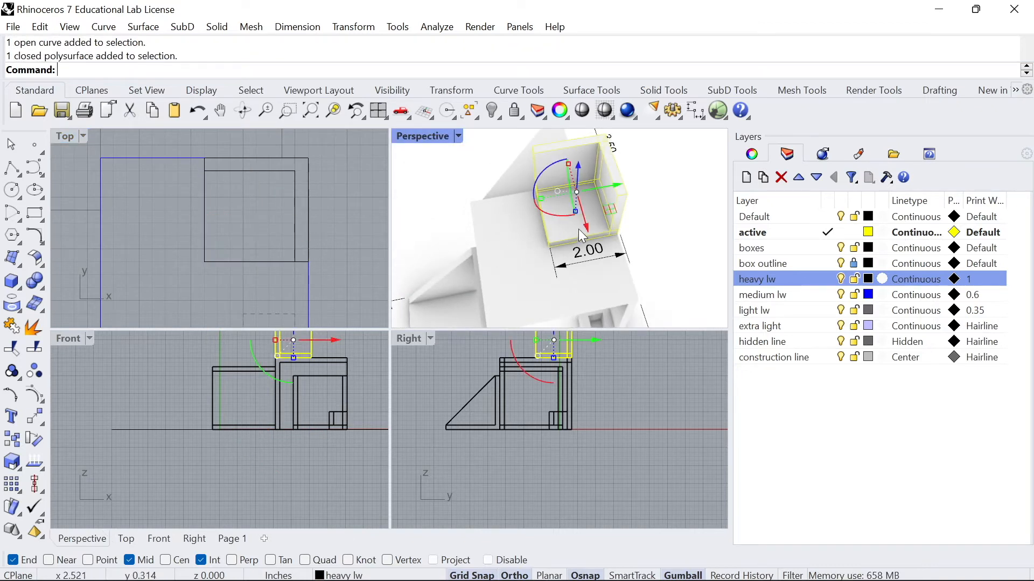
left_click(222, 256)
left_click(221, 262)
left_click(754, 294)
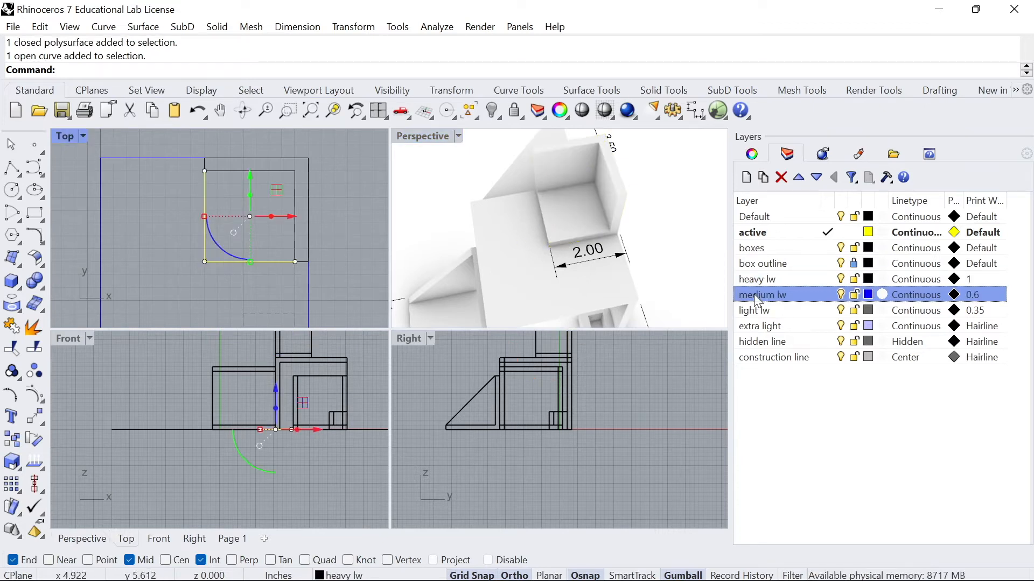
right_click(754, 293)
left_click(797, 506)
left_click(218, 198)
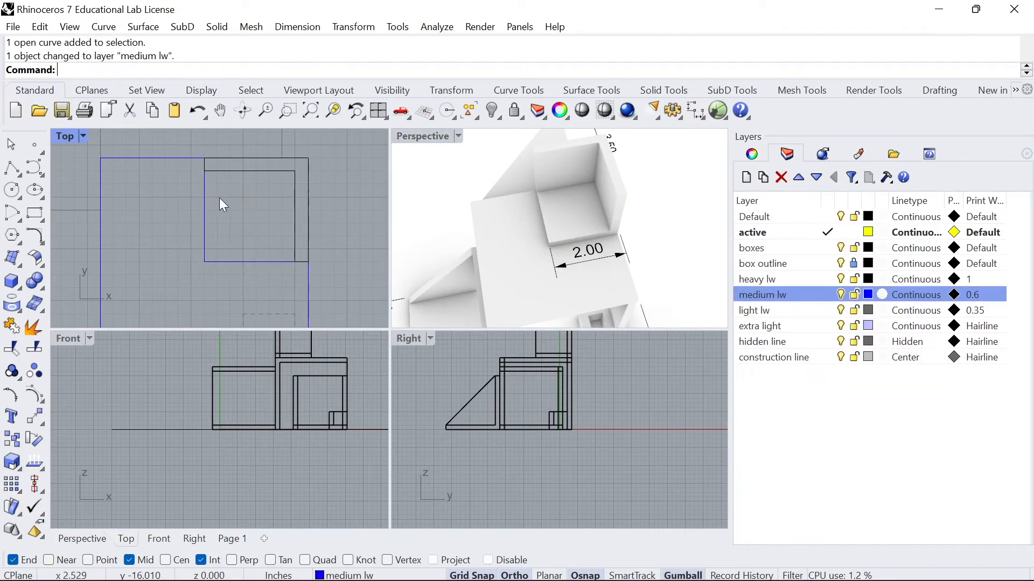
- Explode the gray square adjoining the top of the blue outline into separate lines
scroll(219, 199, "down", 1)
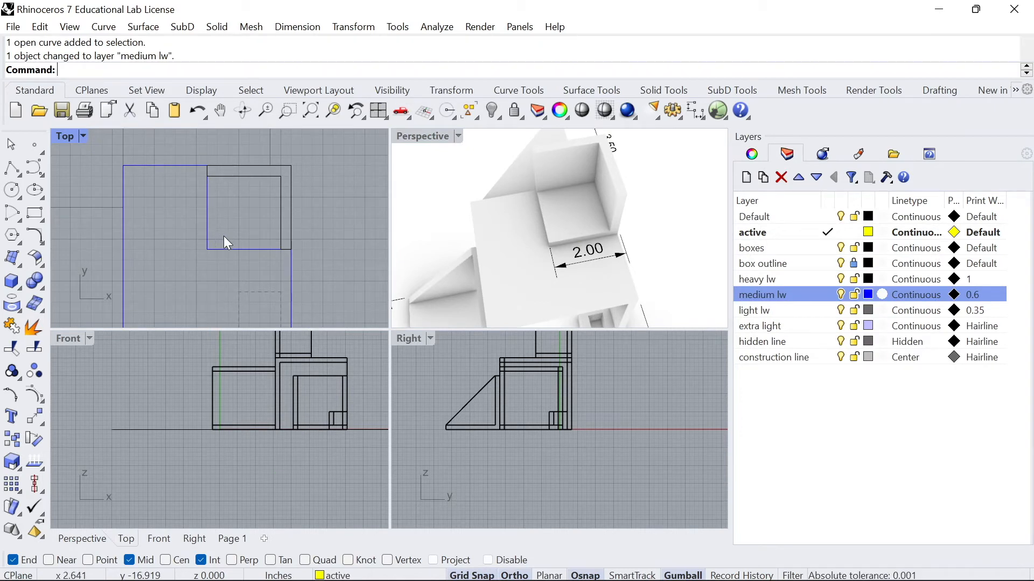
scroll(225, 215, "down", 2)
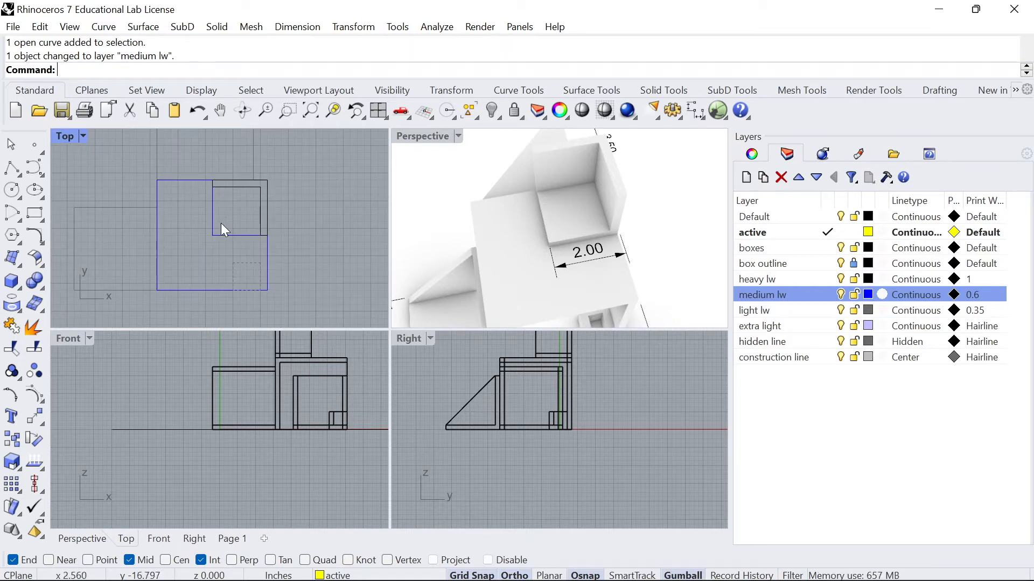
right_click_drag(229, 222, 275, 238)
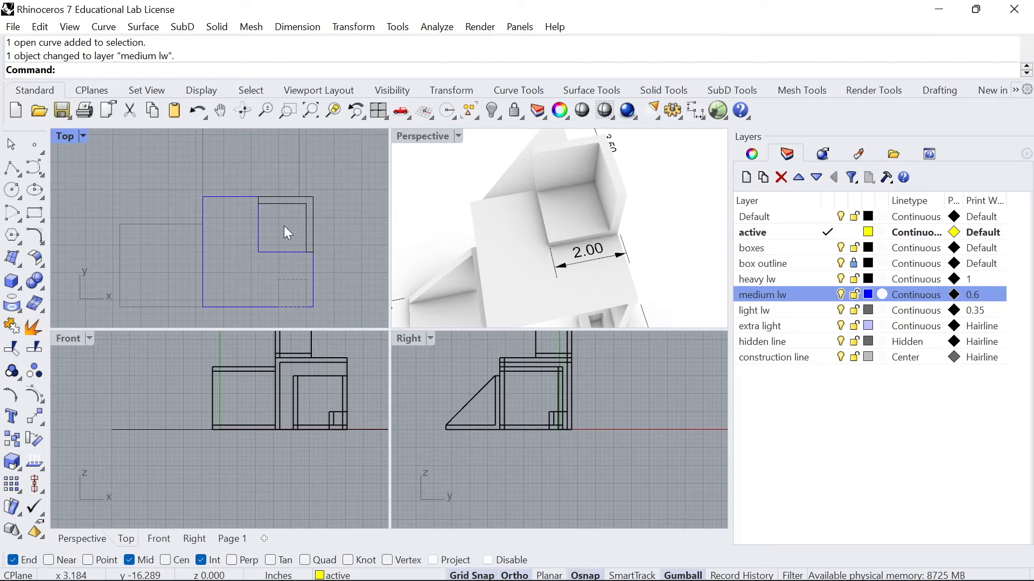
right_click_drag(273, 261, 277, 288)
right_click_drag(420, 266, 525, 274)
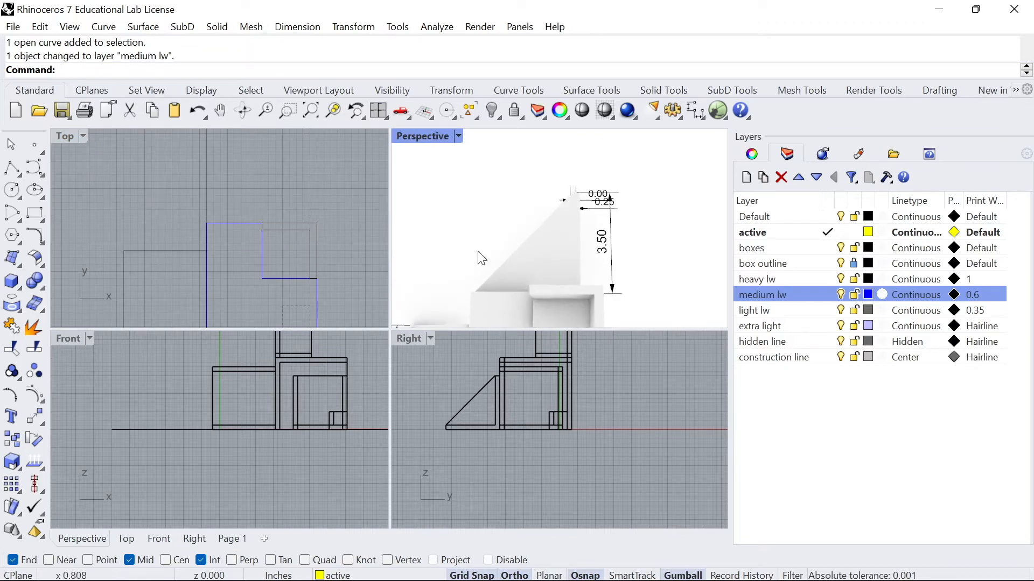
right_click_drag(273, 159, 271, 201)
left_click(302, 180)
type("explode")
key("Return")
scroll(247, 262, "up", 1)
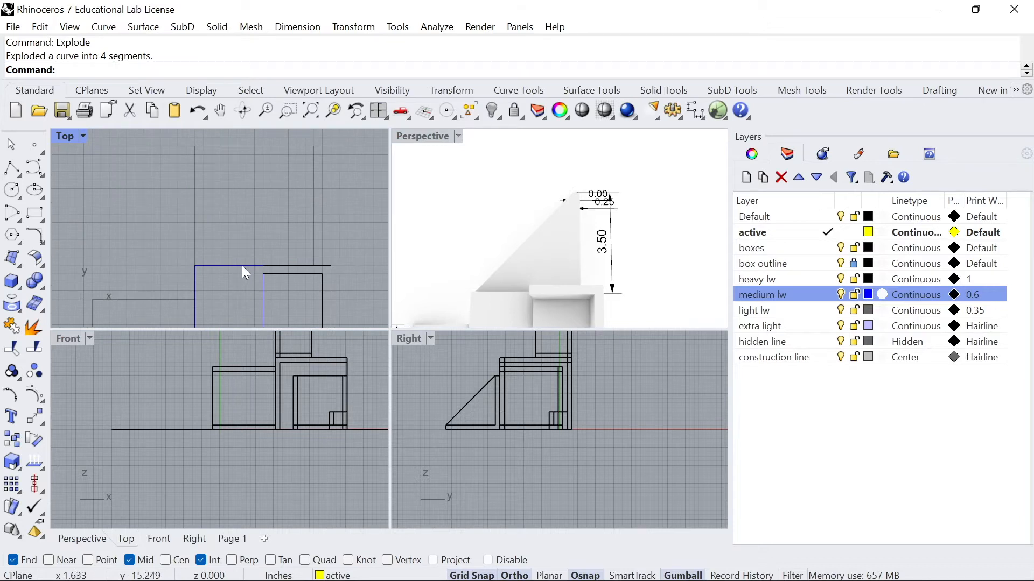
- Delete the exploded gray square's lower edge that overlaps the blue outline
left_click(241, 266)
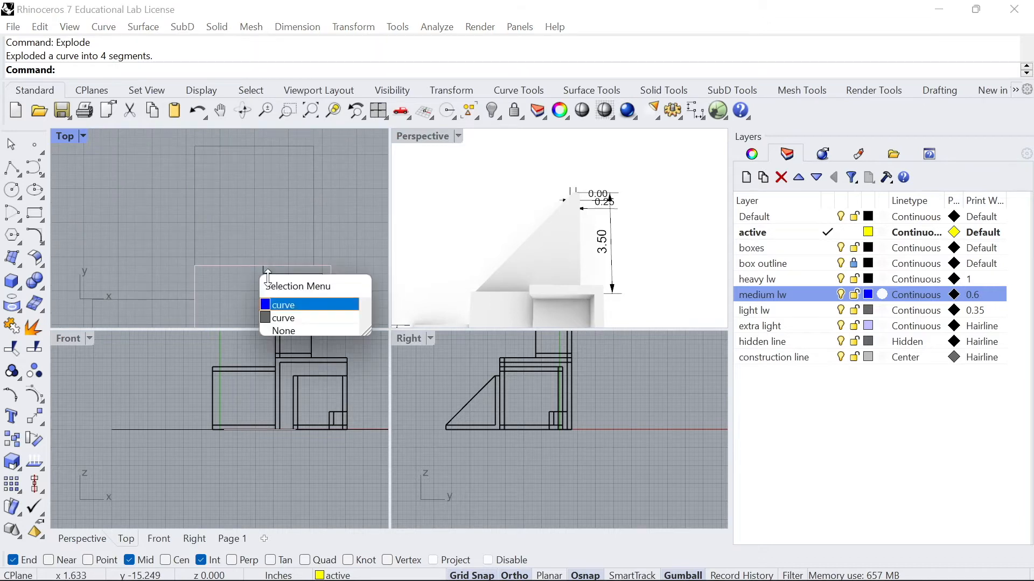
left_click(295, 318)
left_click_drag(257, 234, 254, 193)
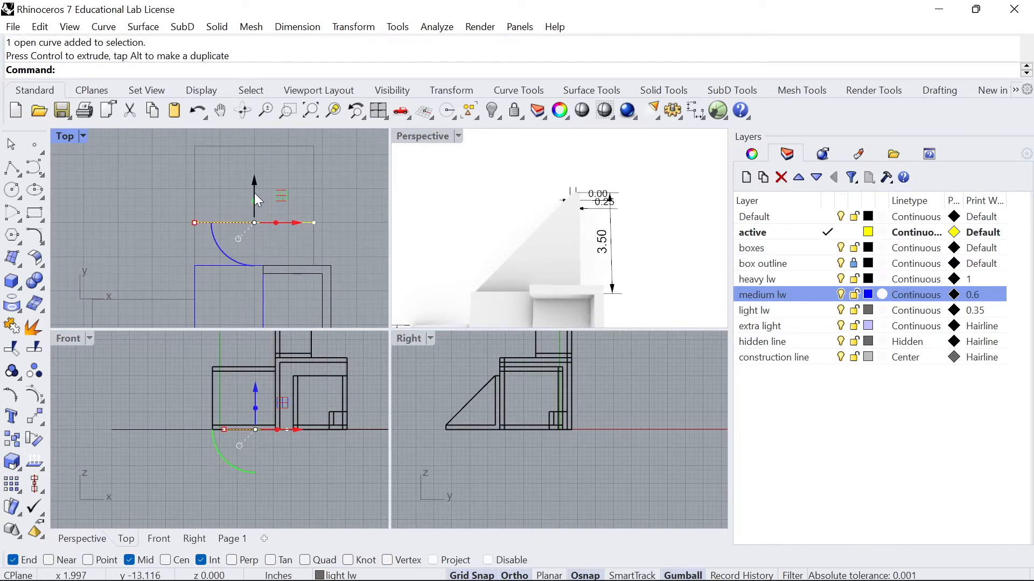
key("Delete")
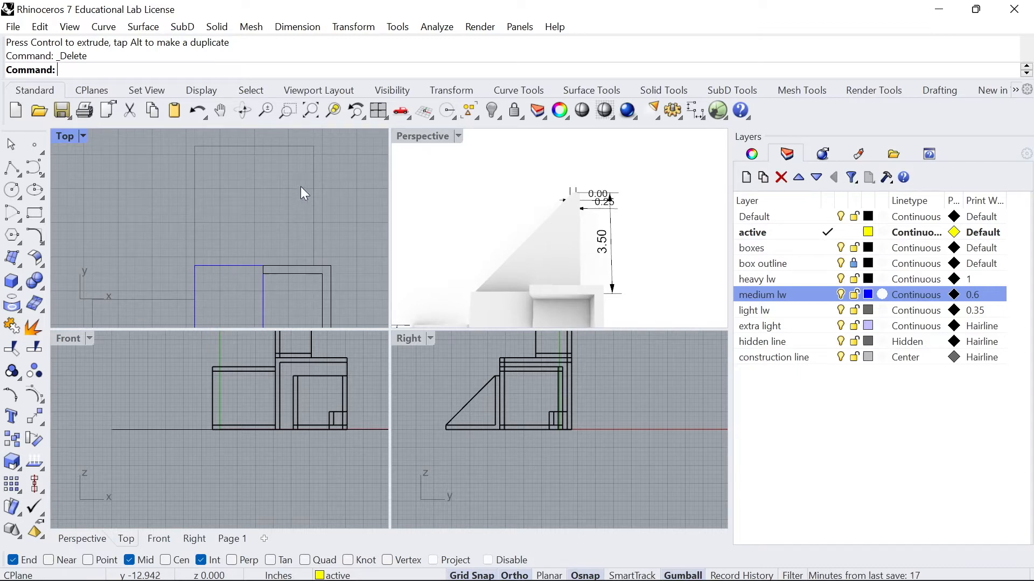
- Offset the gray square's right edge 0.25 inch toward the inside of the square
left_click(312, 177)
type("Offset")
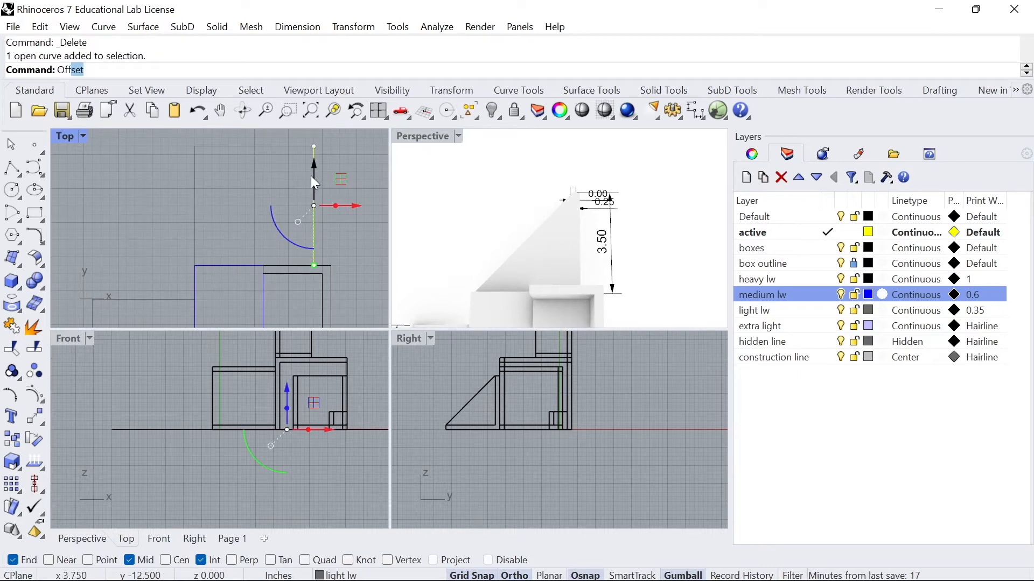
key("Return")
left_click(266, 190)
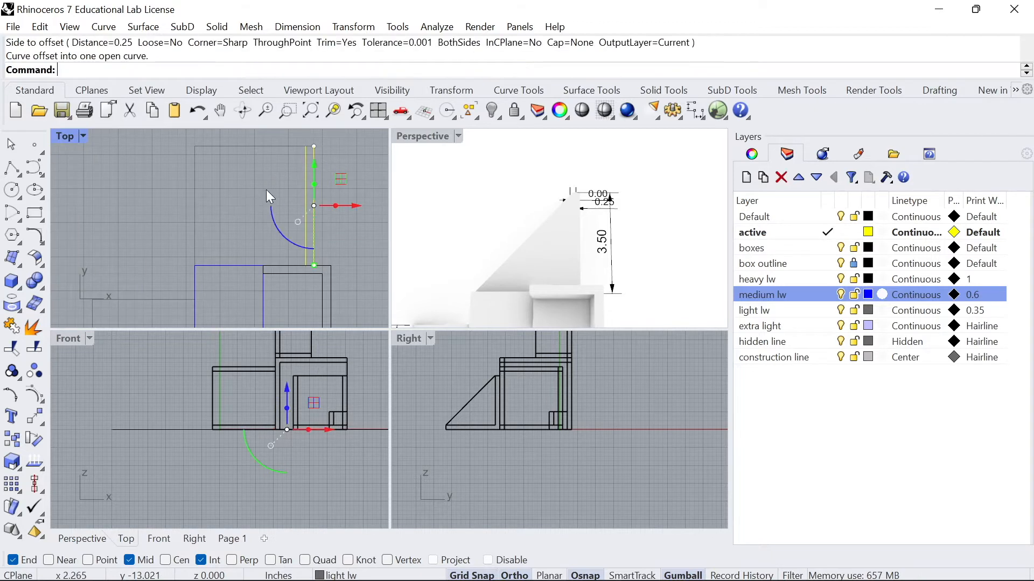
left_click(272, 187)
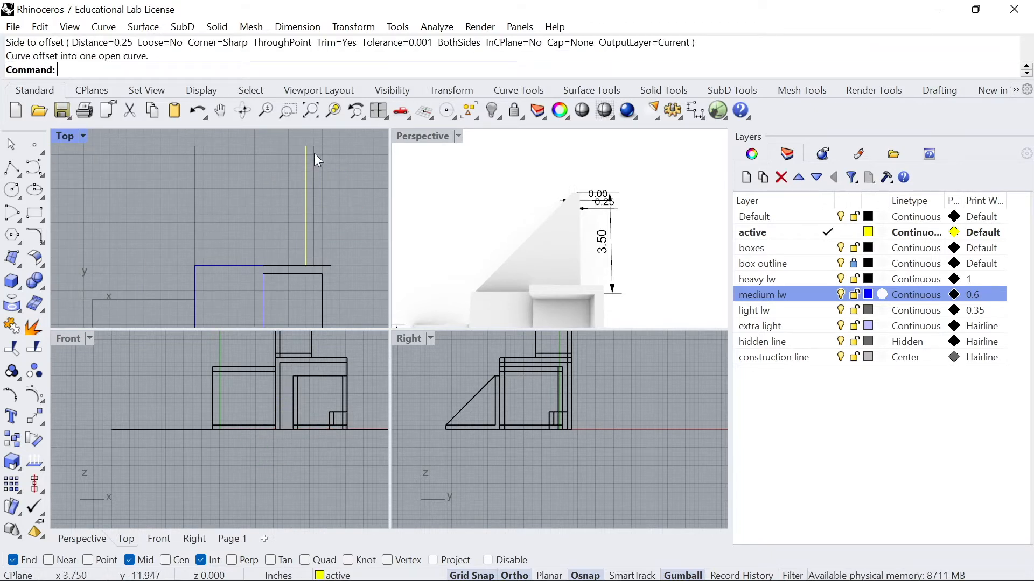
- Draw a diagonal line from the upper end of the offset line to the blue outline's upper-left corner
left_click(12, 168)
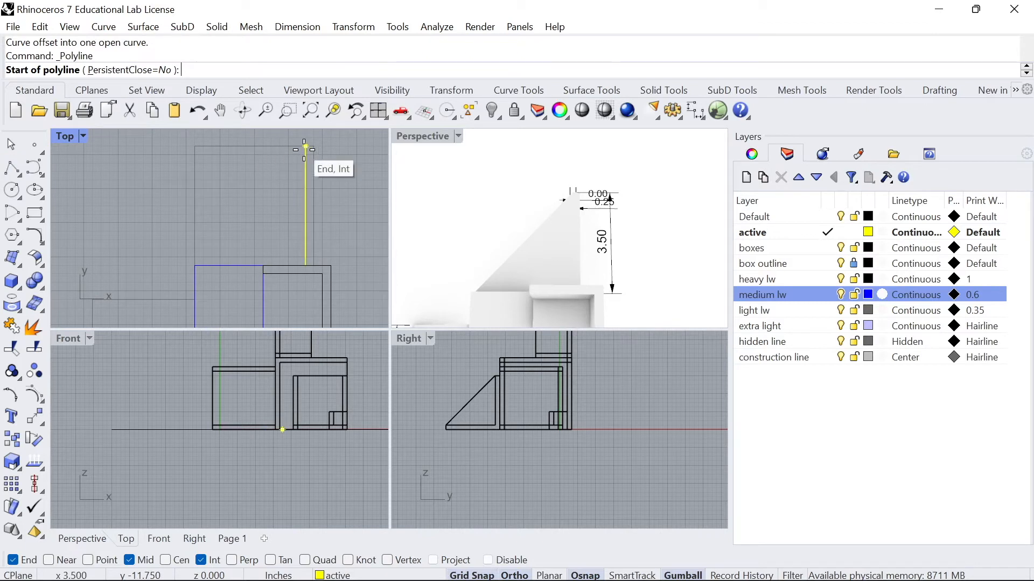
left_click(299, 151)
left_click(195, 264)
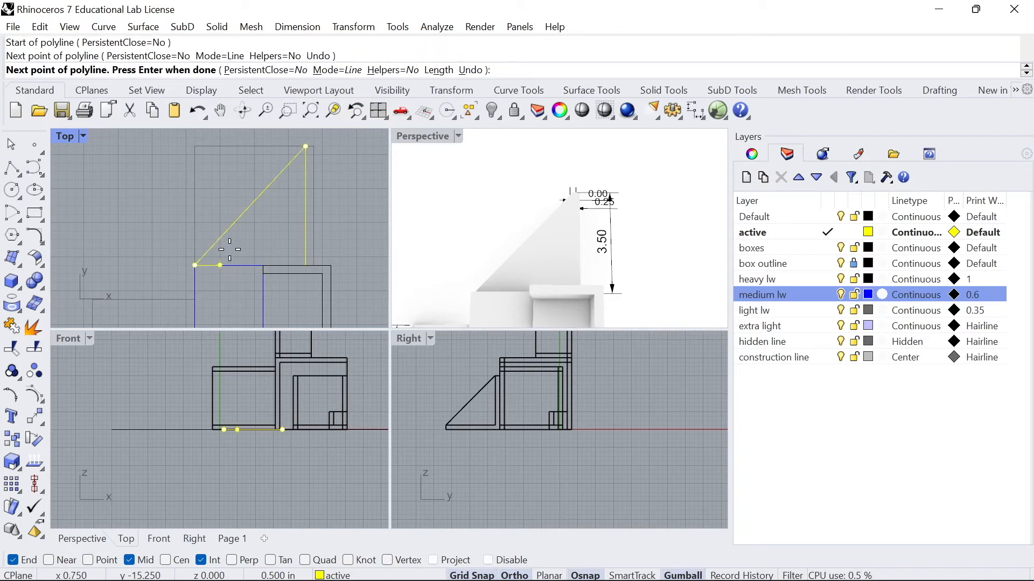
key("Return")
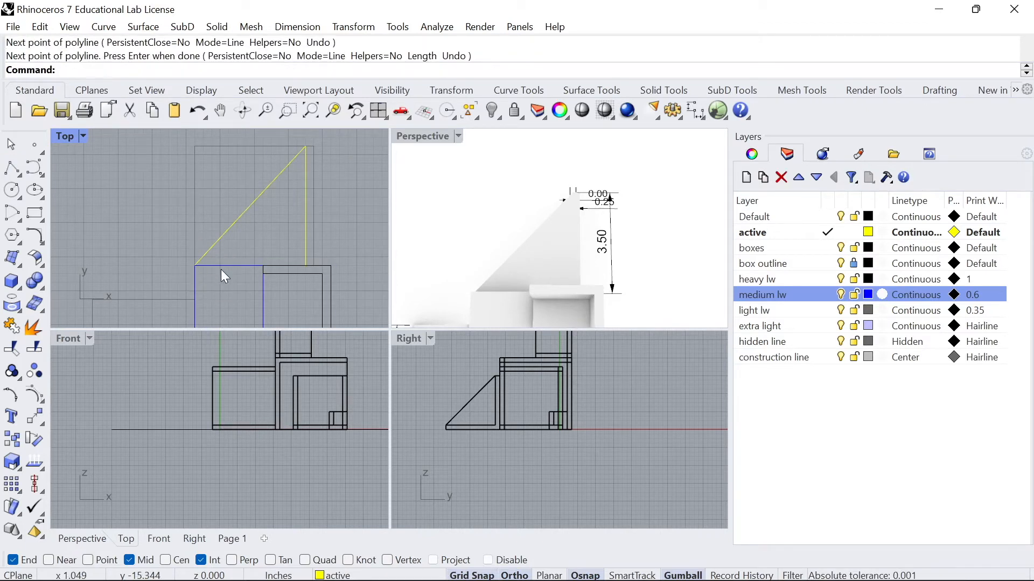
- Pull the triangular open box away from the model in Perspective to examine its shape, and undo the move
right_click_drag(474, 250, 615, 183)
left_click(614, 182)
left_click_drag(618, 247, 531, 238)
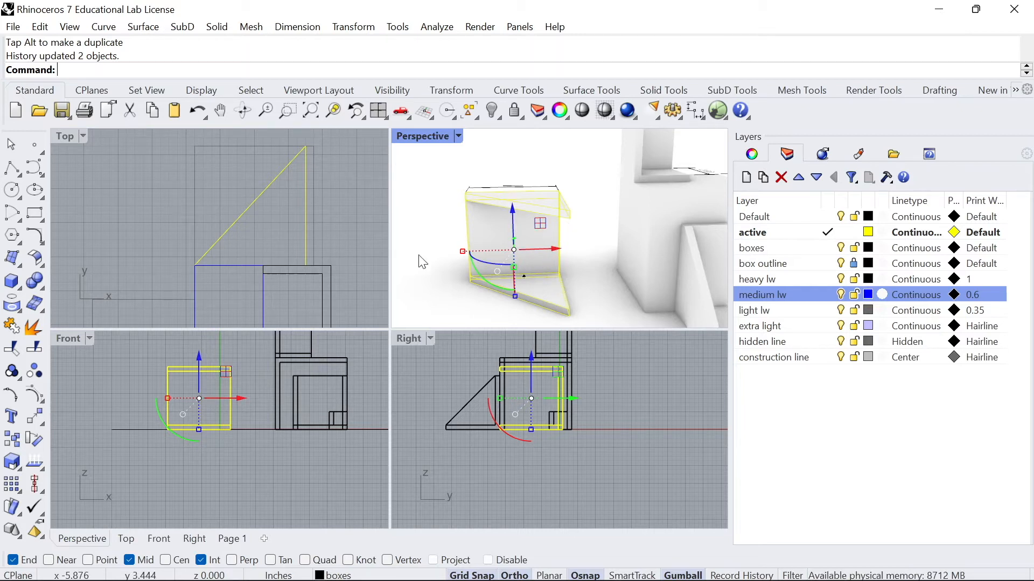
key("ctrl+z")
scroll(312, 165, "up", 4)
mouse_move(320, 196)
right_mouse_down()
mouse_move(302, 215)
mouse_move(284, 215)
right_mouse_up()
scroll(292, 190, "down", 4)
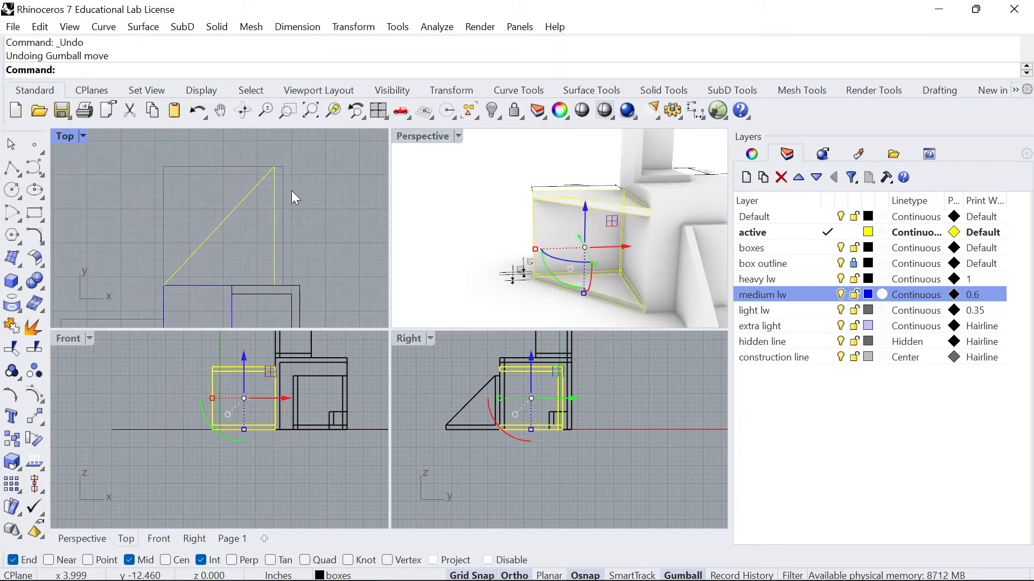
key("Escape")
- Assign the vertical offset line and the diagonal line to the light lw layer
left_click(273, 205)
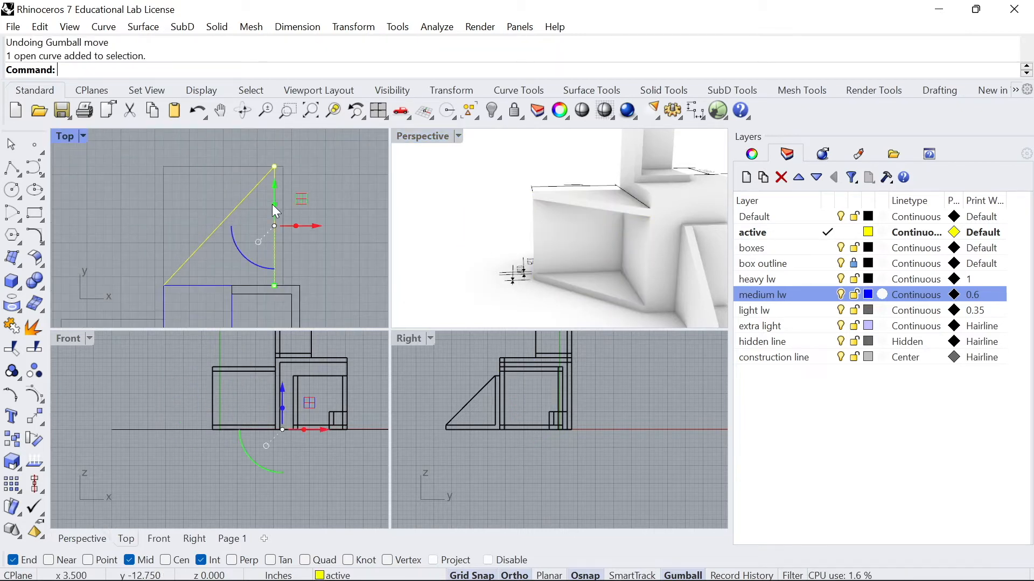
left_click(769, 311)
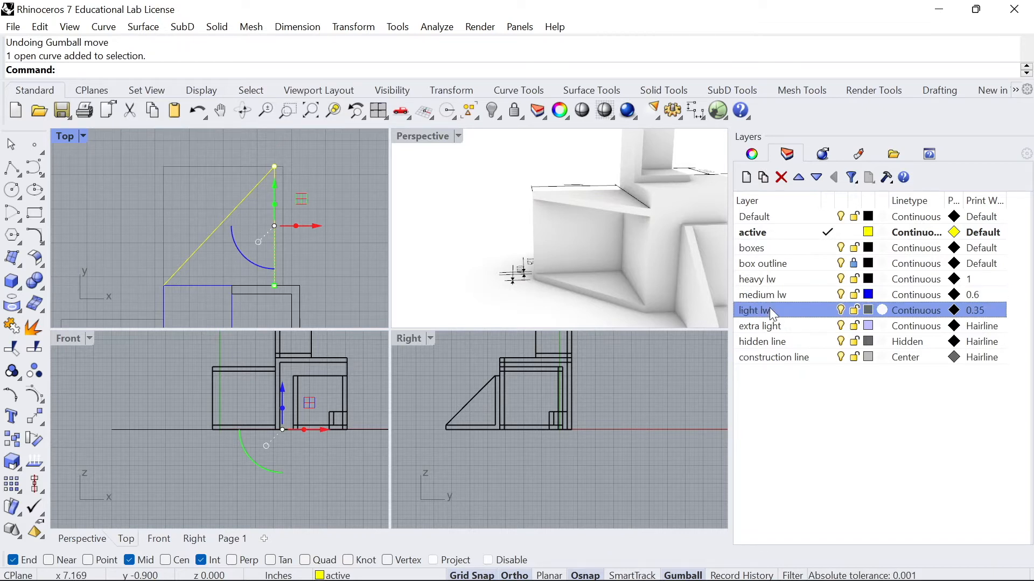
right_click(770, 311)
left_click(827, 509)
key("Escape")
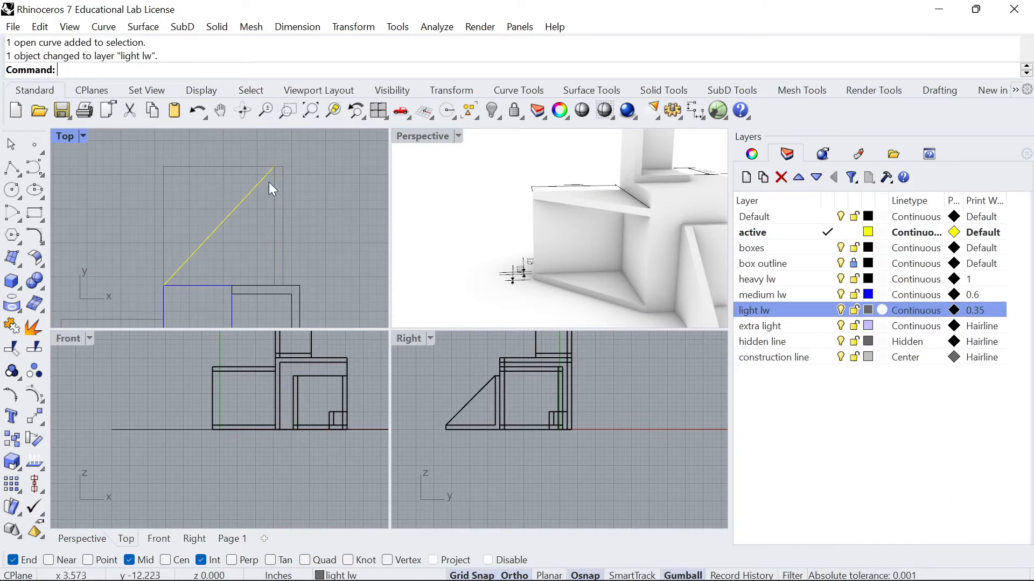
left_click(236, 208)
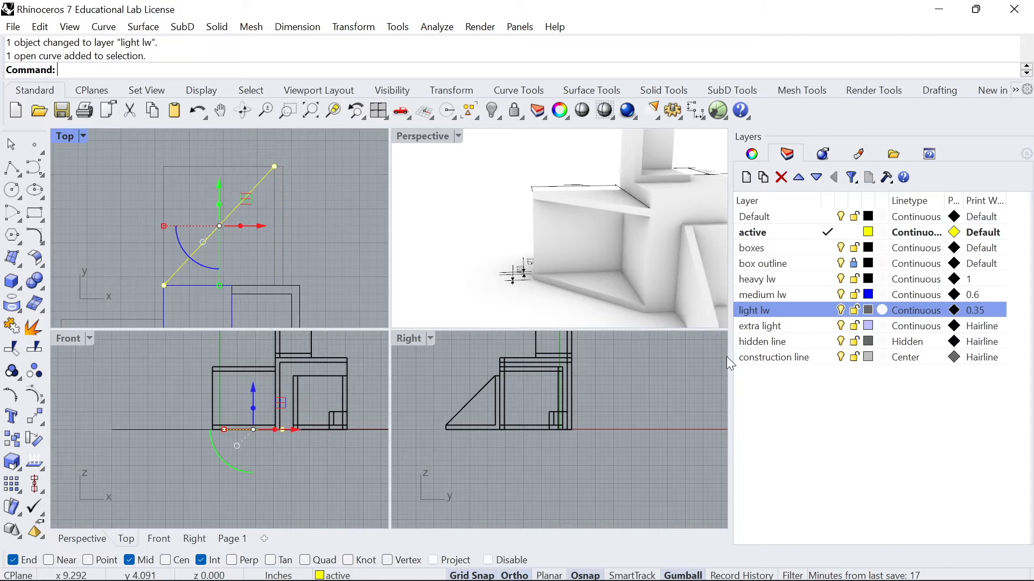
right_click(760, 312)
left_click(828, 508)
key("Escape")
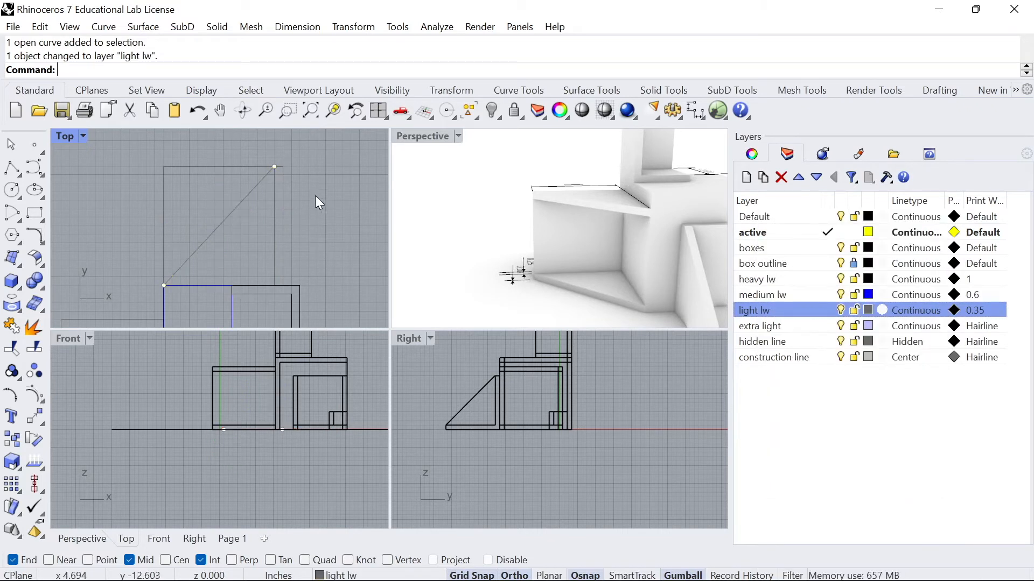
- Delete the gray square's left and upper edges outside the triangular profile
left_click(161, 223)
key("Delete")
left_click(184, 167)
key("Delete")
scroll(255, 186, "down", 6)
scroll(263, 195, "up", 4)
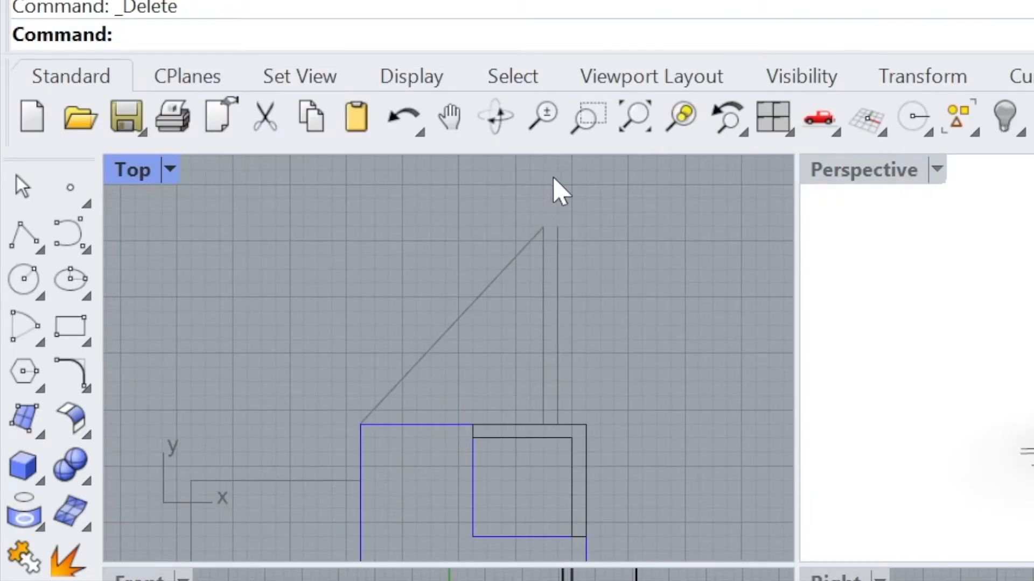
- Undo the last edge deletion and trim the gray square's upper edge where it extends past the diagonal line's upper end
scroll(560, 191, "up", 4)
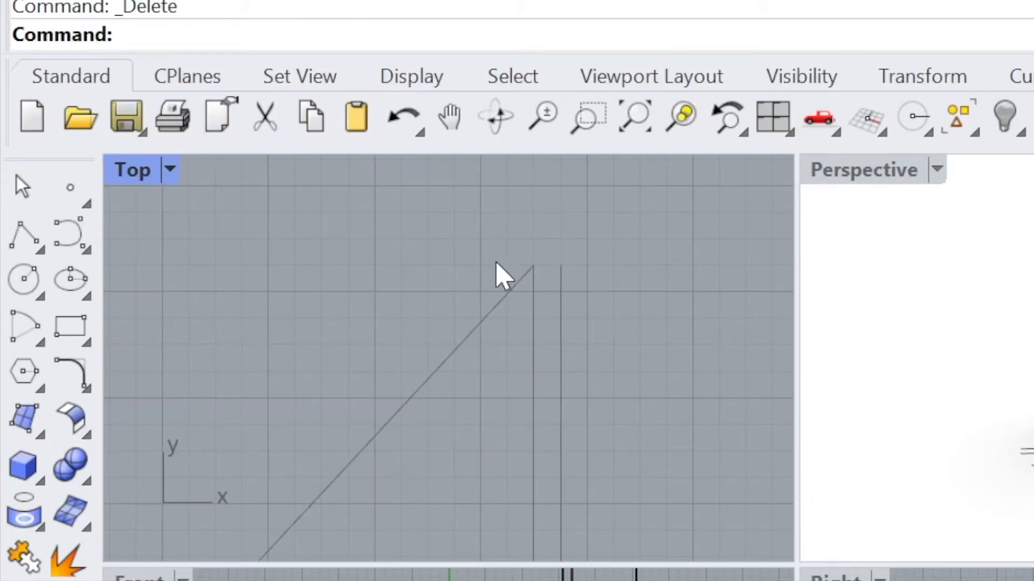
key("ctrl+z")
left_click(487, 310)
type("Trim")
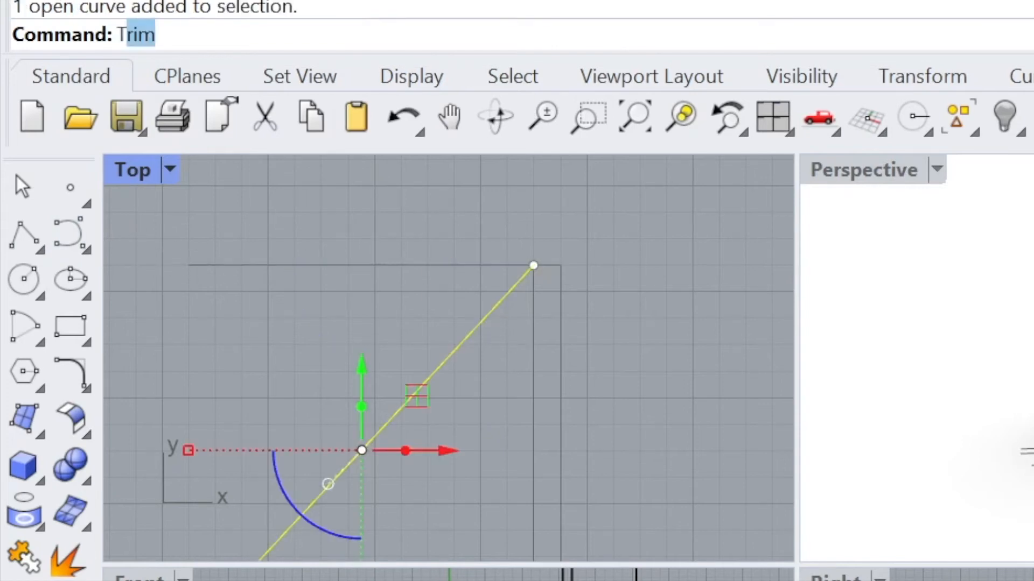
key("Return")
left_click(445, 264)
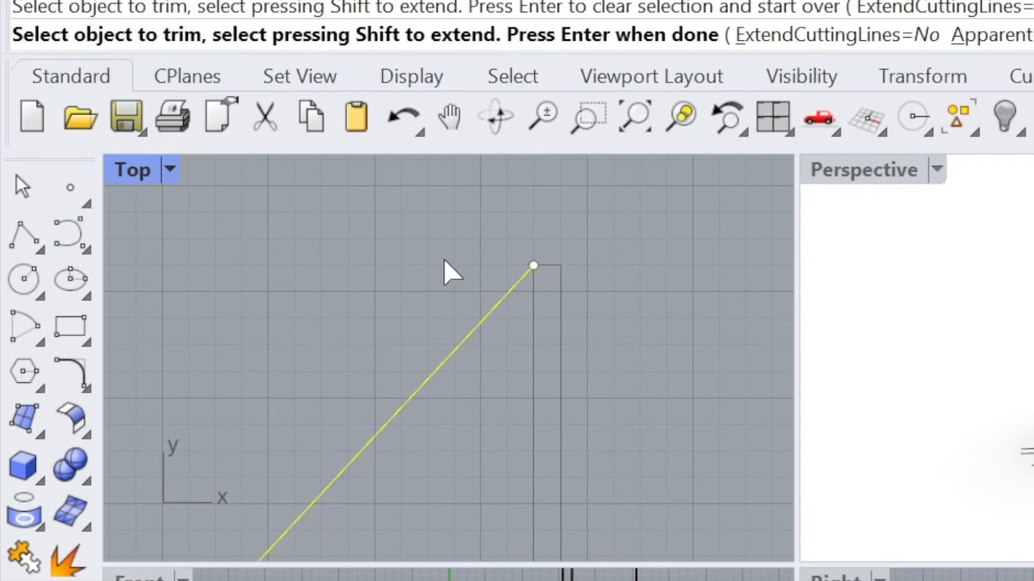
key("Escape")
- Assign the inner vertical offset line of the triangular profile to the hidden line layer
scroll(257, 189, "down", 4)
right_click_drag(252, 237, 290, 221)
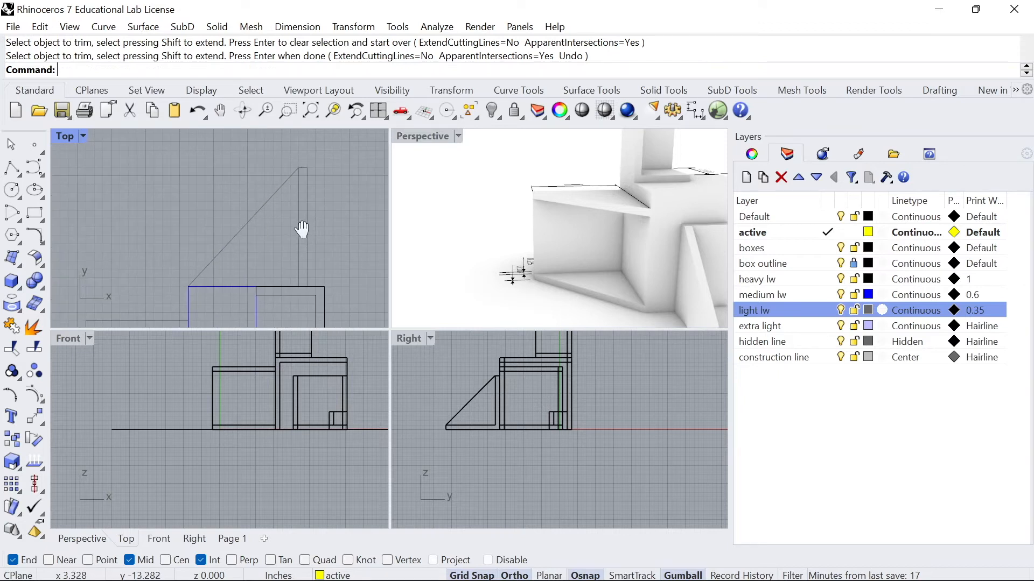
scroll(298, 205, "up", 2)
left_click(300, 205)
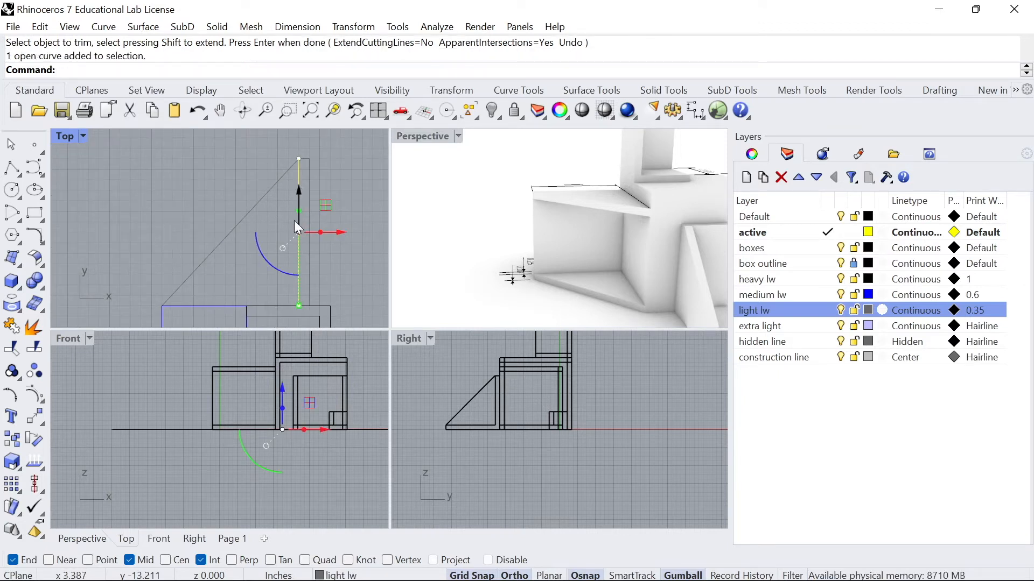
right_click_drag(599, 209, 428, 136)
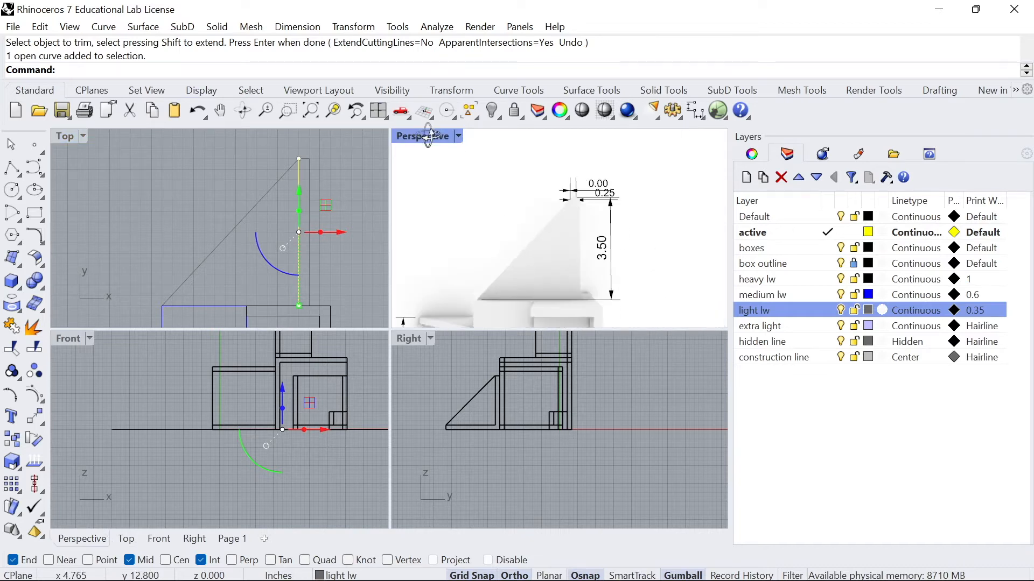
right_click_drag(567, 255, 591, 211)
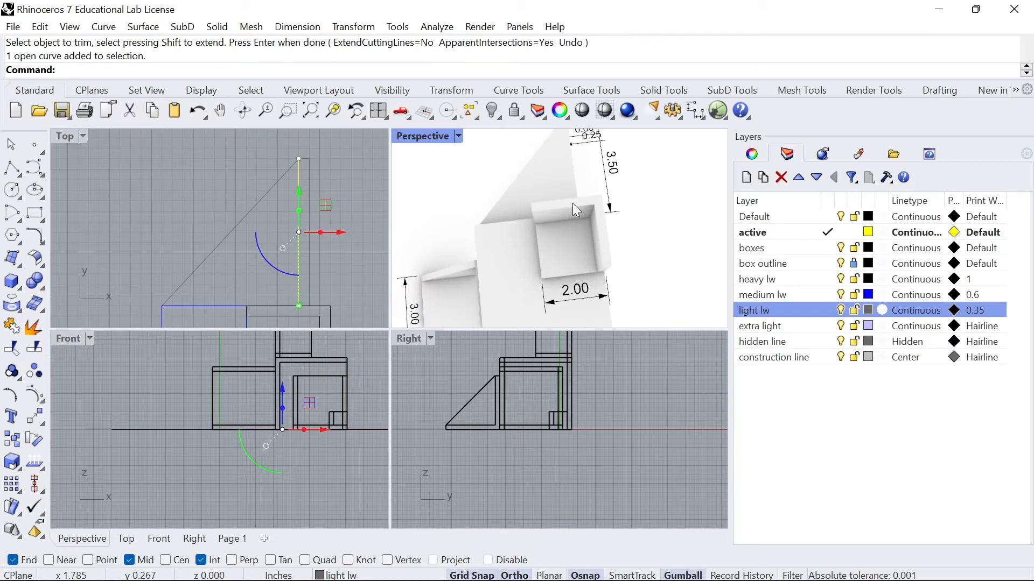
right_click_drag(547, 169, 522, 201)
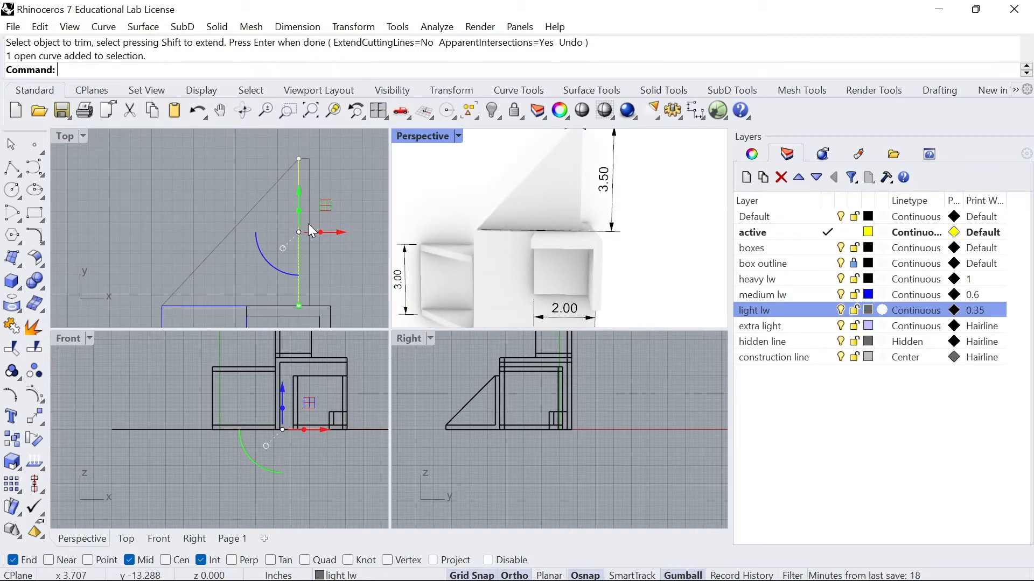
right_click_drag(558, 224, 502, 295)
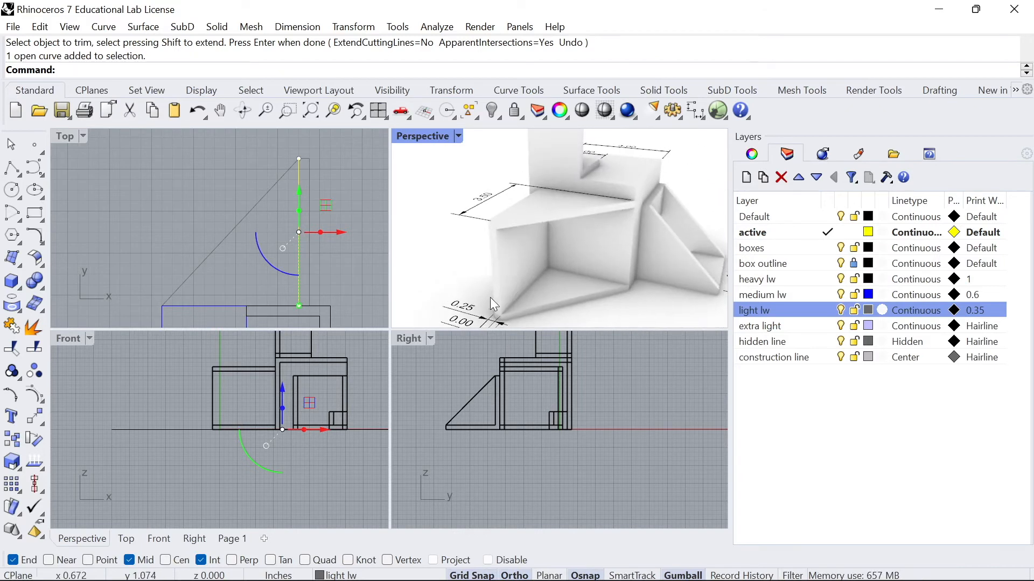
right_click_drag(530, 255, 717, 234)
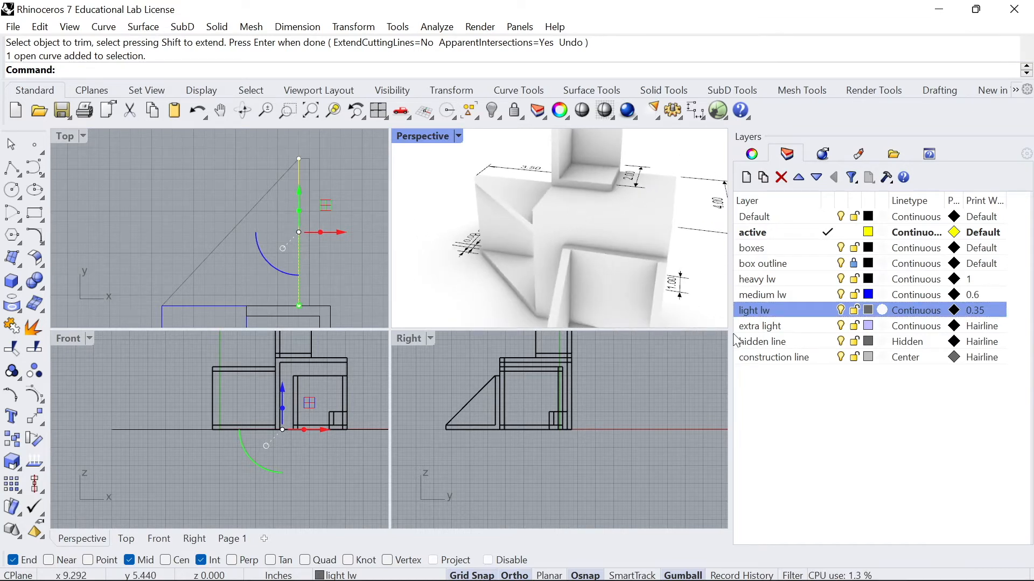
right_click(753, 344)
left_click(808, 509)
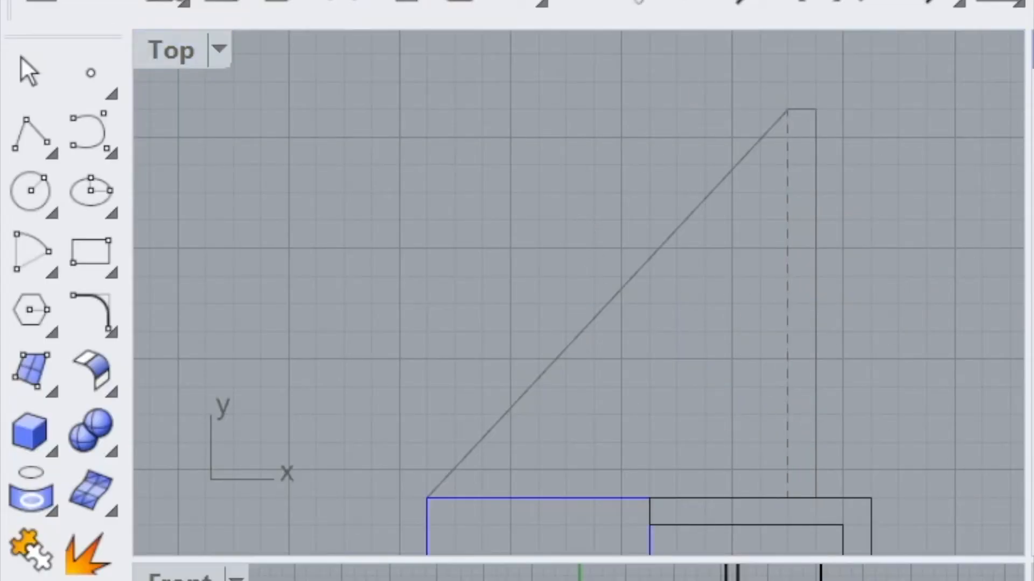
- Examine the large box's top face and its walls and openings in Perspective against the Top view
right_click_drag(619, 463, 660, 196)
scroll(611, 272, "down", 3)
right_click_drag(552, 443, 582, 318)
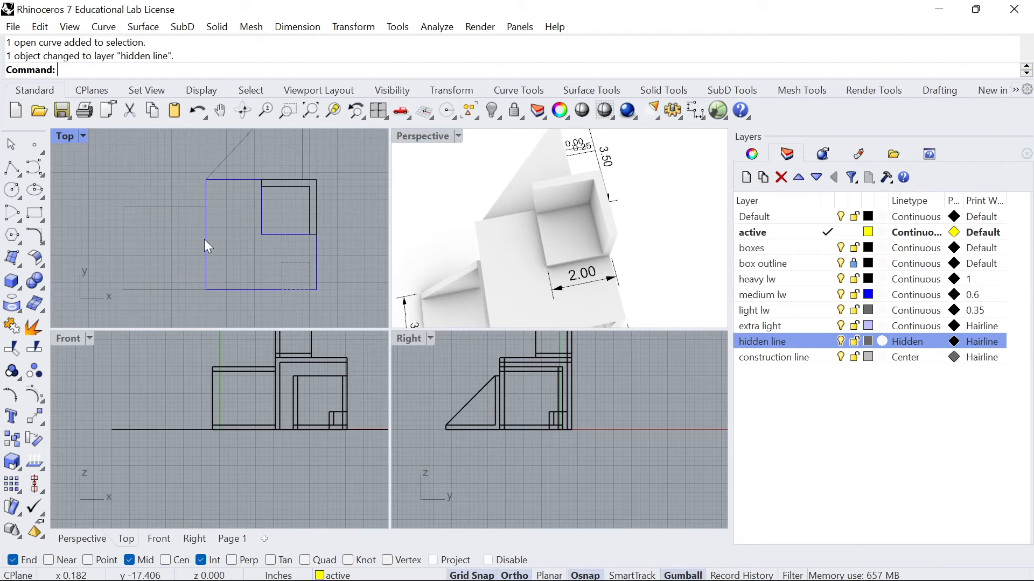
mouse_move(212, 254)
right_mouse_down()
mouse_move(224, 231)
mouse_move(169, 235)
mouse_move(169, 268)
right_mouse_up()
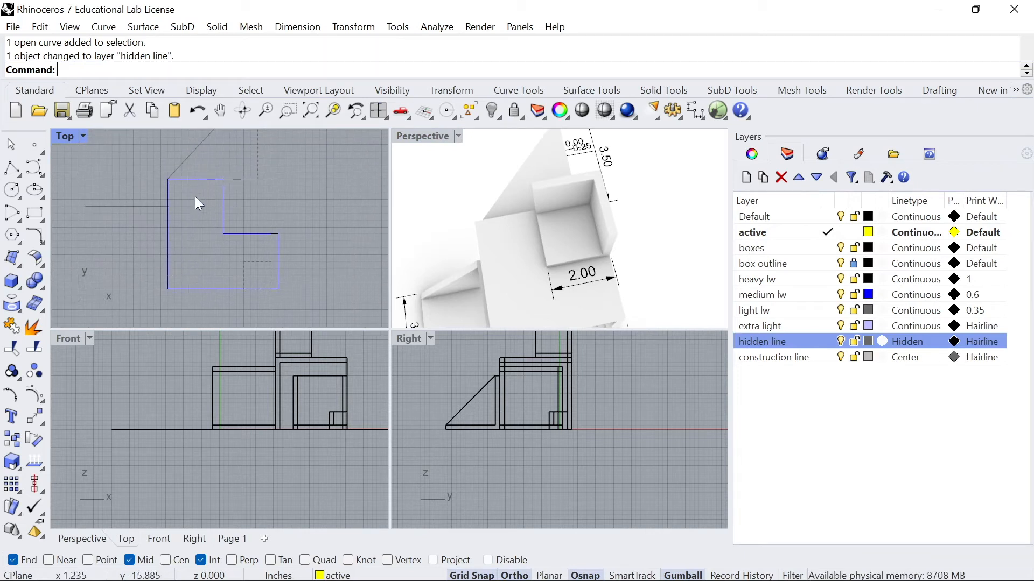
right_click_drag(496, 215, 597, 159)
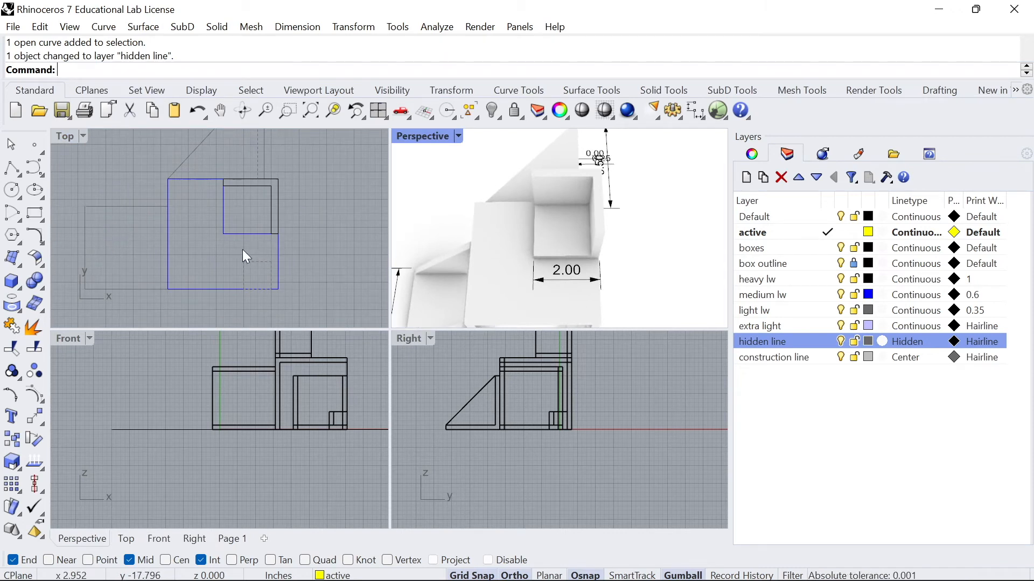
right_click_drag(235, 268, 246, 262)
right_click_drag(444, 318, 476, 231)
scroll(472, 218, "up", 3)
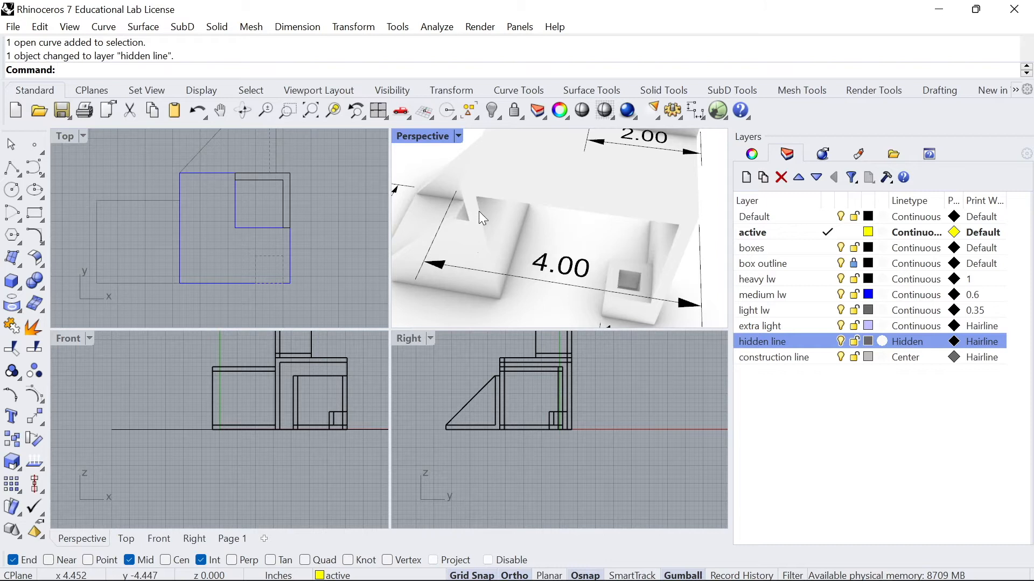
right_click_drag(504, 221, 519, 312)
right_click_drag(555, 274, 599, 280)
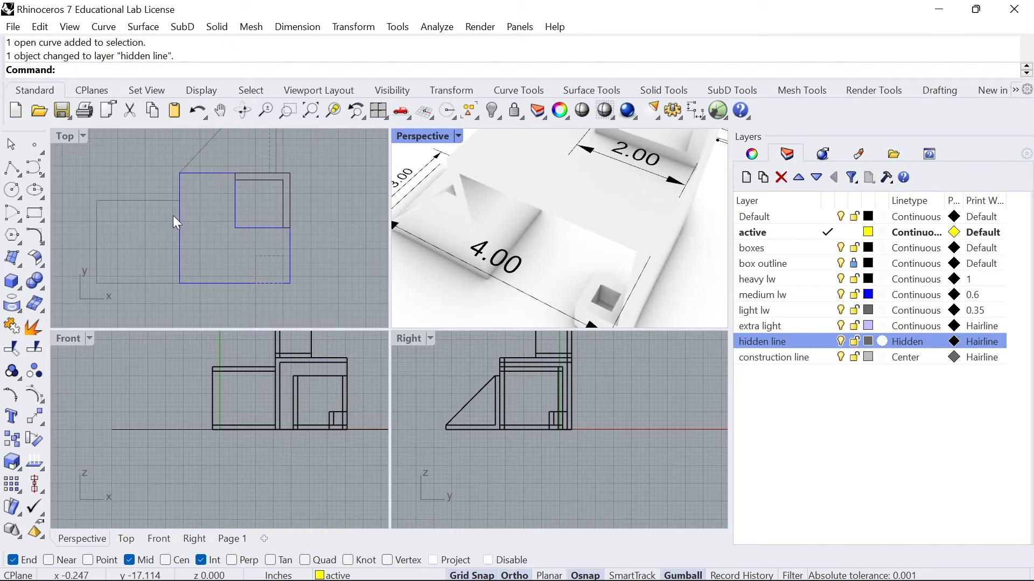
- Explode the large blue square outline and join its left, upper and right sides into one open curve
left_click(181, 183)
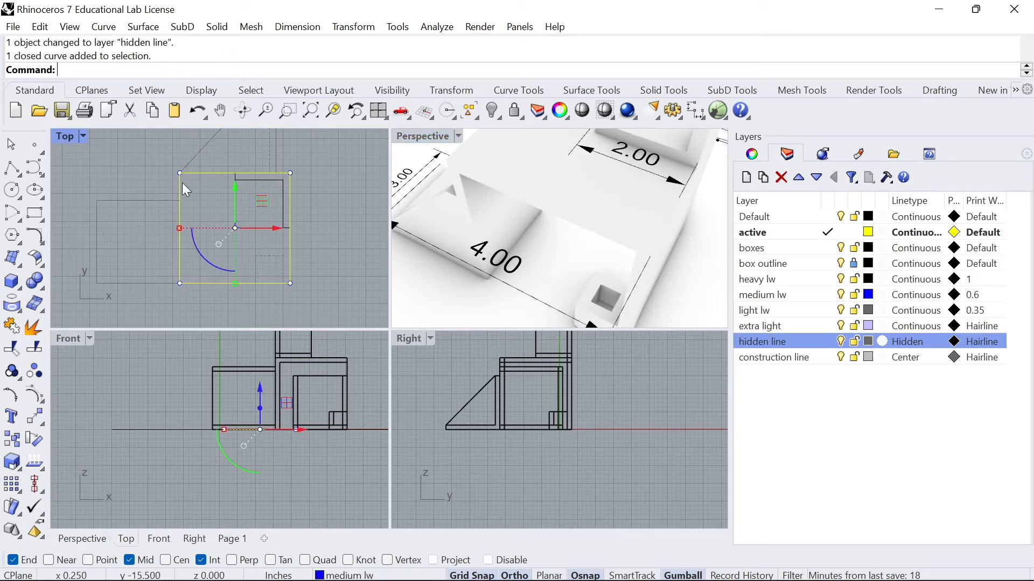
type("Explode")
key("Return")
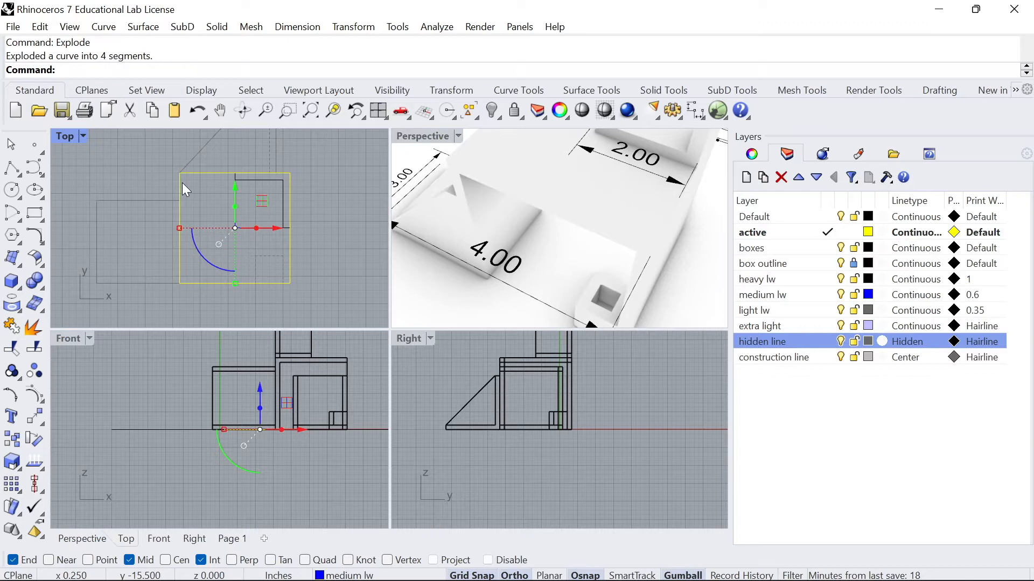
left_click(202, 284, "ctrl")
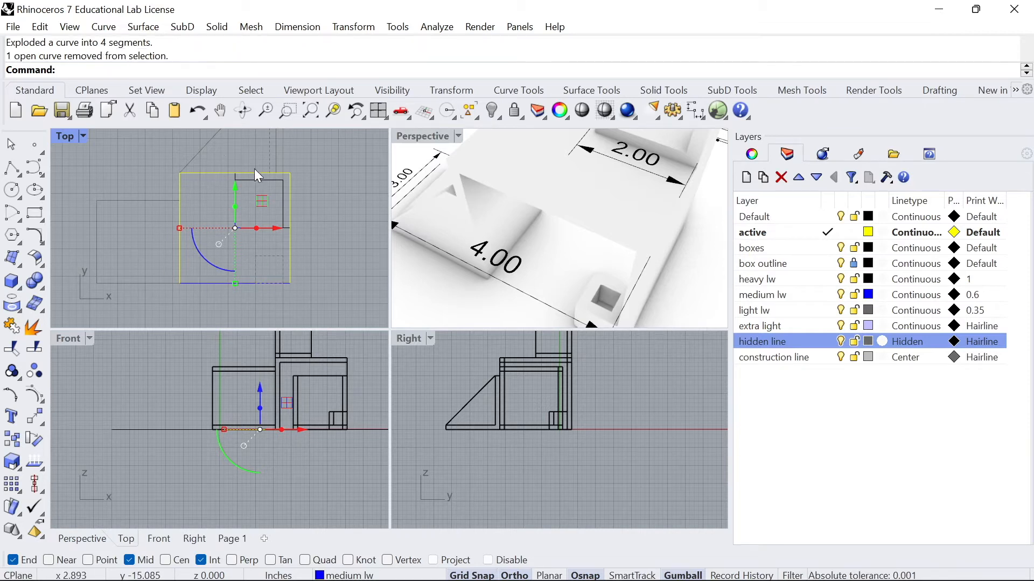
type("join")
key("Return")
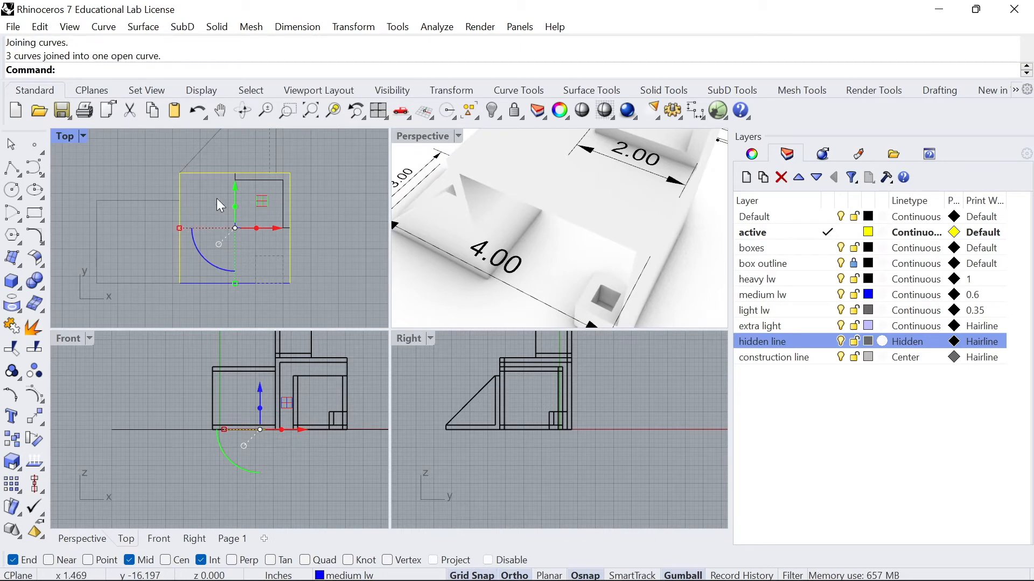
left_click_drag(279, 229, 341, 231)
key("ctrl+z")
- Offset the joined three-sided curve 0.25 inch toward the inside of the large square
type("offset")
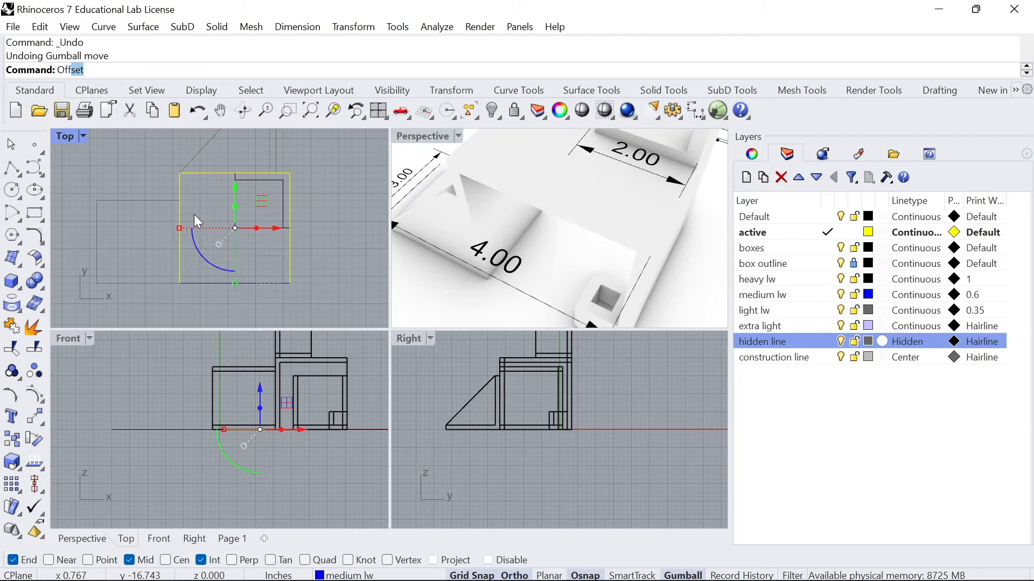
key("Return")
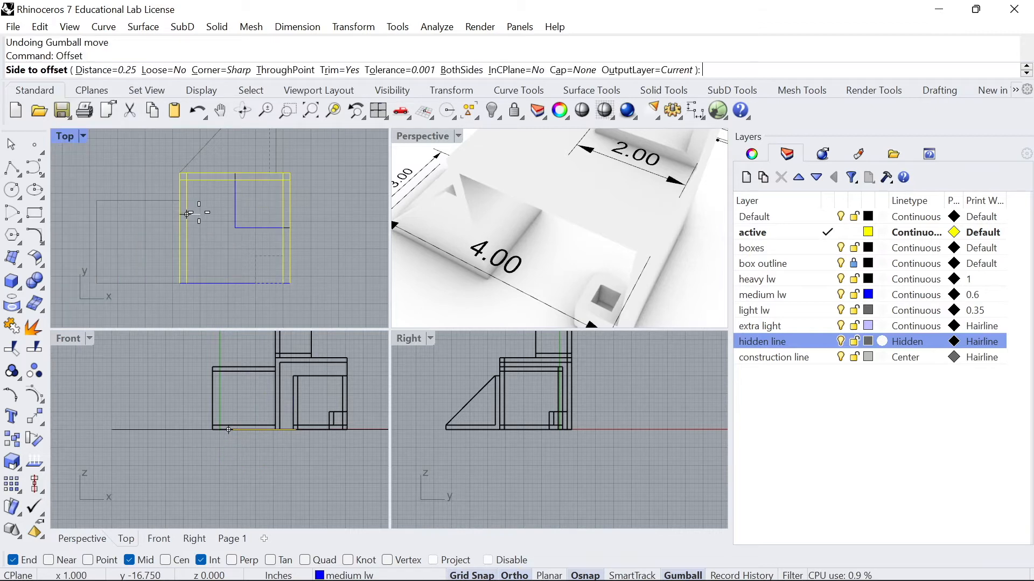
left_click(198, 213)
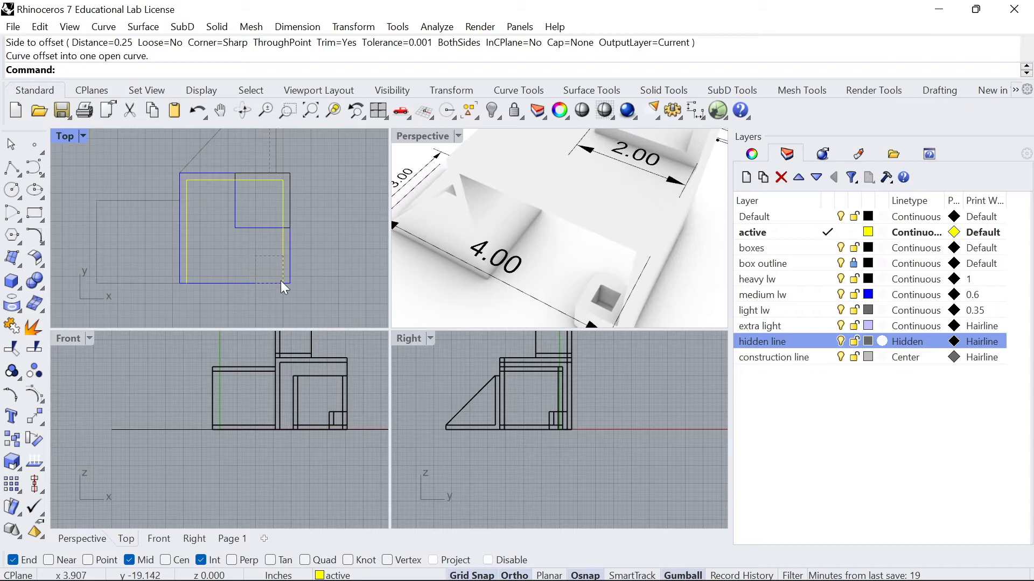
- Assign the inner three-sided offset curve to the hidden line layer
scroll(277, 232, "up", 3)
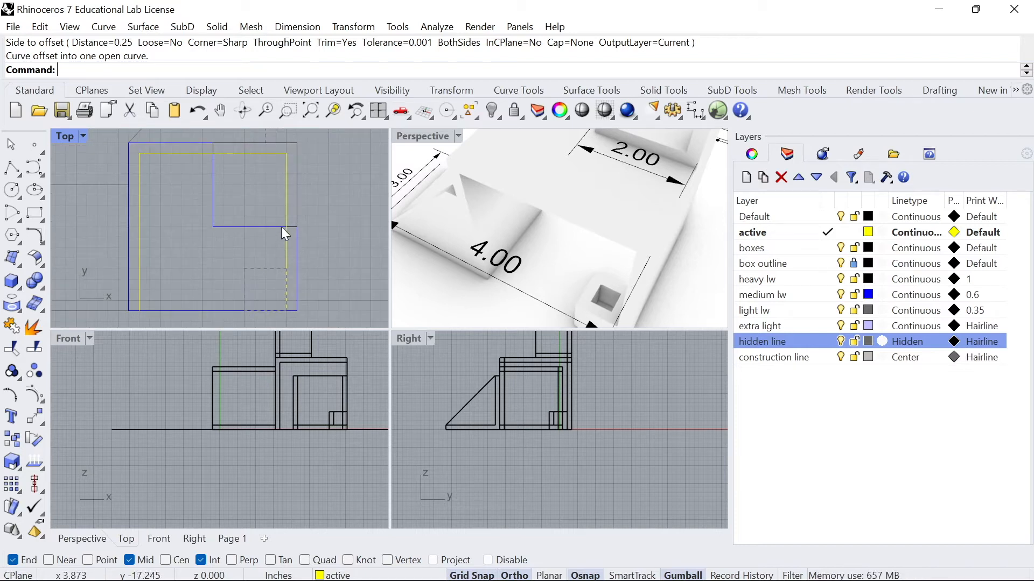
left_click(265, 153)
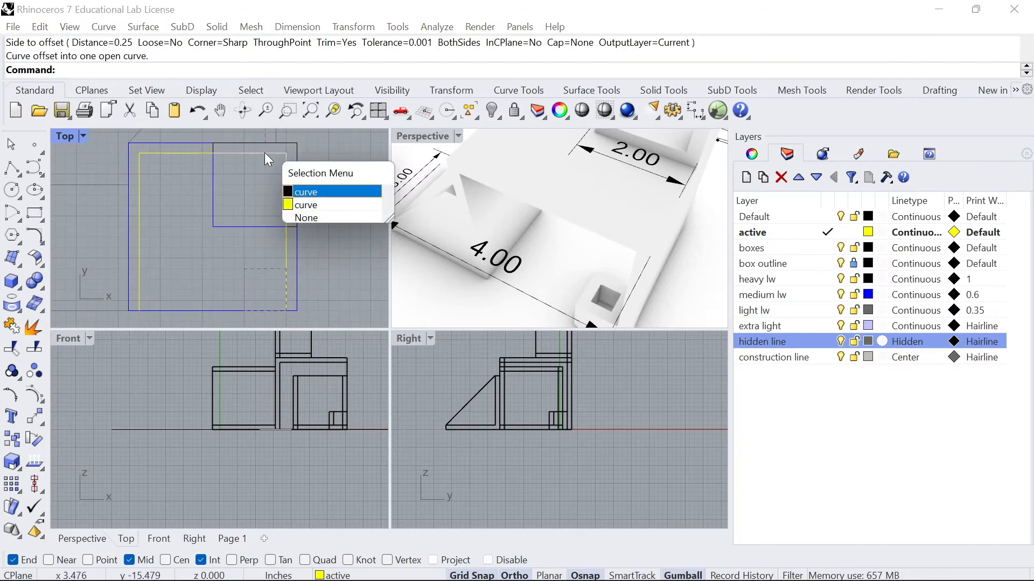
left_click(299, 205)
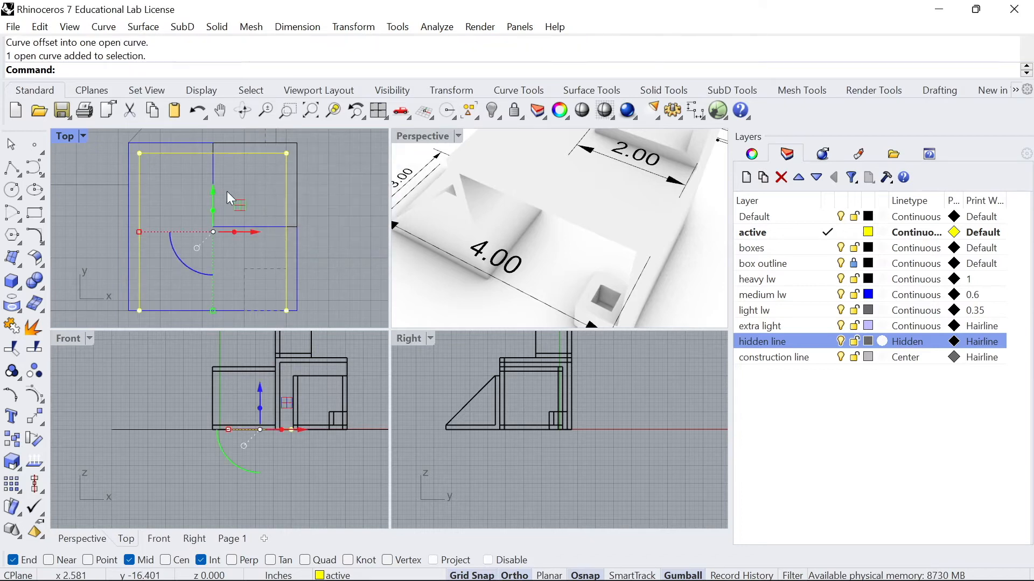
right_click(762, 341)
left_click(828, 508)
left_click(200, 190)
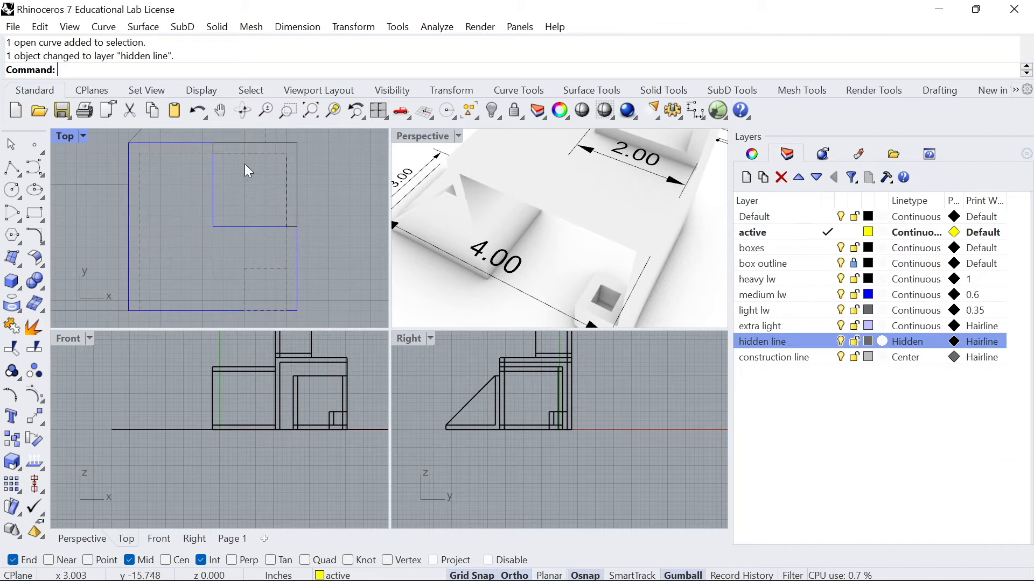
left_click(246, 155)
scroll(211, 167, "up", 2)
right_click_drag(217, 166, 221, 192)
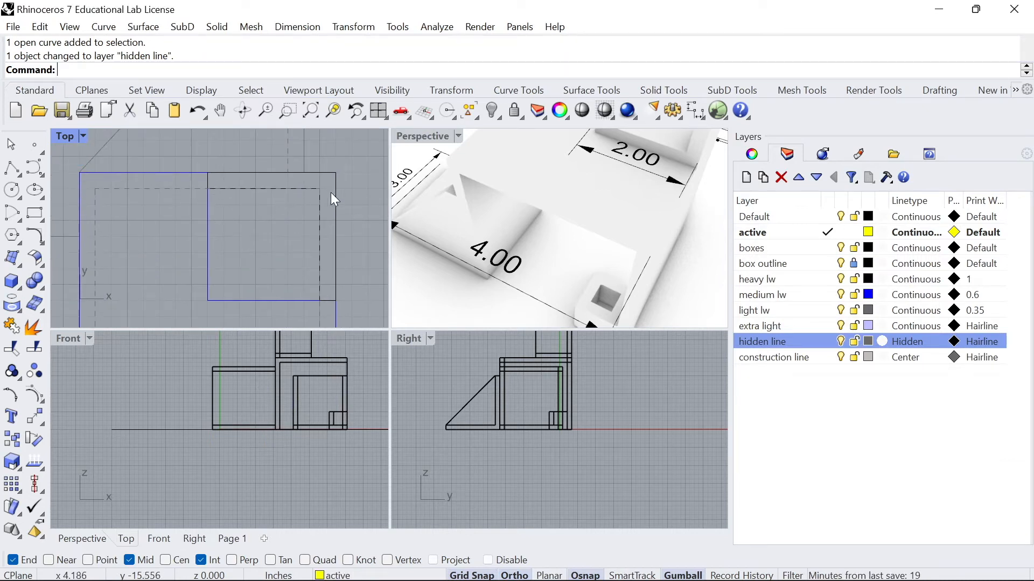
left_click(234, 197)
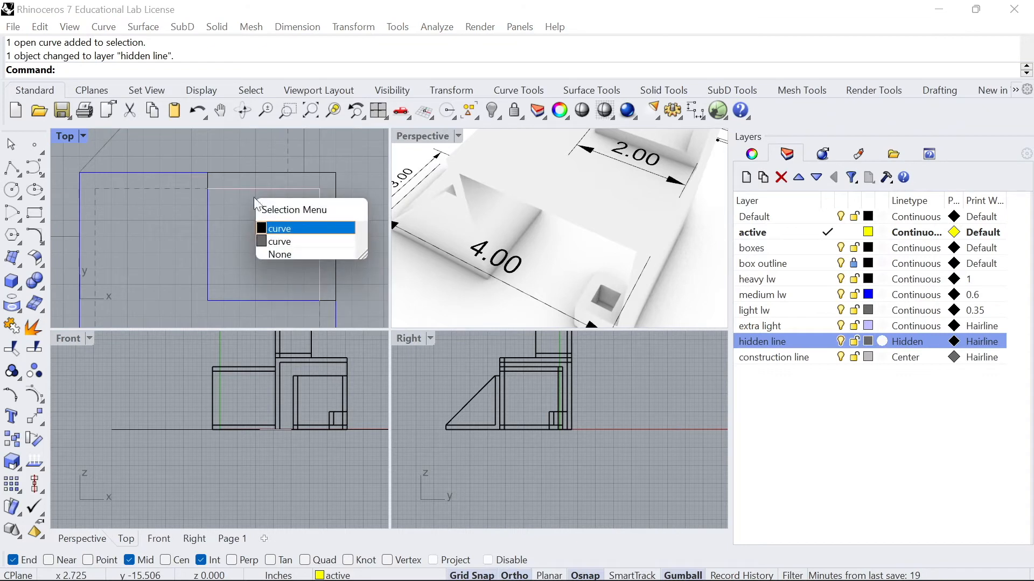
left_click(284, 227)
scroll(264, 240, "down", 2)
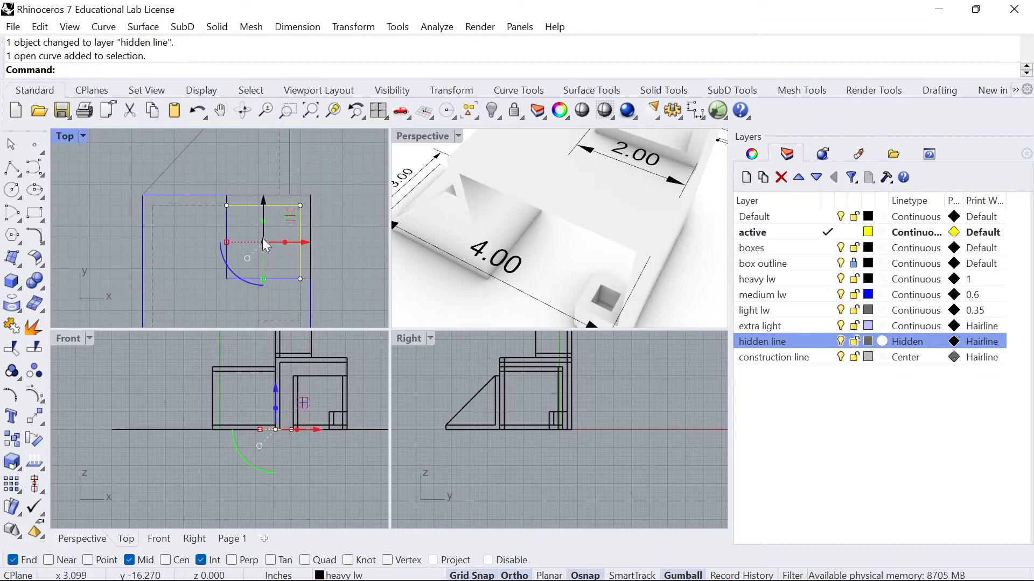
key("Escape")
- Split the large square's hidden inner curve using the upper-right opening's outline and adjoining wall edges as cutting objects
left_click(202, 207)
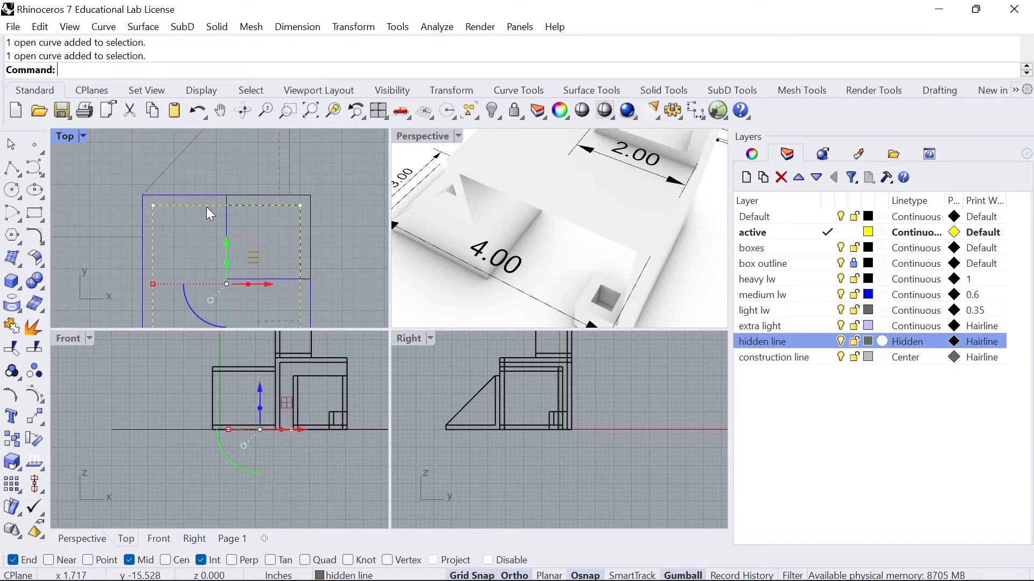
scroll(203, 207, "down", 2)
scroll(218, 228, "up", 2)
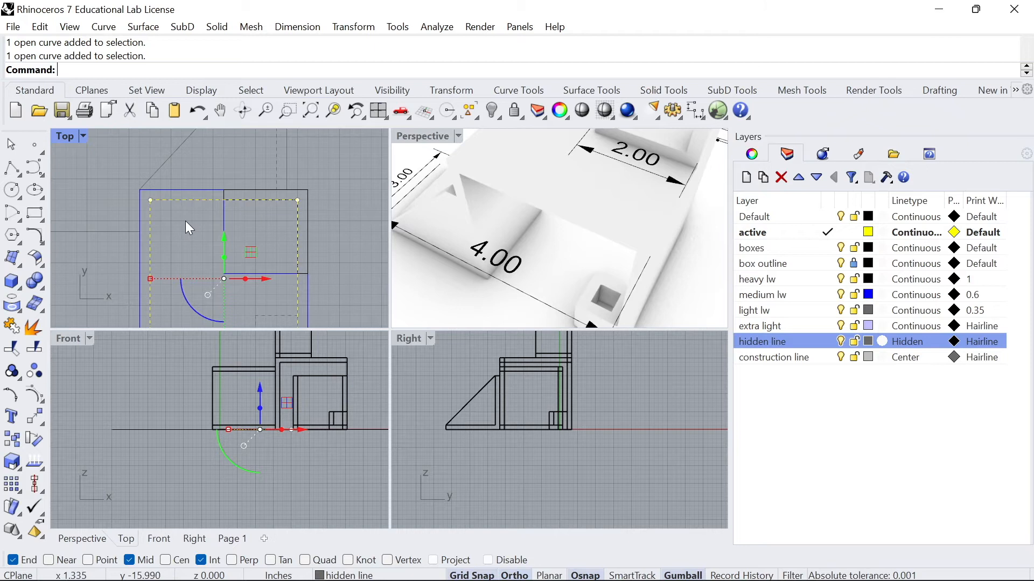
type("split")
key("Return")
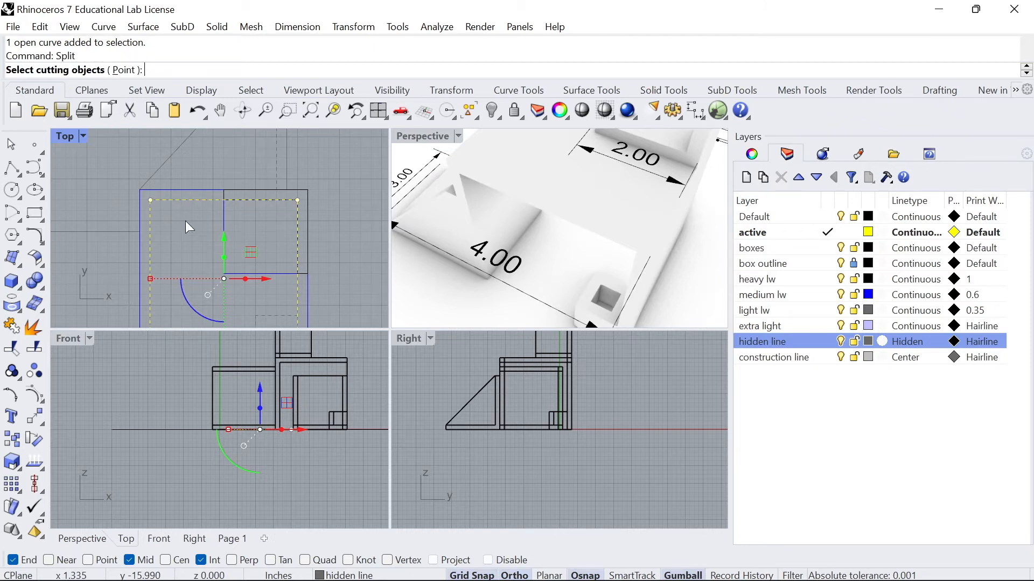
left_click(222, 213)
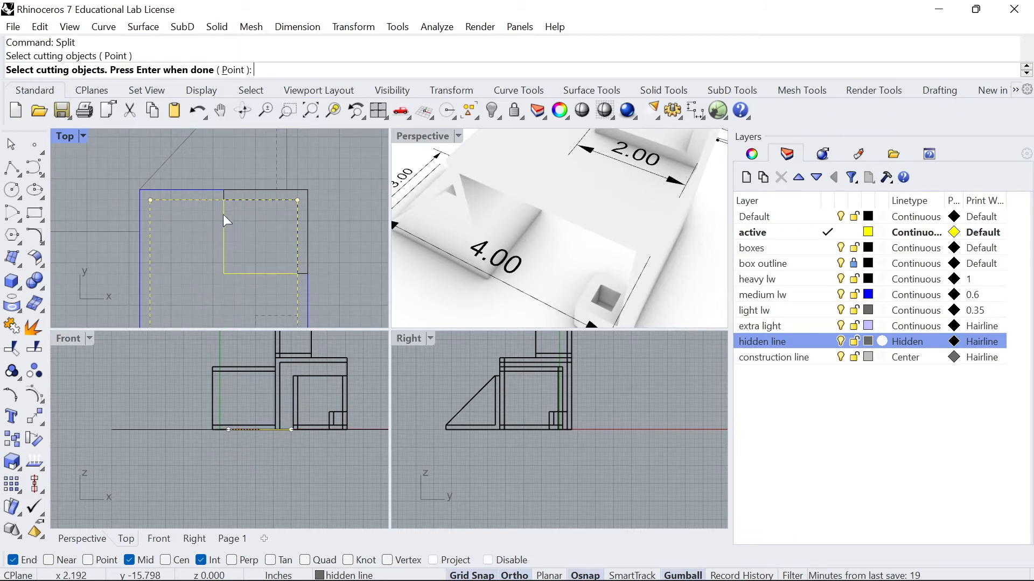
left_click(299, 273)
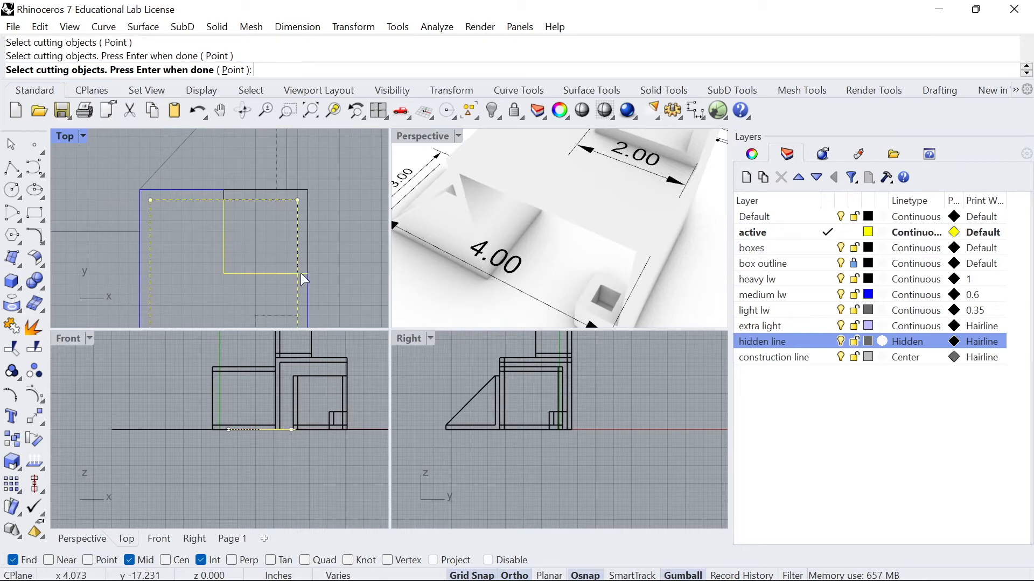
left_click(225, 191)
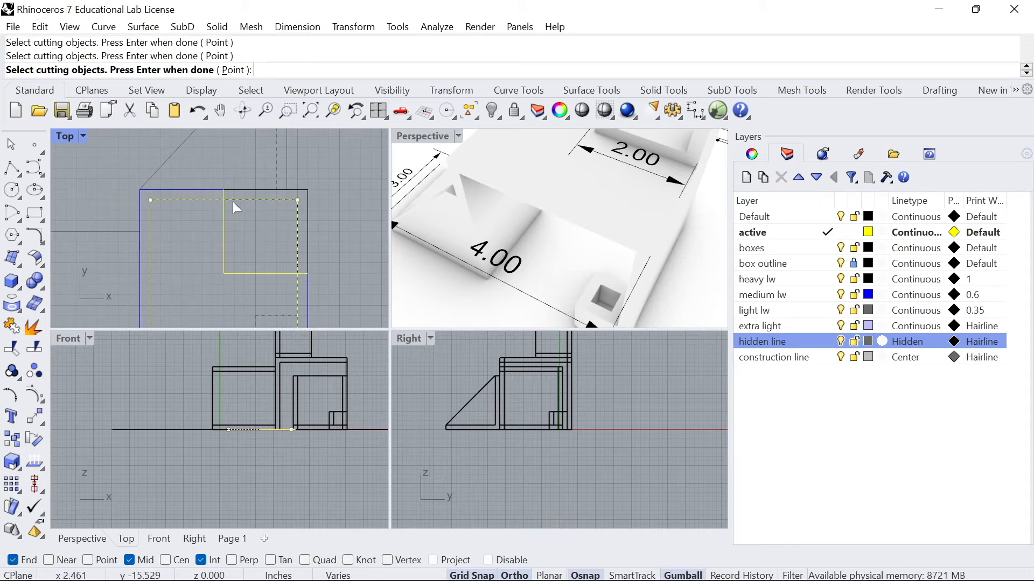
key("Return")
- Delete the hidden-line piece that runs around the upper-right opening, pulling it clear of the overlapping black curve first
left_click(254, 200)
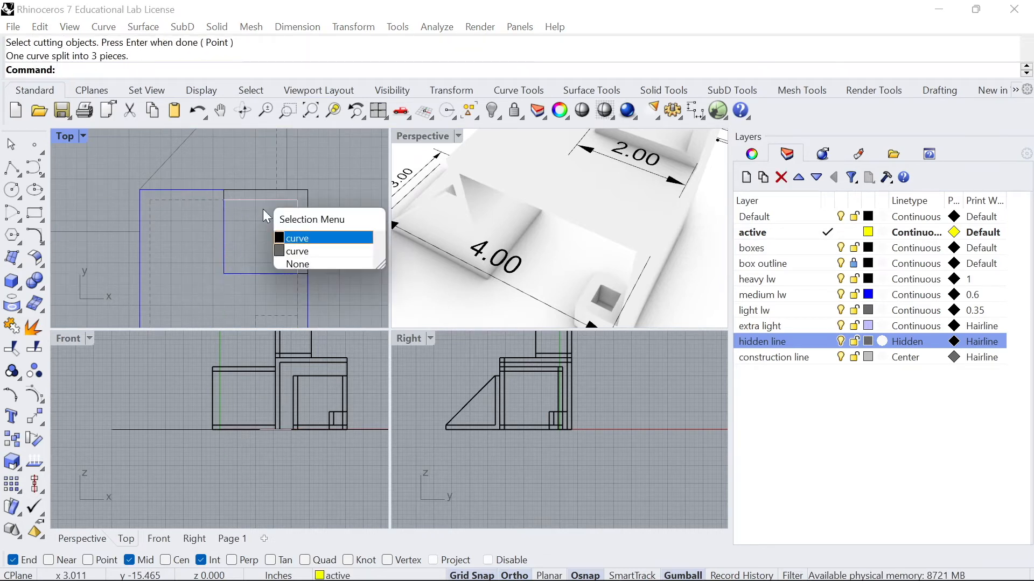
left_click(291, 246)
left_click_drag(300, 237, 360, 242)
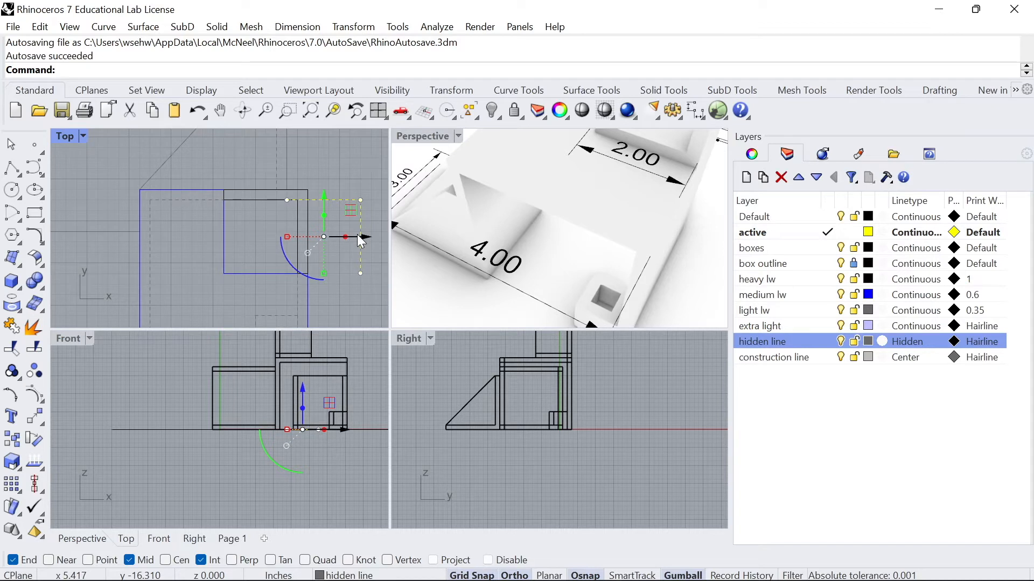
key("Delete")
- Offset the small dashed square in the lower-right corner of the large square 0.25 inch inward
scroll(216, 214, "down", 2)
scroll(221, 260, "up", 2)
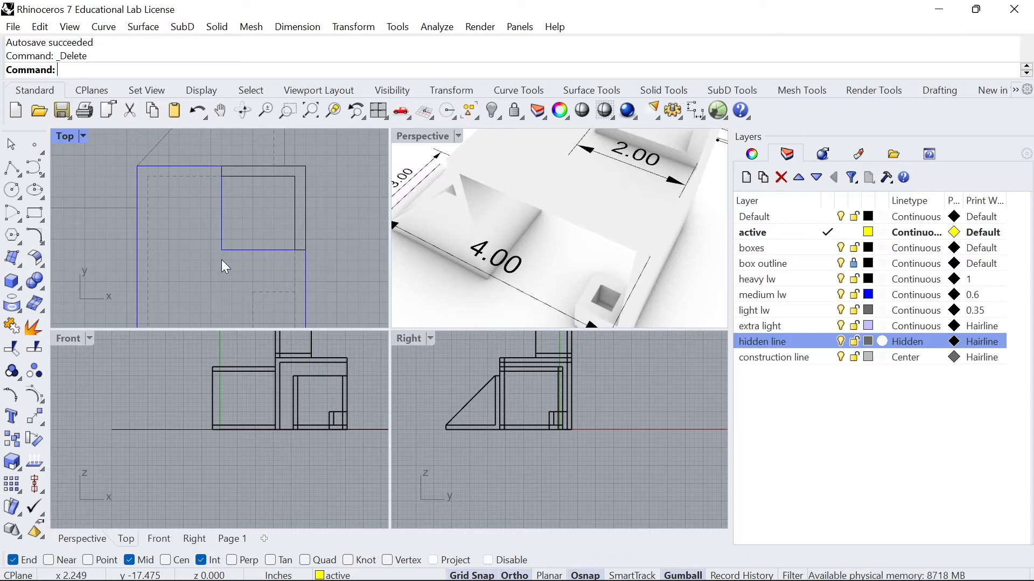
scroll(185, 253, "down", 2)
scroll(183, 269, "up", 2)
right_click_drag(208, 297, 215, 259)
right_click_drag(535, 297, 630, 290)
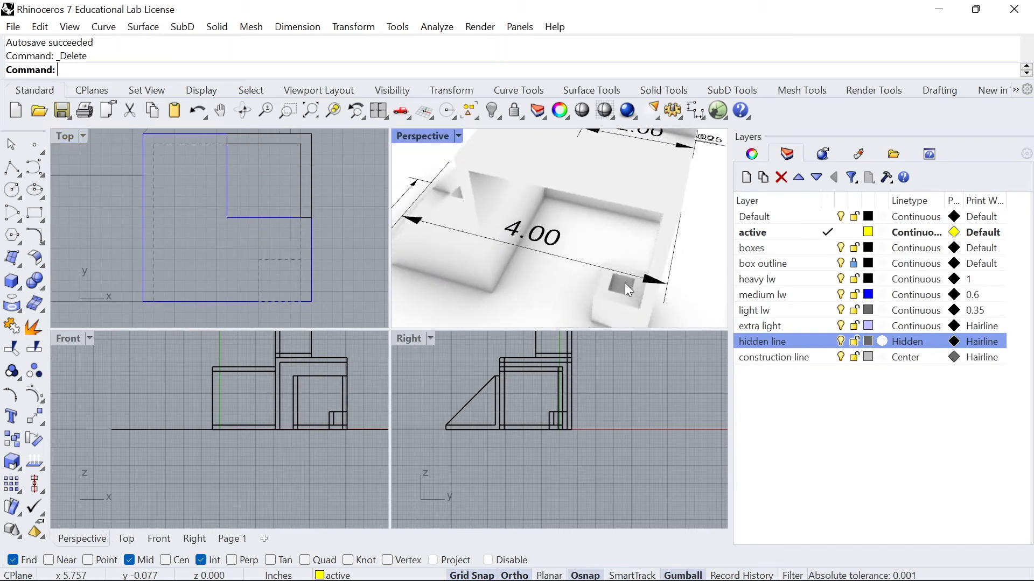
left_click(284, 259)
type("Offset")
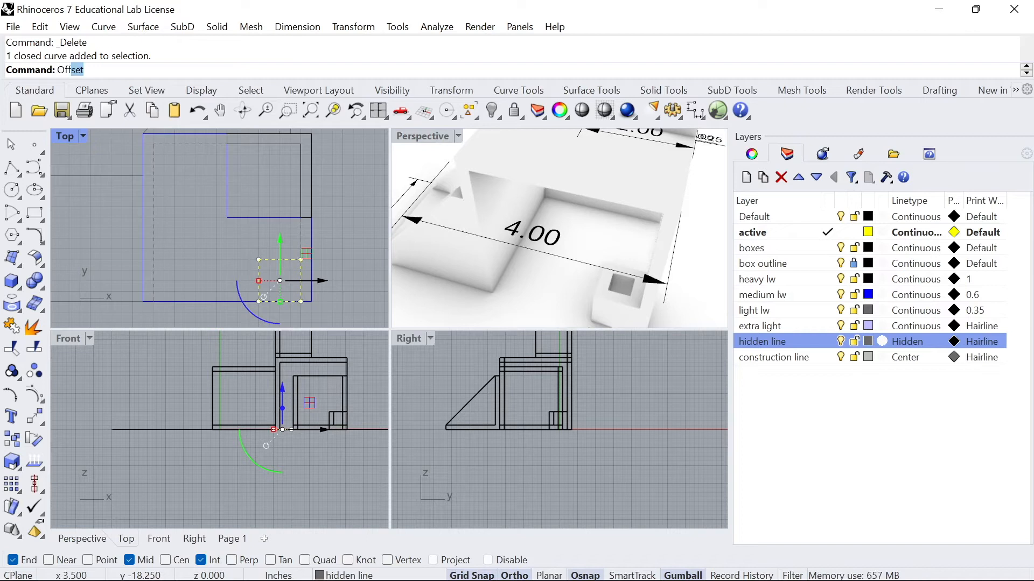
key("Return")
left_click(275, 288)
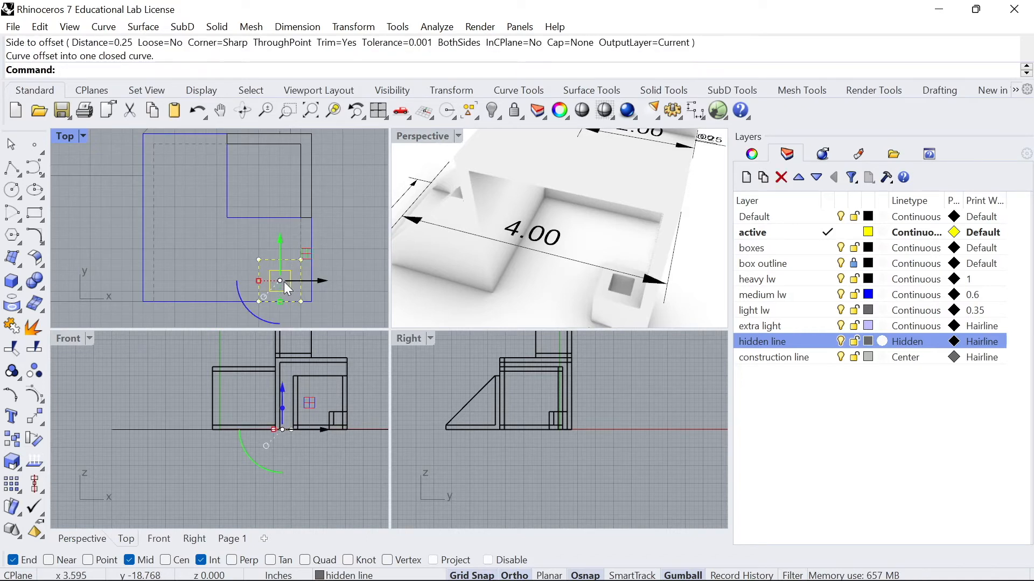
key("Escape")
- Assign the small inner offset square to the hidden line layer
scroll(282, 284, "up", 2)
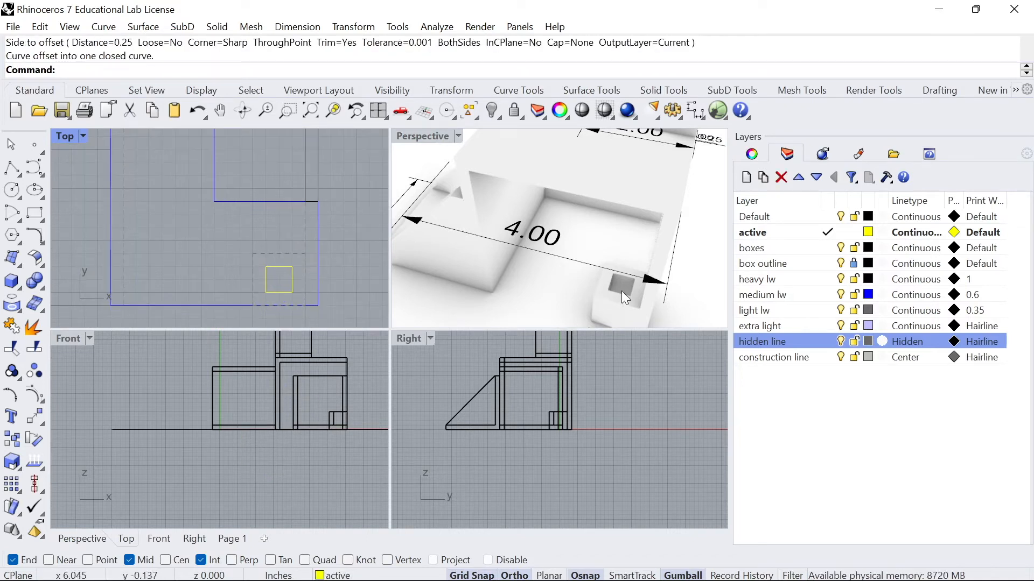
left_click(273, 268)
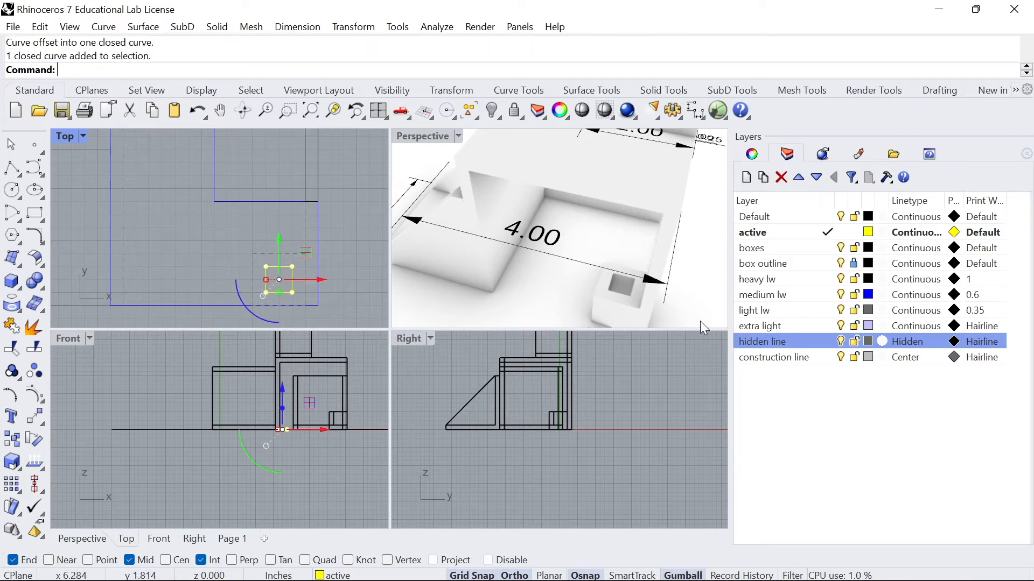
right_click(755, 341)
left_click(790, 507)
key("Escape")
- Move the triangular box away from the neighbouring box to inspect it in Perspective, and undo the move
scroll(221, 232, "down", 8)
scroll(221, 220, "up", 4)
right_click_drag(214, 199, 256, 237)
double_click(61, 135)
scroll(209, 196, "down", 3)
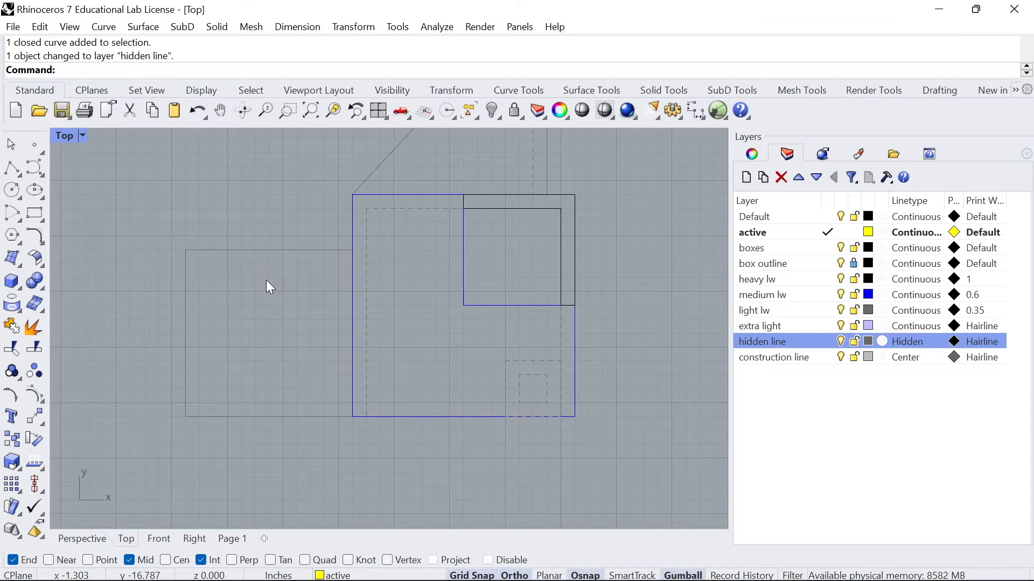
double_click(60, 136)
right_click_drag(470, 182, 600, 209)
left_click(611, 218)
left_click_drag(611, 218, 522, 185)
key("Escape")
mouse_move(560, 222)
right_mouse_down()
mouse_move(584, 203)
mouse_move(524, 164)
right_mouse_up()
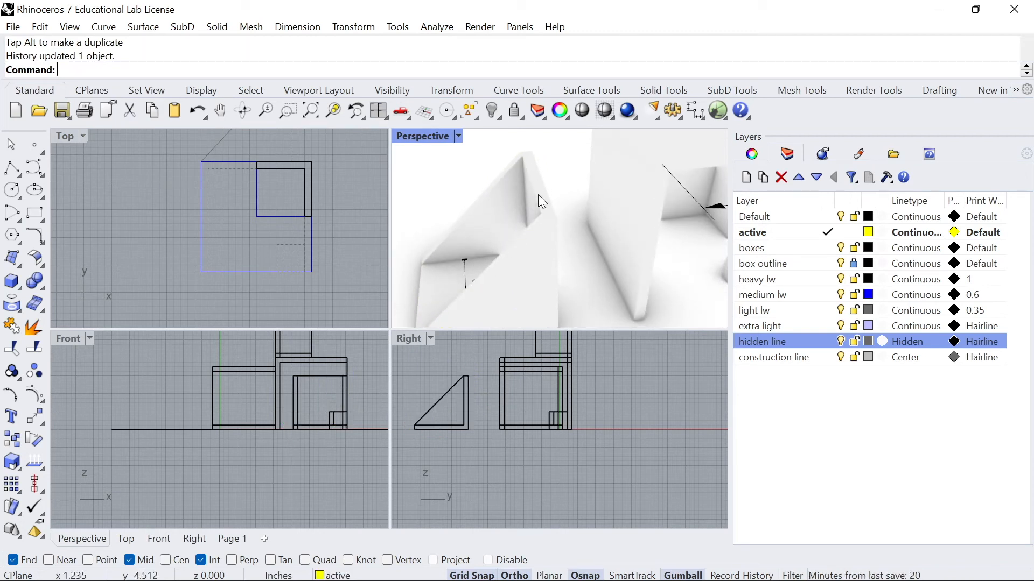
key("ctrl+z")
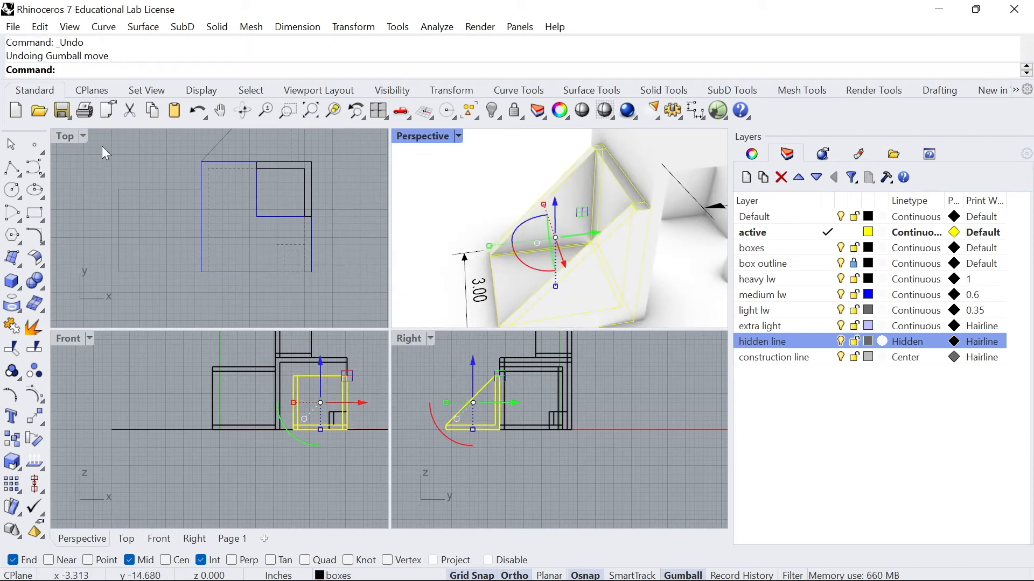
key("ctrl+m")
left_click(34, 213)
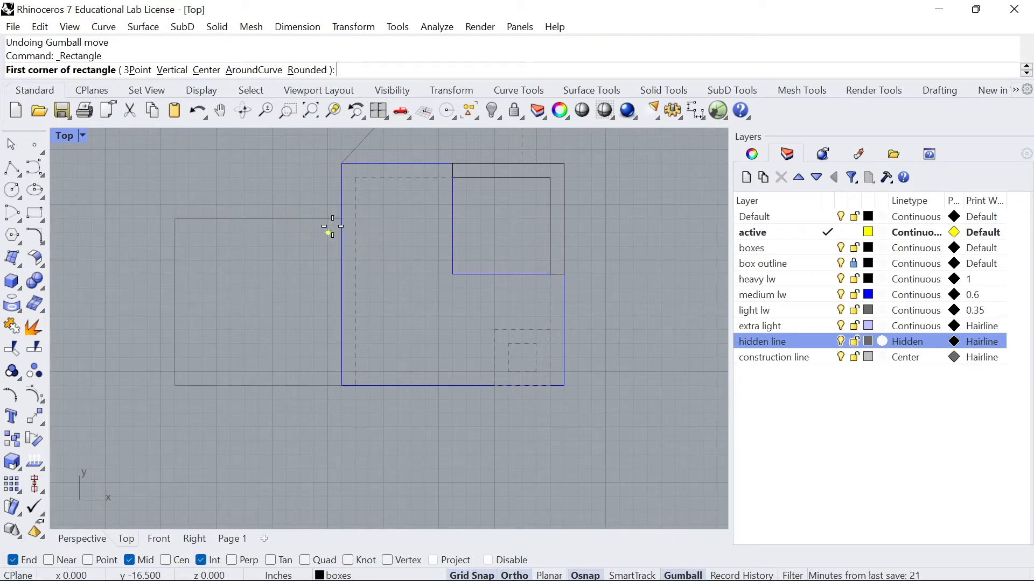
scroll(341, 220, "down", 2)
scroll(325, 229, "up", 2)
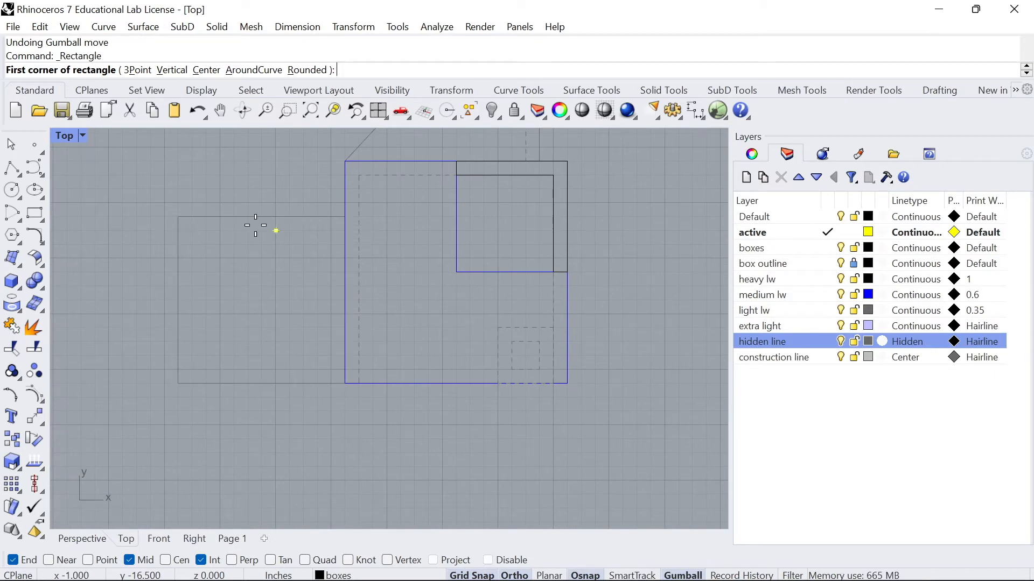
key("Escape")
- Draw an open polyline over the upper, right and lower edges of the square beside the large square
left_click(12, 168)
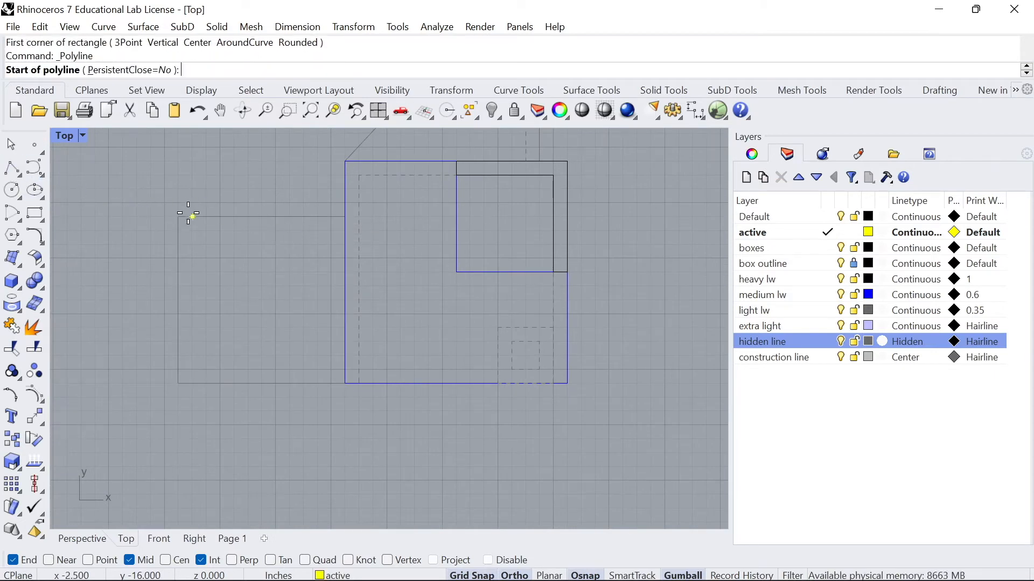
left_click(177, 217)
left_click(345, 217)
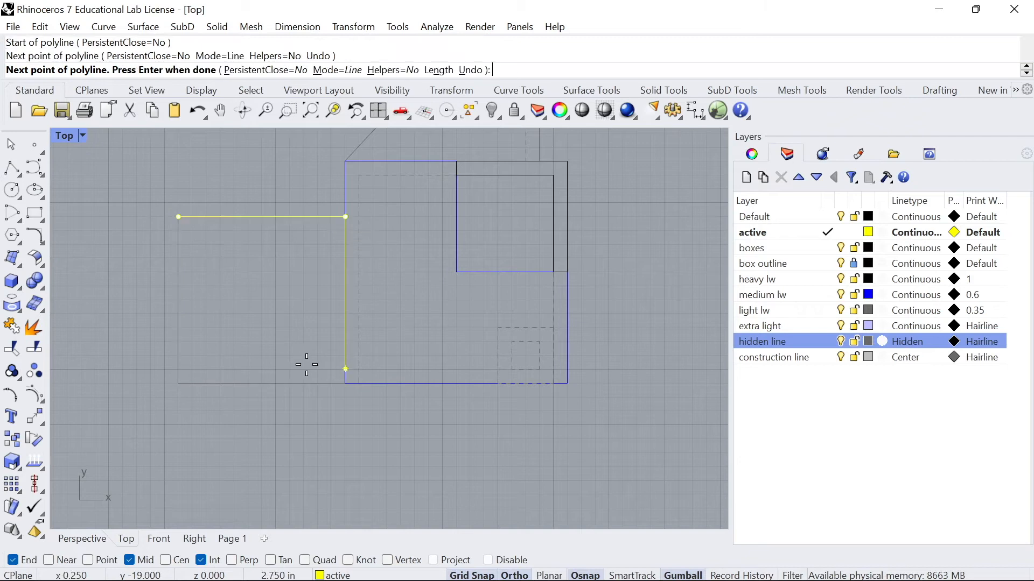
left_click(345, 383)
left_click(176, 385)
key("Return")
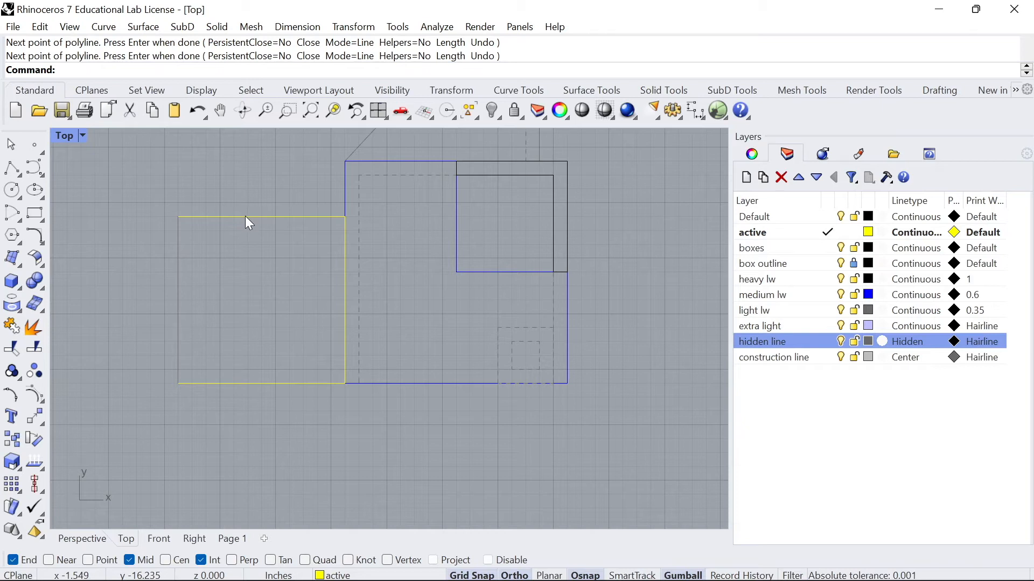
- Offset the open three-sided polyline 0.25 inch toward the inside of the left square
left_click(246, 217)
left_click(302, 267)
type("offset")
key("Return")
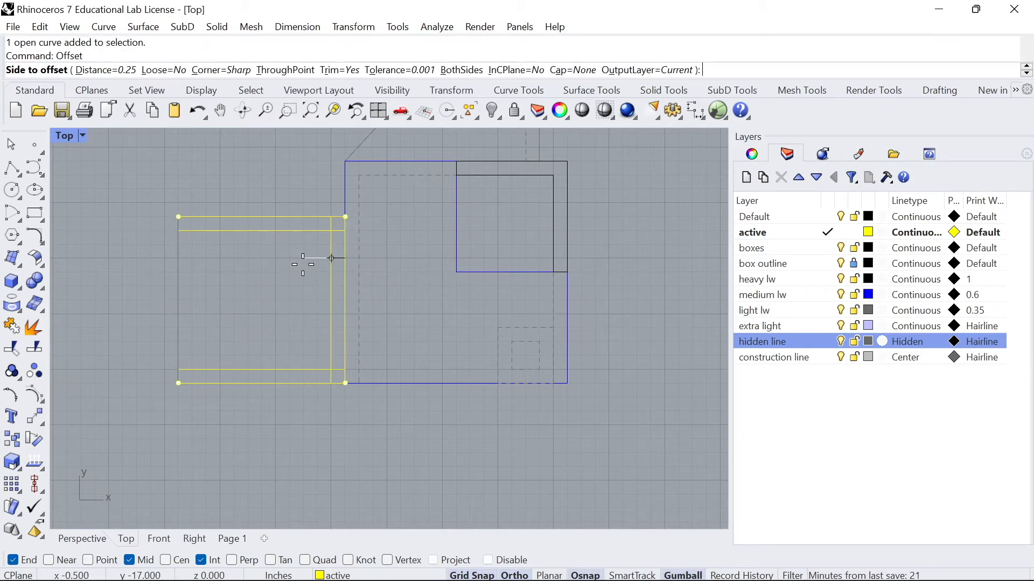
left_click(303, 264)
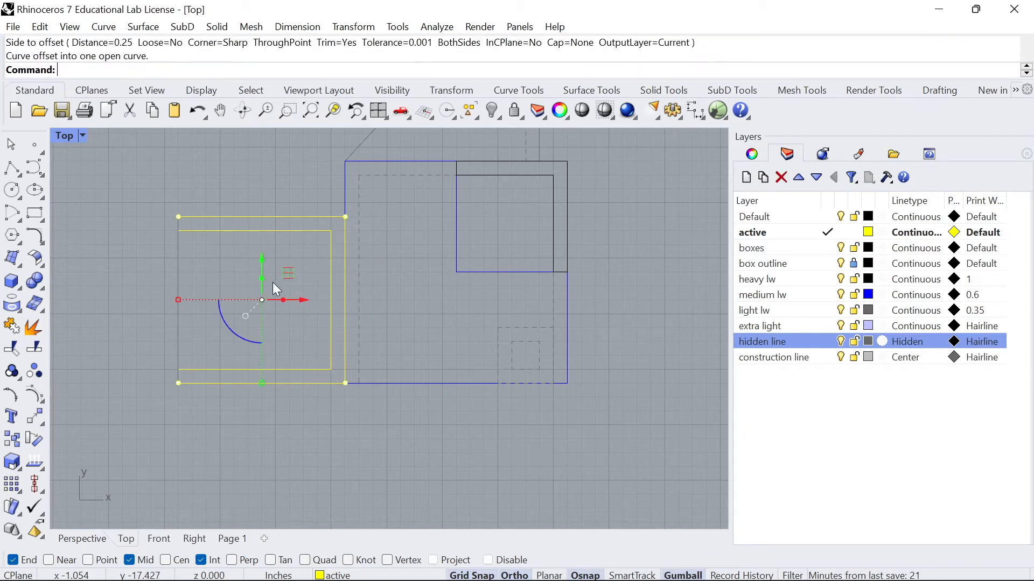
- Delete the left square's original closed outline and draw a 3 inch line across its open left side
left_click(178, 254)
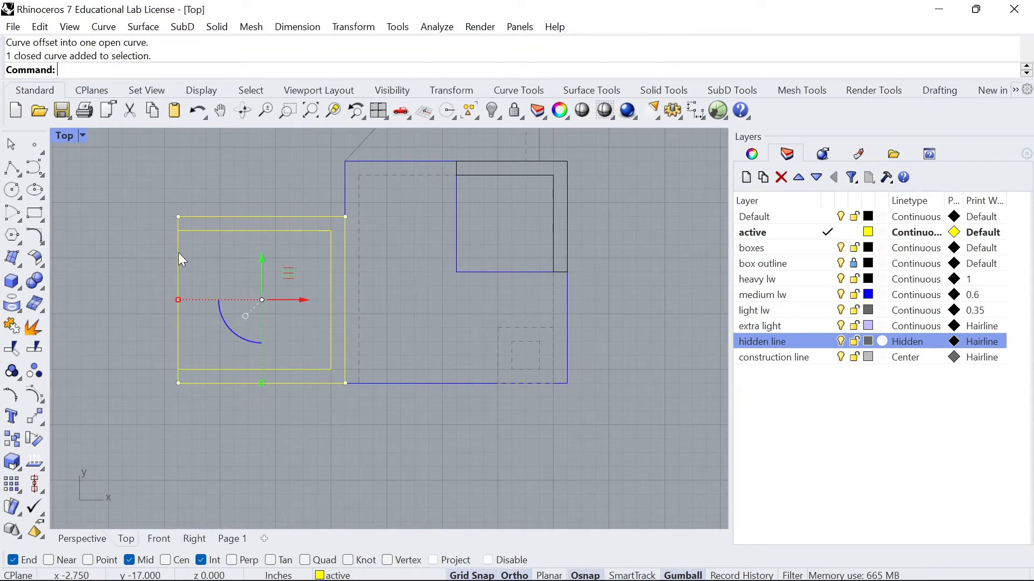
key("Delete")
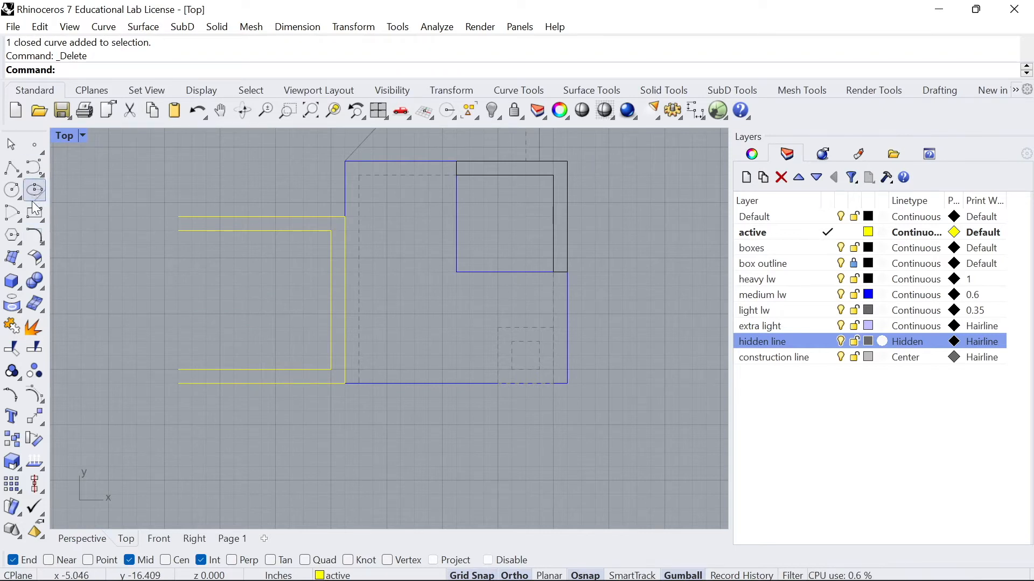
left_click(12, 168)
left_click(179, 217)
left_click(179, 384)
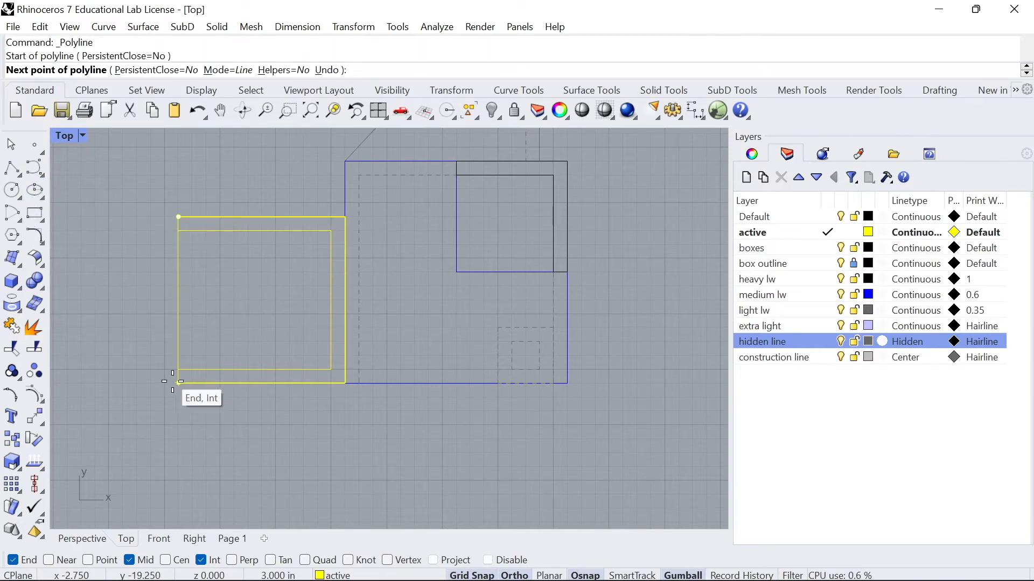
key("Return")
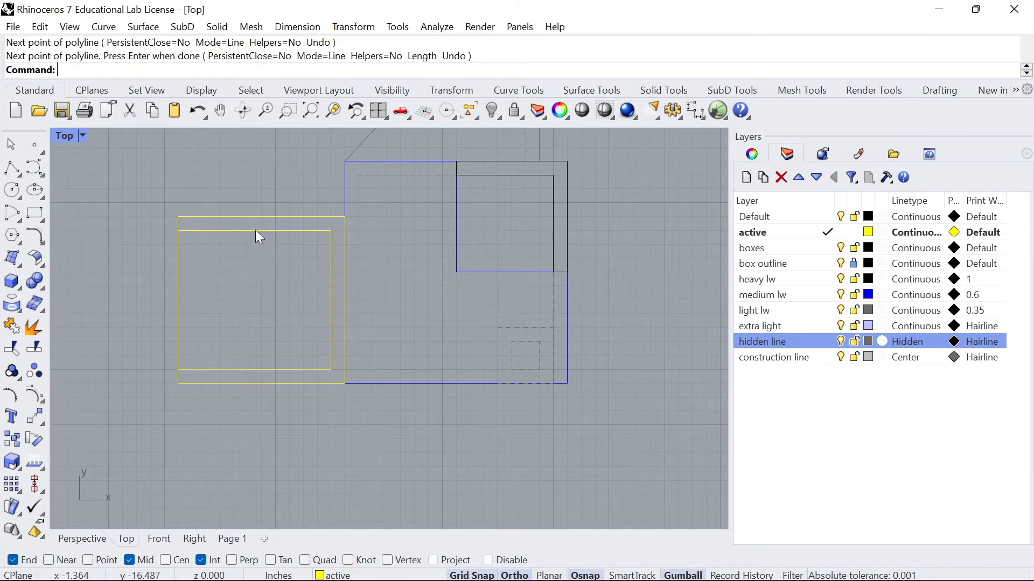
- Assign the left square's outer and inner three-sided curves to the light lw layer
left_click(262, 217)
left_click(262, 216)
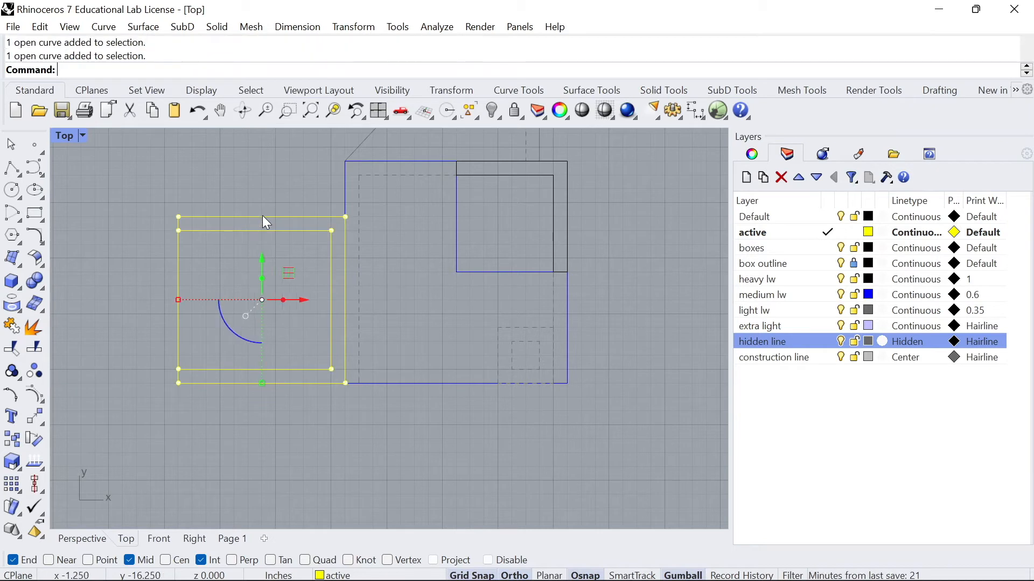
right_click(764, 318)
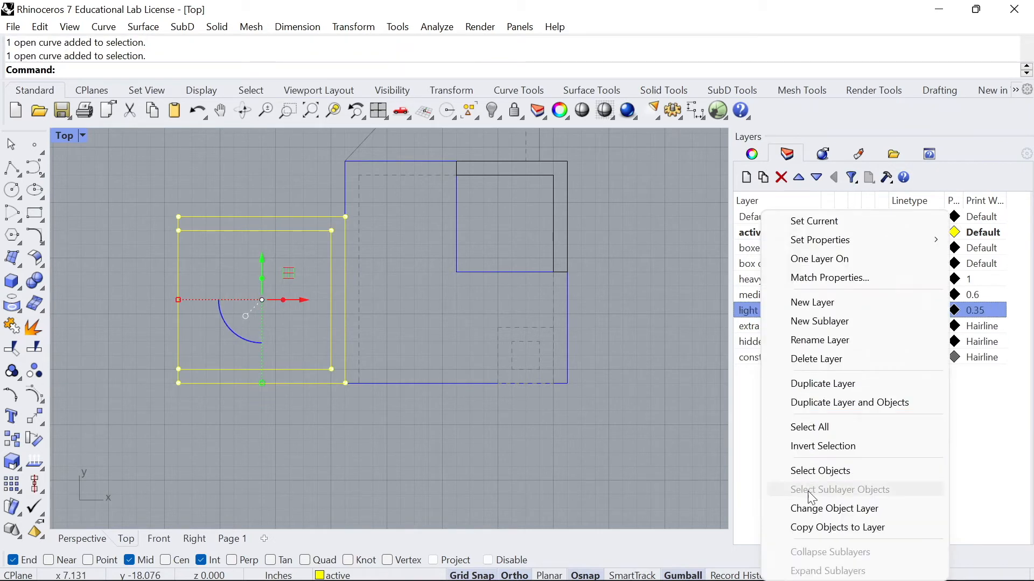
left_click(807, 503)
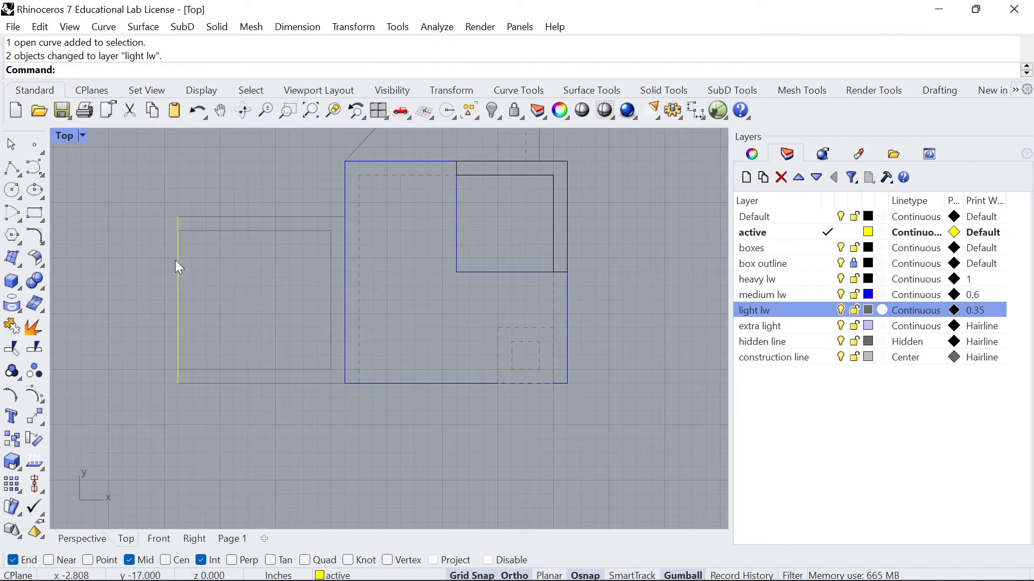
- Select the vertical line closing the left square's open side
left_click(179, 274)
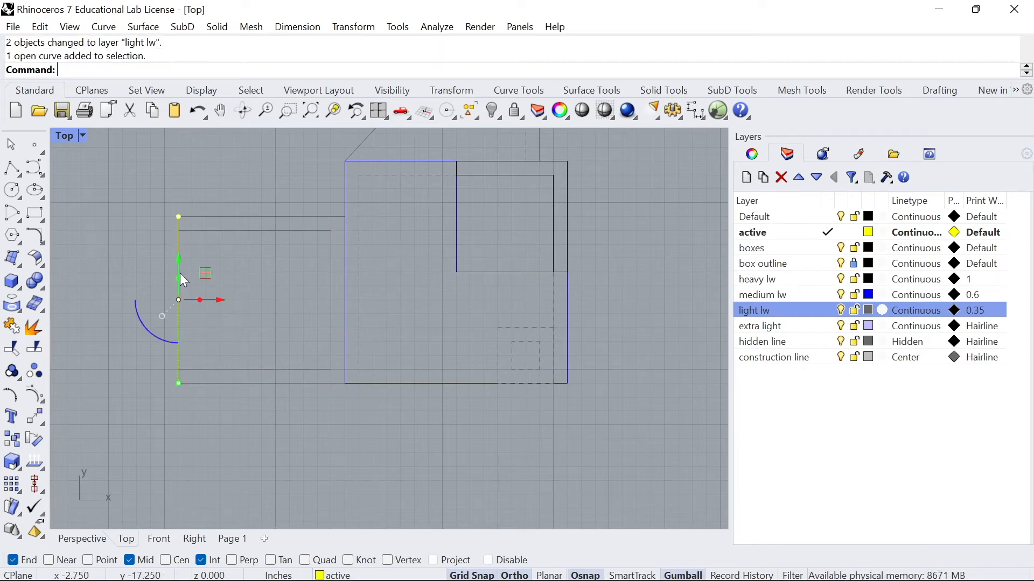
- Move the vertical line on the far side of the wedge's plan outline to the "extra light" layer
right_click(757, 326)
left_click(818, 509)
key("Escape")
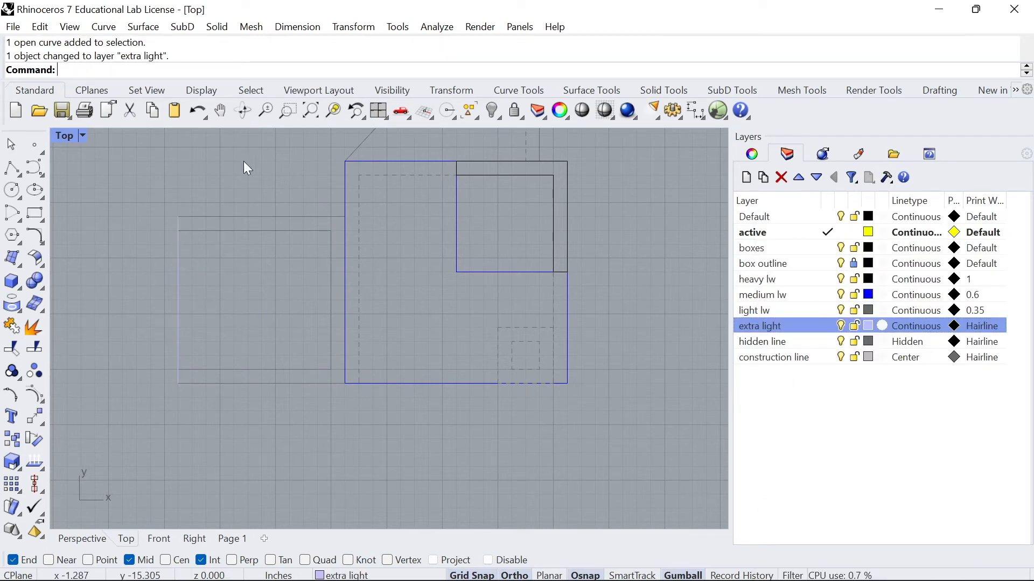
- Examine the wedge volume in the shaded perspective view and compare its edges with the top-view drawing
double_click(63, 135)
right_click_drag(501, 222, 560, 296)
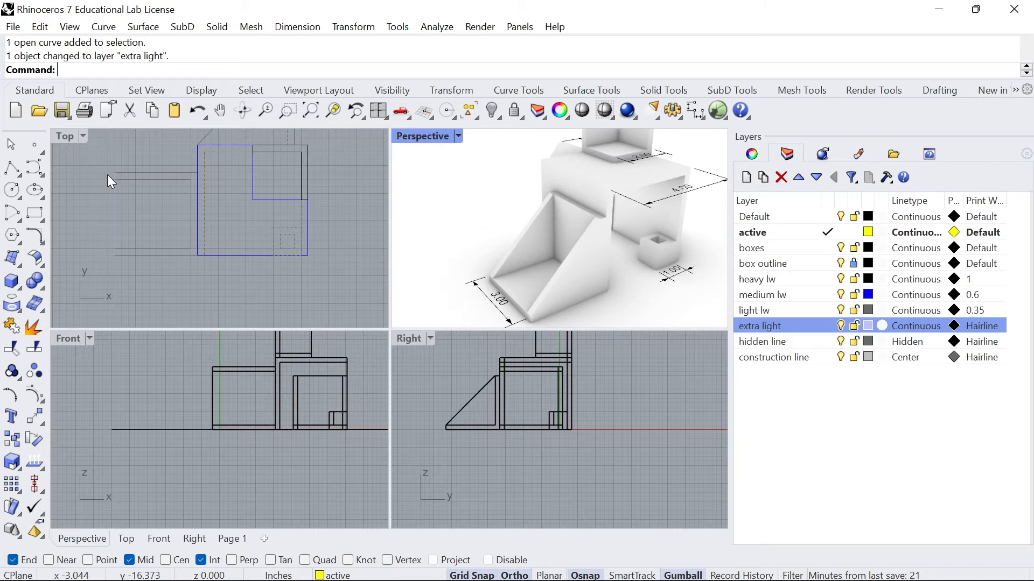
right_click_drag(573, 257, 543, 267)
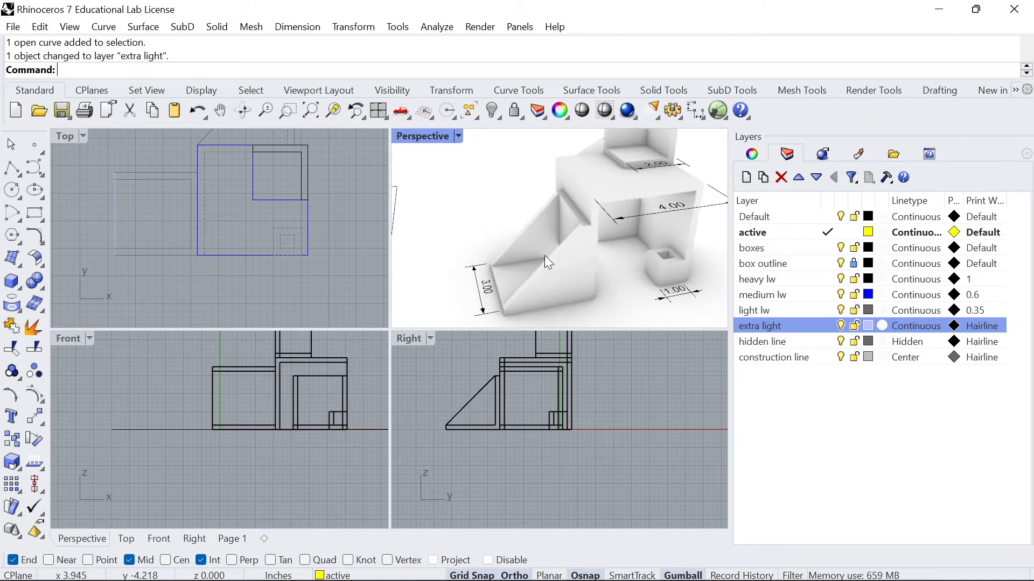
right_click_drag(567, 222, 478, 169)
right_click_drag(557, 201, 445, 205)
right_click_drag(532, 221, 438, 208)
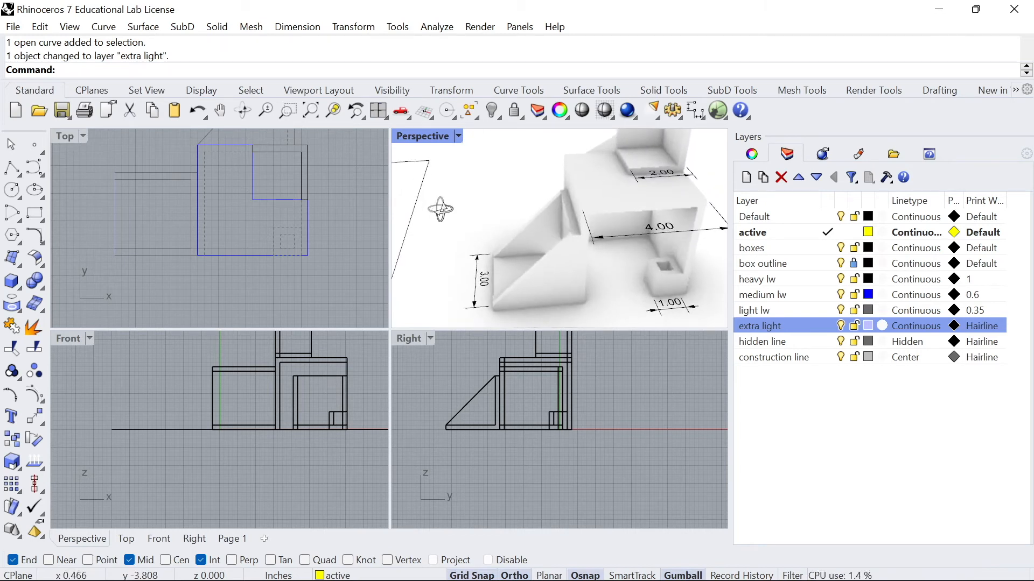
scroll(148, 205, "up", 2)
scroll(148, 206, "up", 2)
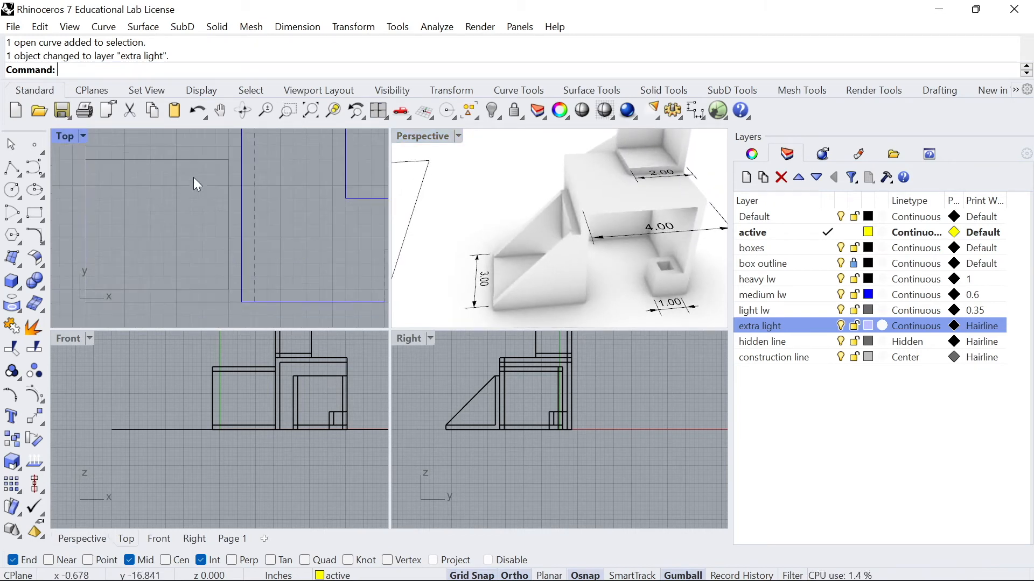
- Draw a narrow rectangle over the strip between the wedge's inner outline and the main square in the top view
double_click(66, 137)
left_click(35, 213)
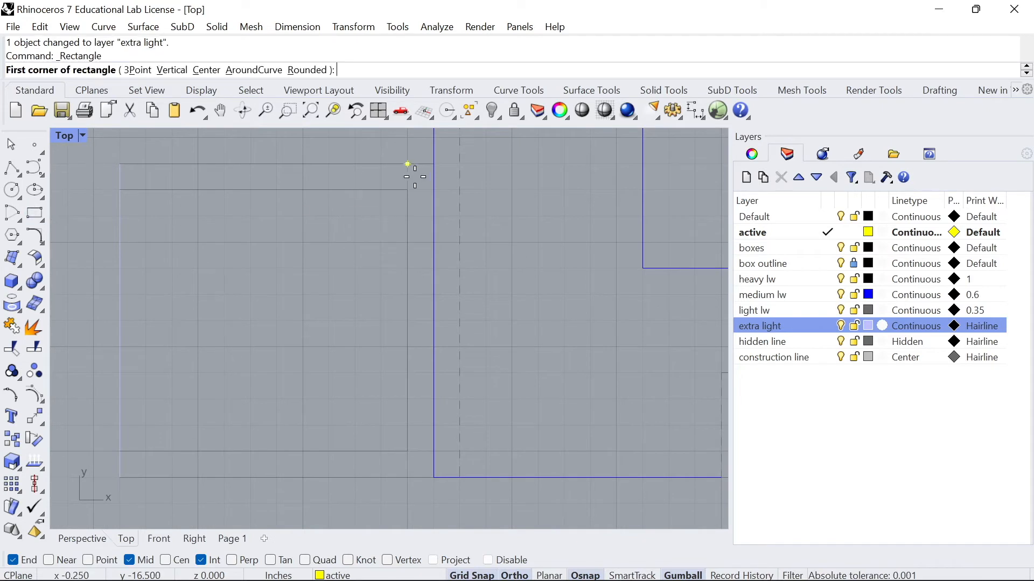
left_click(434, 164)
left_click(411, 467)
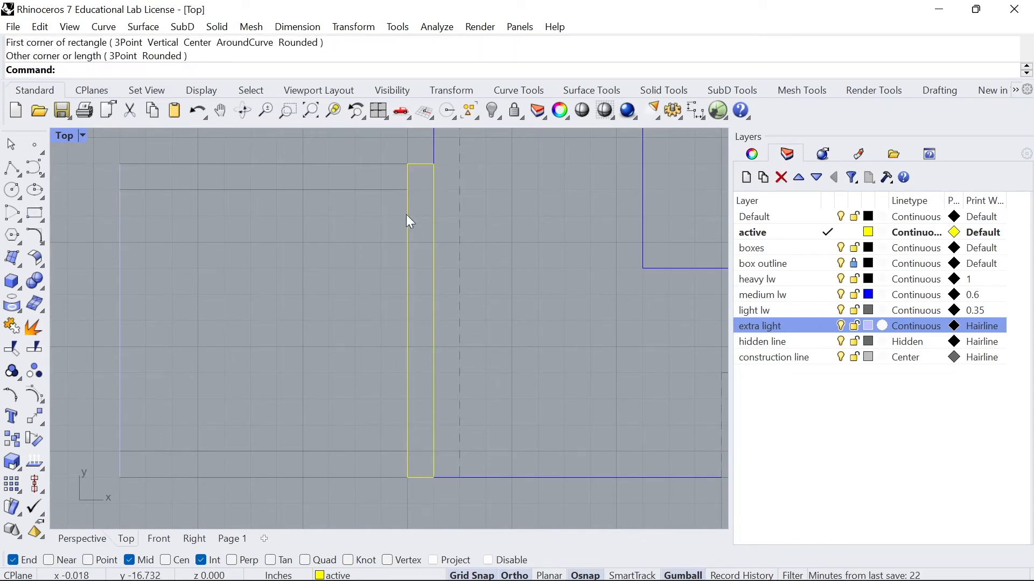
- Move the new narrow rectangle to the "light lw" layer
left_click(407, 214)
left_click(470, 263)
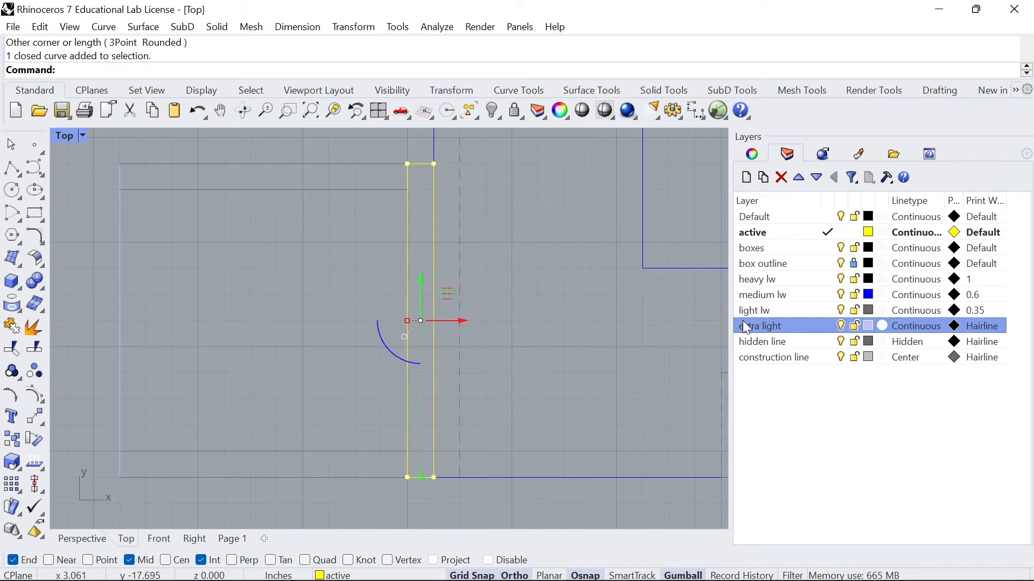
right_click(741, 321)
left_click(748, 312)
right_click(748, 315)
left_click(781, 507)
- Try moving the wedge's two remaining outline curves to the "extra light" layer, and undo the layer change
left_click(316, 284)
left_click_drag(316, 284, 242, 148)
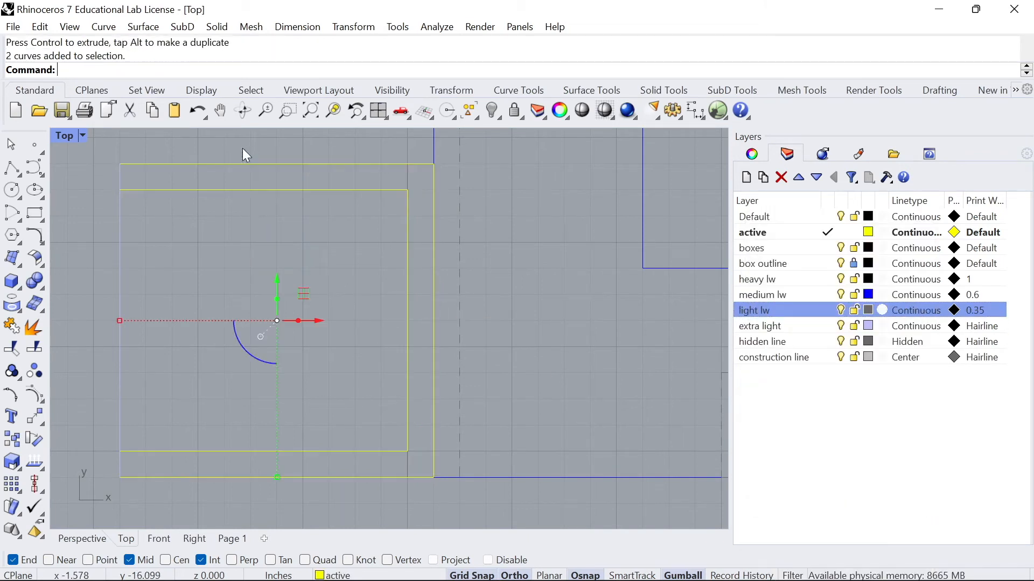
right_click(755, 328)
left_click(826, 506)
left_click(368, 271)
scroll(341, 246, "down", 3)
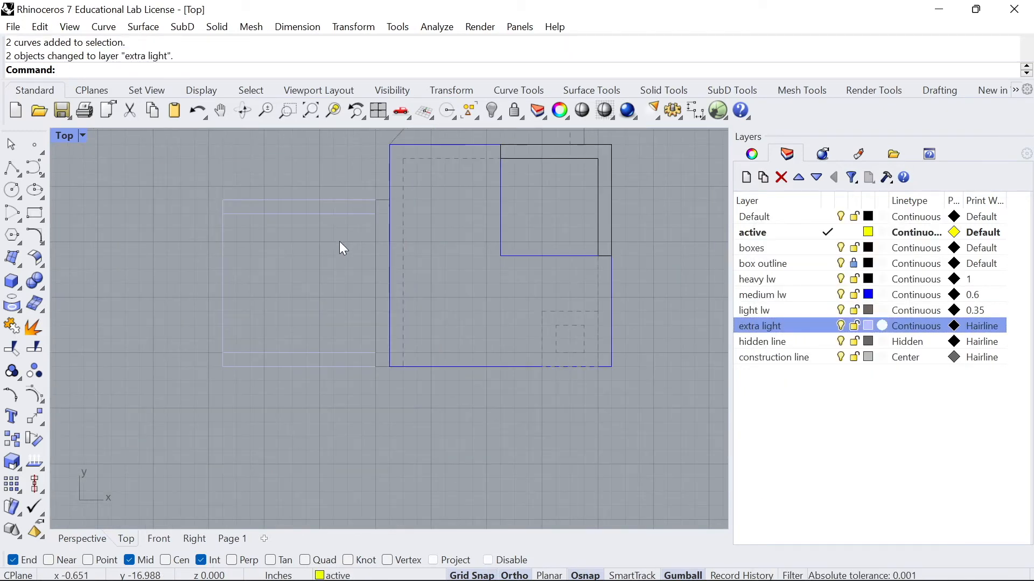
scroll(365, 227, "down", 2)
scroll(364, 226, "up", 1)
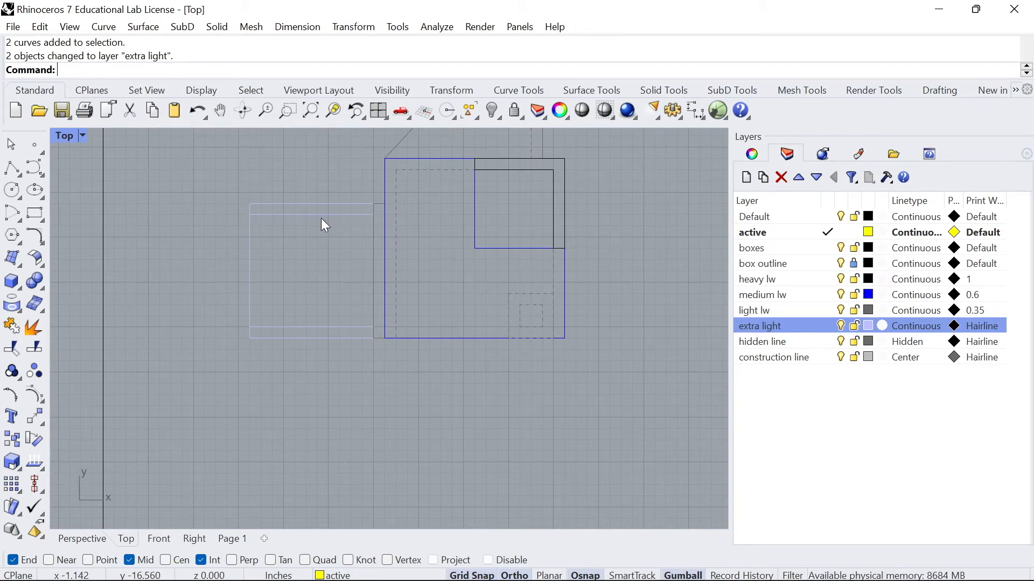
key("ctrl+z")
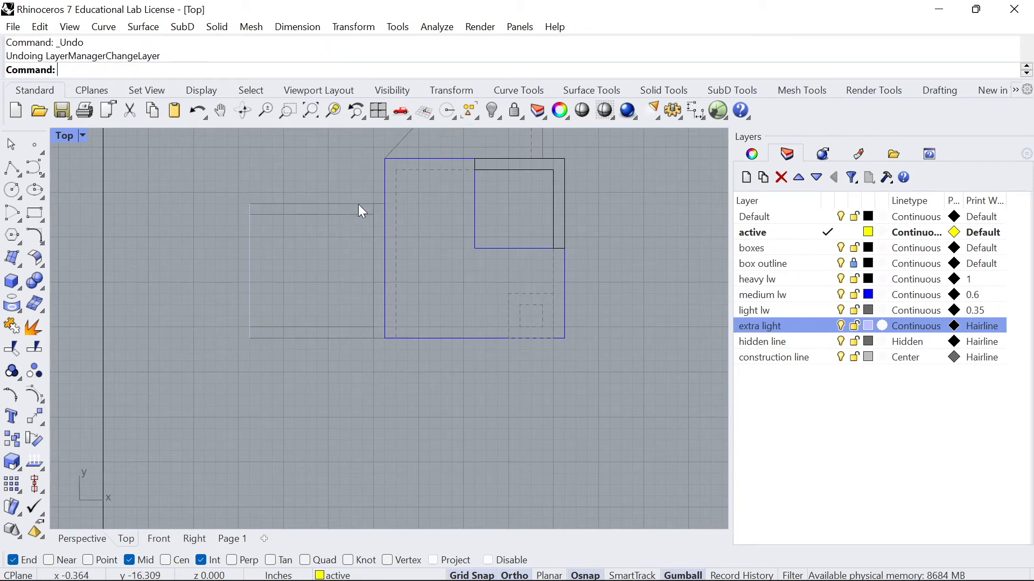
- Try deleting the narrow rectangle beside the main square, and undo the deletion
scroll(334, 228, "up", 1)
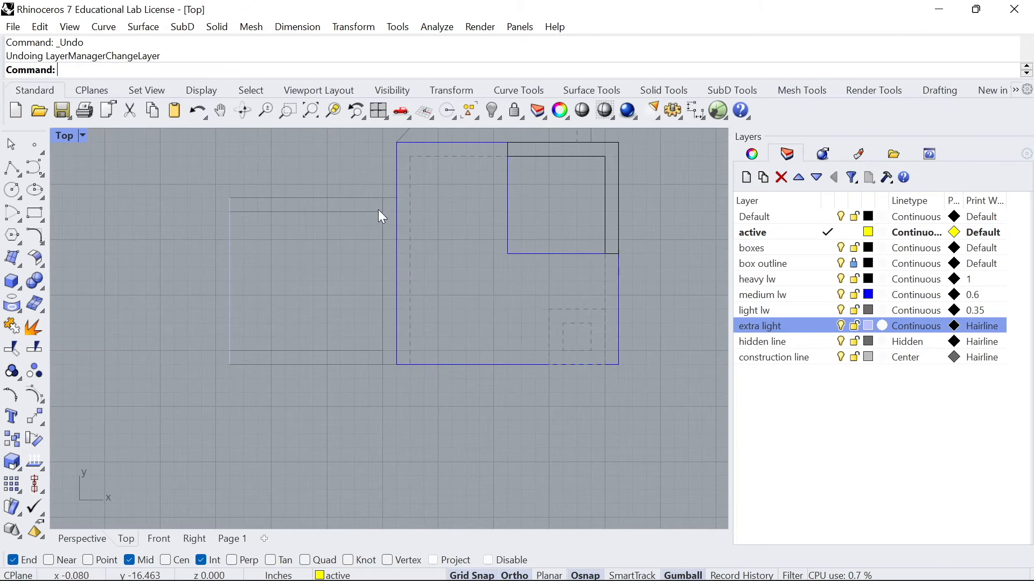
scroll(382, 212, "up", 2)
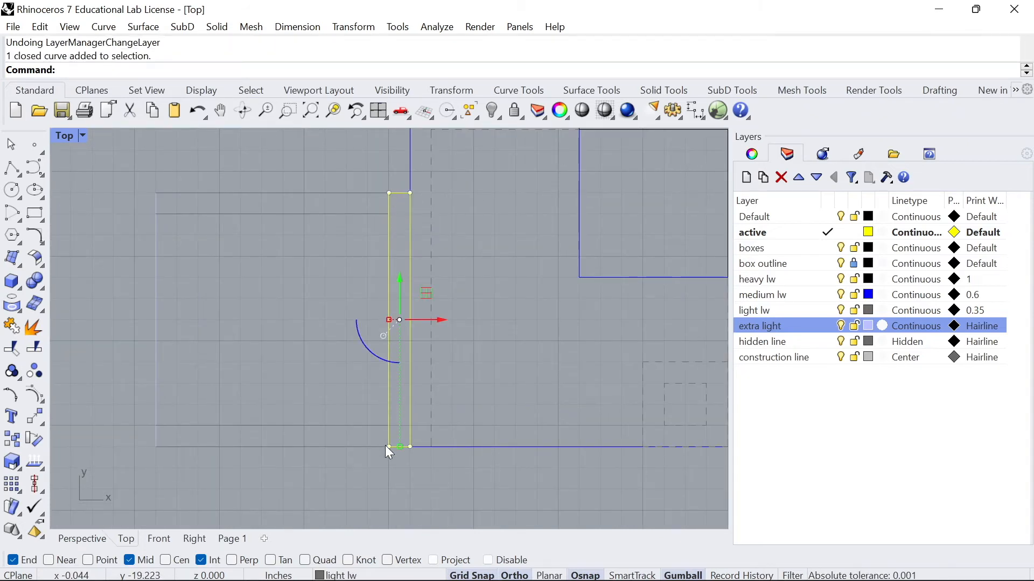
left_click(383, 179)
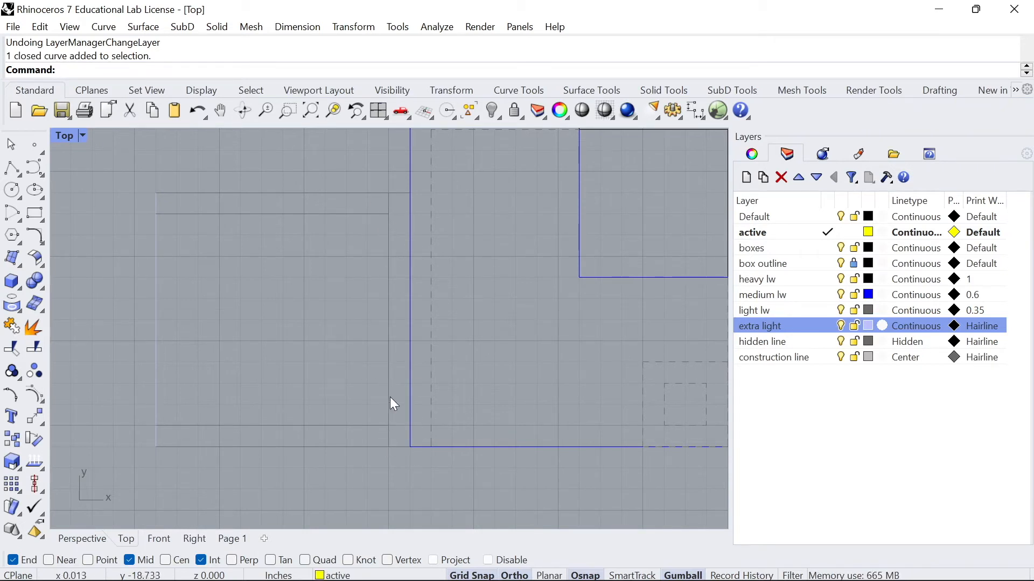
scroll(387, 199, "down", 3)
scroll(385, 201, "up", 3)
left_click(387, 200)
key("Delete")
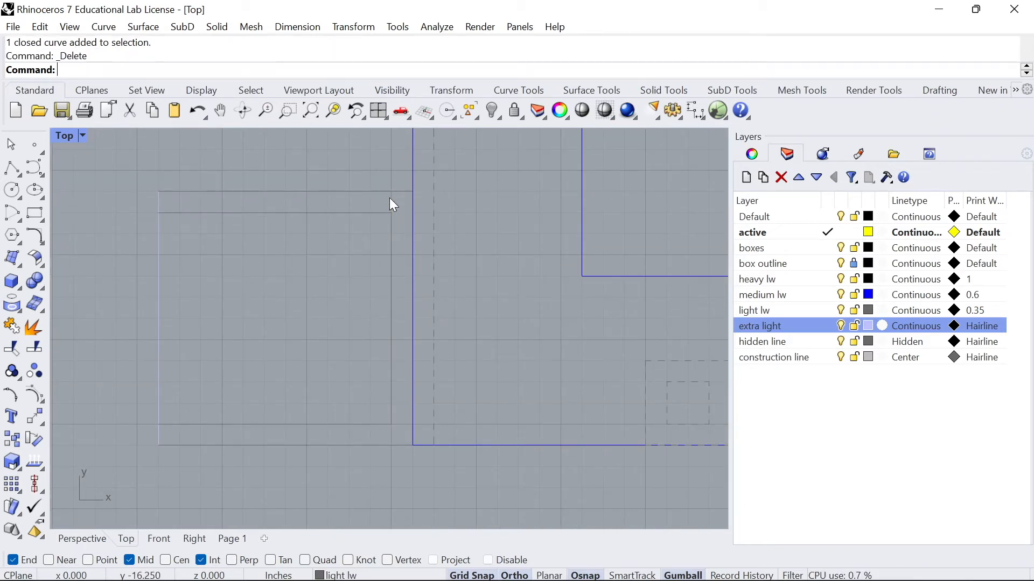
scroll(384, 231, "down", 2)
scroll(375, 208, "up", 1)
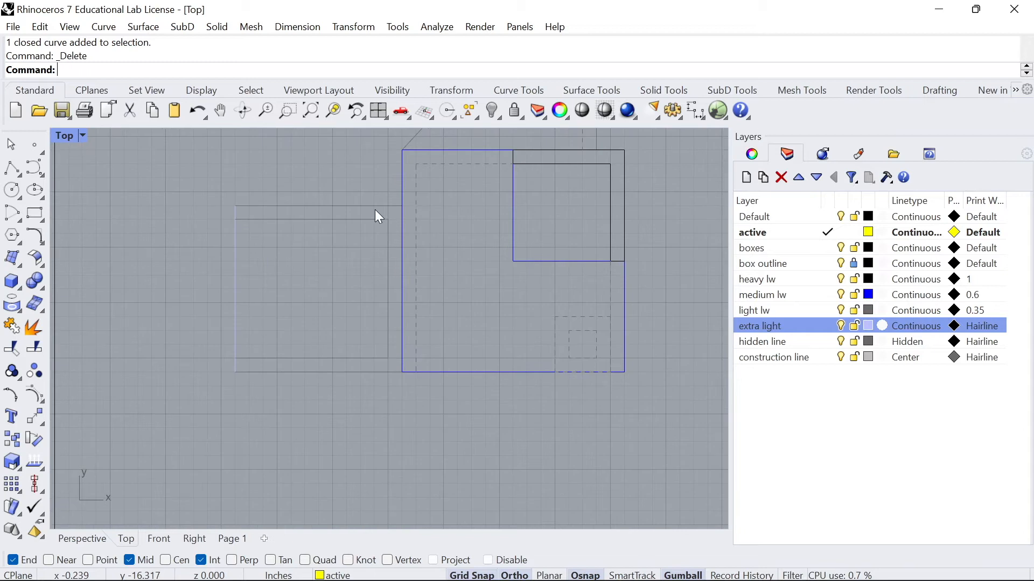
key("ctrl+z")
scroll(383, 205, "up", 2)
key("Escape")
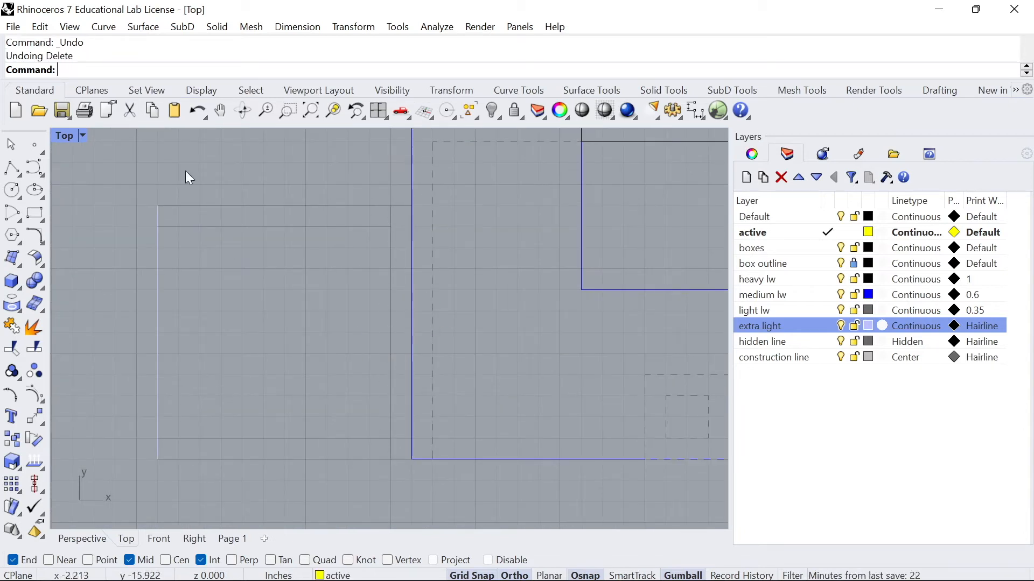
- Check the wedge's edges in the shaded perspective view against the line drawing in the top view
double_click(65, 136)
scroll(560, 213, "up", 5)
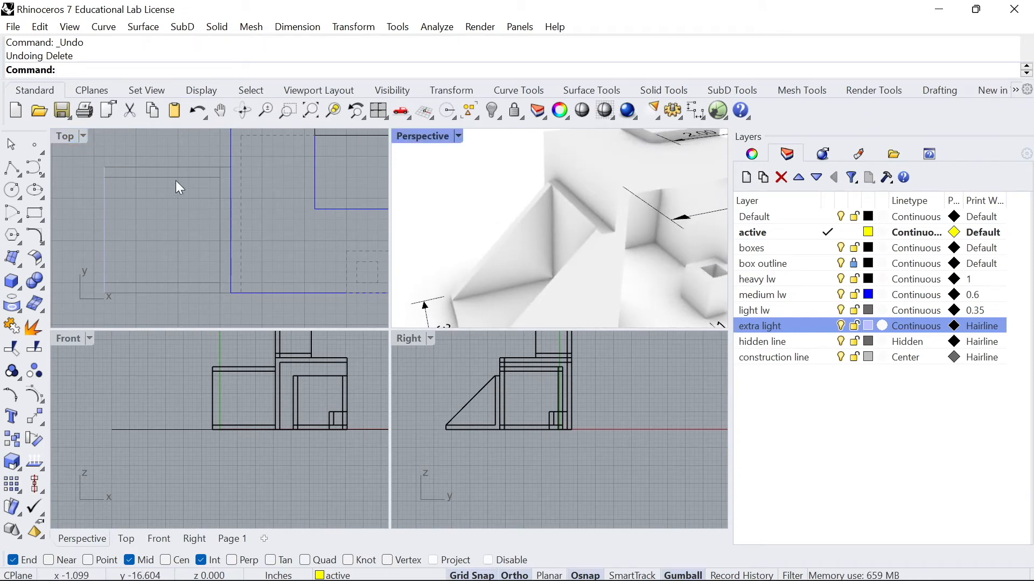
scroll(255, 212, "down", 4)
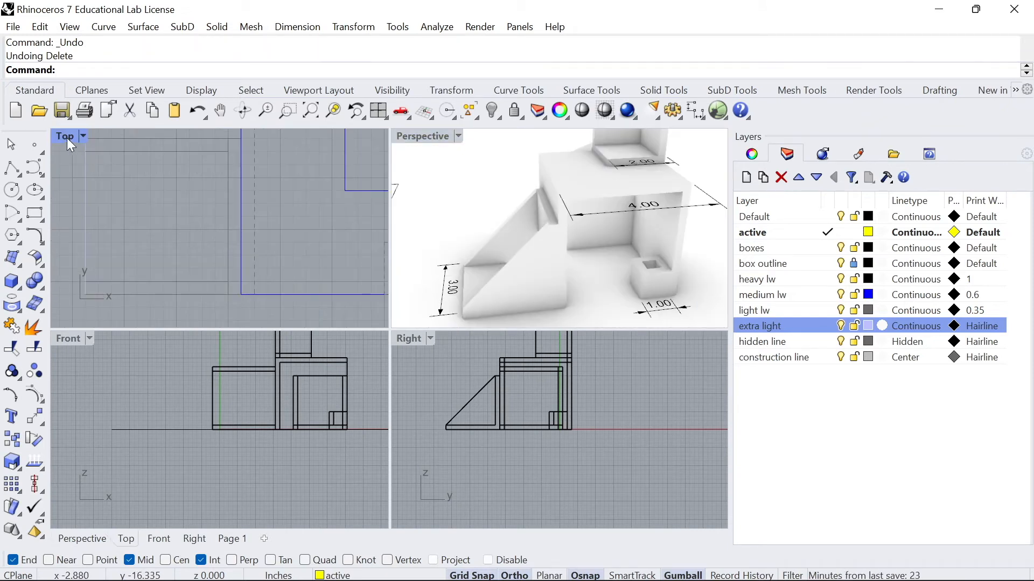
double_click(65, 136)
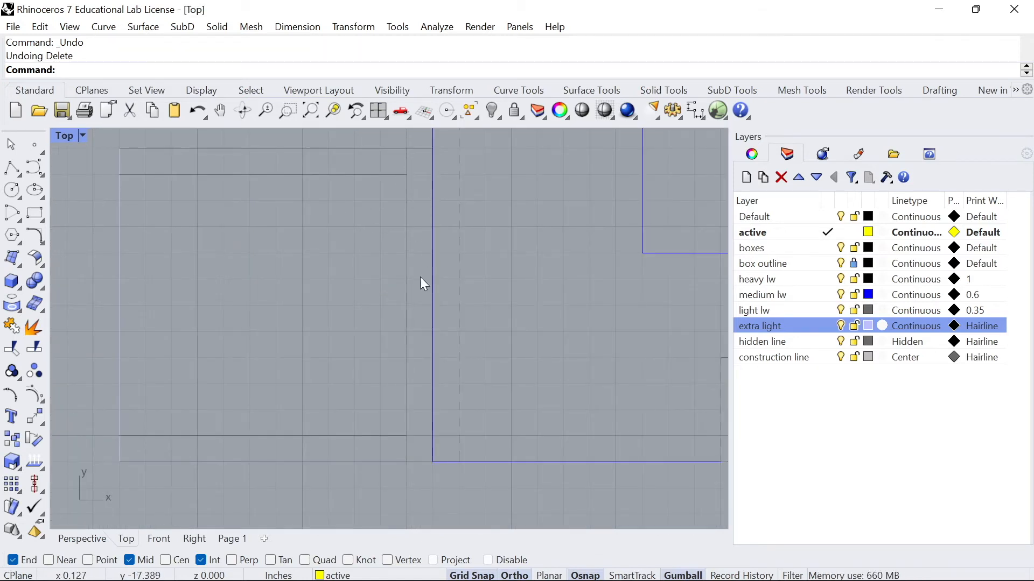
scroll(415, 338, "down", 3)
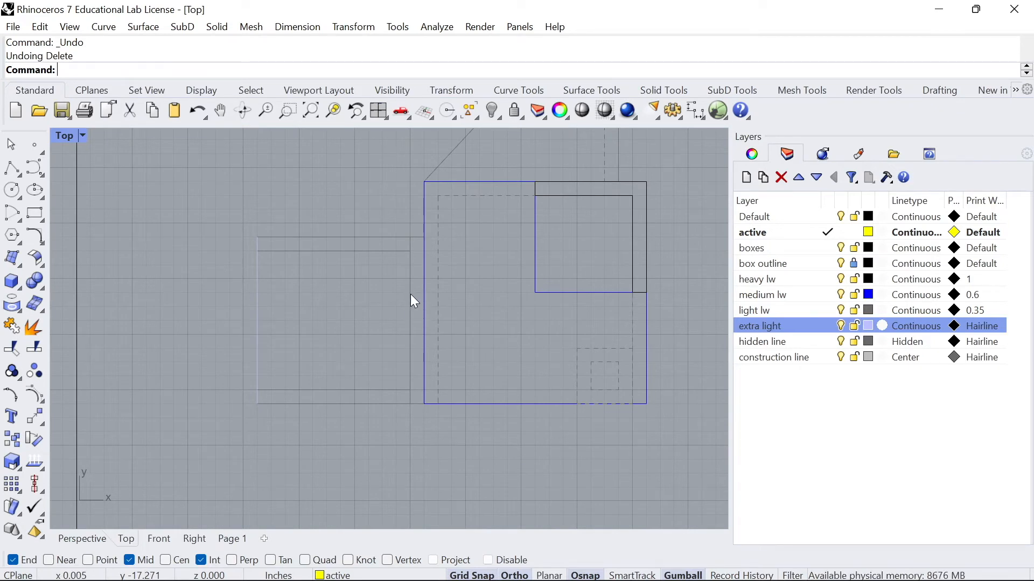
scroll(344, 305, "down", 4)
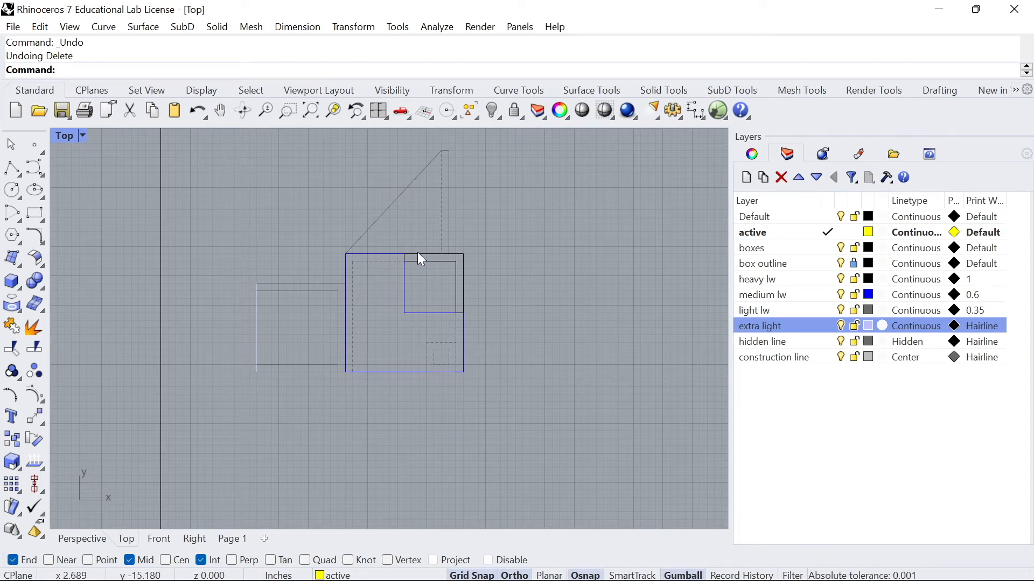
- Open the Page 1 layout and set the PrintDisplay state to On
left_click(231, 538)
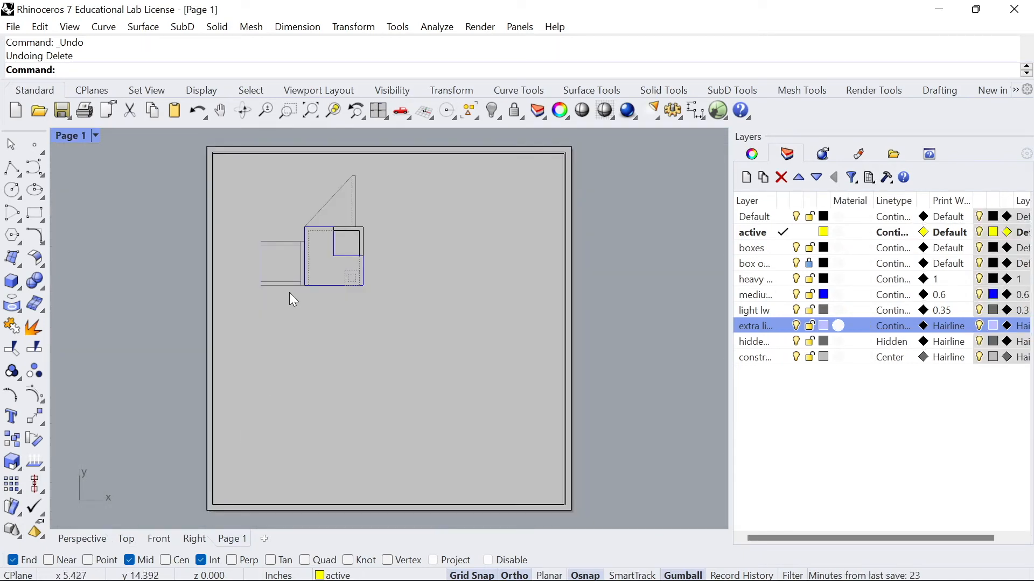
scroll(290, 242, "up", 2)
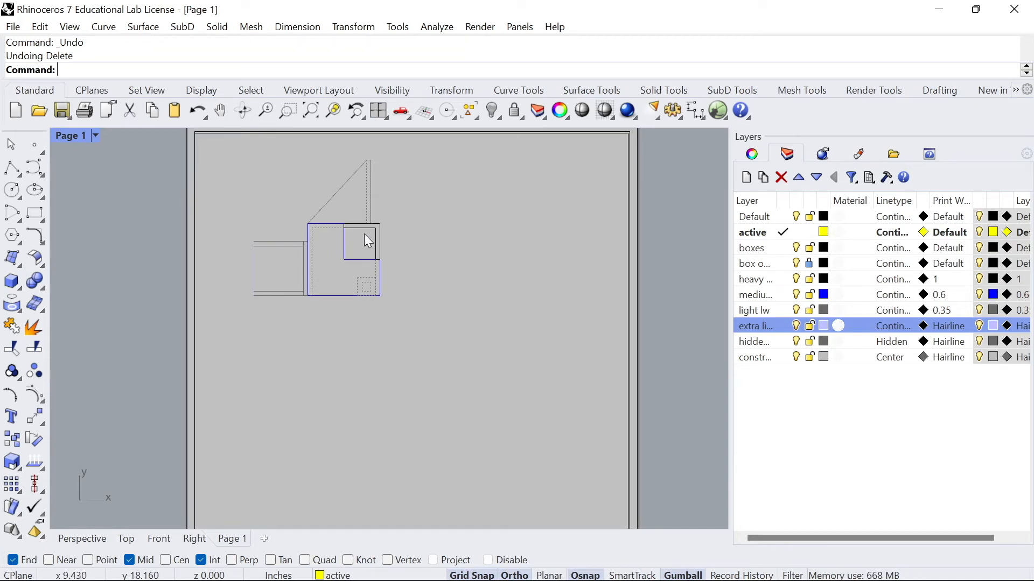
scroll(365, 242, "up", 5)
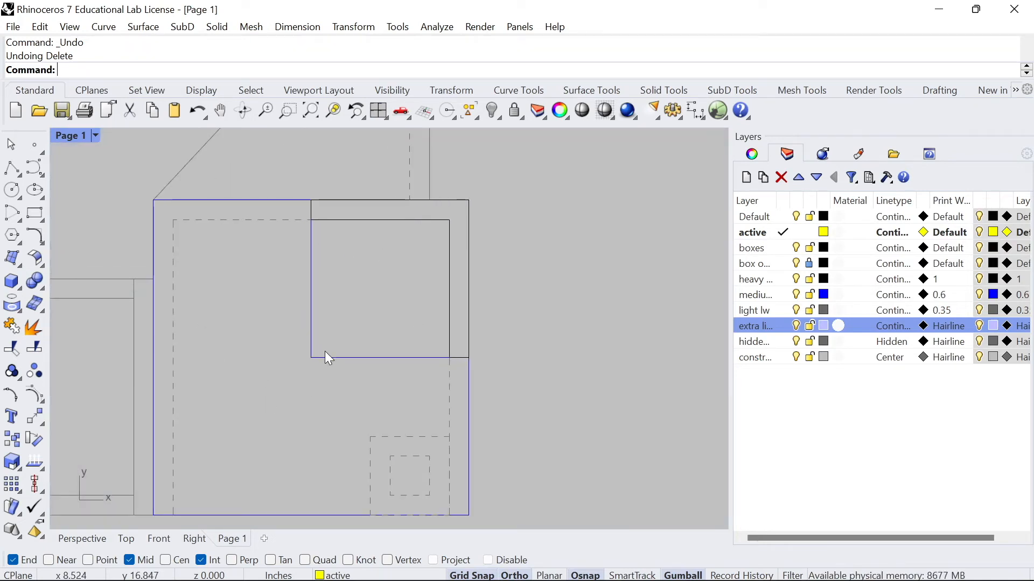
left_click(810, 263)
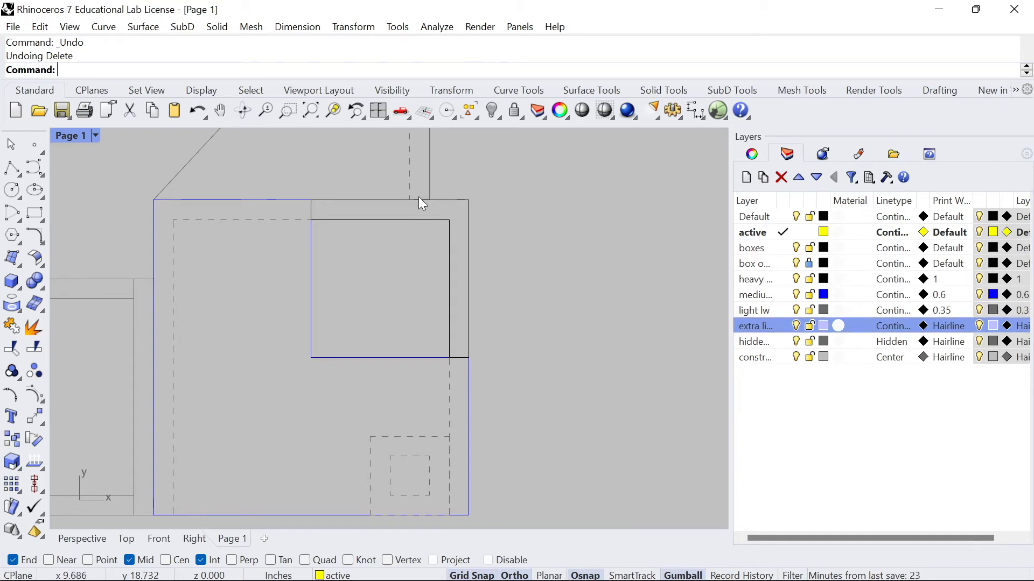
scroll(305, 305, "down", 2)
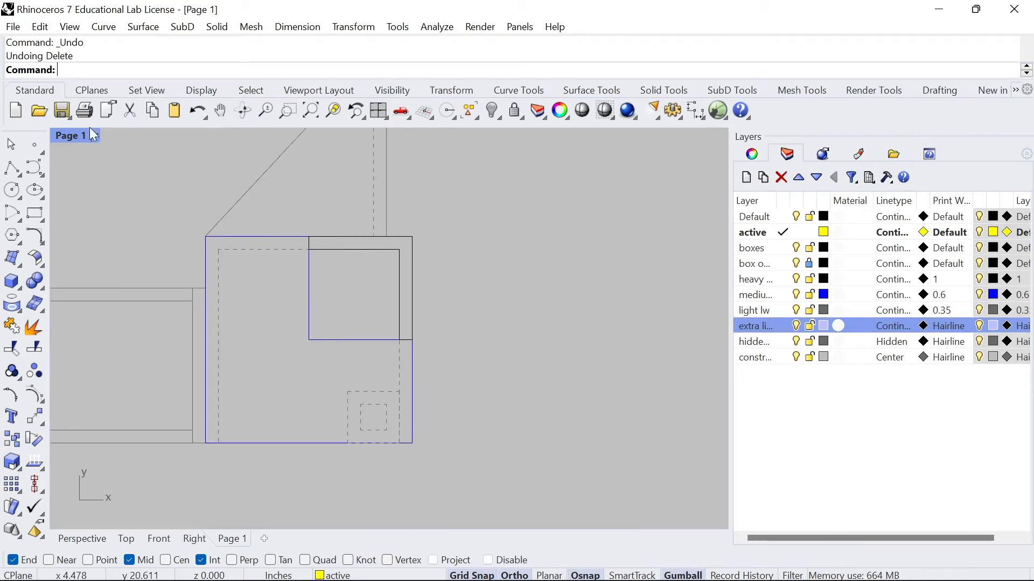
type("Prin")
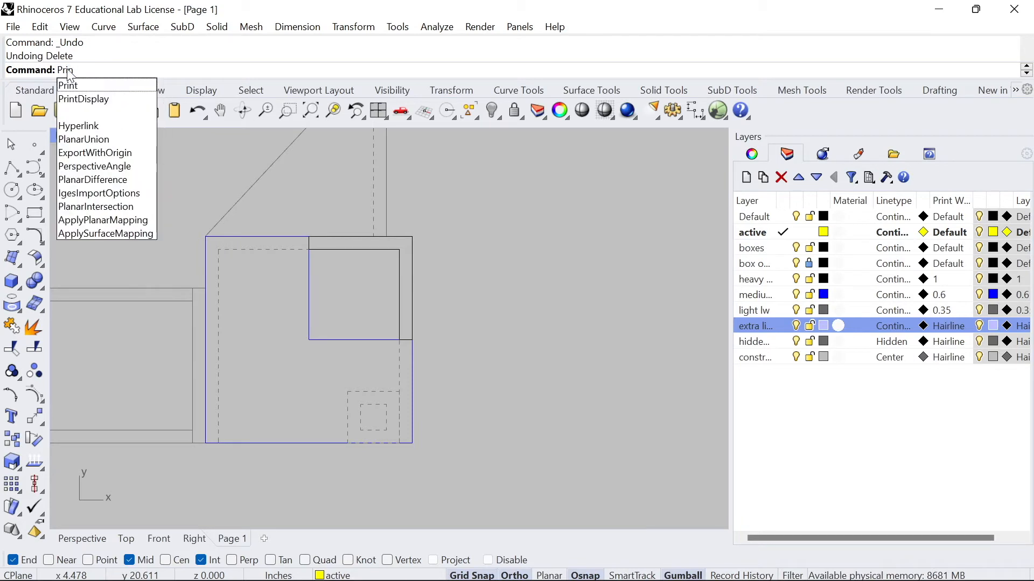
left_click(83, 99)
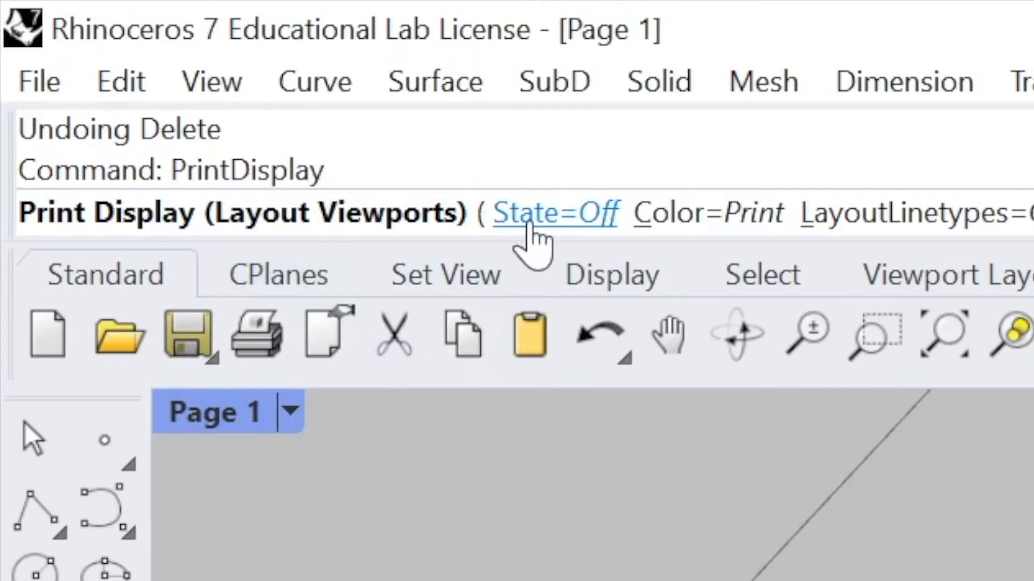
left_click(546, 215)
left_click(229, 215)
- Examine the printed line weights and hidden linetypes of the main square, corner box and wedge on Page 1
scroll(317, 269, "down", 2)
right_click_drag(310, 280, 378, 310)
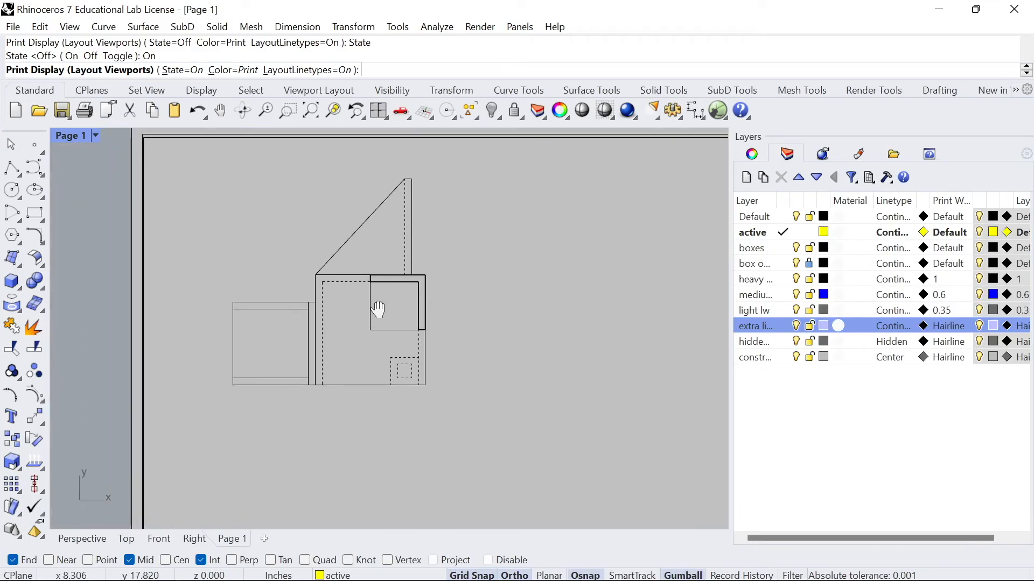
scroll(335, 276, "up", 4)
scroll(327, 327, "up", 4)
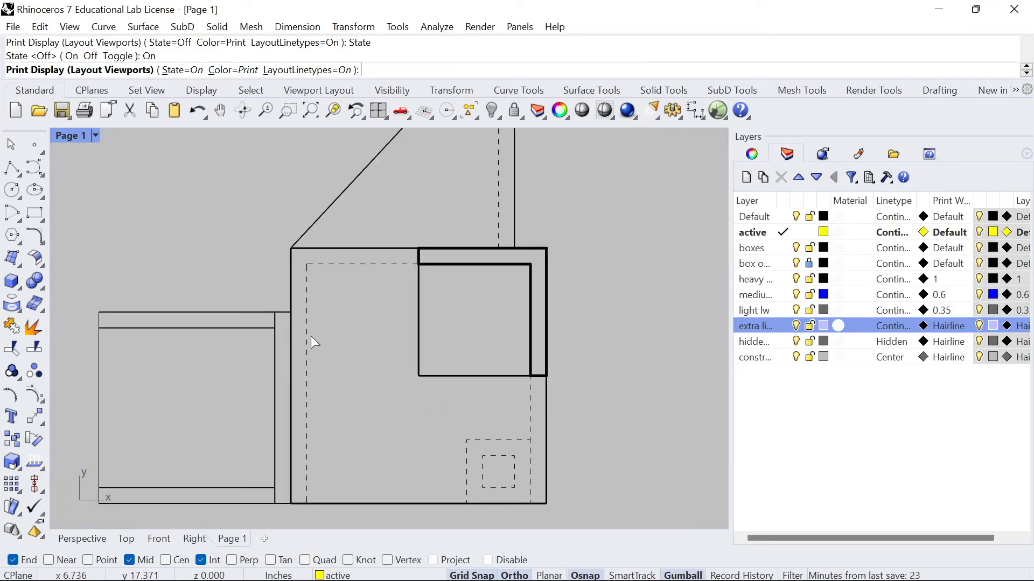
scroll(279, 319, "down", 2)
scroll(274, 320, "up", 1)
right_click_drag(273, 313, 297, 365)
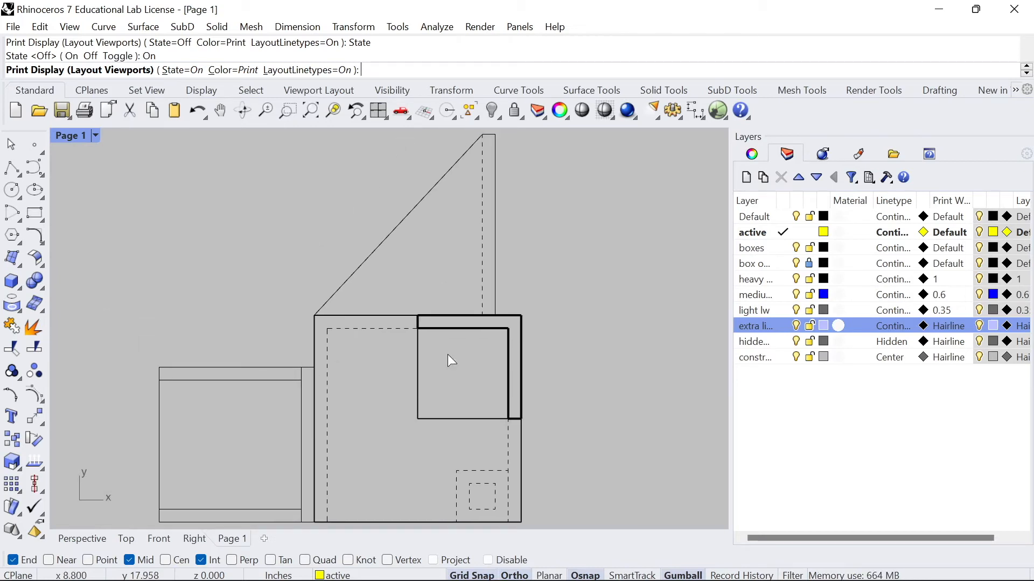
scroll(434, 293, "up", 5)
scroll(434, 293, "down", 2)
right_click_drag(376, 377, 486, 251)
right_click_drag(246, 419, 296, 311)
scroll(238, 381, "up", 2)
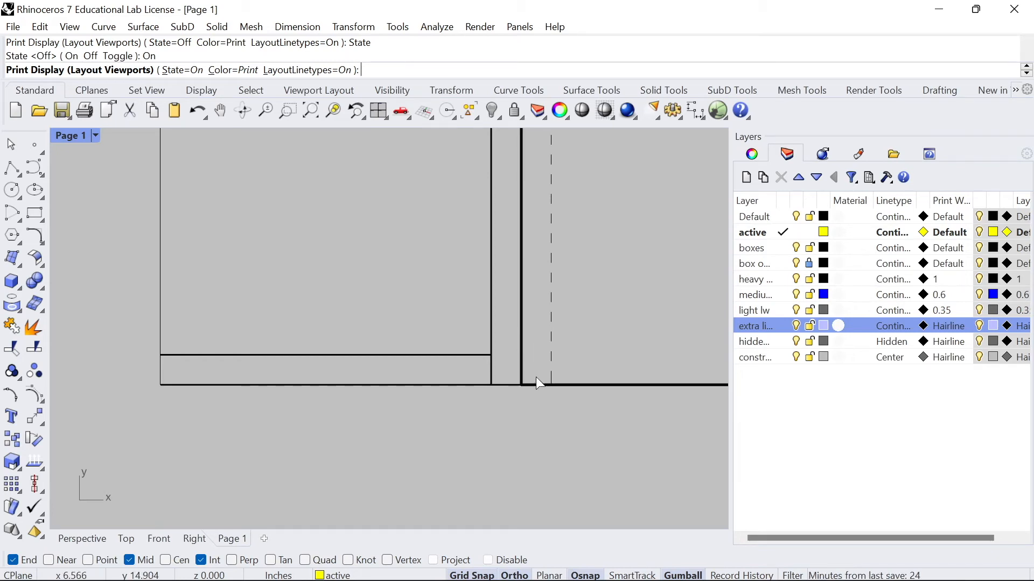
mouse_move(181, 340)
right_mouse_down()
mouse_move(221, 408)
mouse_move(223, 445)
right_mouse_up()
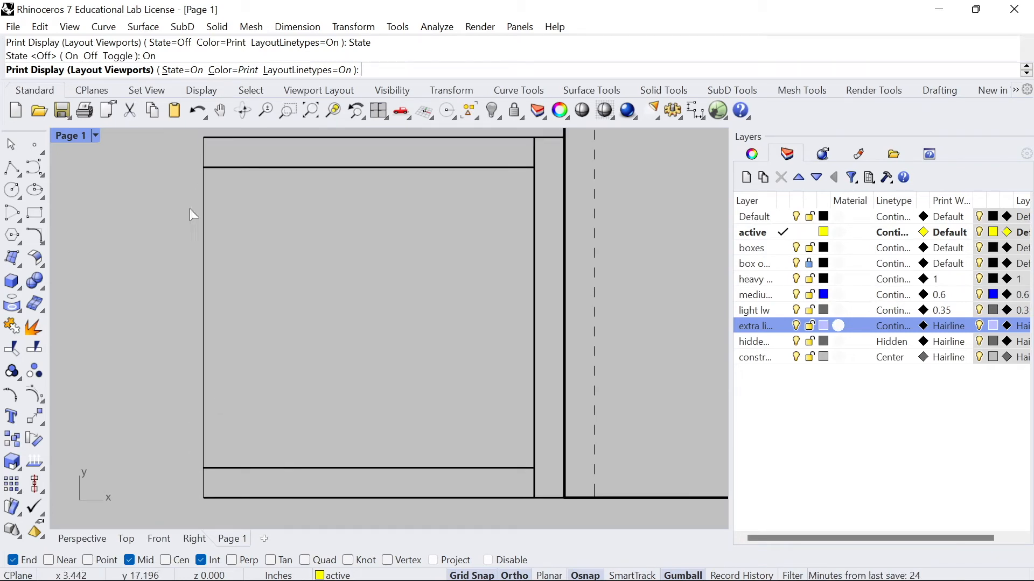
- Examine the printed line weights of the whole plan drawing on the Page 1 layout
scroll(205, 377, "down", 3)
scroll(304, 267, "up", 5)
scroll(434, 370, "down", 4)
mouse_move(375, 299)
right_mouse_down()
mouse_move(385, 253)
mouse_move(390, 284)
right_mouse_up()
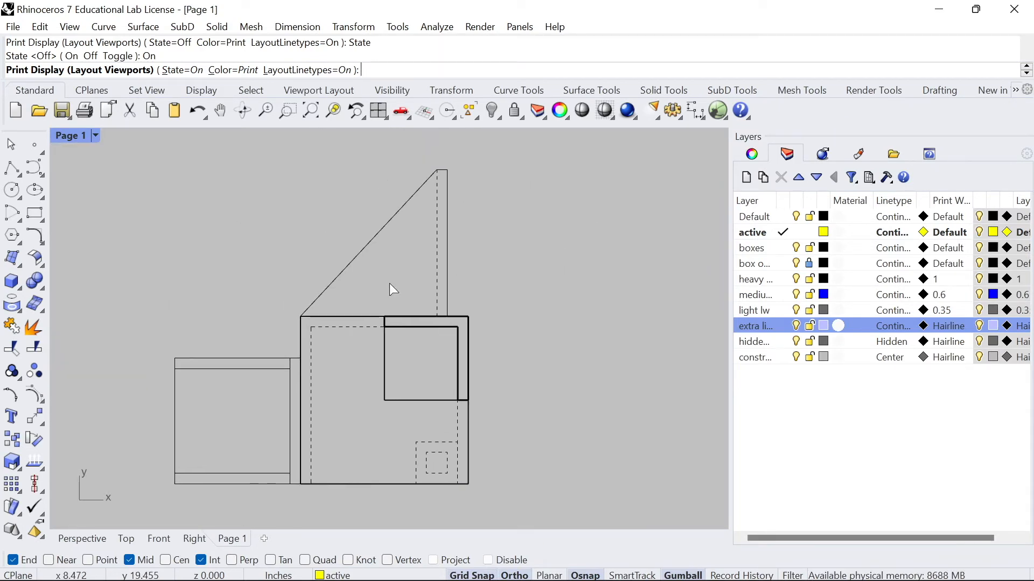
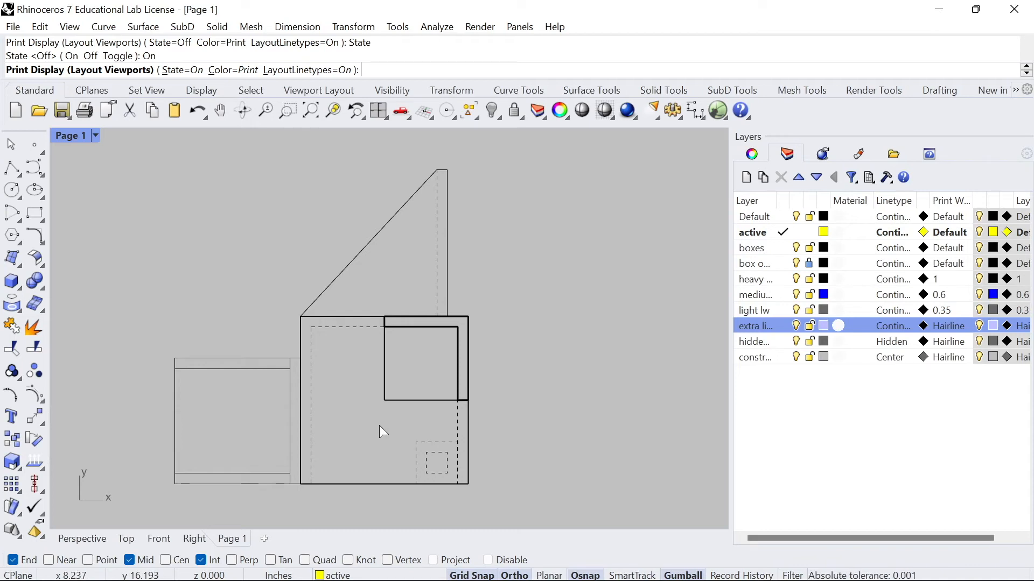
scroll(379, 425, "down", 5)
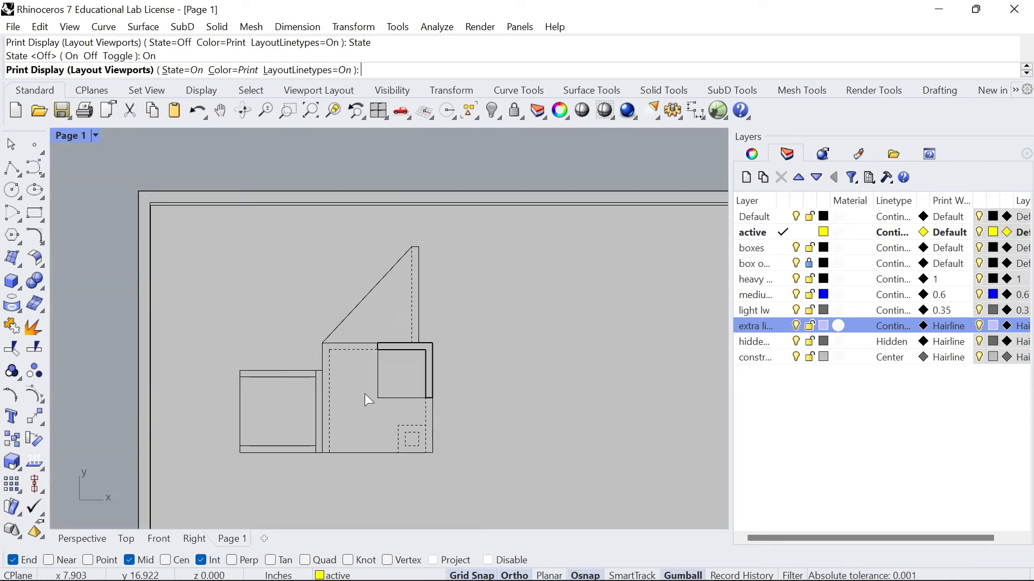
right_click_drag(331, 382, 324, 334)
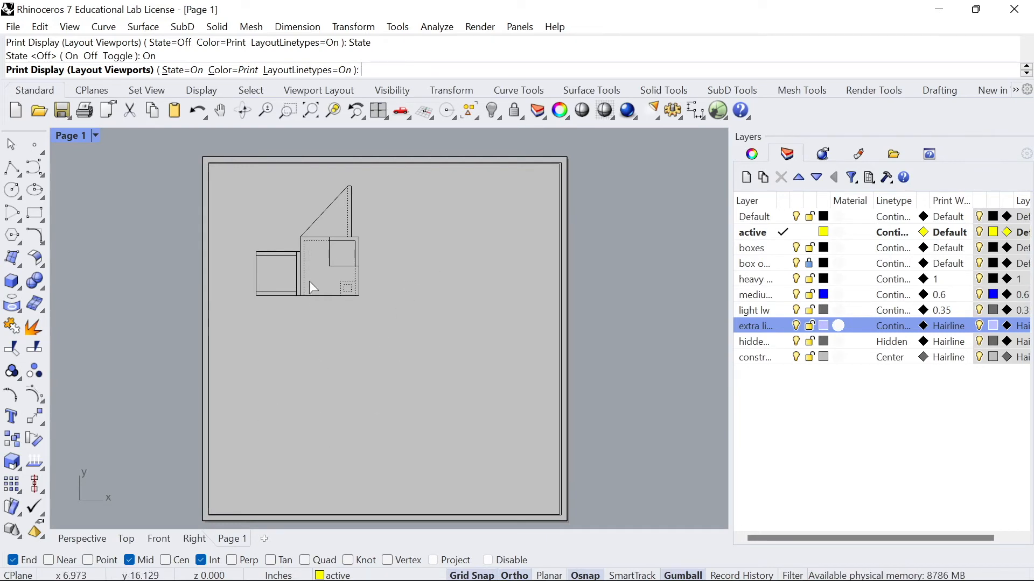
- Go back to the four-viewport model space and inspect the box volumes from the front in the perspective view
double_click(66, 134)
scroll(250, 257, "down", 2)
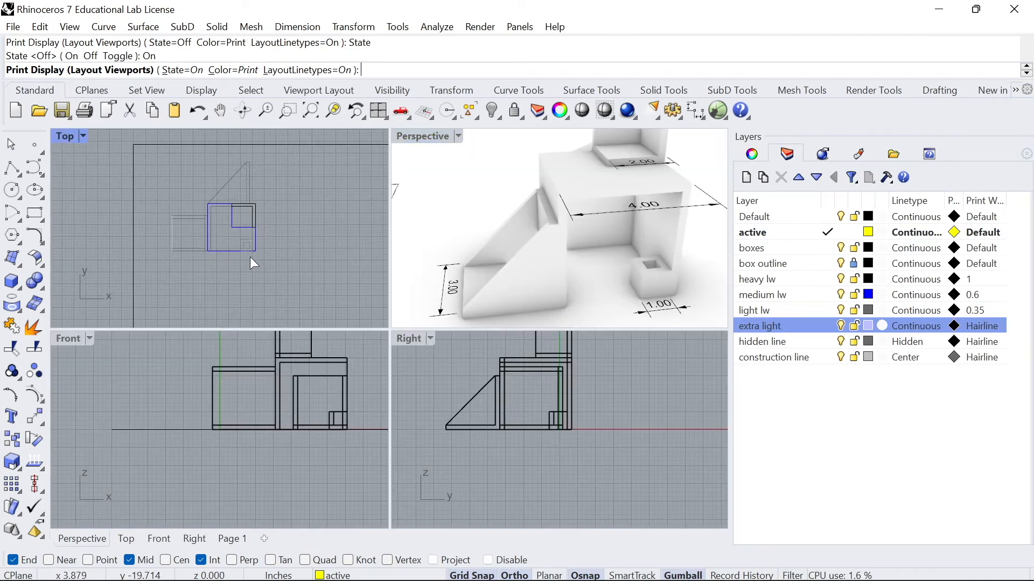
right_click_drag(547, 281, 557, 302)
scroll(562, 273, "down", 5)
right_click_drag(343, 208, 354, 231)
right_click_drag(486, 249, 511, 249)
- Draw a vertical polyline about 5.75 in long straight down from the main square's lower-right corner in the top view
right_click_drag(266, 272, 281, 221)
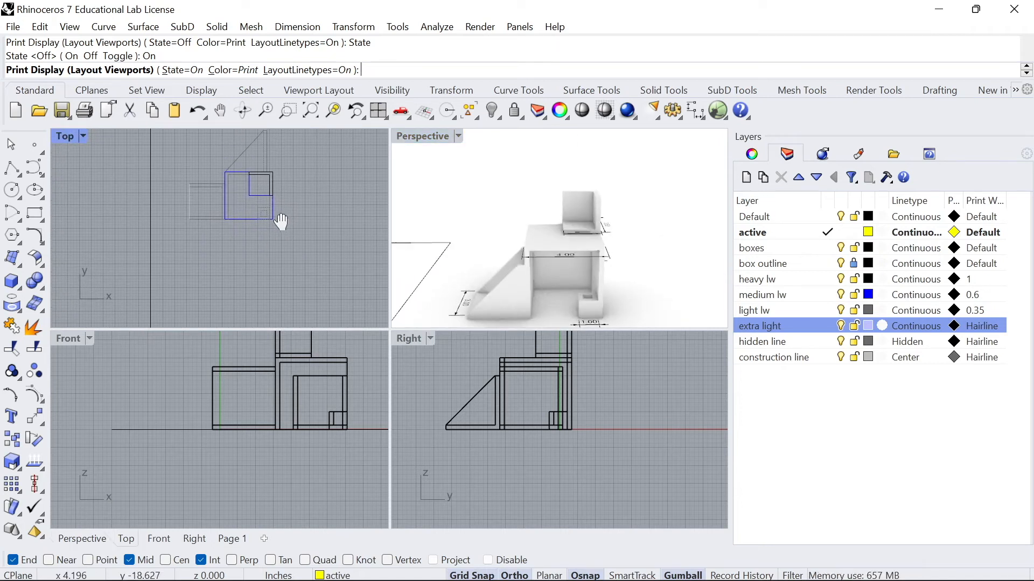
scroll(246, 232, "up", 2)
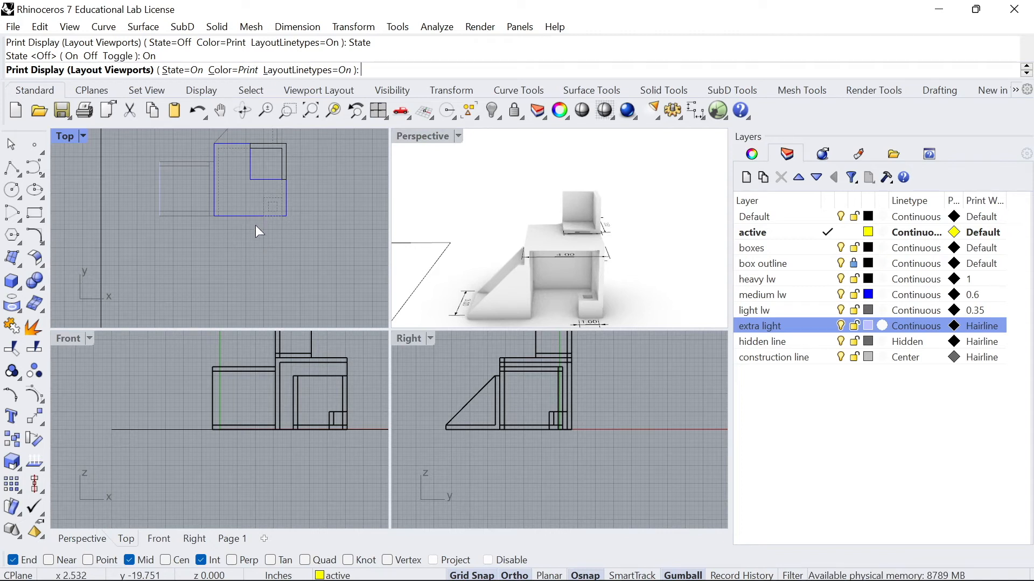
scroll(254, 225, "down", 2)
left_click(12, 168)
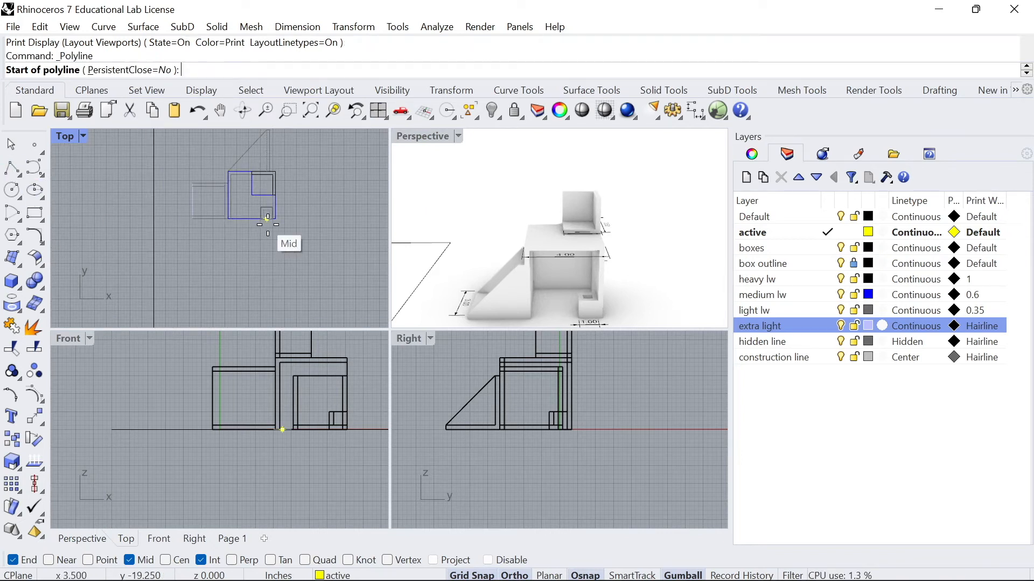
left_click(276, 220)
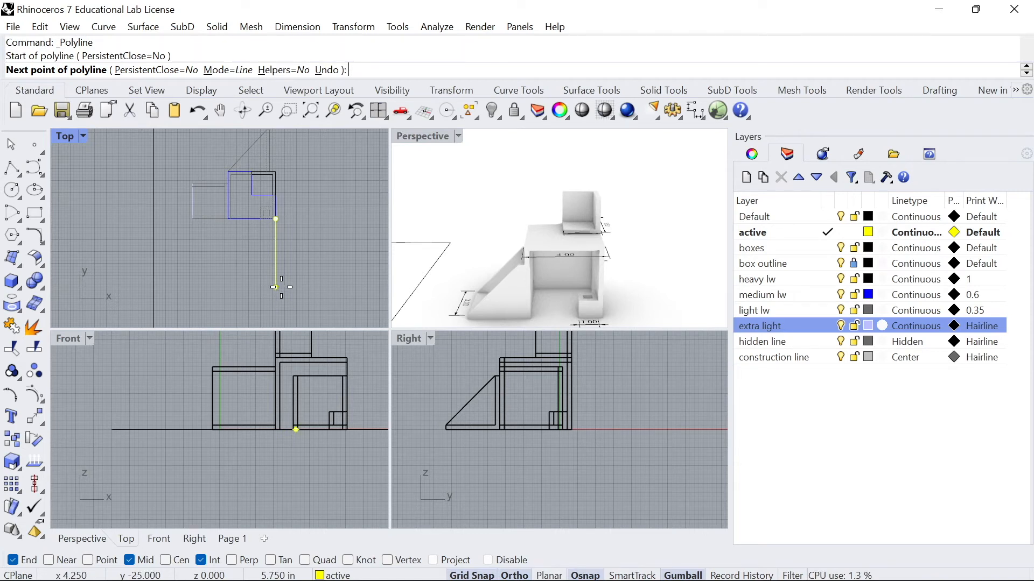
left_click(281, 287)
key("Return")
key("Return")
key("Escape")
- Move the new vertical line to the construction line layer
left_click(277, 253)
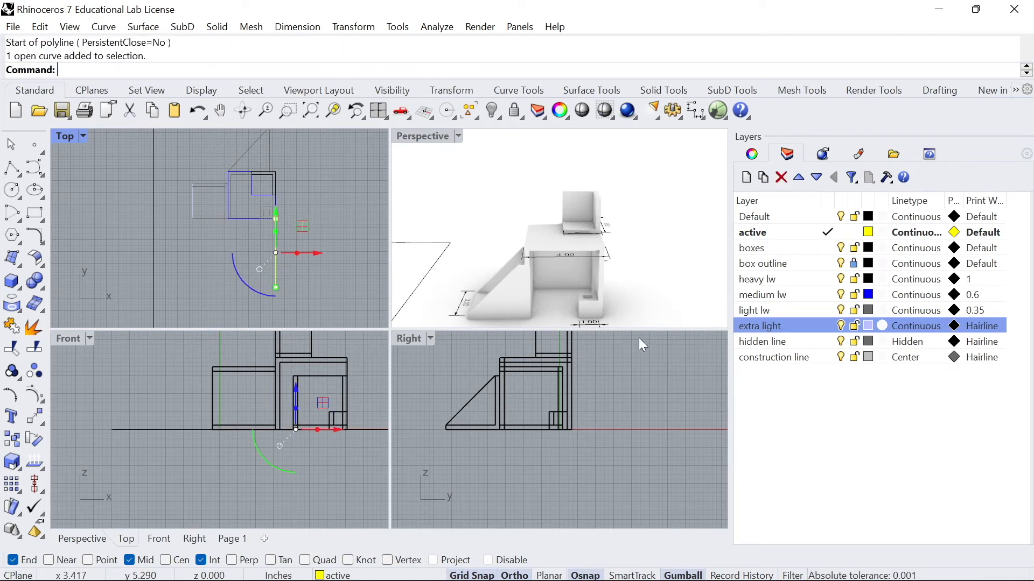
right_click(751, 359)
left_click(813, 509)
left_click(322, 280)
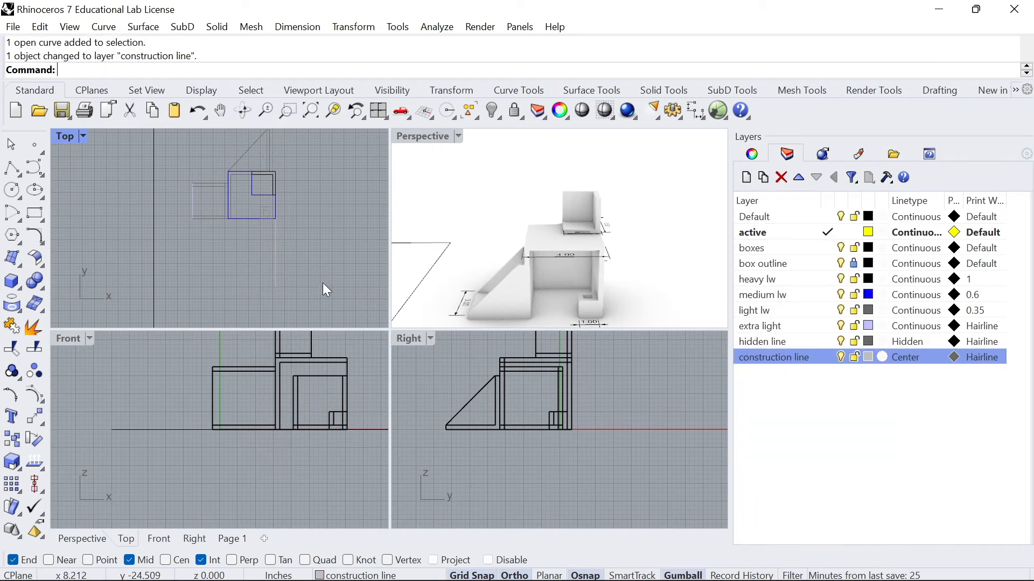
- Copy the construction line from the main square's lower-right corner to its lower-left corner and to the side box's lower-left corner
left_click(256, 246)
type("Copy")
key("Return")
scroll(278, 235, "up", 3)
left_click(279, 237)
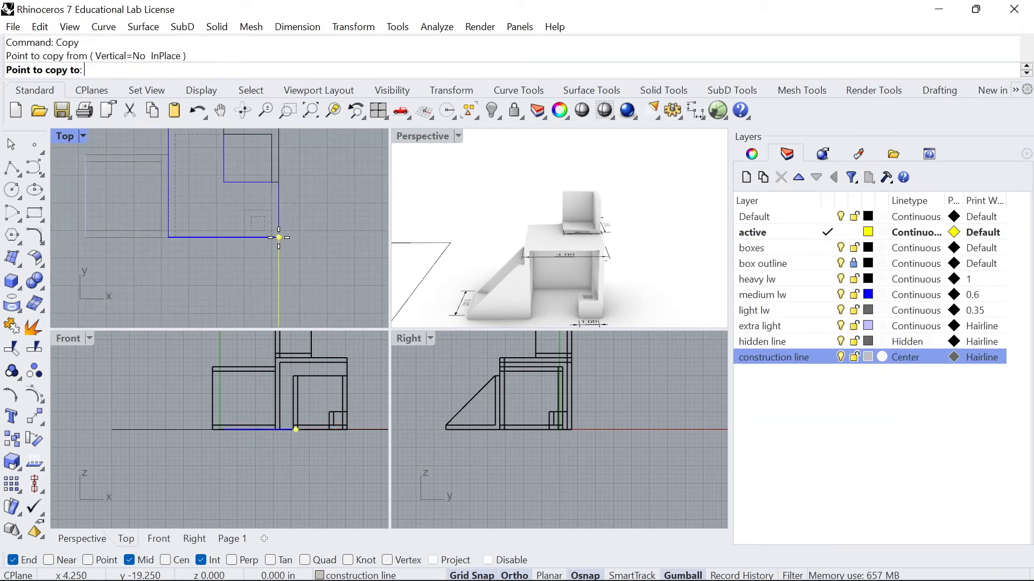
left_click(168, 237)
left_click(86, 238)
scroll(158, 233, "down", 3)
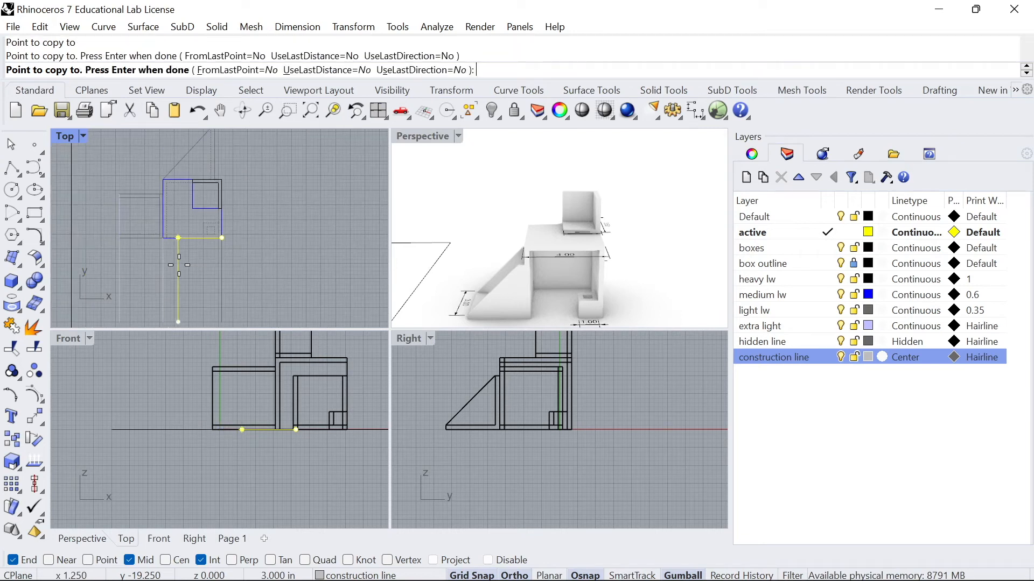
scroll(226, 286, "down", 4)
key("Return")
scroll(220, 250, "up", 6)
key("Escape")
- Draw a 4 by 4 inch square beside the lower end of the rightmost construction line
right_click_drag(190, 279, 218, 214)
scroll(218, 214, "down", 2)
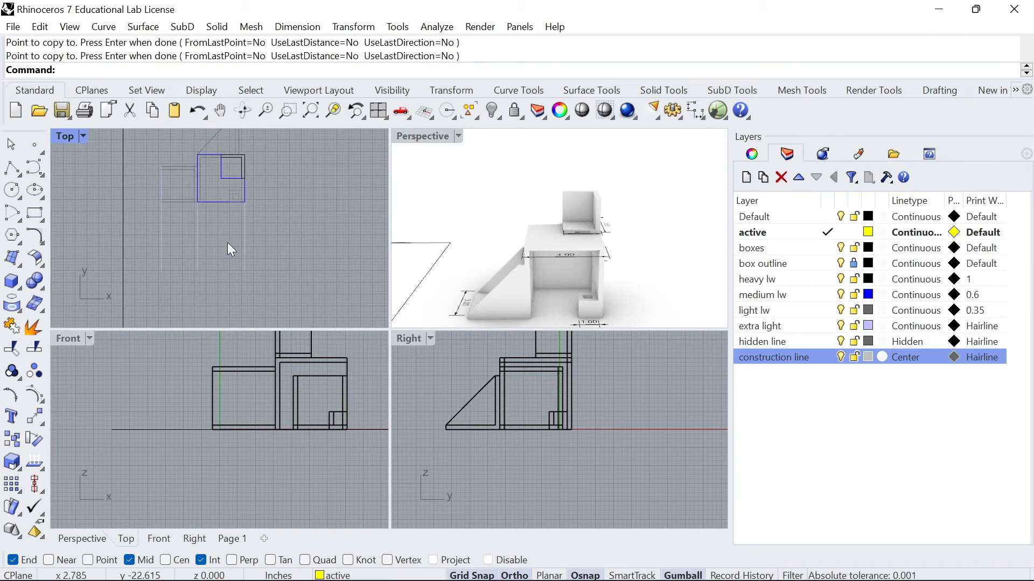
left_click(42, 217)
right_click_drag(251, 305, 247, 274)
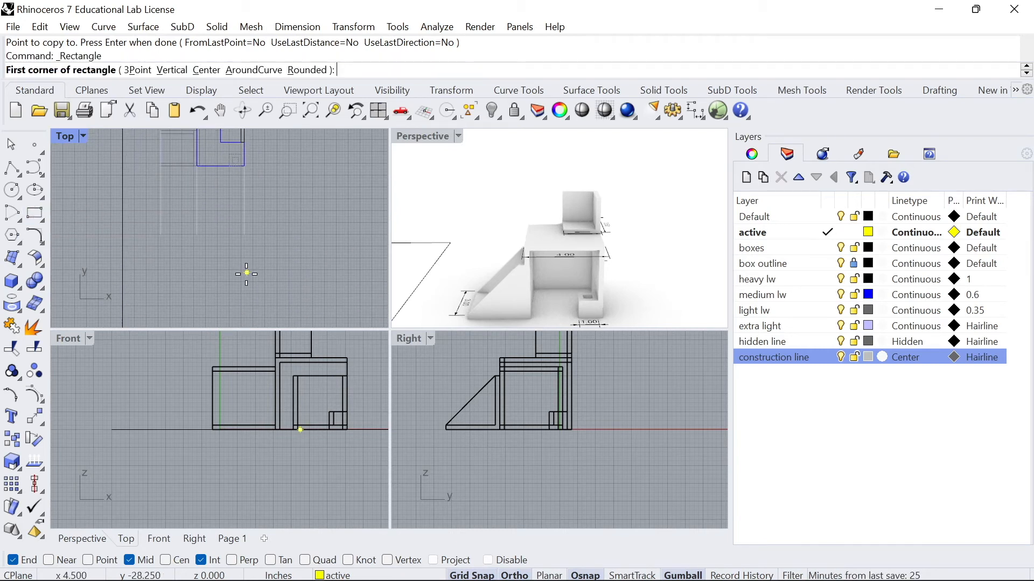
left_click(244, 235)
type("4")
key("Return")
key("Return")
- Move the 4-inch square by its upper-right corner onto the lower end of the rightmost construction line
left_click(269, 188)
type("M")
key("Return")
left_click(294, 187)
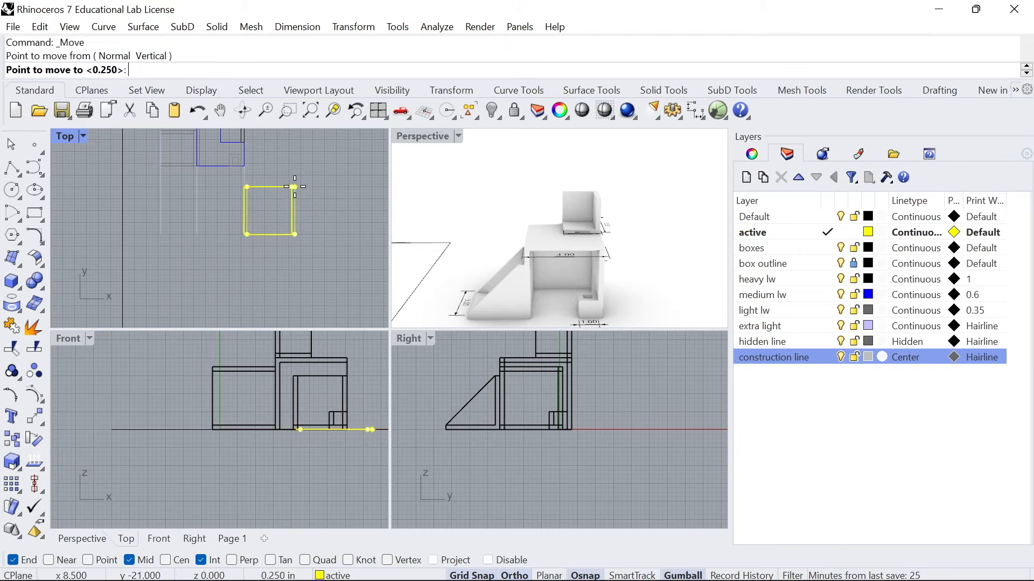
left_click(244, 235)
left_click(224, 190)
- Draw a 3 by 3 inch square beside the 4-inch square below the plan for the wedge-side box
scroll(224, 189, "up", 2)
right_click_drag(202, 213, 230, 263)
right_click_drag(452, 273, 455, 236)
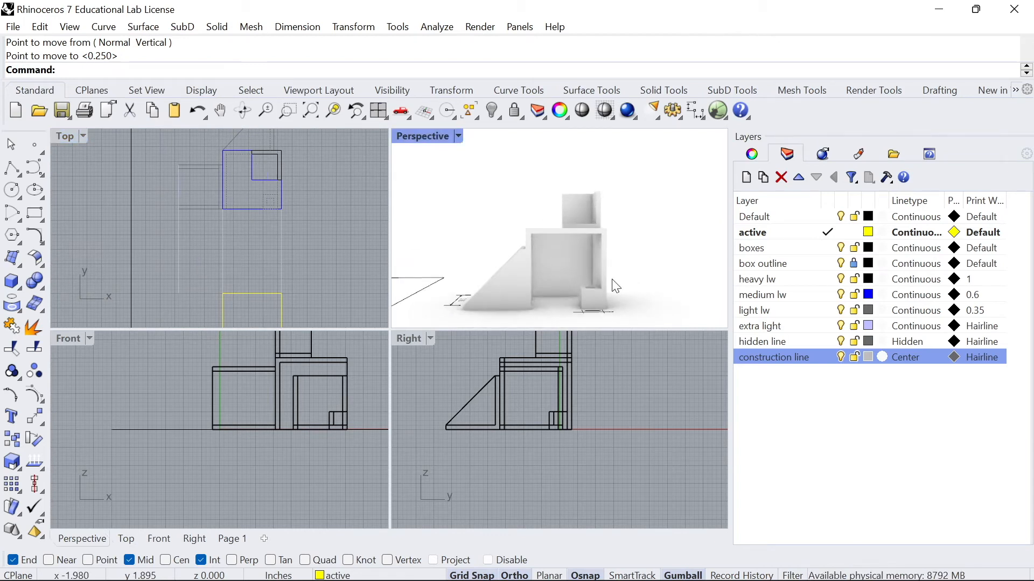
mouse_move(272, 265)
right_mouse_down()
mouse_move(253, 227)
mouse_move(266, 237)
mouse_move(258, 251)
right_mouse_up()
mouse_move(204, 189)
right_mouse_down()
mouse_move(180, 178)
mouse_move(197, 195)
right_mouse_up()
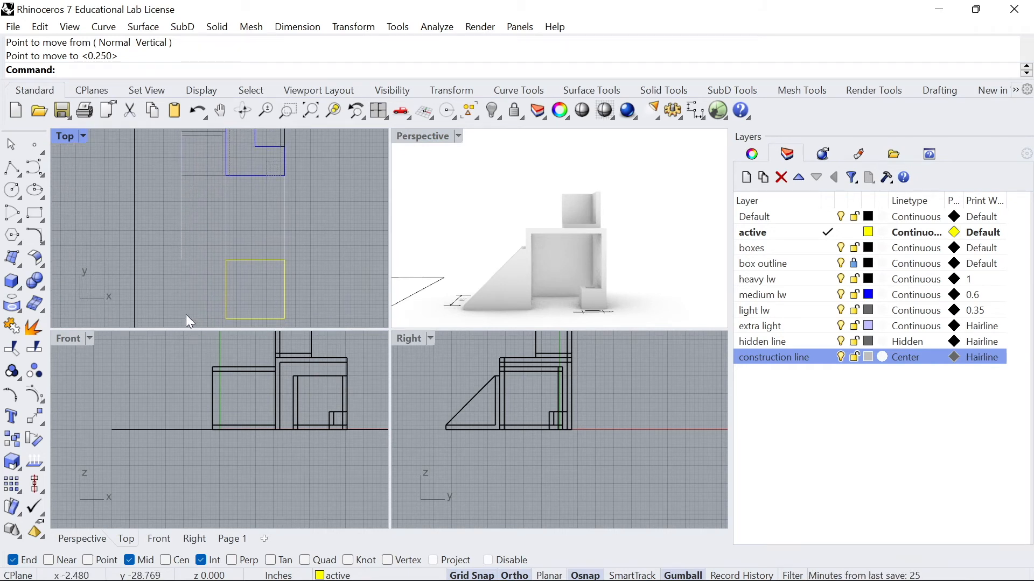
left_click(36, 214)
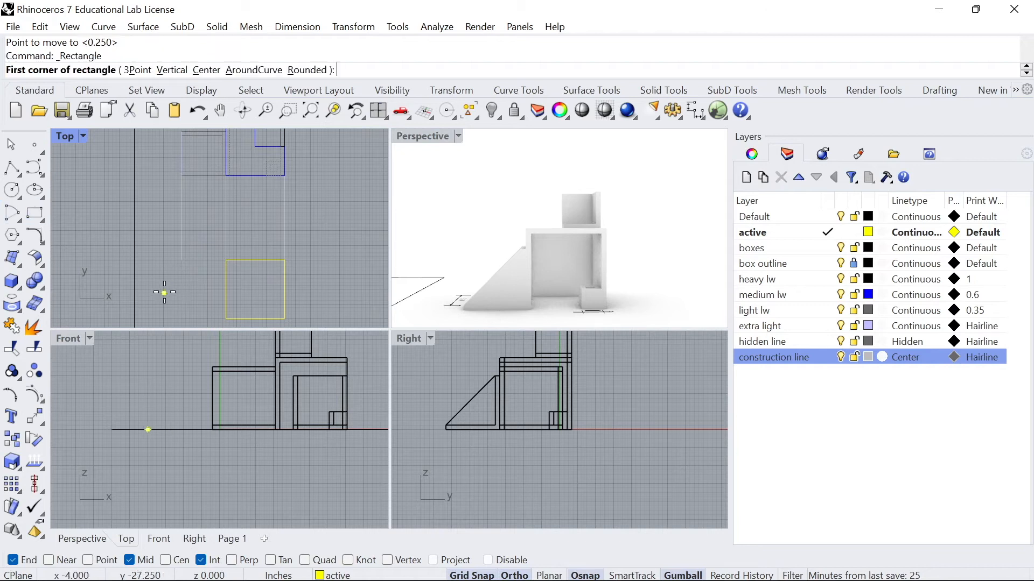
left_click(164, 311)
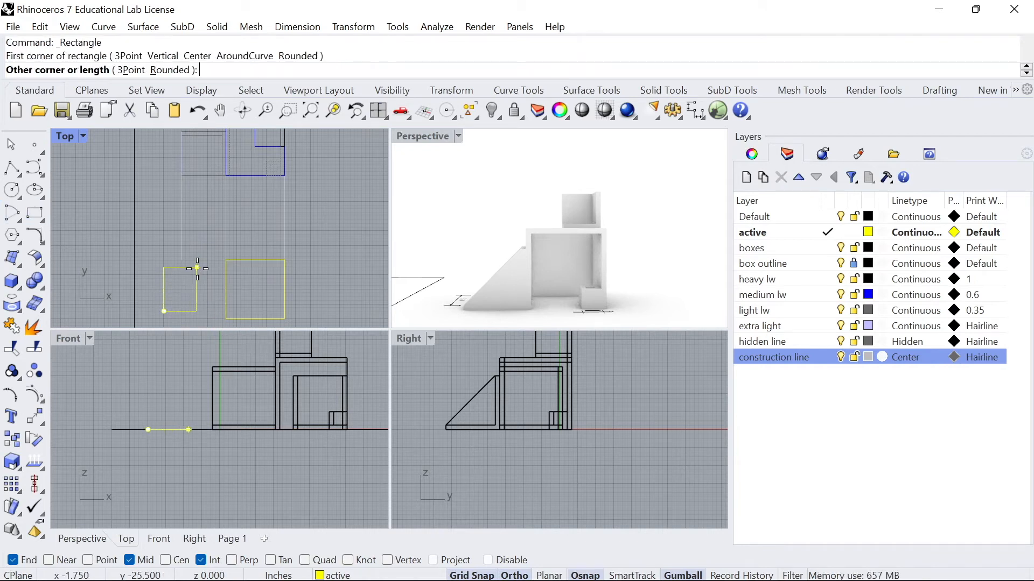
mouse_move(487, 247)
right_mouse_down()
mouse_move(501, 253)
mouse_move(484, 247)
right_mouse_up()
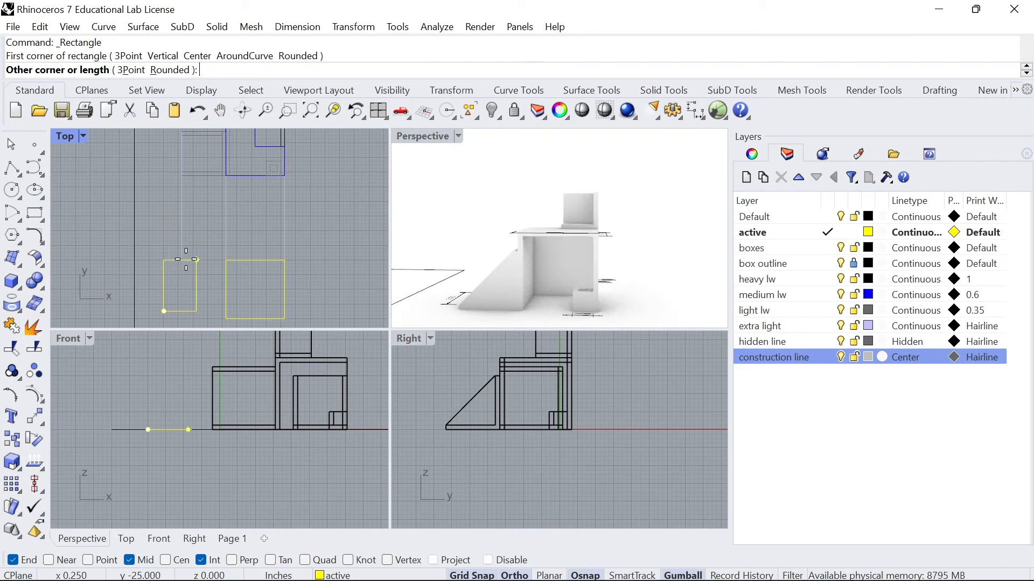
type("3\"")
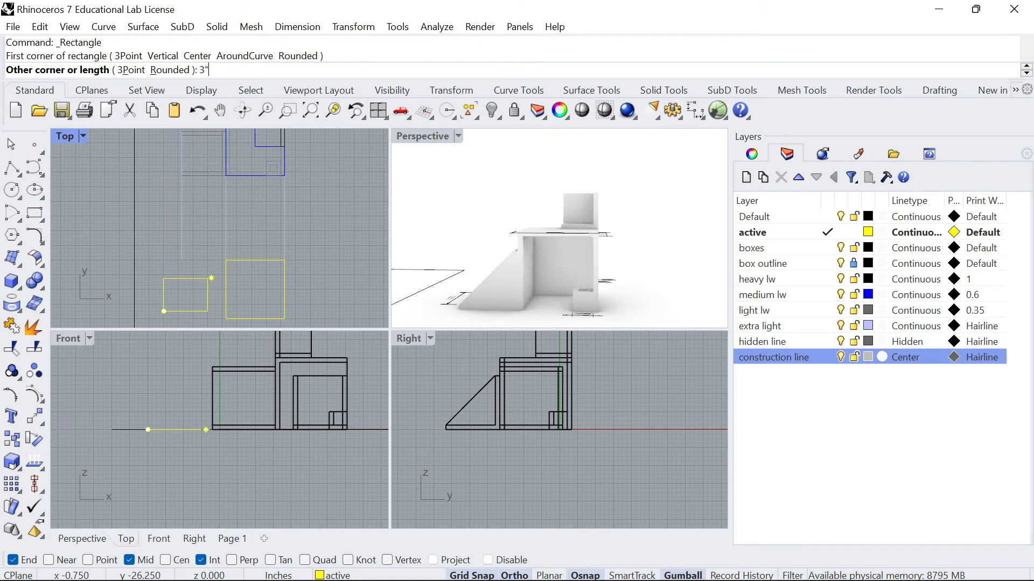
type("3\"")
- Move the 3-inch square so its lower-right corner meets the 4-inch square's lower-left corner
scroll(209, 305, "up", 4)
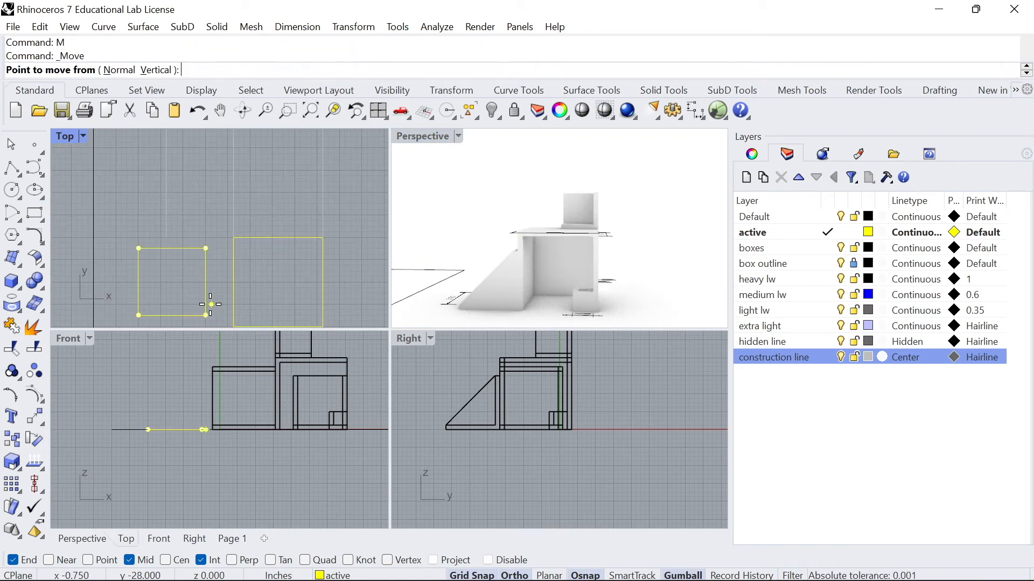
right_click_drag(210, 305, 201, 269)
left_click(198, 278)
left_click(229, 289)
scroll(215, 267, "down", 3)
- Draw a 2 by 2 inch square in the empty area on the other side of the 4-inch square
left_click(35, 212)
right_click_drag(293, 230, 277, 254)
left_click(305, 250)
type("2\"")
key("Return")
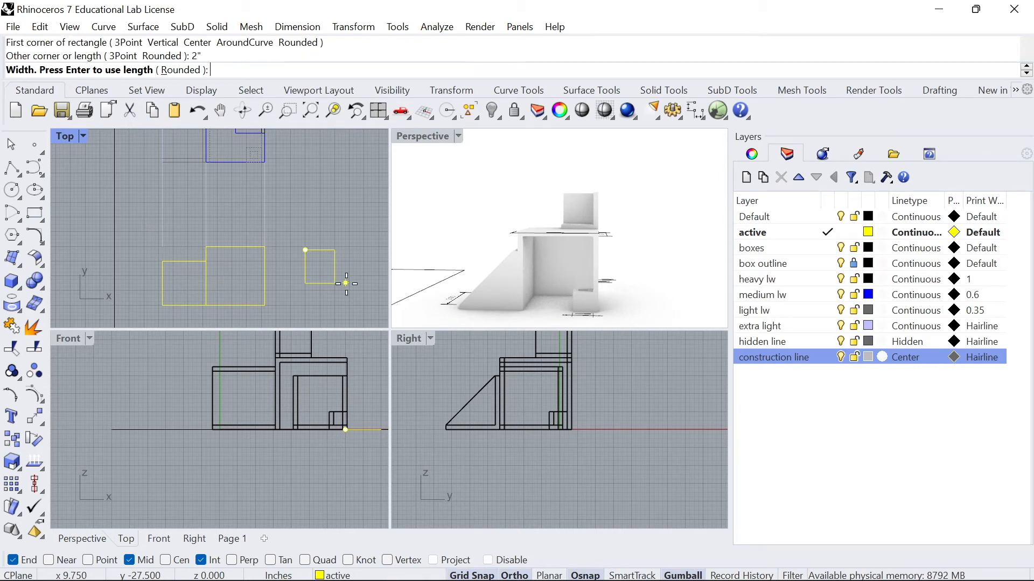
key("Return")
- Move the 2-inch square by its lower-left corner onto the midpoint of the 4-inch square's top edge
left_click(324, 248)
type("m")
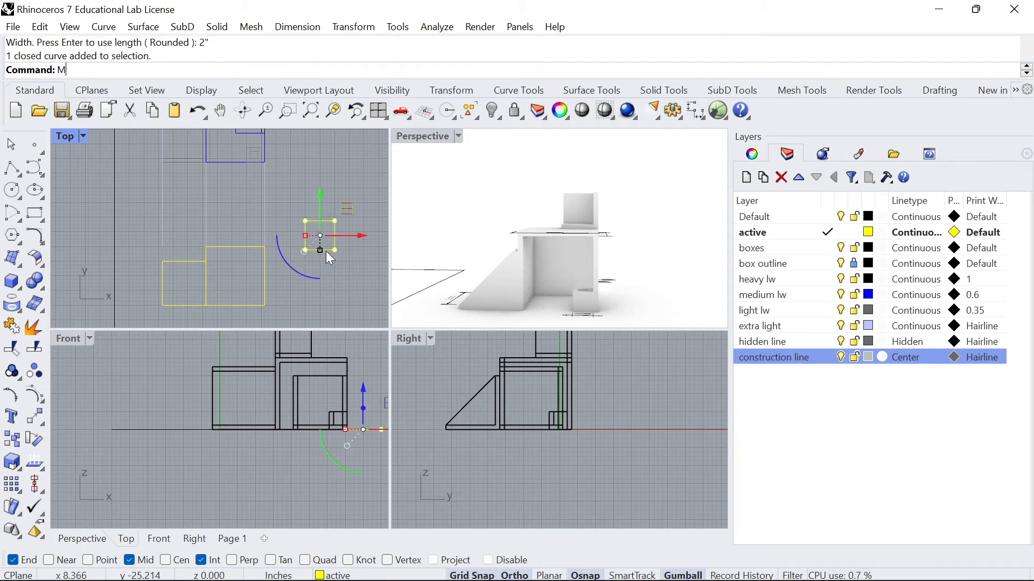
key("Return")
left_click(305, 250)
left_click(235, 247)
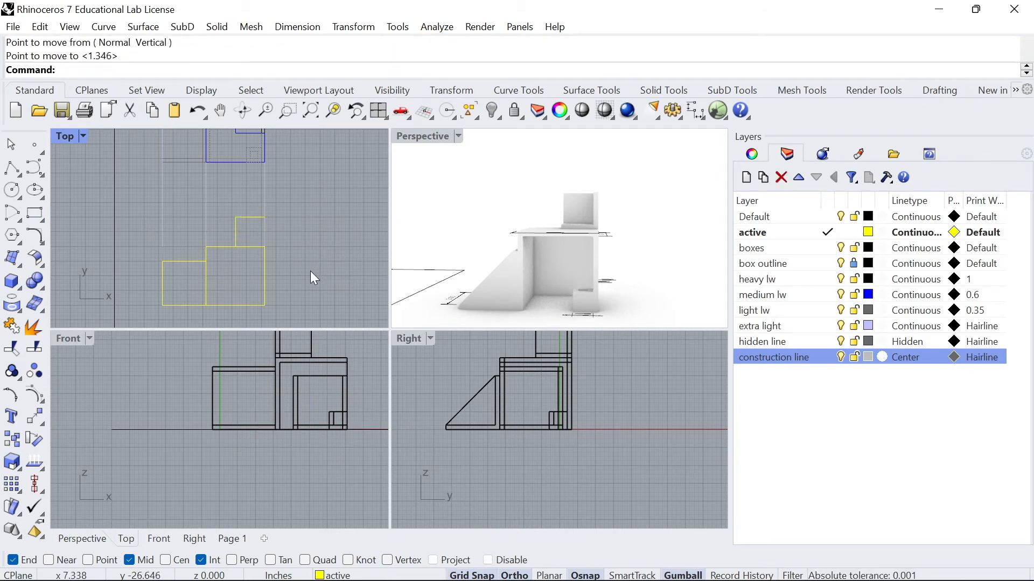
left_click(34, 213)
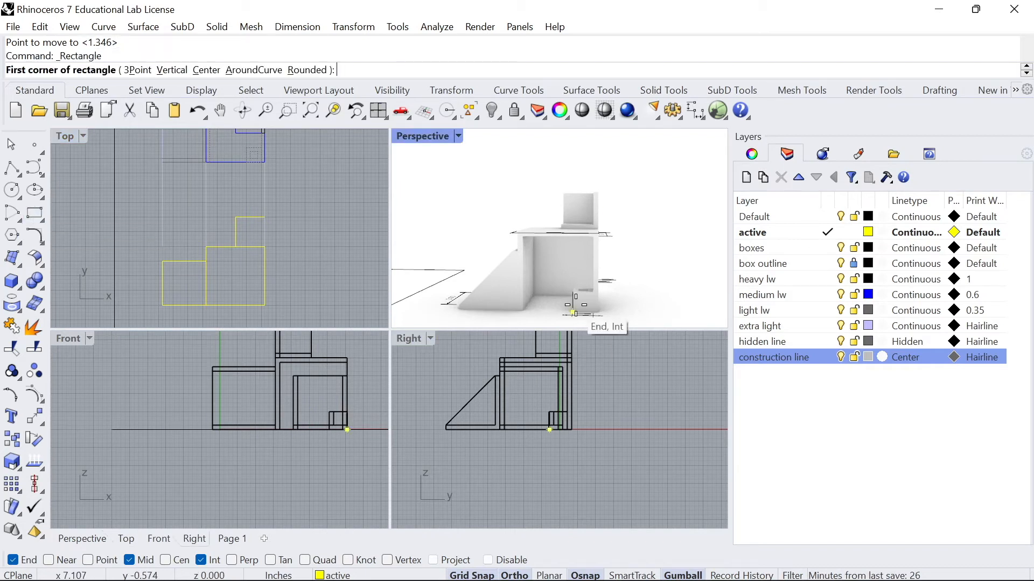
right_click_drag(235, 231, 236, 254)
key("Escape")
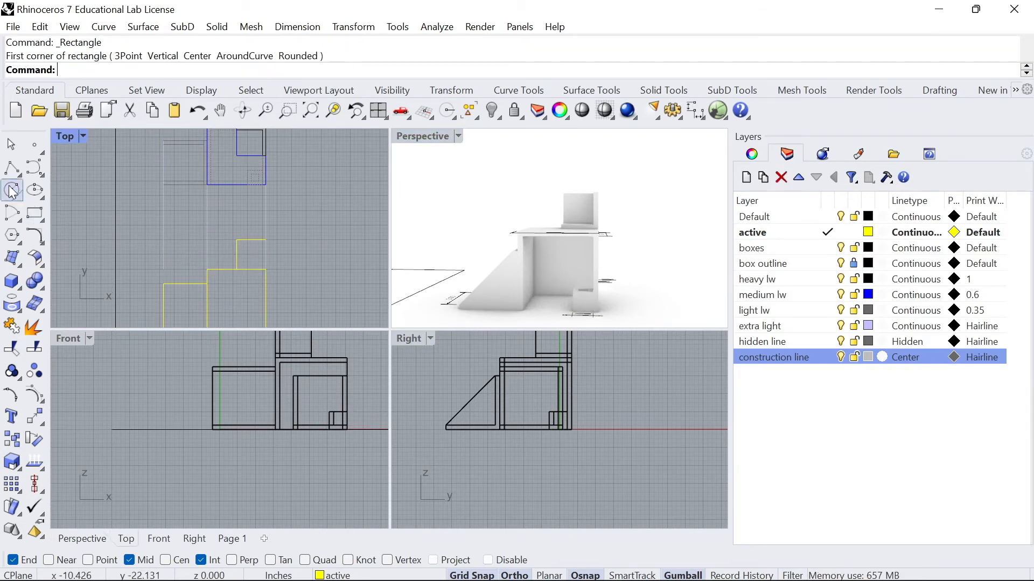
- Draw a vertical line from the corner box's lower-left corner in the plan down to the 2-inch square
left_click(11, 168)
left_click(237, 155)
left_click(237, 240)
key("Return")
key("Return")
left_click(237, 155)
left_click(237, 235)
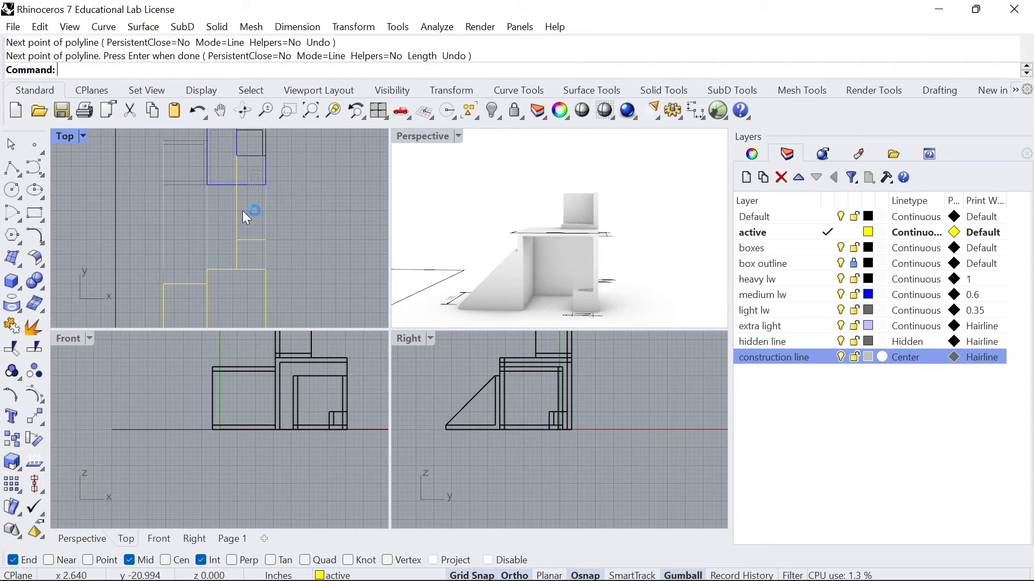
- Draw a vertical line from the small hidden box's lower-left corner down to the 4-inch square's bottom edge
key("Return")
key("Return")
left_click(248, 185)
scroll(244, 291, "up", 2)
mouse_move(251, 300)
right_mouse_down()
mouse_move(238, 227)
mouse_move(244, 298)
right_mouse_up()
left_click(235, 264)
key("Return")
- Move the two new vertical projection lines to the construction line layer
left_click(246, 195)
left_click(236, 185, "shift")
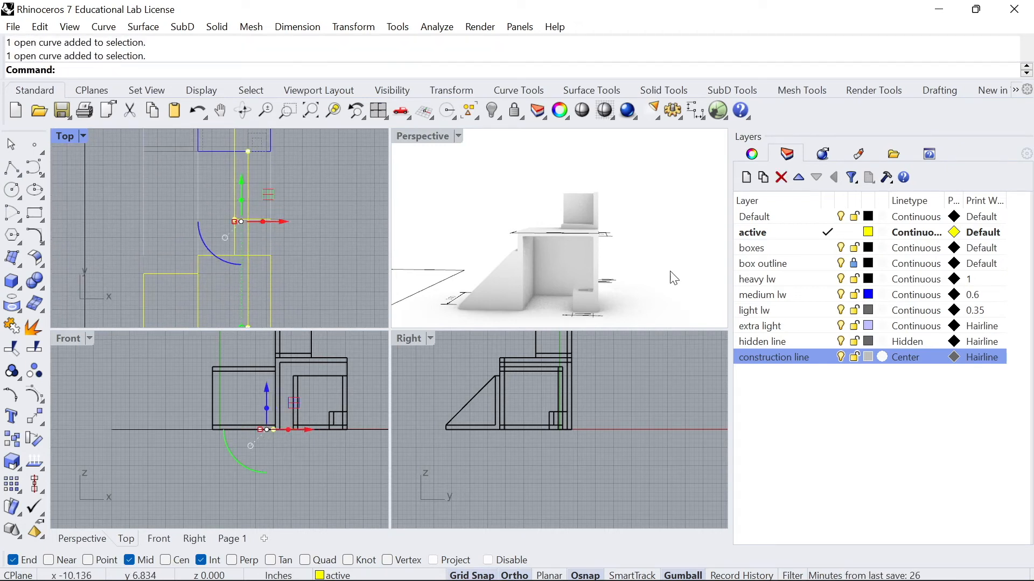
right_click(749, 357)
left_click(823, 508)
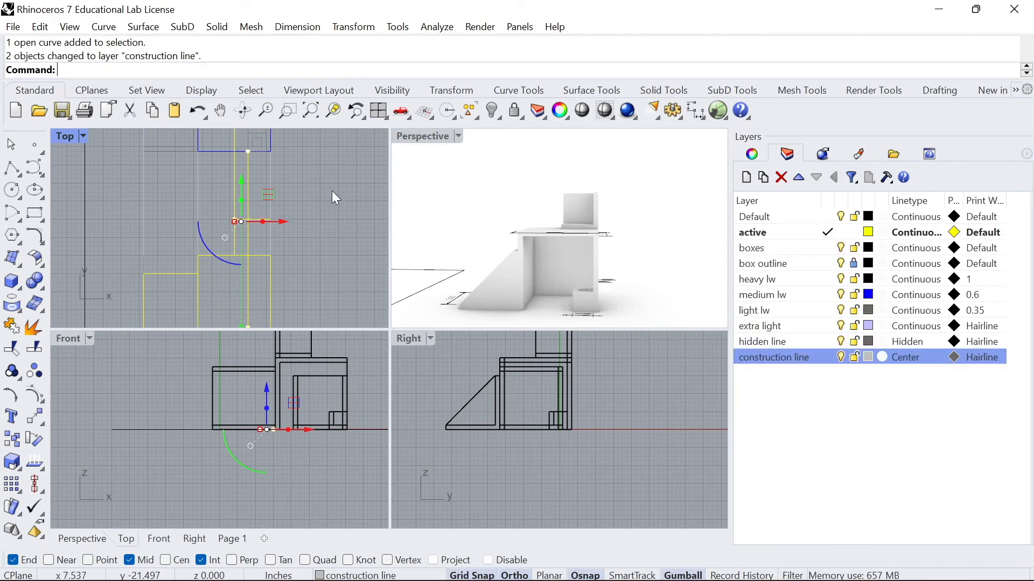
left_click(263, 232)
scroll(248, 198, "down", 1)
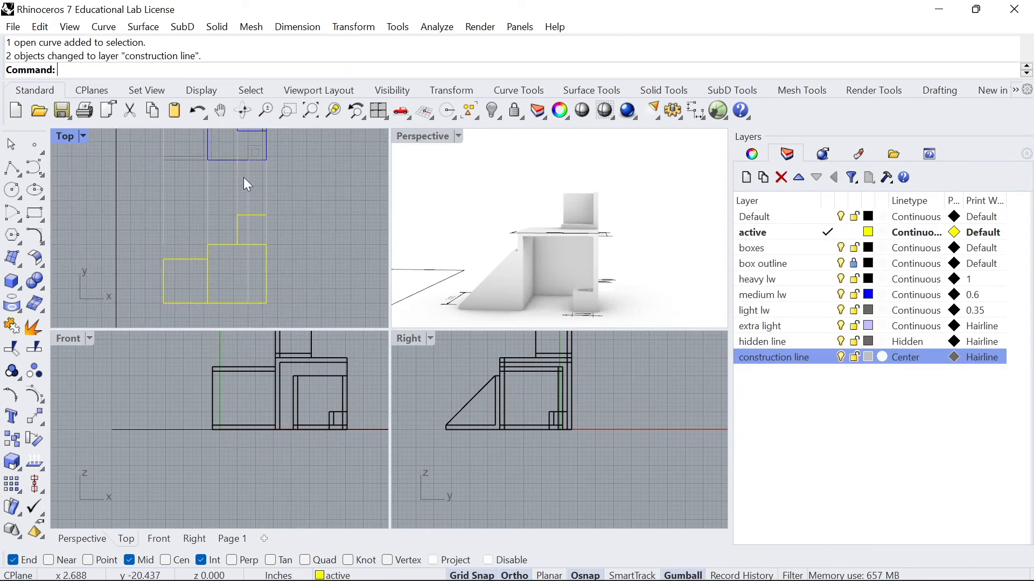
- Draw a 1-inch by 1-inch square in the empty space to the right of the 4-inch square
scroll(250, 299, "up", 2)
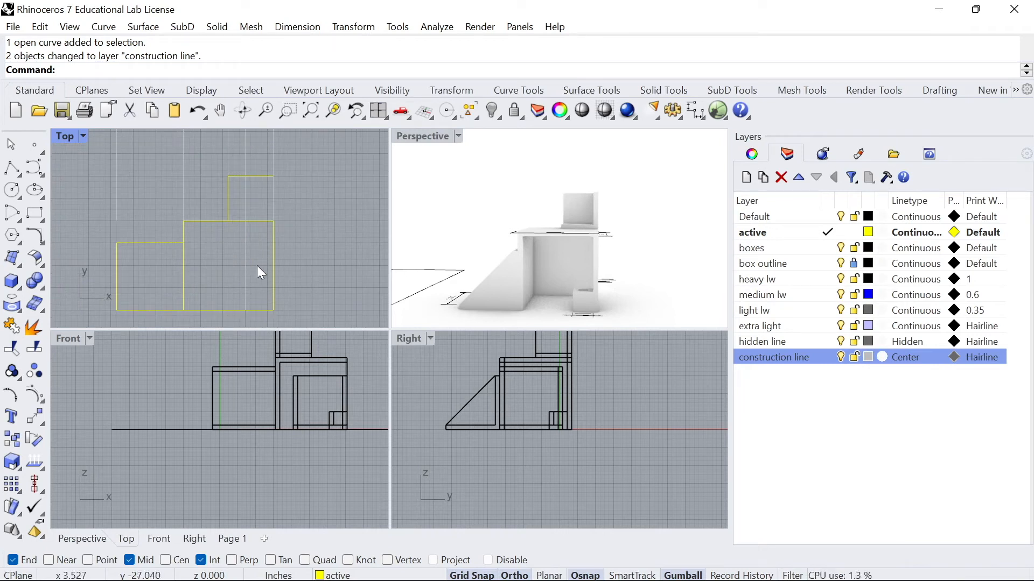
scroll(265, 261, "down", 2)
left_click(34, 213)
left_click(304, 263)
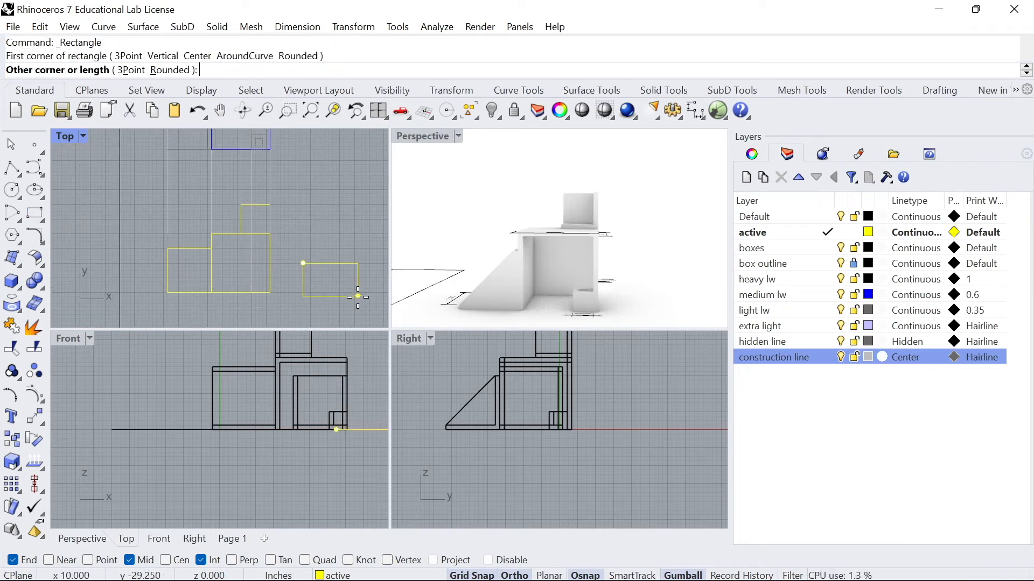
type("1\"")
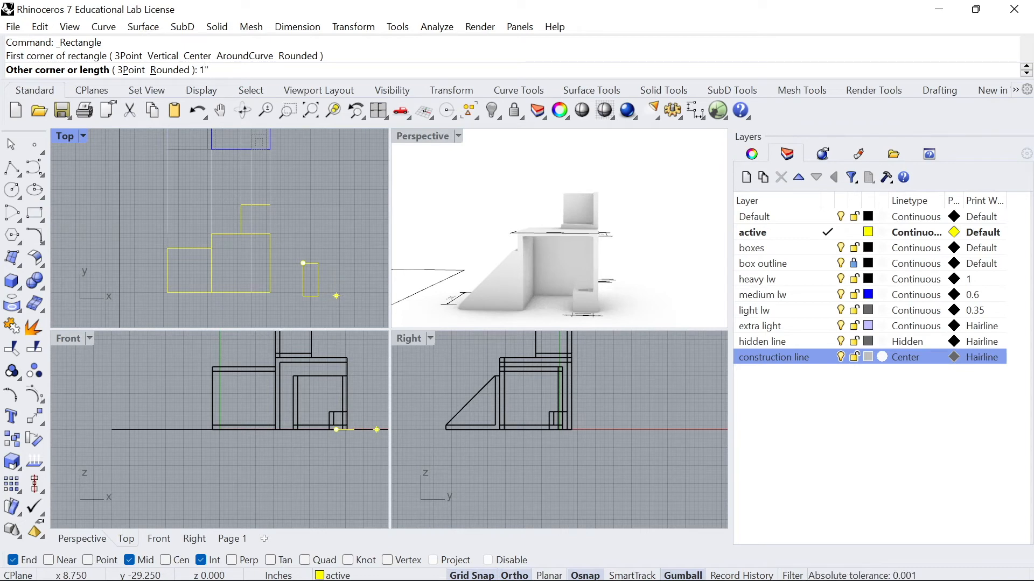
key("Return")
type("1")
key("Return")
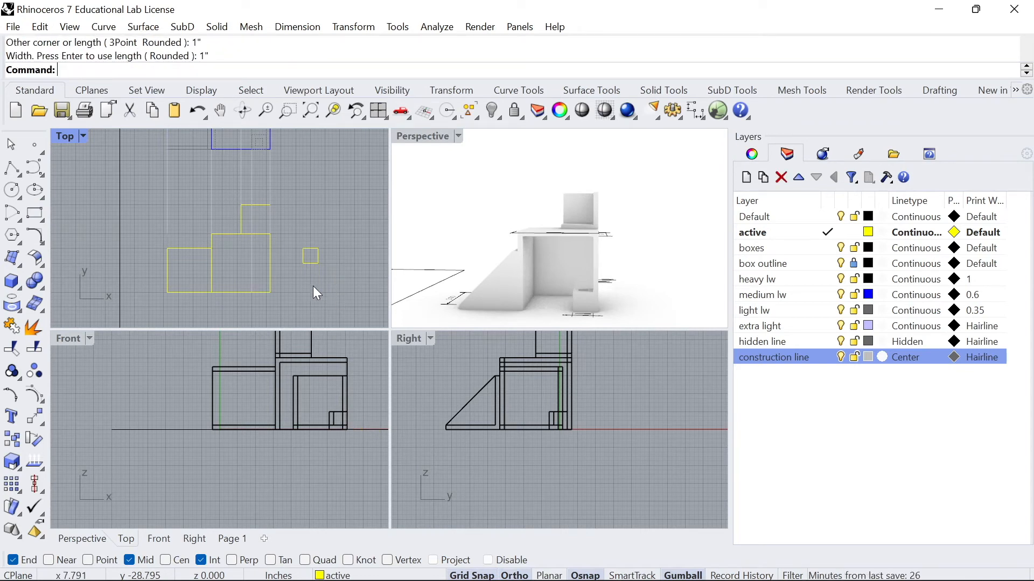
left_click(316, 261)
type("M")
key("Return")
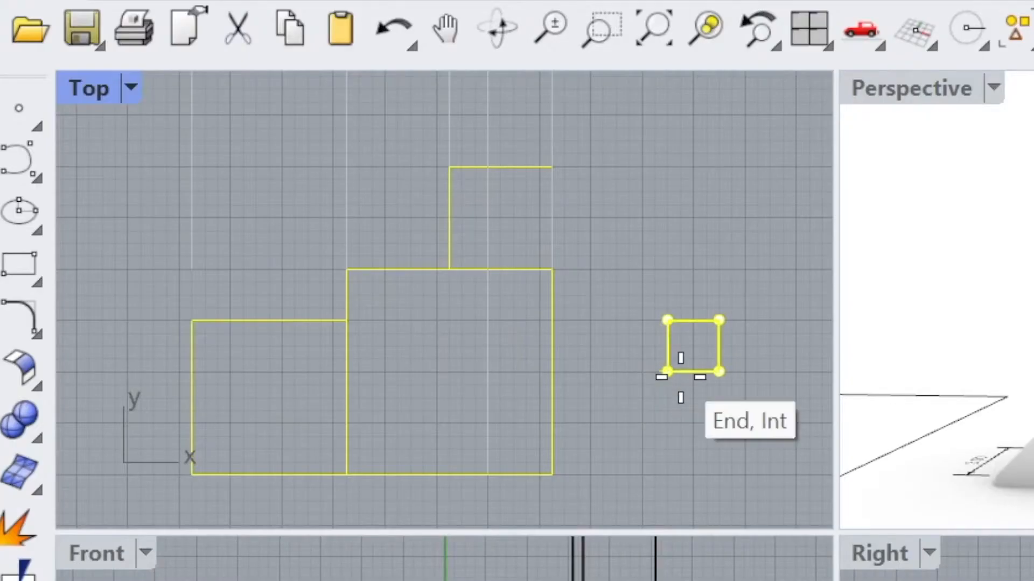
left_click(303, 262)
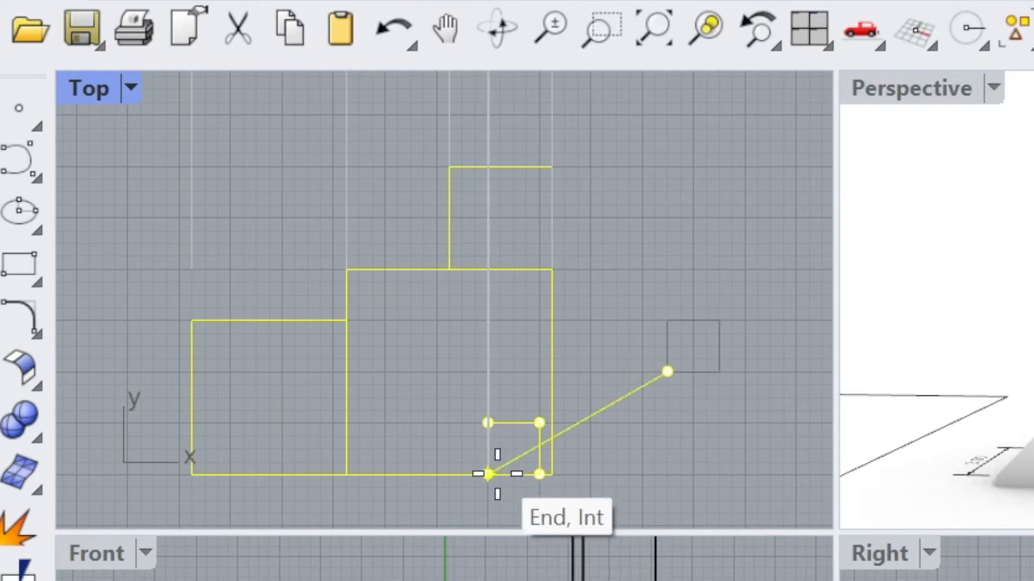
scroll(497, 474, "up", 4)
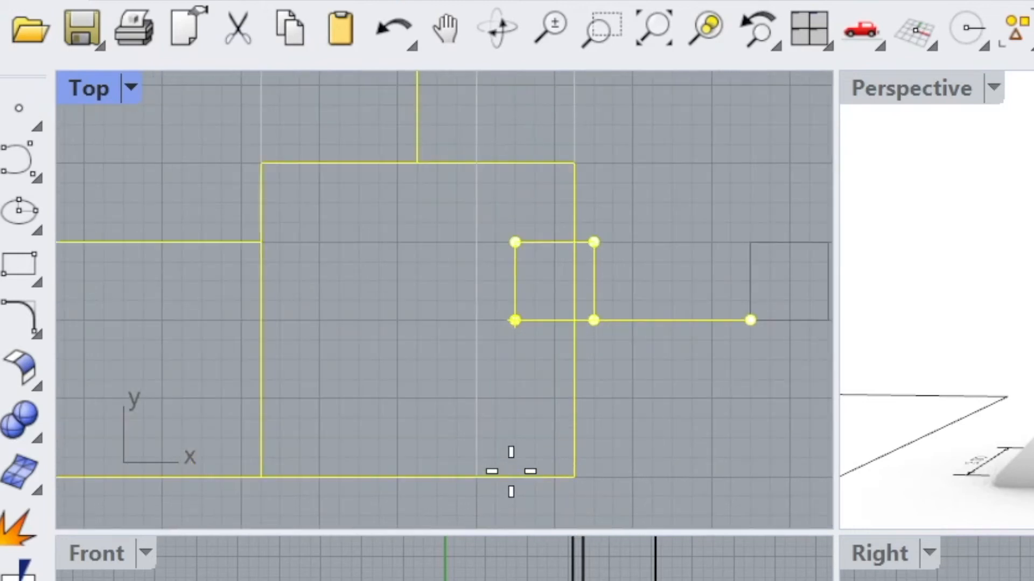
scroll(512, 445, "down", 6)
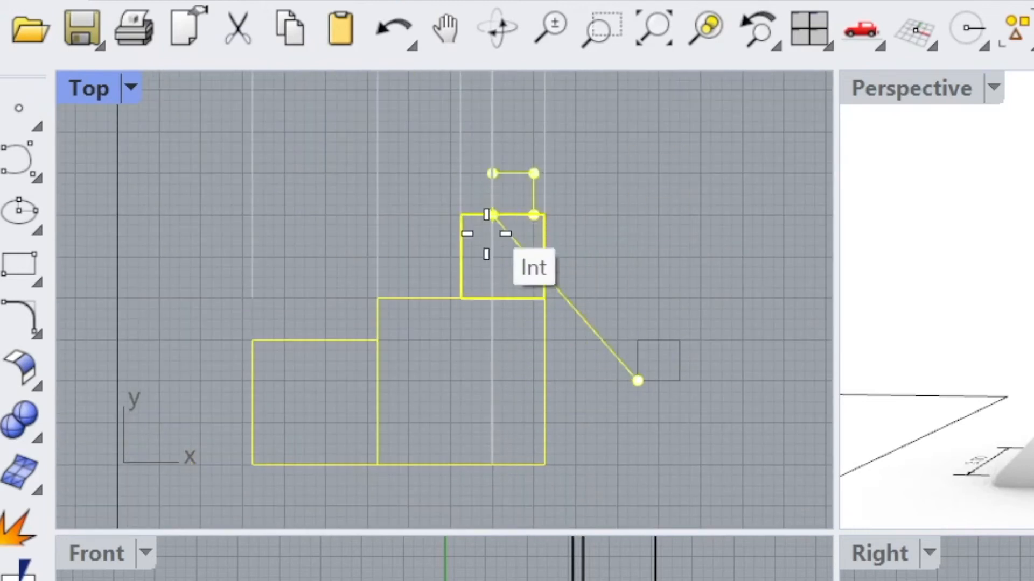
scroll(491, 330, "down", 4)
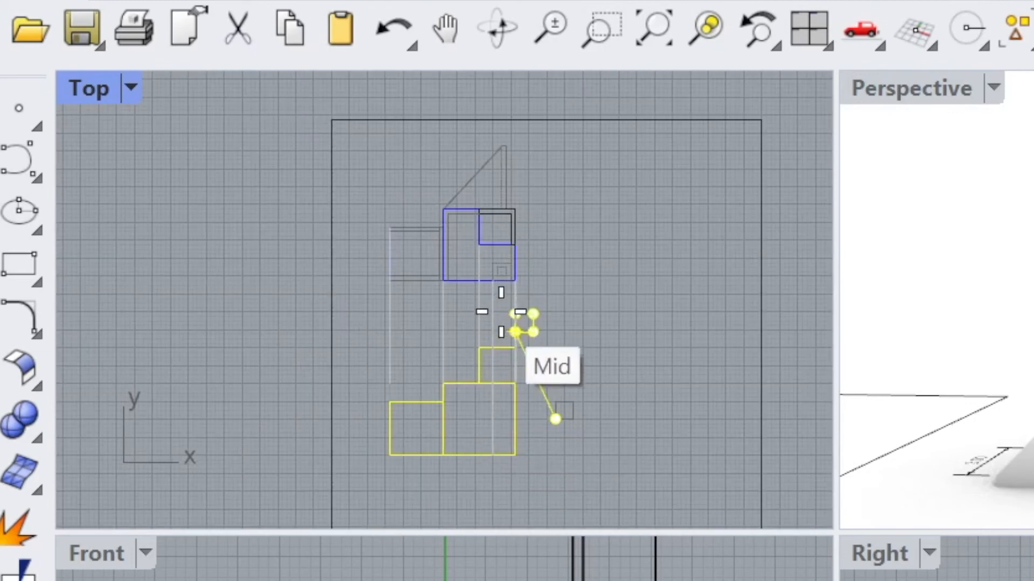
scroll(487, 274, "up", 3)
right_click_drag(499, 347, 478, 219)
key("Escape")
- Move the 1-inch square by its lower-right corner onto the 4-inch square's lower-right corner
right_click(613, 405)
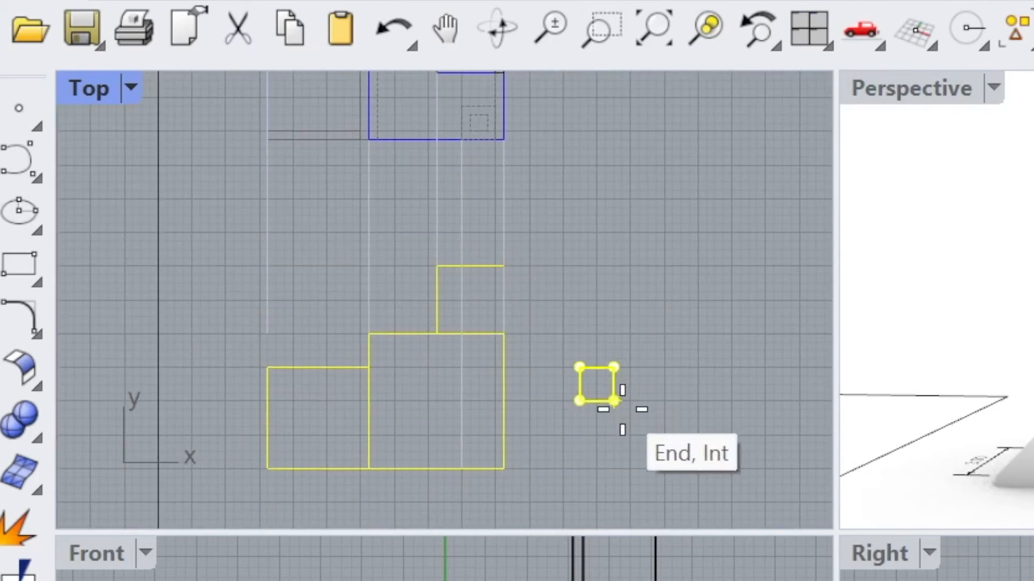
left_click(614, 401)
scroll(436, 485, "up", 6)
left_click(565, 453)
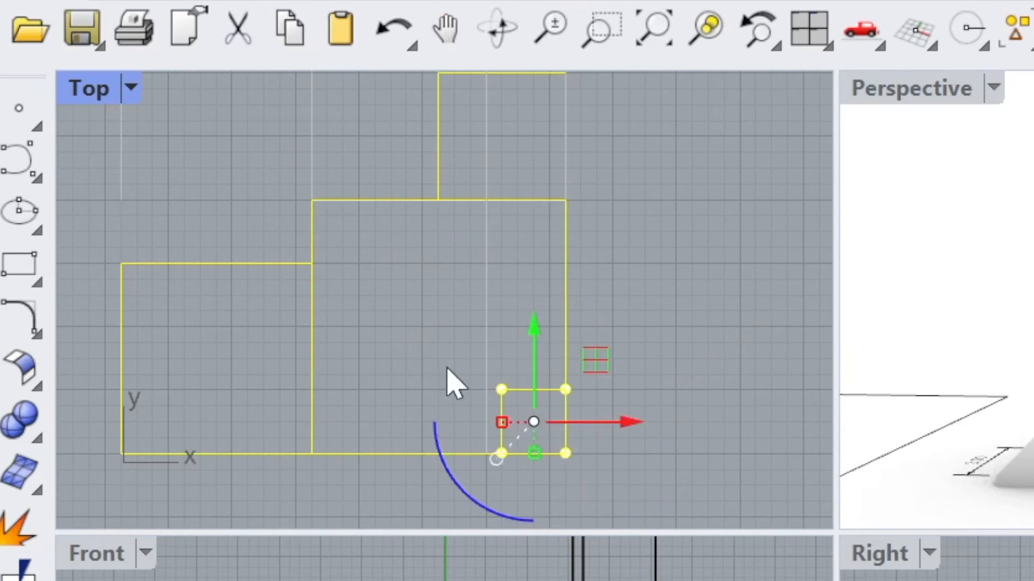
- Move the 1-inch square by its lower-left corner to where the small box's projection line meets the 4-inch square's bottom edge
scroll(509, 455, "up", 2)
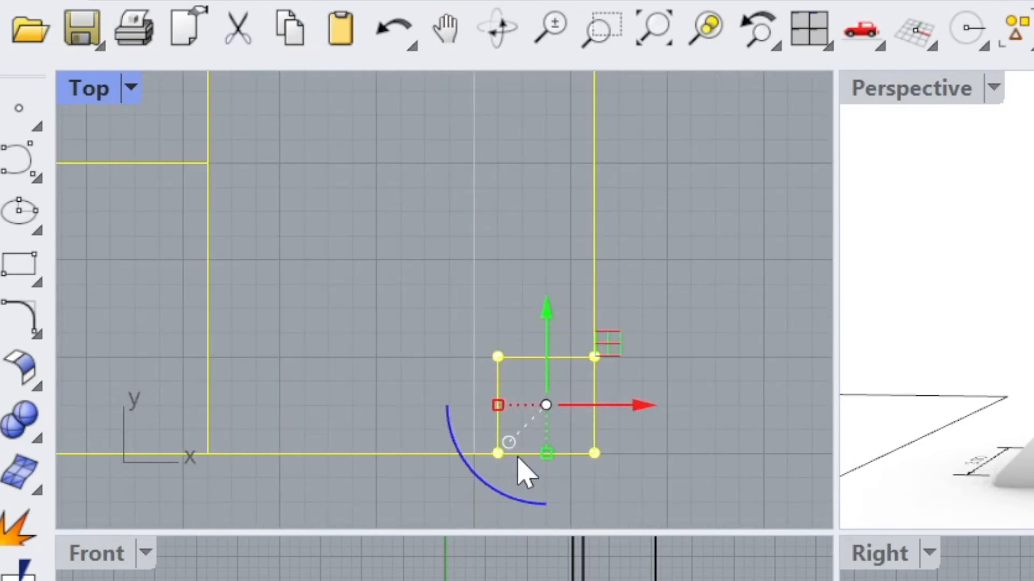
right_click(519, 357)
left_click(499, 454)
left_click(473, 454)
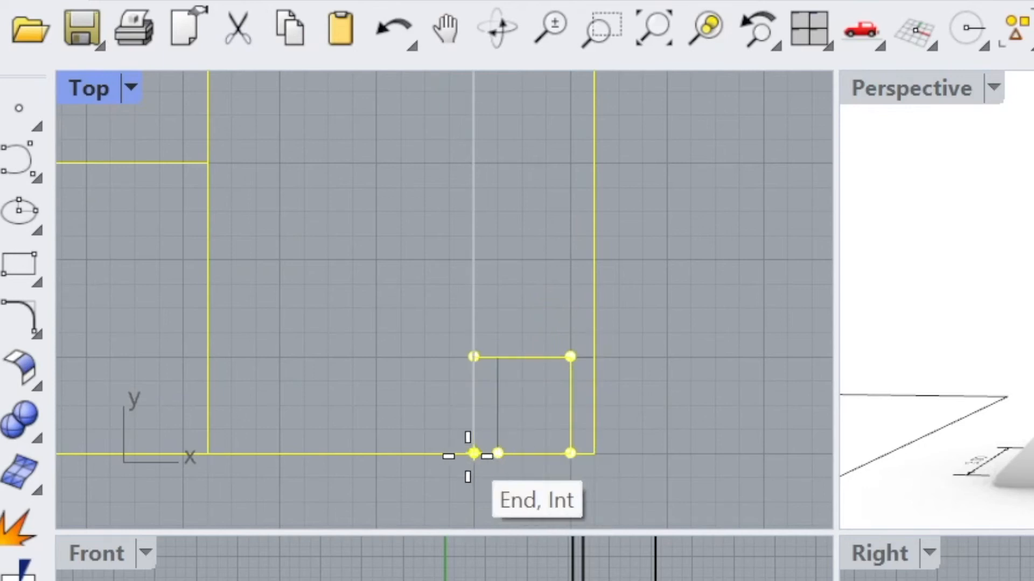
left_click(434, 384)
- Draw a vertical line from the right edge of the large hidden inner box in the plan down to the 4-inch square's top edge
scroll(504, 350, "down", 2)
right_click_drag(529, 314, 500, 426)
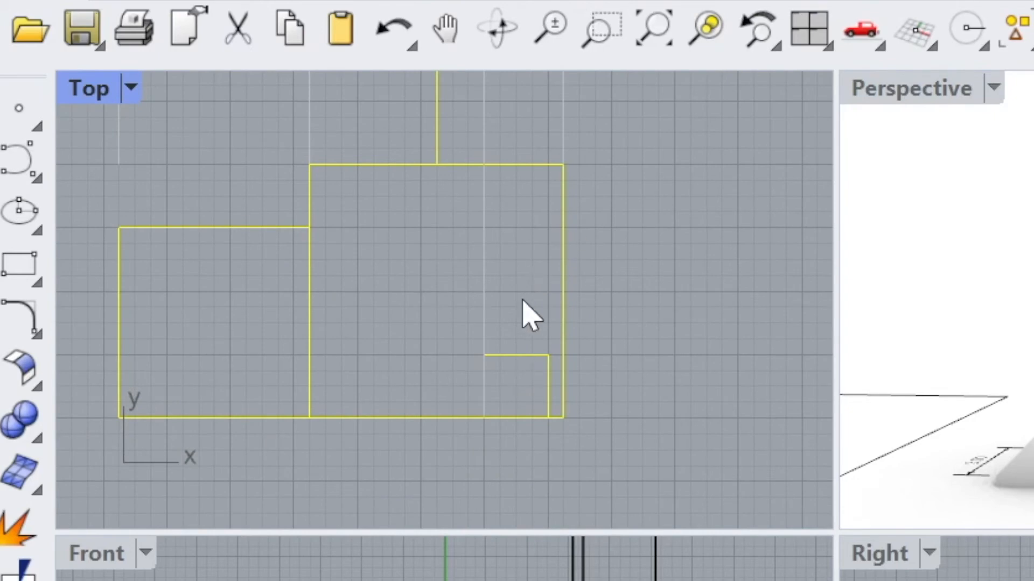
right_click_drag(251, 292, 233, 240)
scroll(233, 240, "down", 2)
scroll(249, 214, "up", 2)
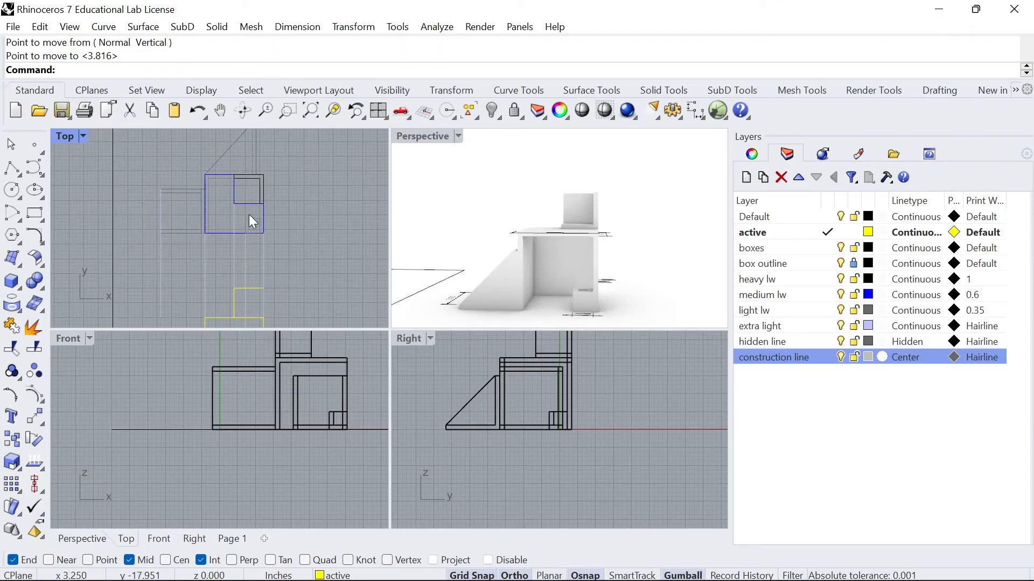
left_click(11, 168)
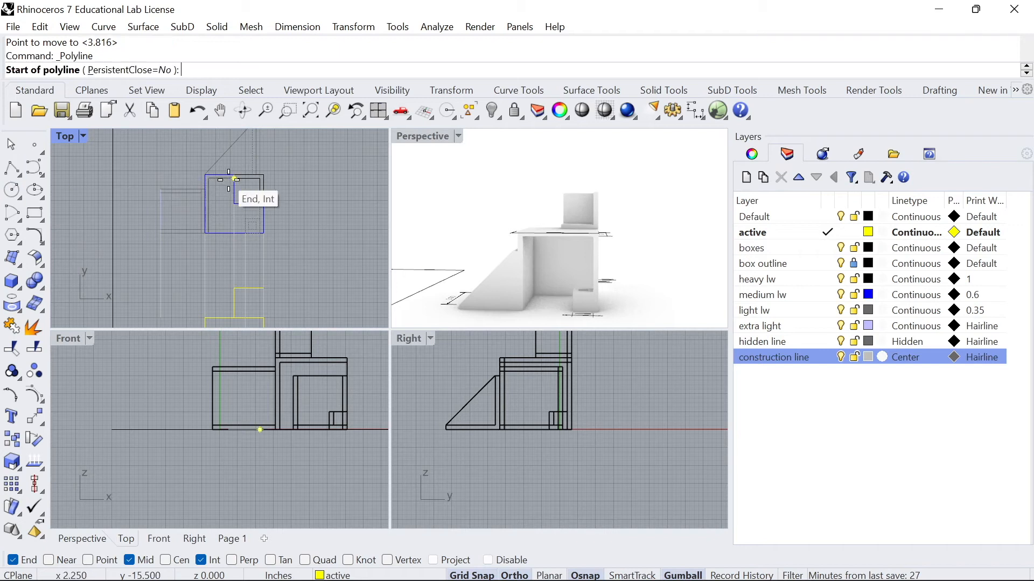
left_click(256, 176)
scroll(240, 263, "down", 1)
scroll(242, 285, "up", 5)
right_click_drag(249, 290, 250, 189)
scroll(241, 239, "up", 3)
left_click(257, 275)
key("Return")
scroll(264, 266, "down", 3)
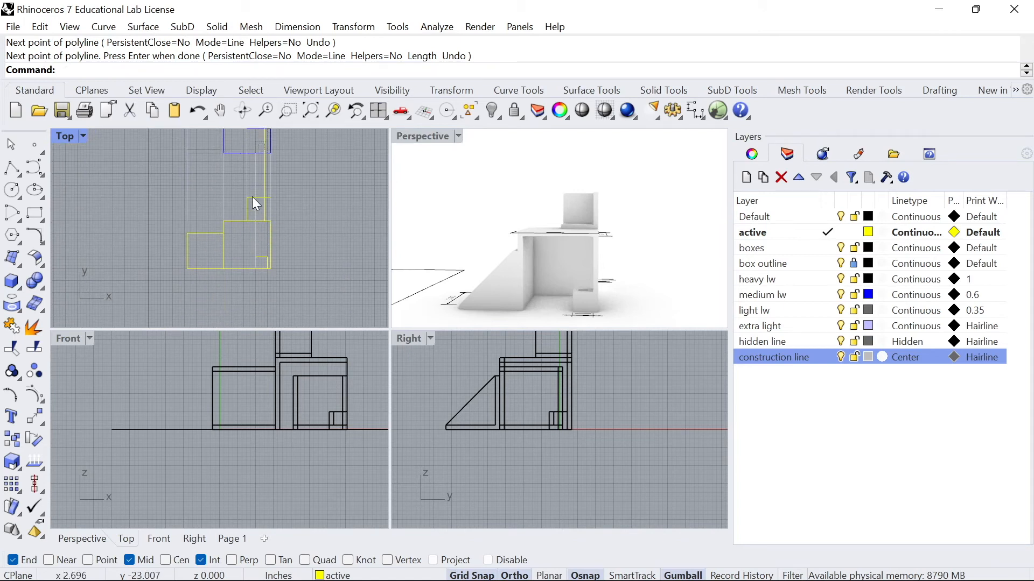
- Move the new vertical projection line to the construction line layer
left_click(265, 176)
right_click(745, 356)
left_click(812, 508)
- Examine how the plan's edges and projection lines align with the squares of the elevation below
scroll(295, 218, "up", 6)
right_click_drag(295, 217, 340, 305)
scroll(276, 251, "down", 4)
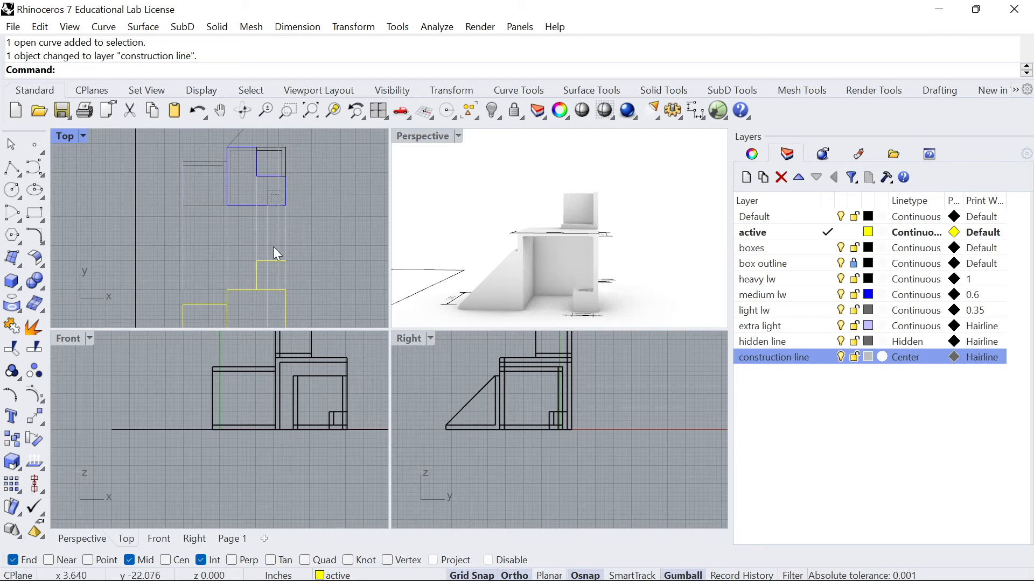
scroll(285, 256, "down", 2)
right_click_drag(285, 256, 295, 228)
scroll(249, 237, "down", 2)
scroll(291, 205, "up", 3)
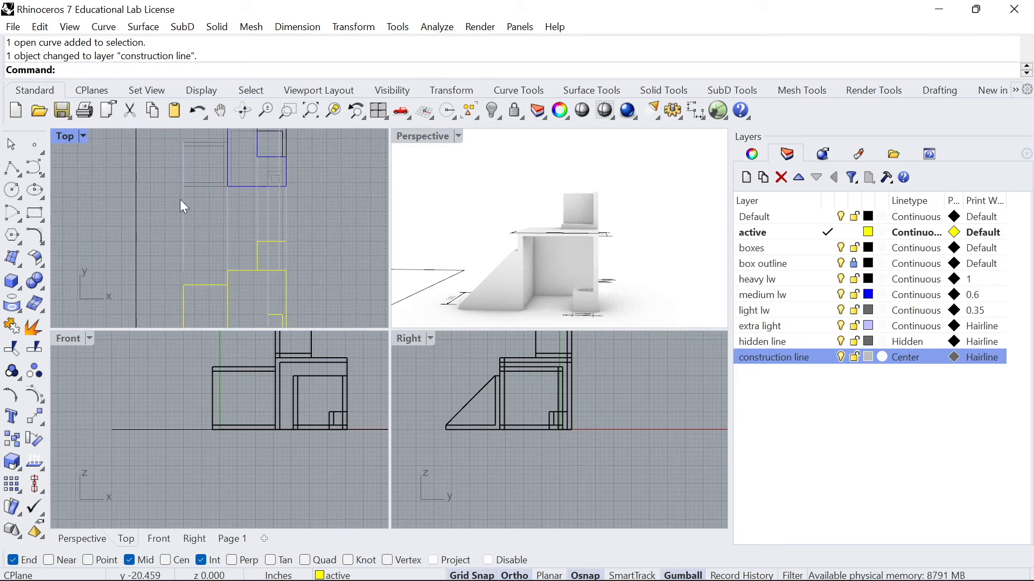
scroll(275, 235, "down", 2)
scroll(282, 237, "up", 4)
scroll(218, 235, "down", 2)
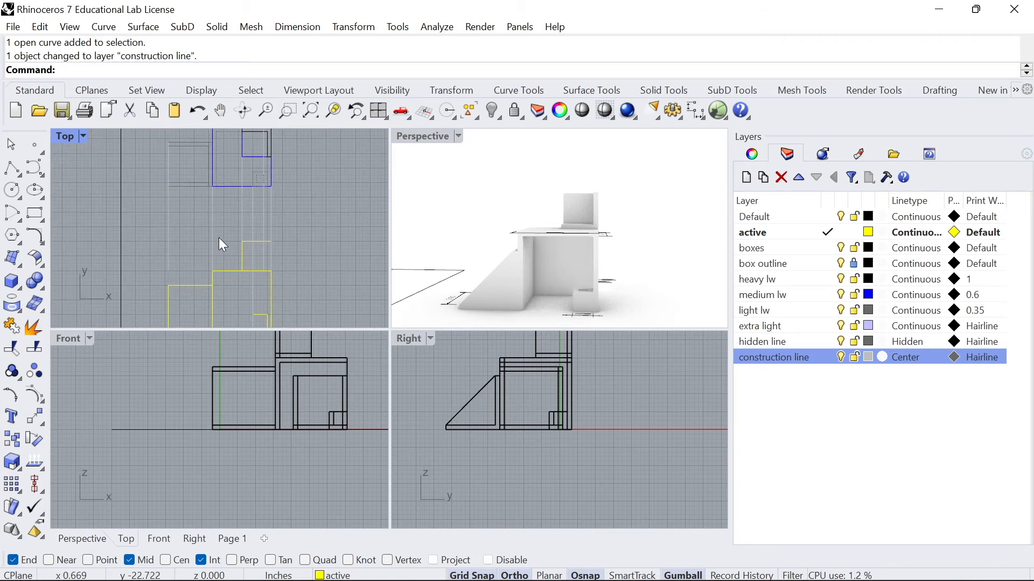
scroll(239, 275, "up", 2)
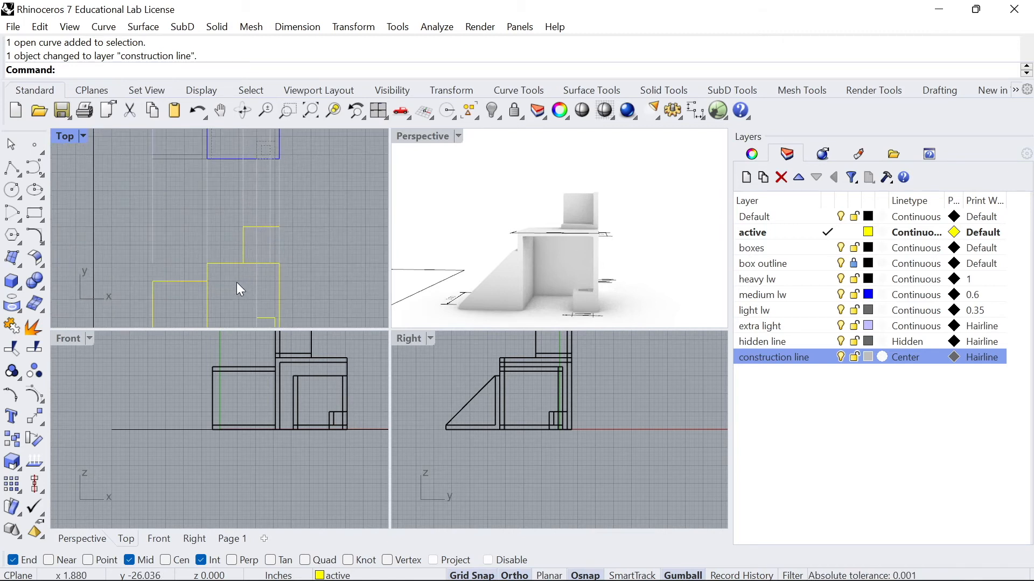
right_click_drag(244, 263, 248, 198)
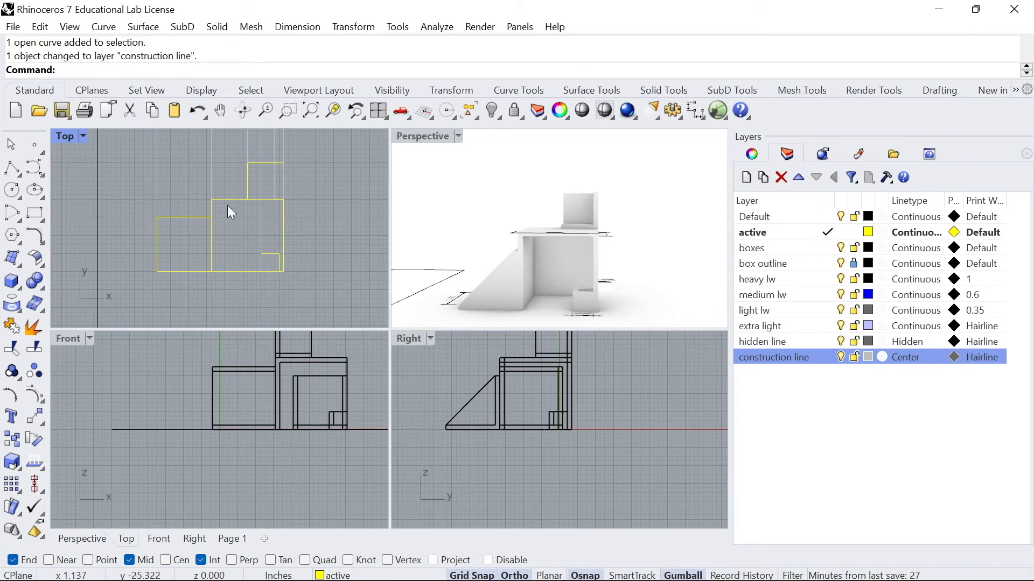
right_click_drag(299, 232, 318, 256)
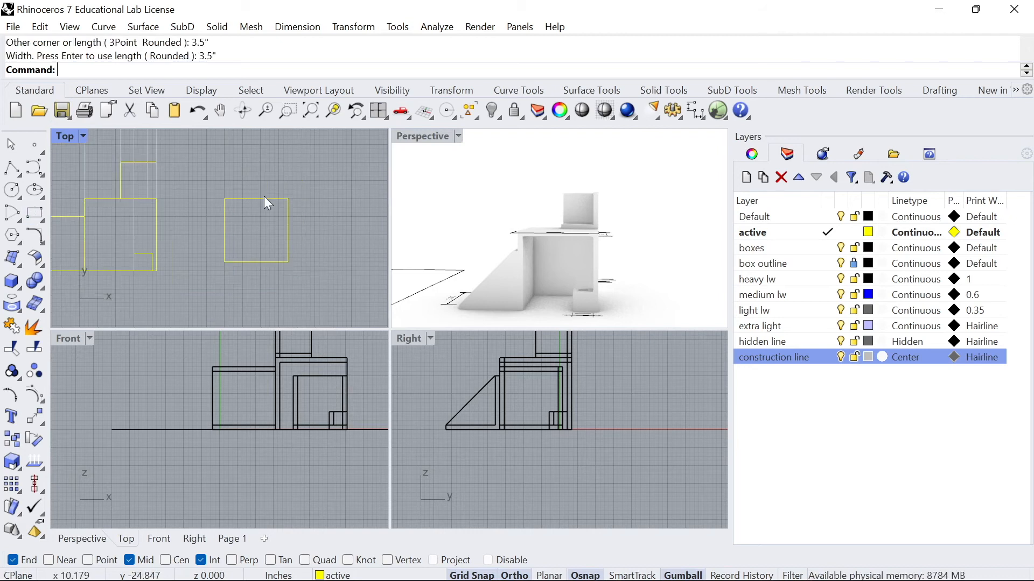
- Move the 3.5-inch square by its lower-left corner onto the 4-inch square's lower-left corner
left_click(265, 199)
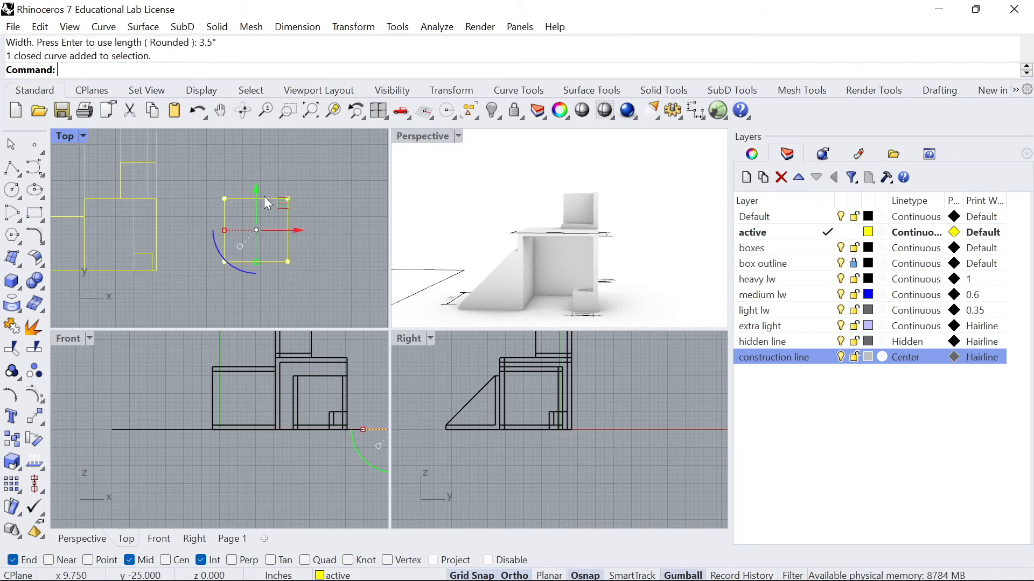
type("M")
key("Return")
left_click(287, 261)
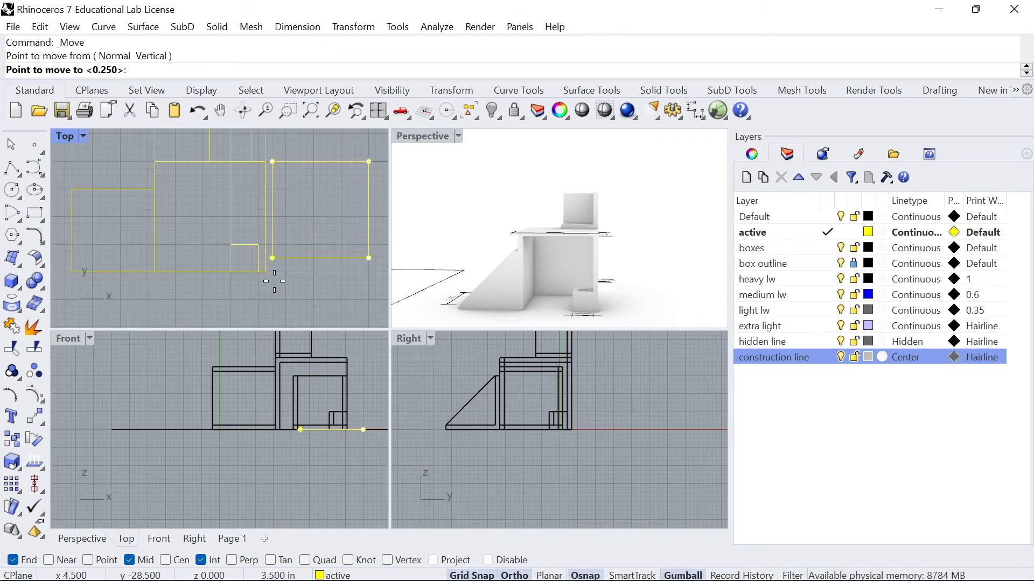
left_click(155, 272)
left_click(202, 228)
- Extend the hidden inner box's projection line down to the 3.5-inch square's upper-right corner
right_click_drag(268, 169, 271, 235)
left_click(255, 202)
left_click_drag(255, 228, 263, 245)
left_click(246, 252)
scroll(246, 252, "up", 4)
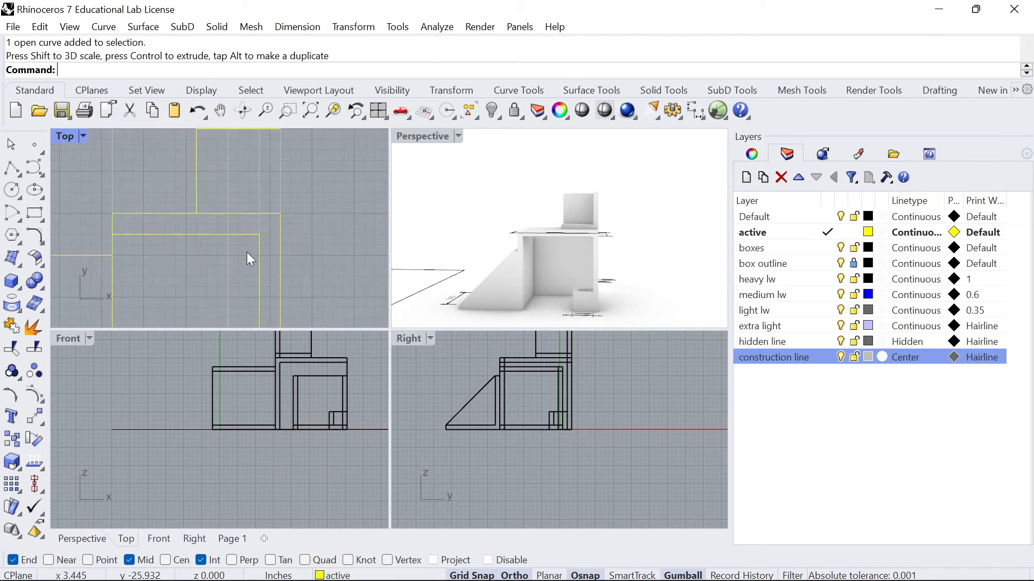
- Extend the leftmost projection line down to the 3-inch square's upper-left corner
scroll(255, 234, "down", 6)
right_click_drag(227, 231, 244, 279)
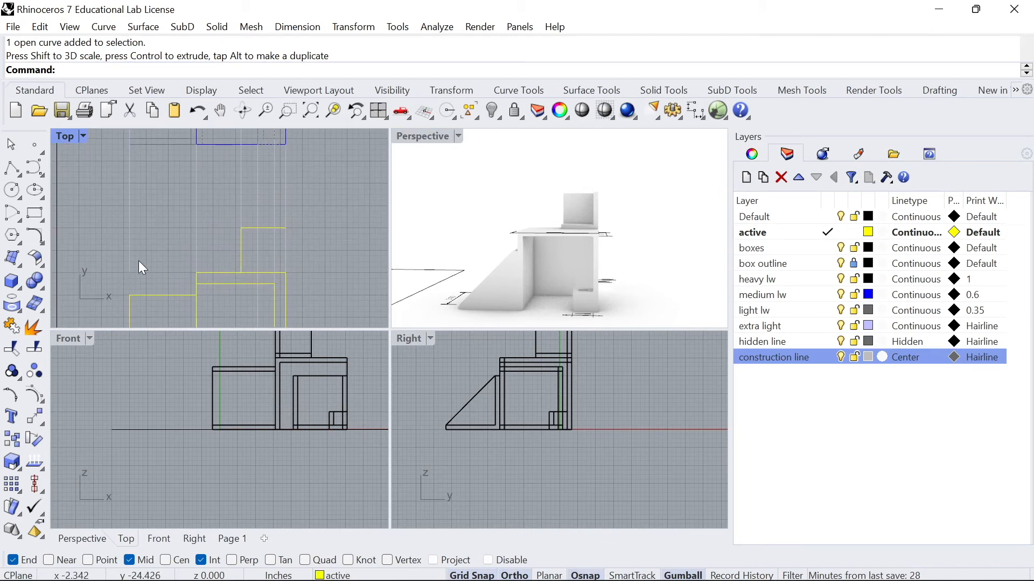
left_click(128, 254)
left_click_drag(129, 273, 128, 295)
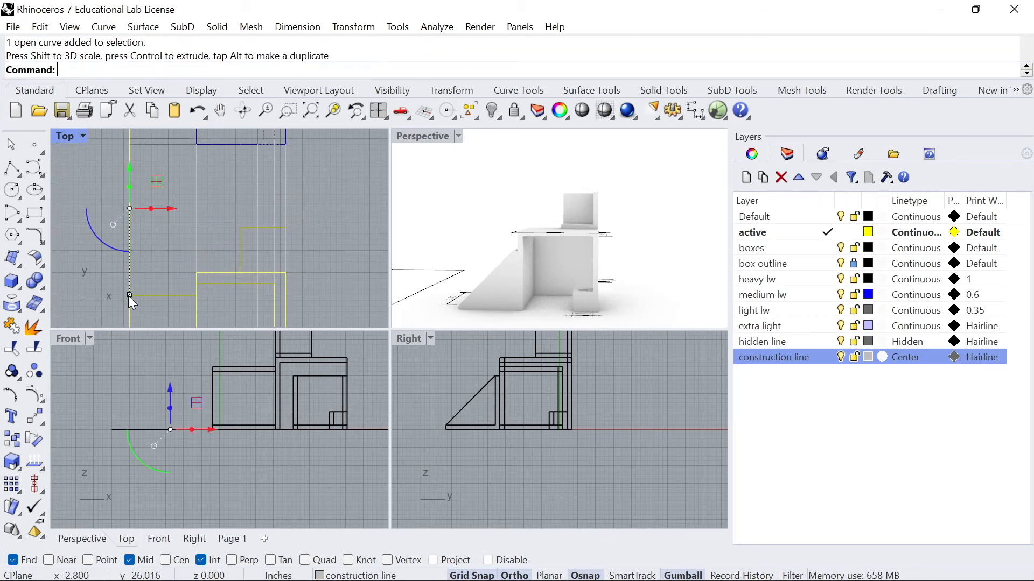
key("Escape")
- Explode the elevation's 3-inch square into separate line segments
scroll(201, 248, "down", 3)
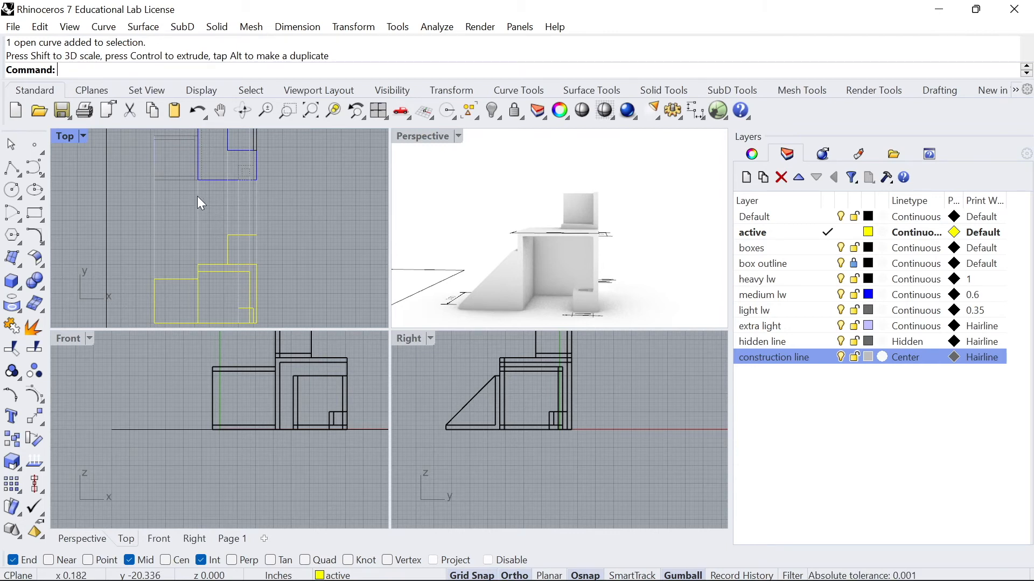
scroll(189, 254, "up", 4)
scroll(208, 239, "down", 2)
right_click_drag(187, 289, 176, 259)
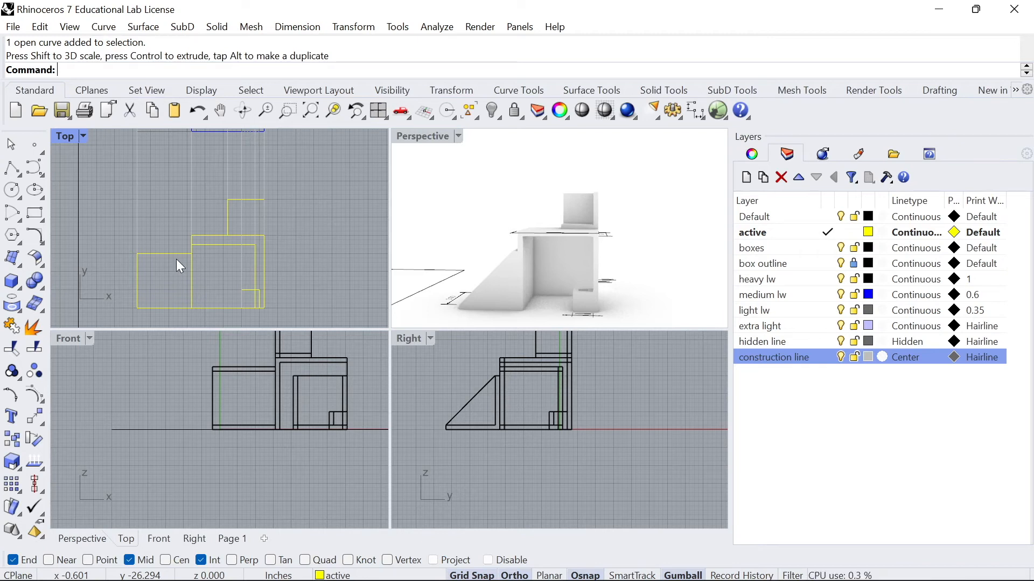
scroll(218, 266, "up", 1)
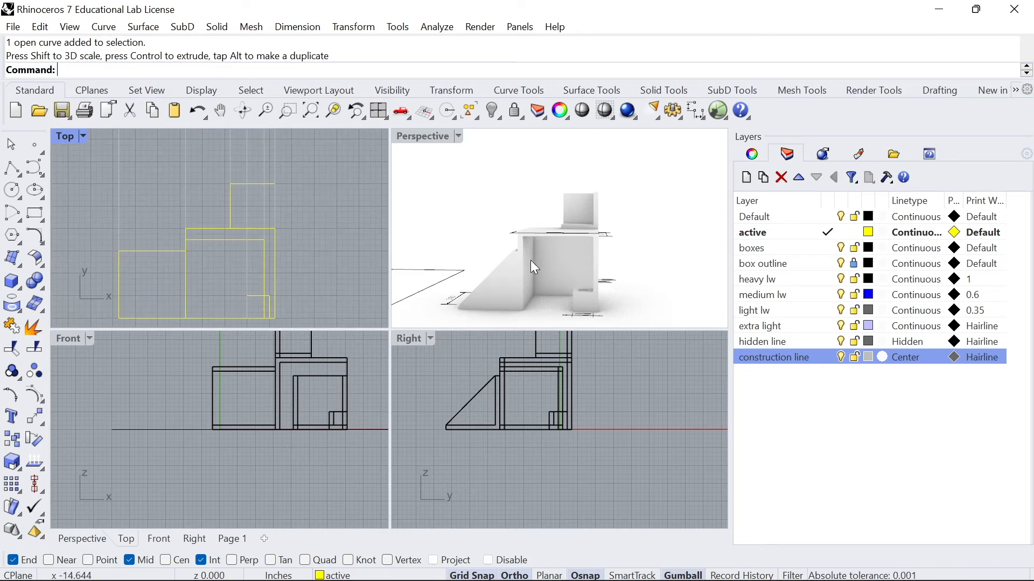
scroll(268, 224, "up", 3)
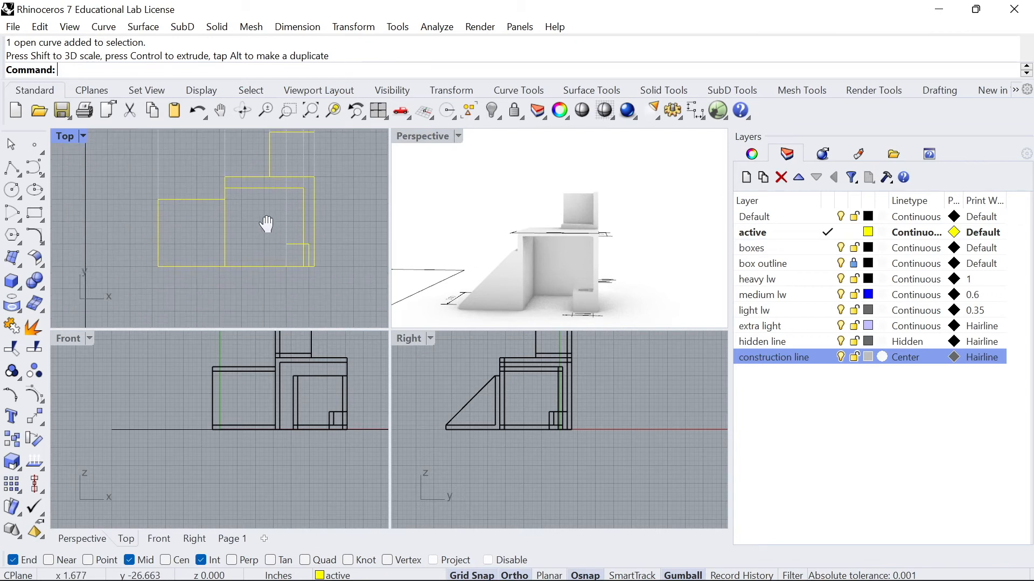
left_click(186, 205)
type("explode")
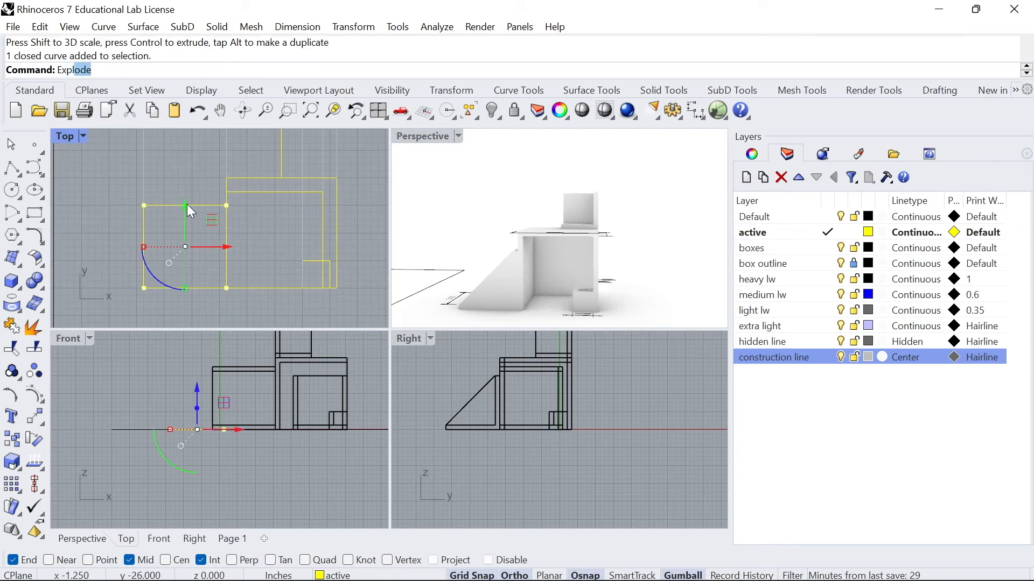
key("Return")
key("Delete")
- Offset the 3-inch square's right edge 0.25 inch inward and delete the original edge
left_click(227, 225)
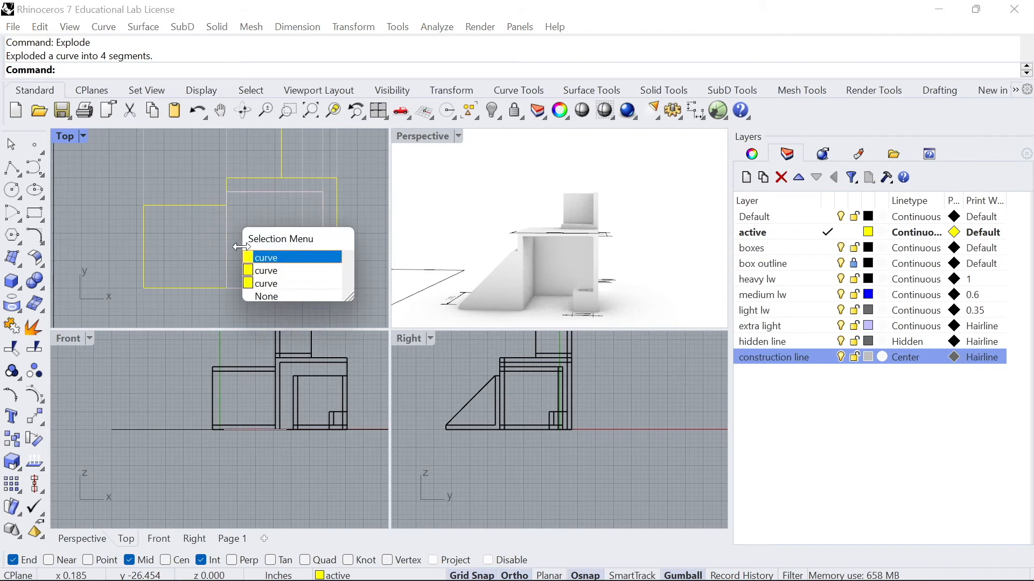
left_click(259, 273)
left_click(225, 216)
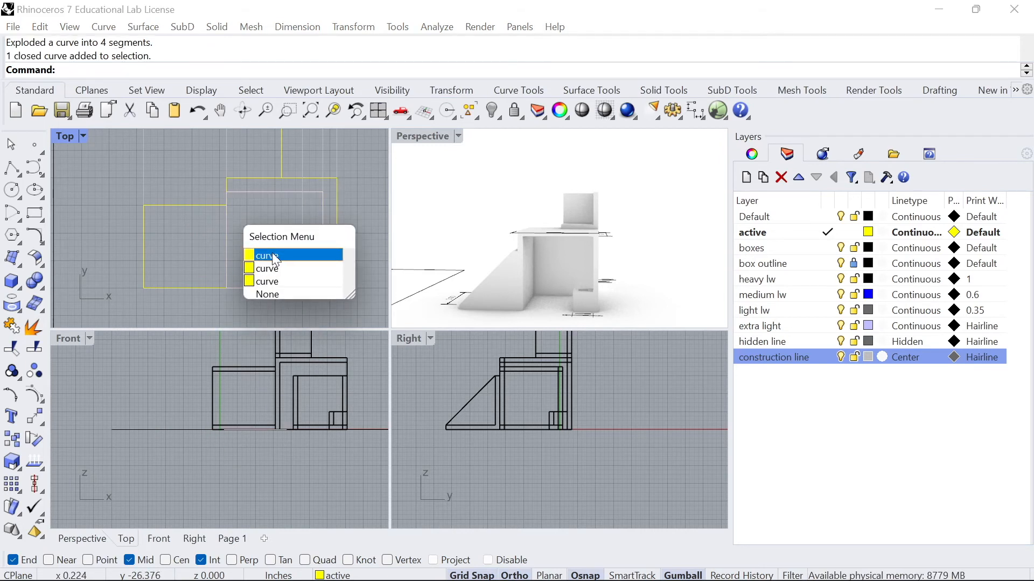
left_click(273, 253)
scroll(225, 244, "up", 2)
left_click(222, 240)
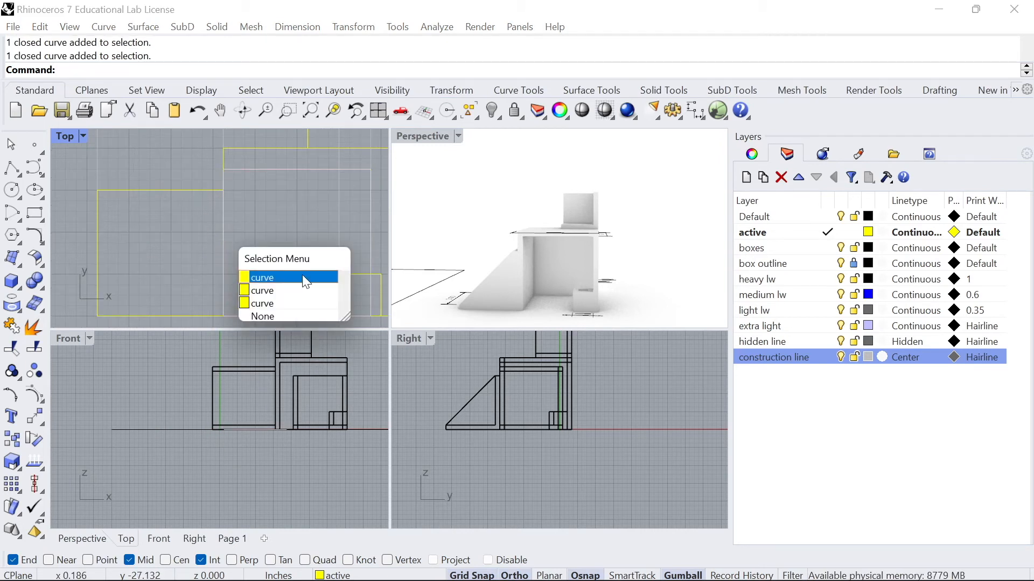
left_click(270, 301)
type("Offset")
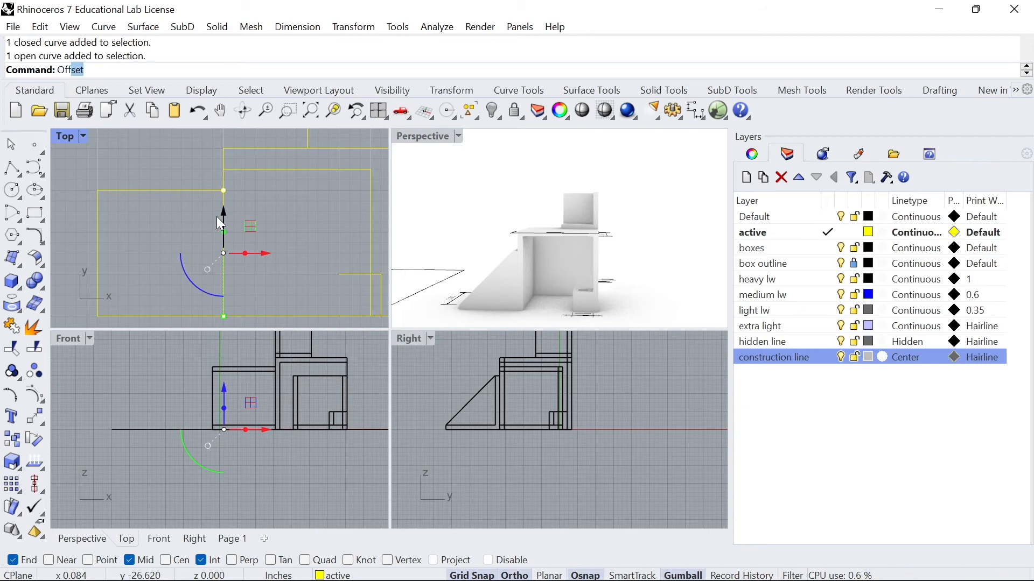
key("Return")
left_click(216, 216)
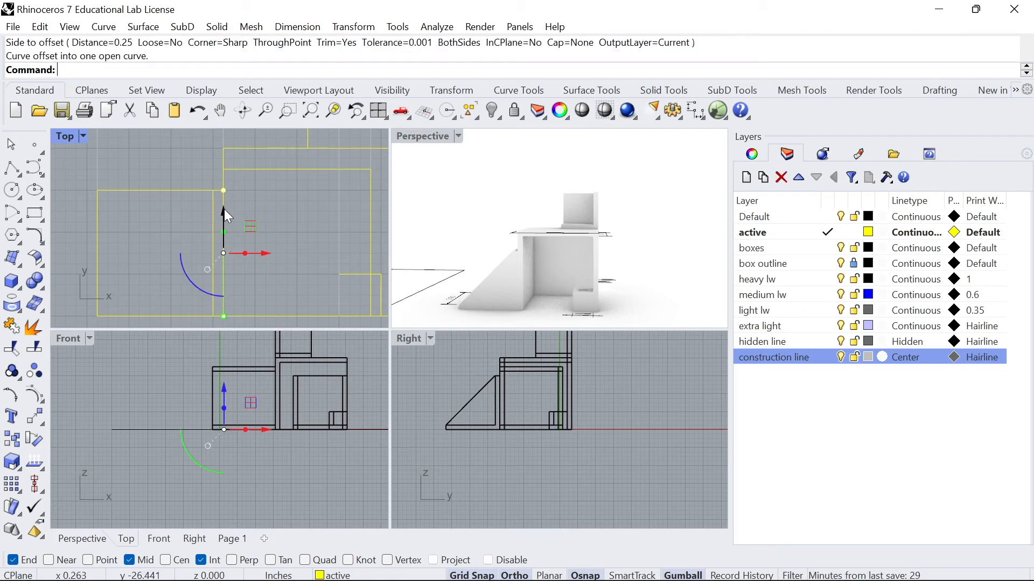
key("Delete")
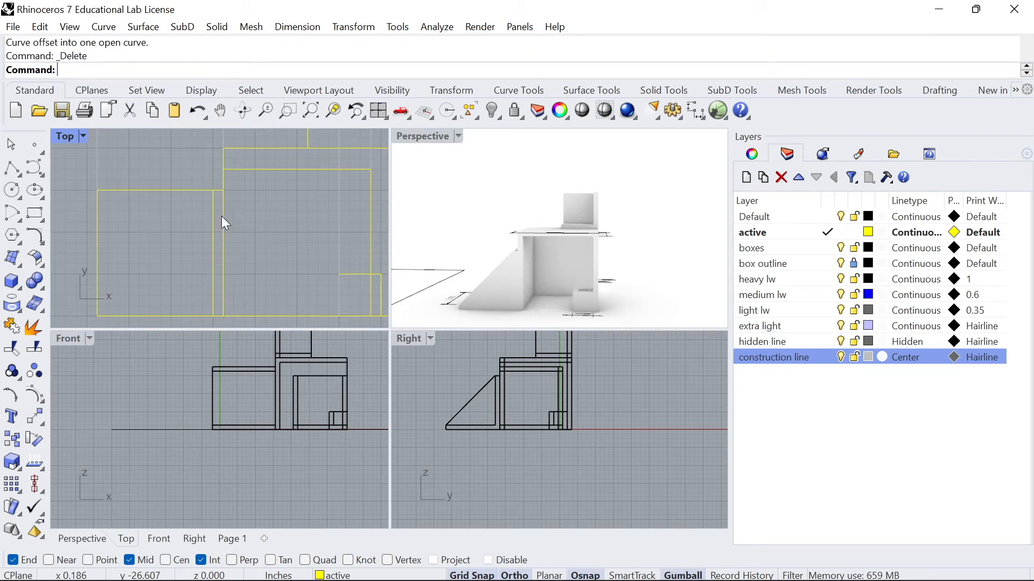
- Try a diagonal from the offset line's upper end to the 3-inch square's lower-left corner
left_click(12, 168)
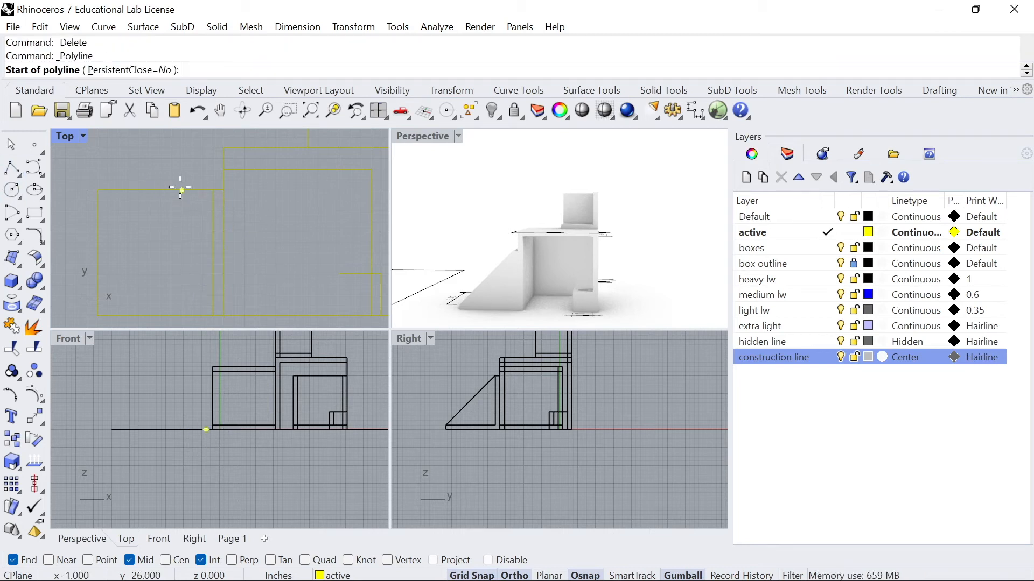
left_click(213, 191)
left_click(98, 315)
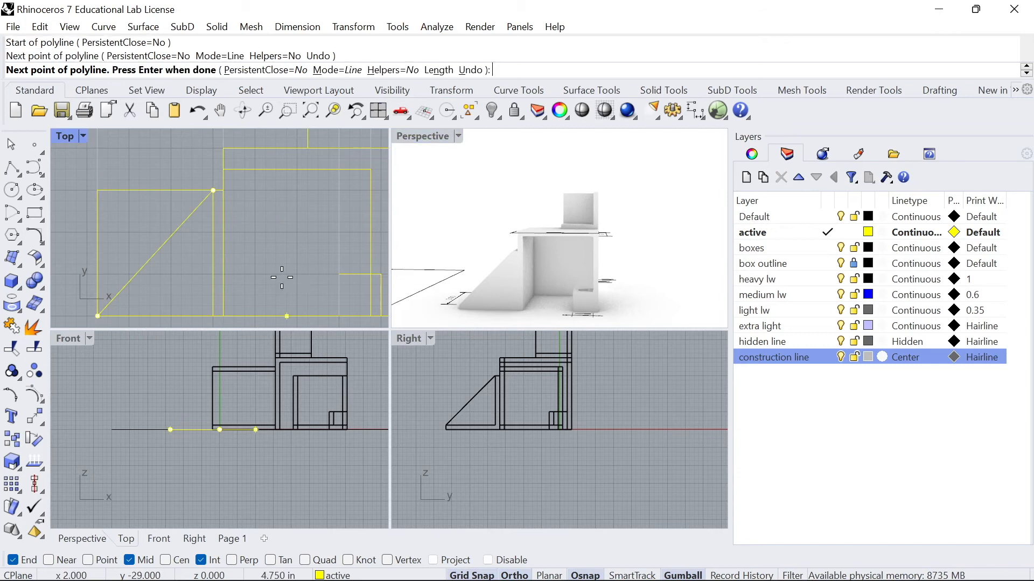
key("Return")
right_click_drag(479, 268, 518, 289)
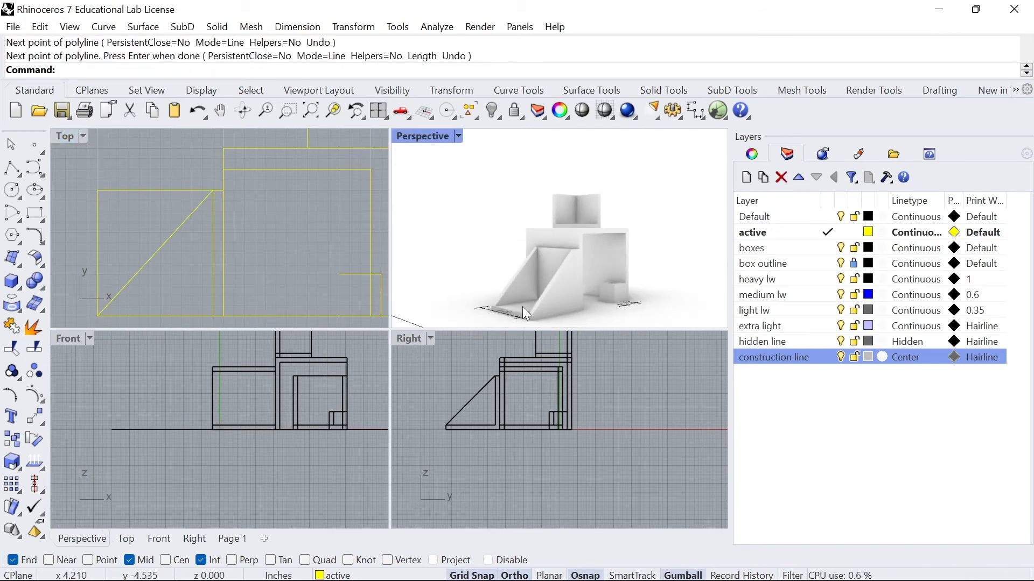
scroll(520, 283, "up", 5)
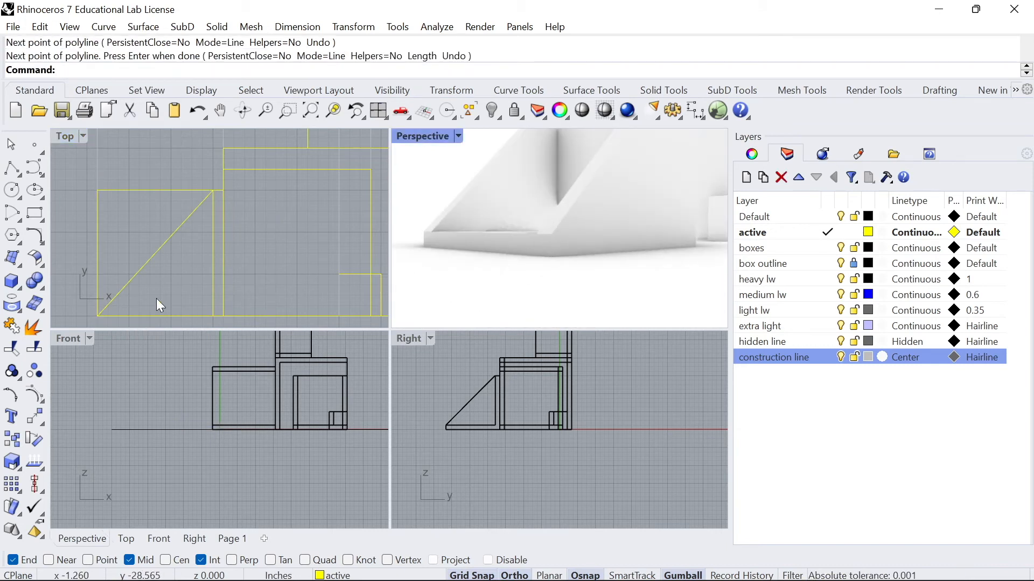
right_click_drag(577, 248, 468, 262)
right_click_drag(202, 286, 267, 249)
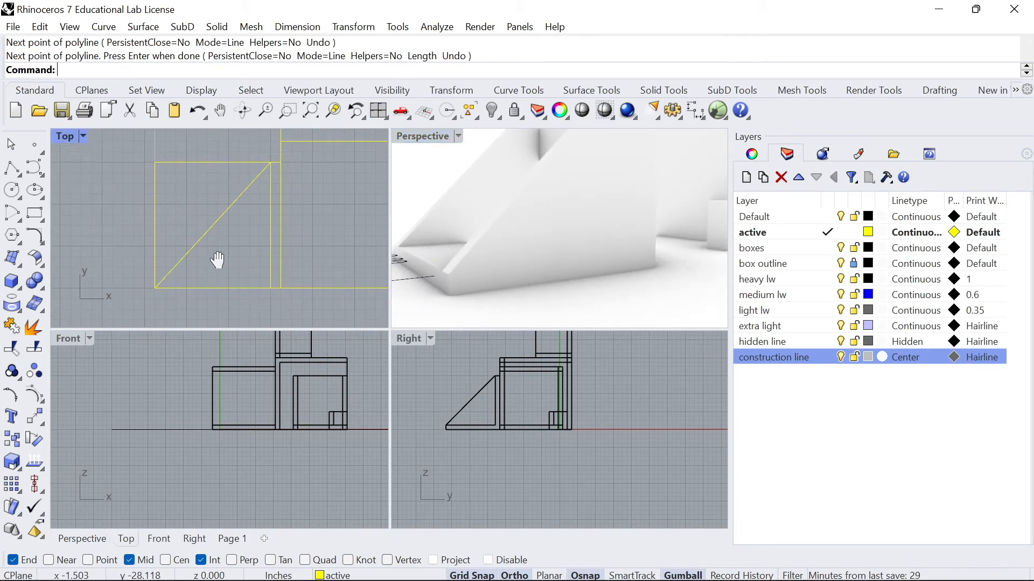
left_click(185, 243)
key("Delete")
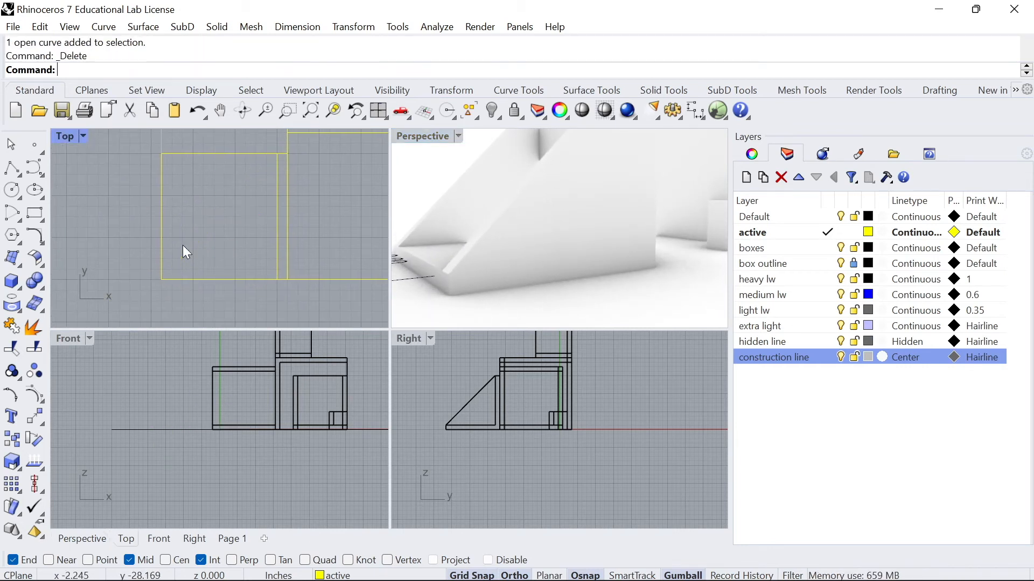
- Offset the 3-inch square's bottom edge 0.25 inch upward into the square
key("ctrl+z")
type("Offset")
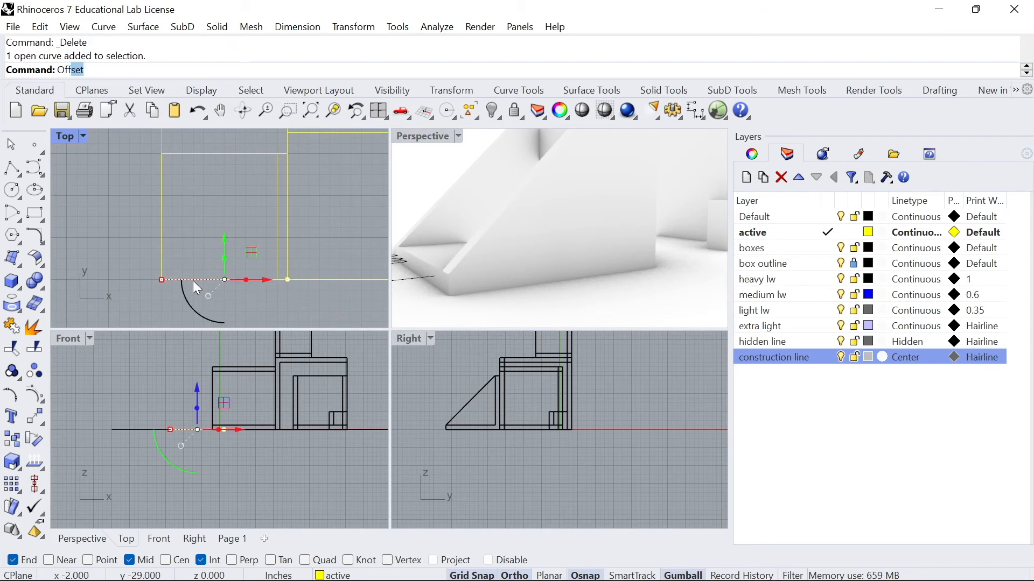
key("Return")
left_click(201, 263)
right_click_drag(470, 277, 528, 256)
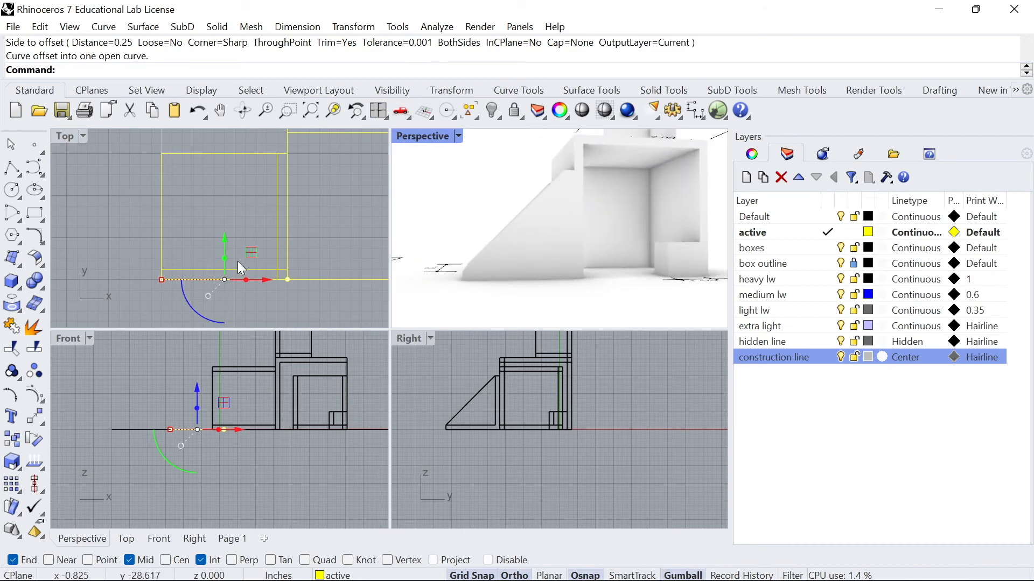
scroll(237, 261, "up", 2)
scroll(193, 253, "down", 2)
left_click(189, 238)
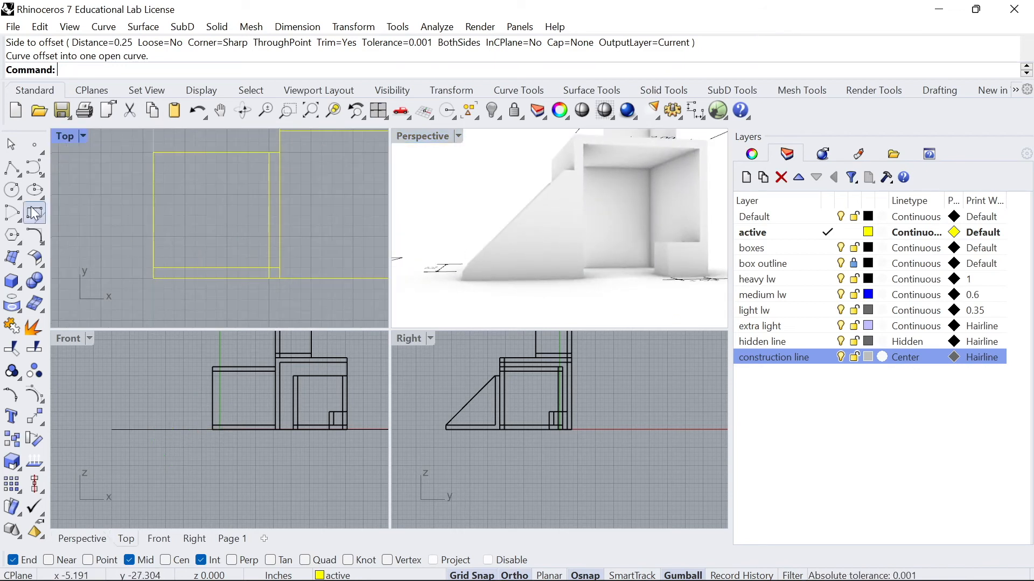
left_click(12, 168)
left_click(153, 268)
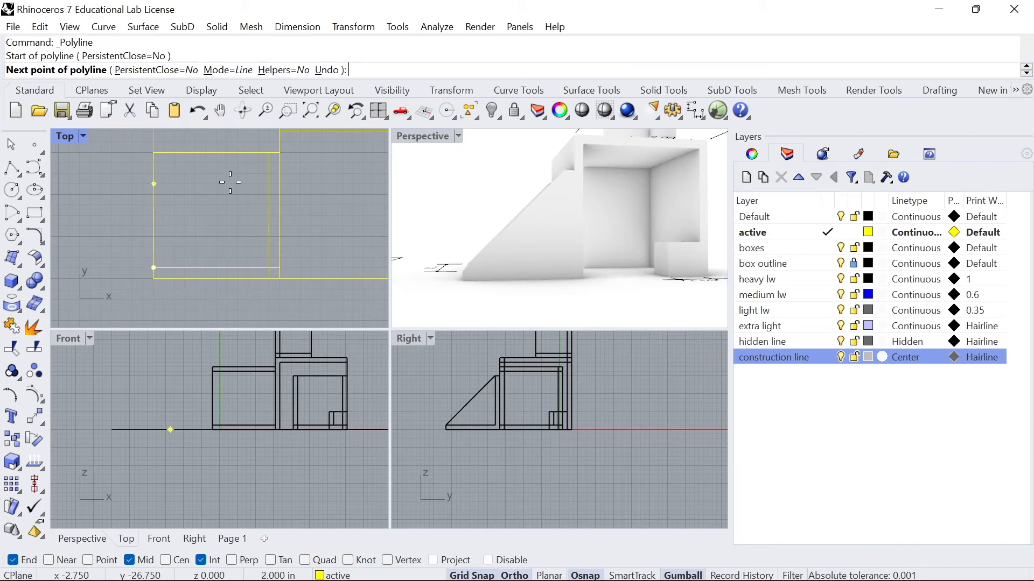
left_click(271, 153)
key("Escape")
- Draw a diagonal polyline from the horizontal offset line's left end to the vertical offset line's upper end
right_click(235, 247)
left_click(154, 268)
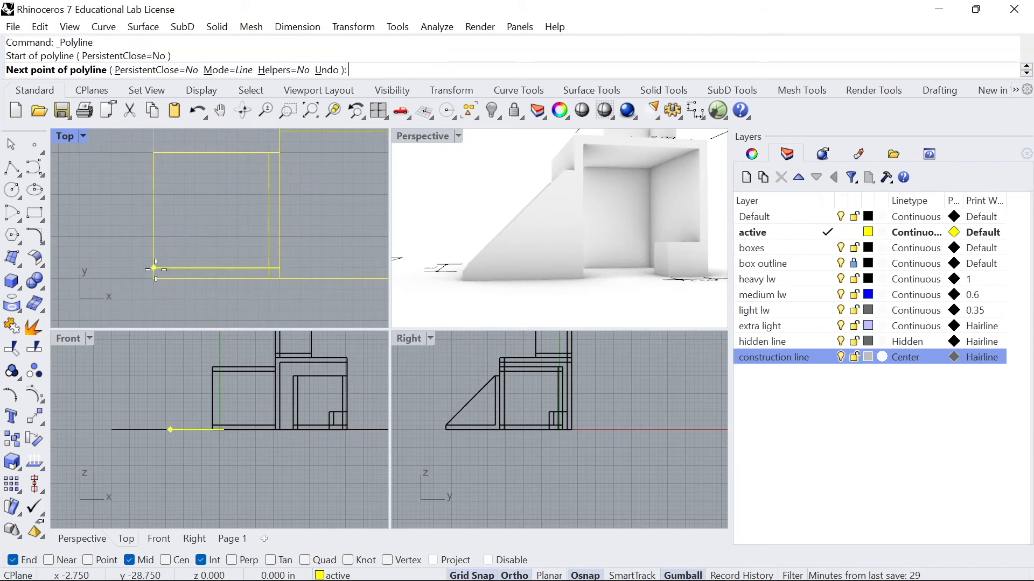
left_click(269, 153)
right_click(238, 235)
scroll(252, 269, "up", 1)
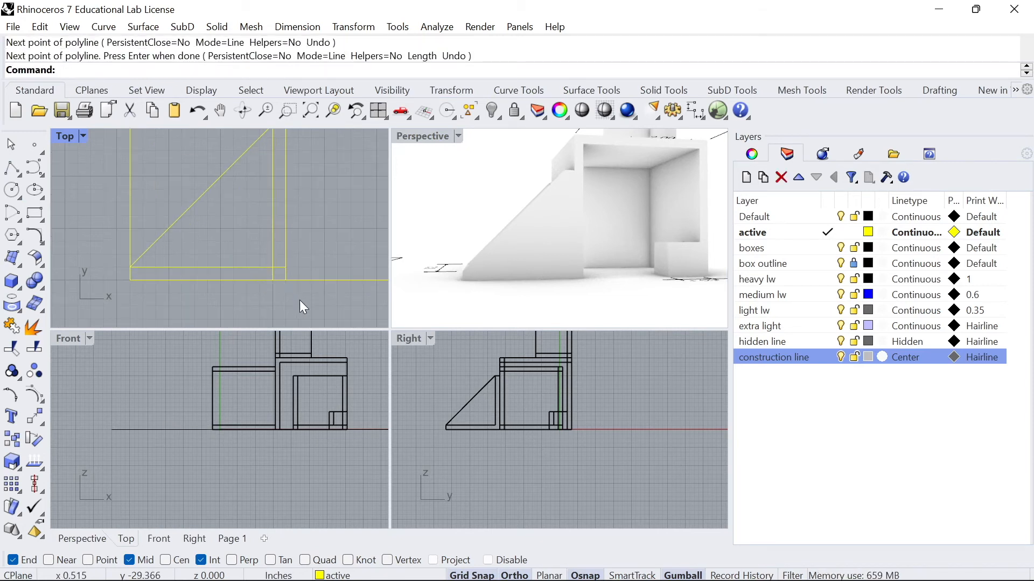
- Trim the two offset lines' overhanging ends where they cross near the square's lower-right corner
left_click_drag(299, 299, 248, 246)
type("Trim")
key("Return")
scroll(266, 293, "up", 4)
left_click(276, 263)
left_click(287, 254)
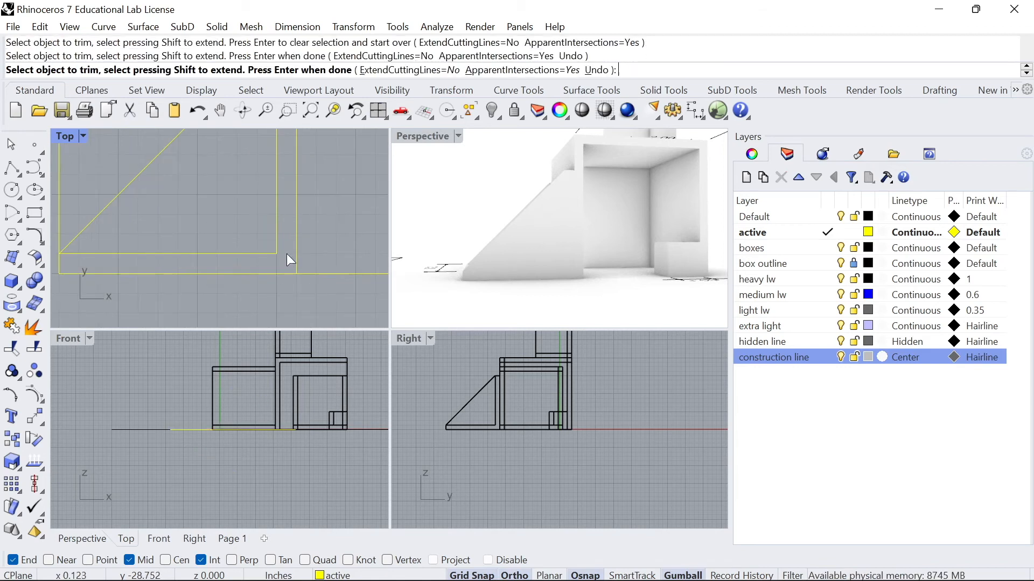
scroll(286, 255, "down", 4)
right_click(275, 247)
- Move the vertical and horizontal offset lines to the hidden line layer
left_click(279, 235)
left_click(253, 255)
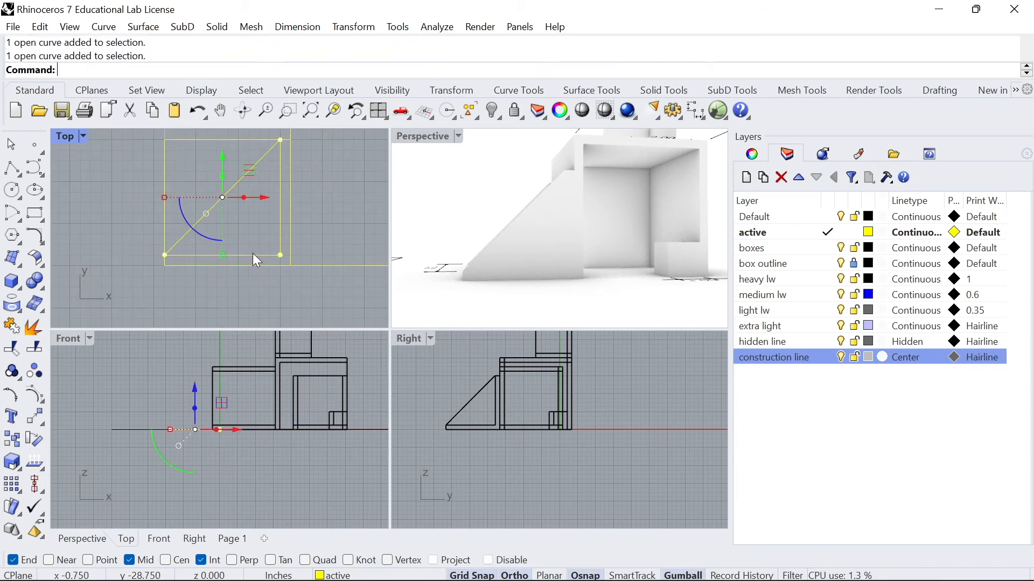
left_click(762, 341)
right_click(762, 342)
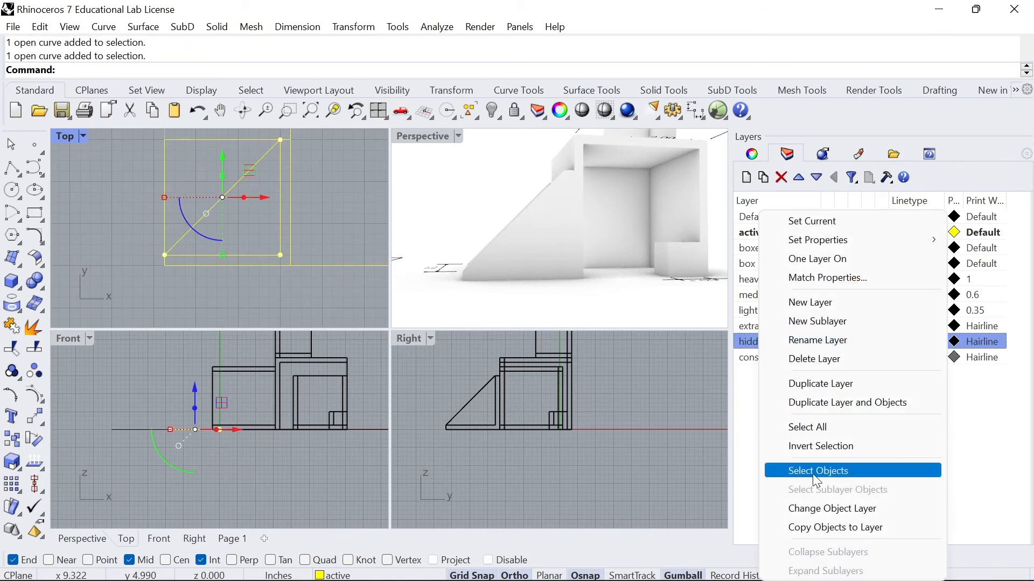
left_click(829, 505)
- Trim the square's left and top edges back to the diagonal, removing the portions outside the slope
left_click(247, 212)
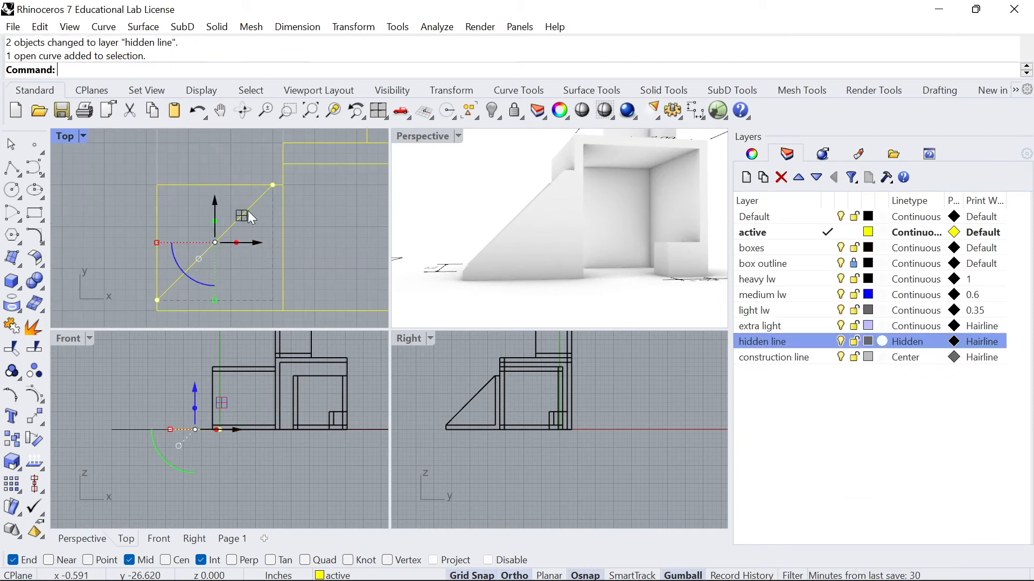
type("trim")
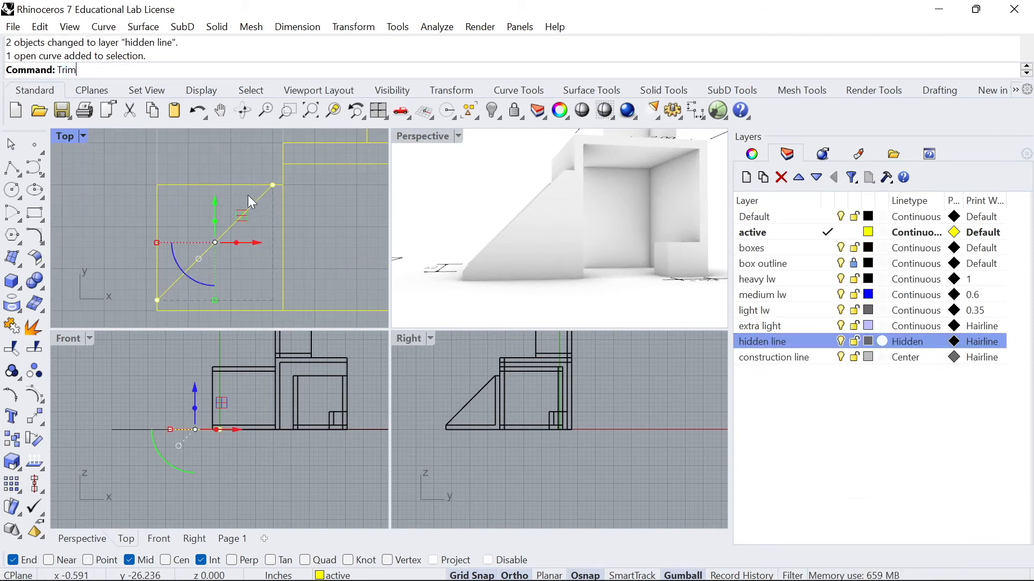
key("Return")
left_click(156, 201)
scroll(192, 208, "down", 2)
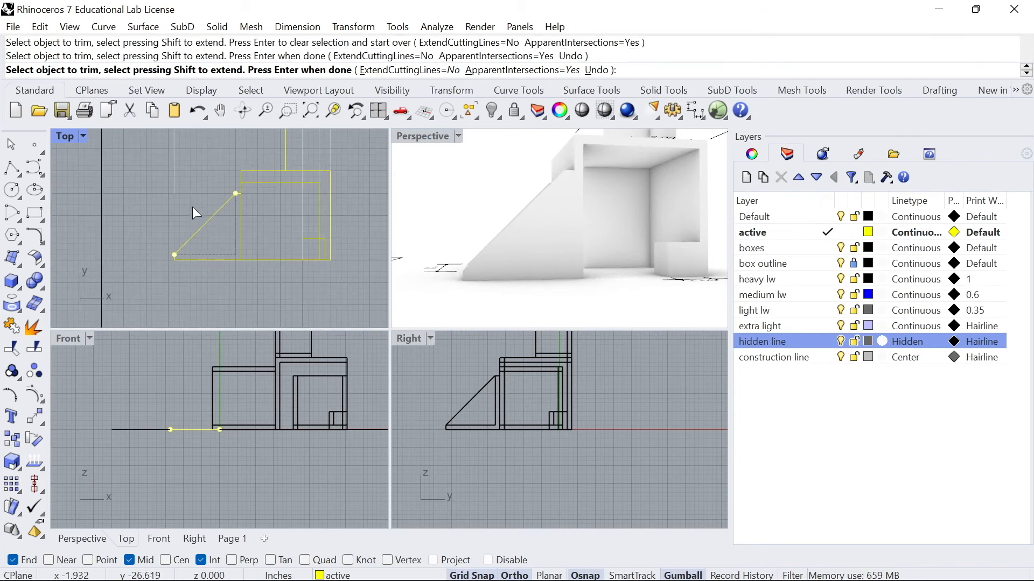
left_click(167, 206)
key("Return")
- Extend the leftmost projection line down to the lower end of the sloped box's diagonal
left_click(166, 183)
left_click_drag(166, 183, 160, 234)
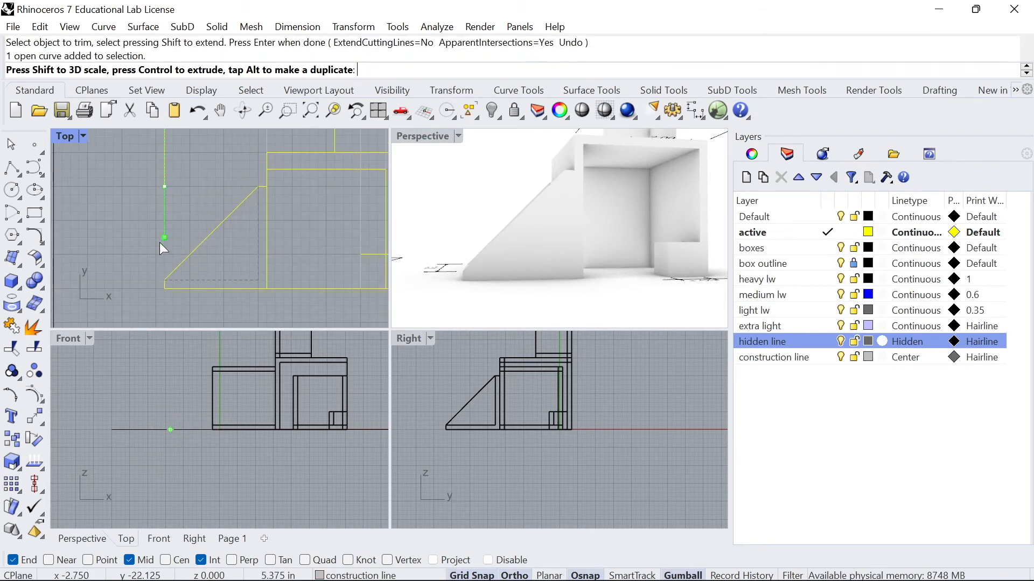
left_click_drag(159, 274, 159, 276)
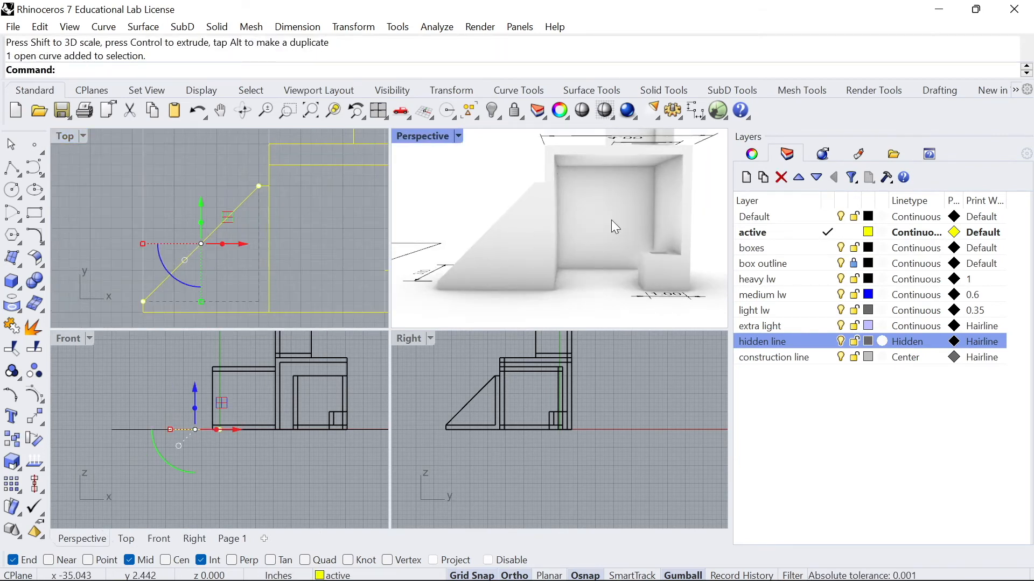
- Join the sloped box's diagonal, short top edge, left edge and bottom edge, and move the outline to the heavy lw layer
mouse_move(593, 214)
right_mouse_down()
mouse_move(561, 202)
mouse_move(577, 208)
right_mouse_up()
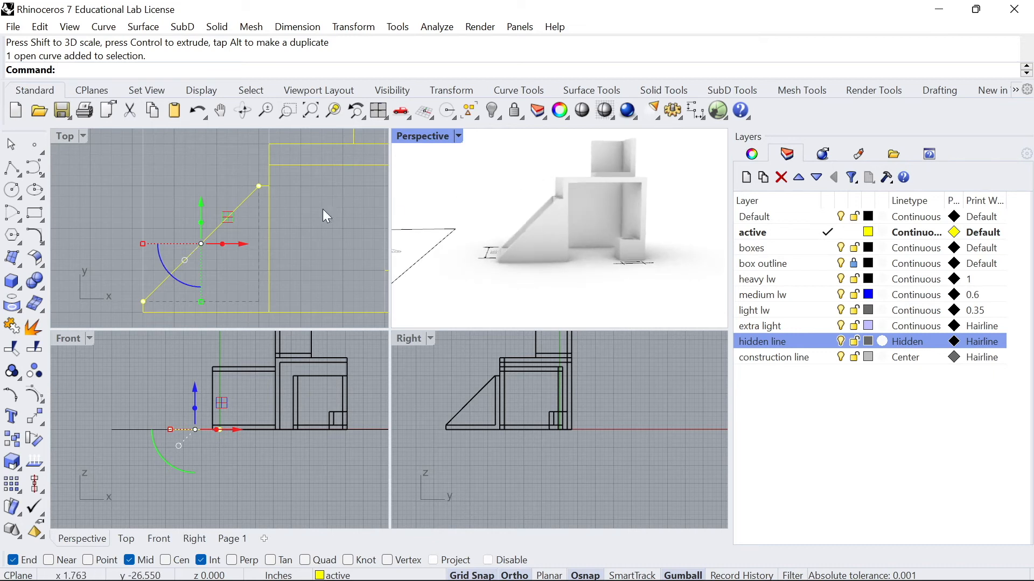
scroll(266, 189, "up", 1)
left_click(265, 186, "shift")
scroll(197, 270, "up", 2)
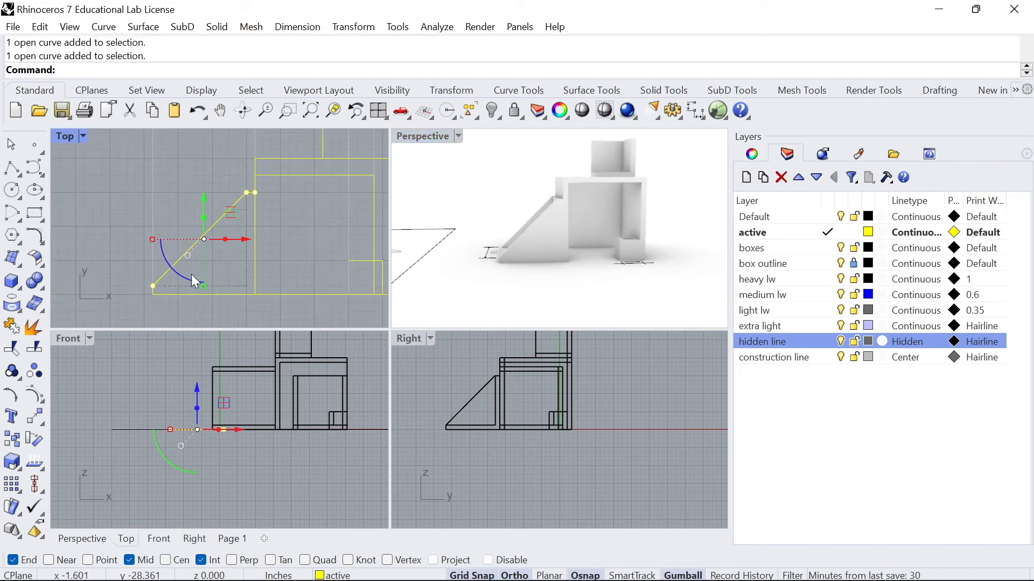
left_click(138, 297, "shift")
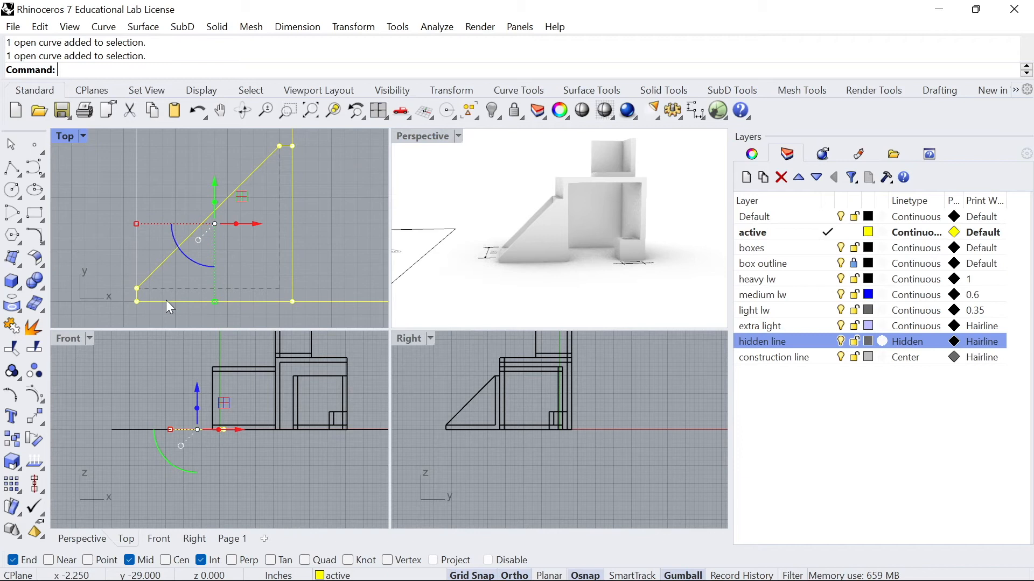
key("ctrl+j")
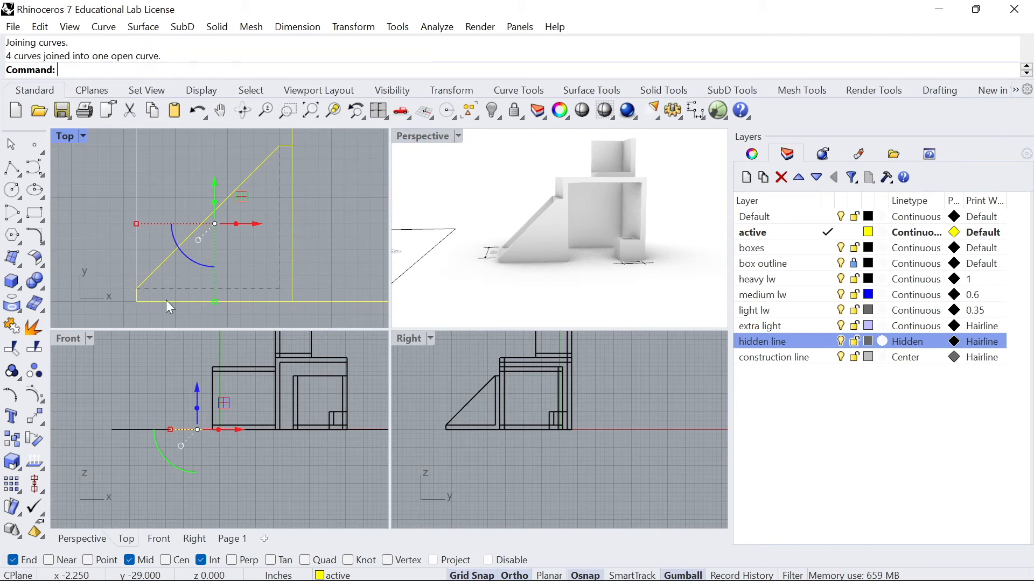
right_click(756, 281)
left_click(803, 504)
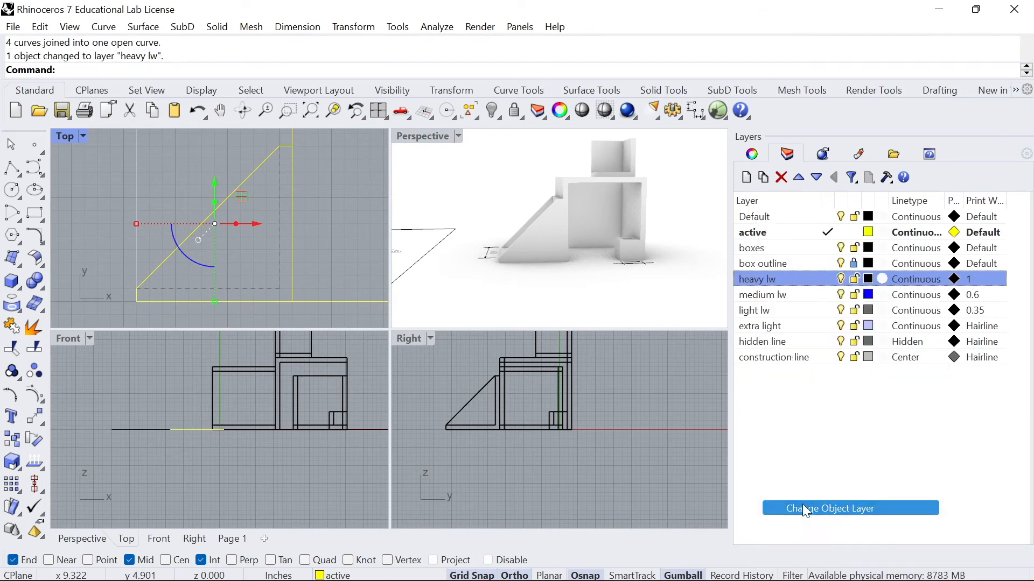
left_click(115, 217)
- Move the large square's outer outline in the elevation to the heavy lw layer
scroll(235, 232, "down", 8)
right_click_drag(255, 242, 207, 255)
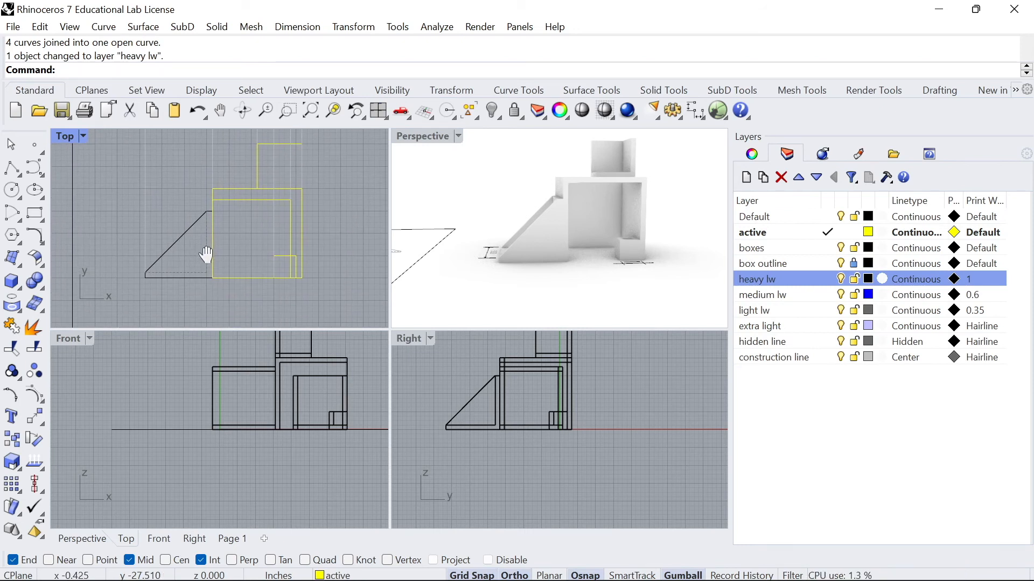
right_click_drag(240, 219, 233, 263)
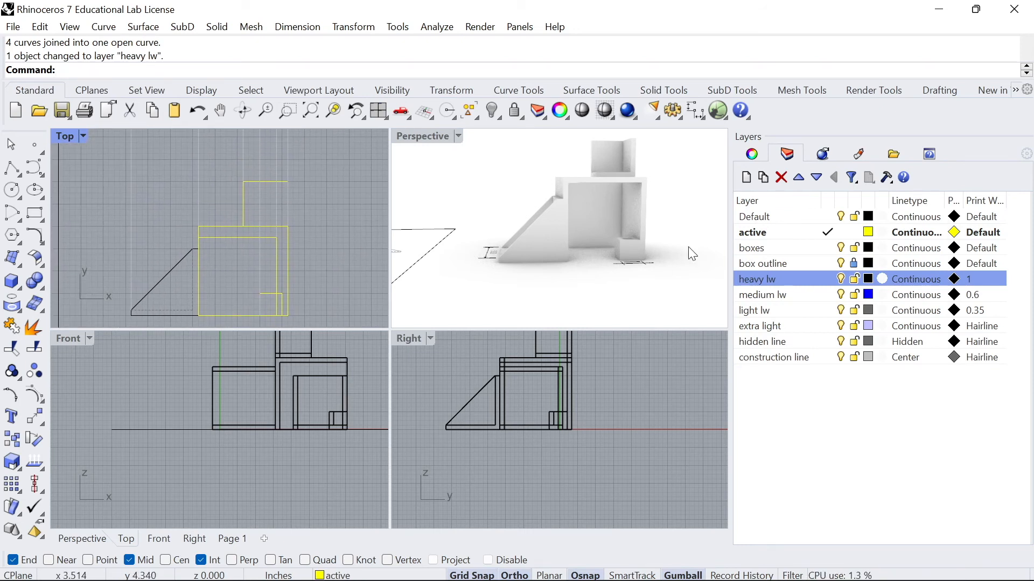
right_click_drag(624, 209, 622, 211)
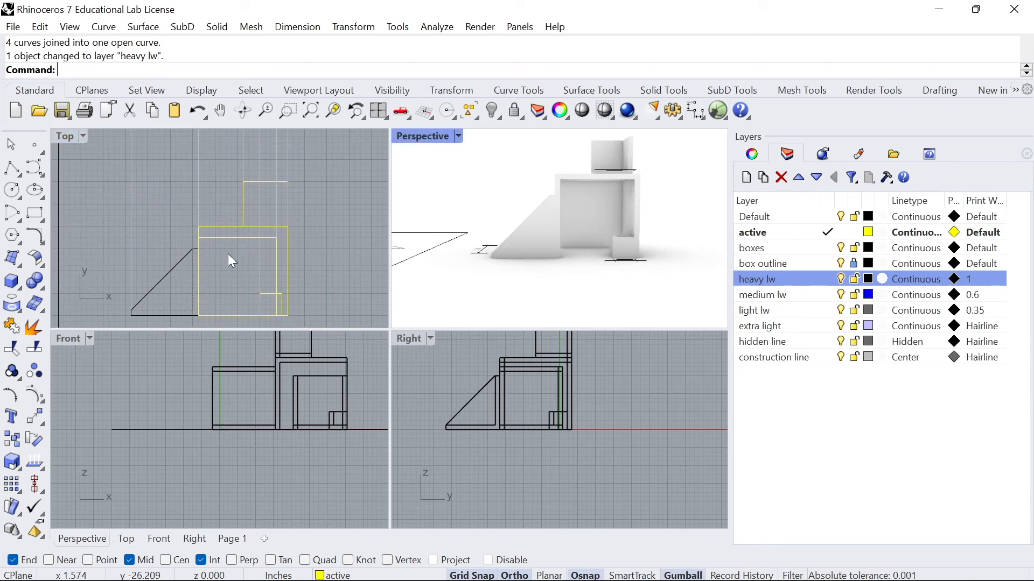
right_click_drag(210, 272, 209, 234)
scroll(208, 234, "up", 4)
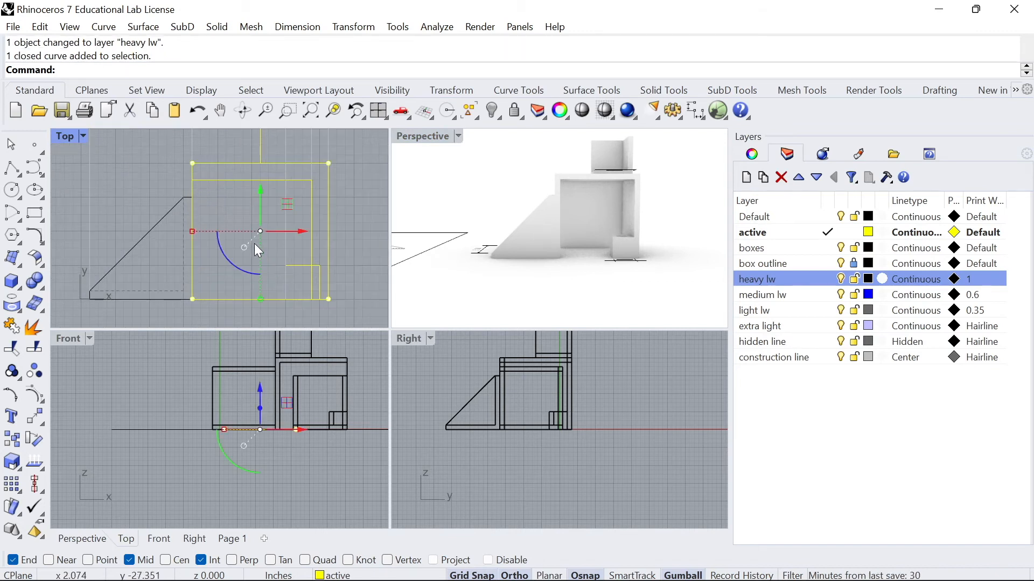
right_click(750, 280)
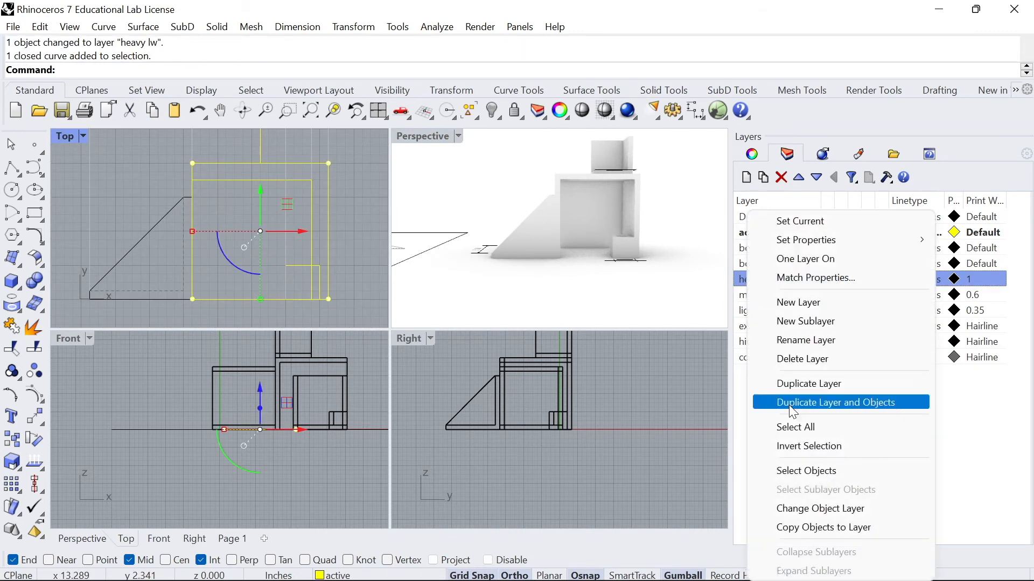
left_click(789, 503)
key("Escape")
- Move the inner square inside the large box's outline to the hidden line layer
right_click_drag(310, 229, 259, 230)
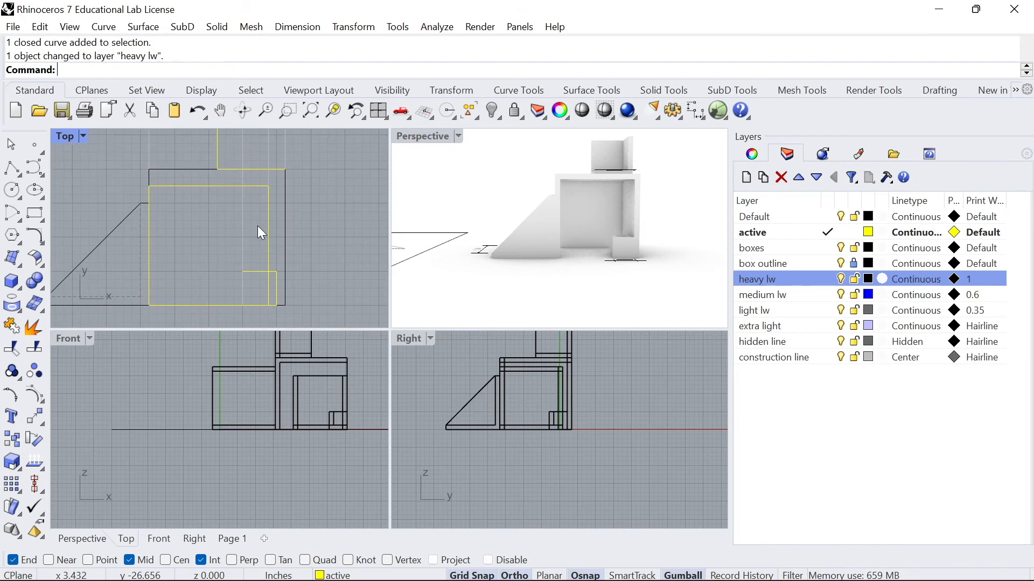
left_click(188, 188)
right_click_drag(514, 194, 459, 199)
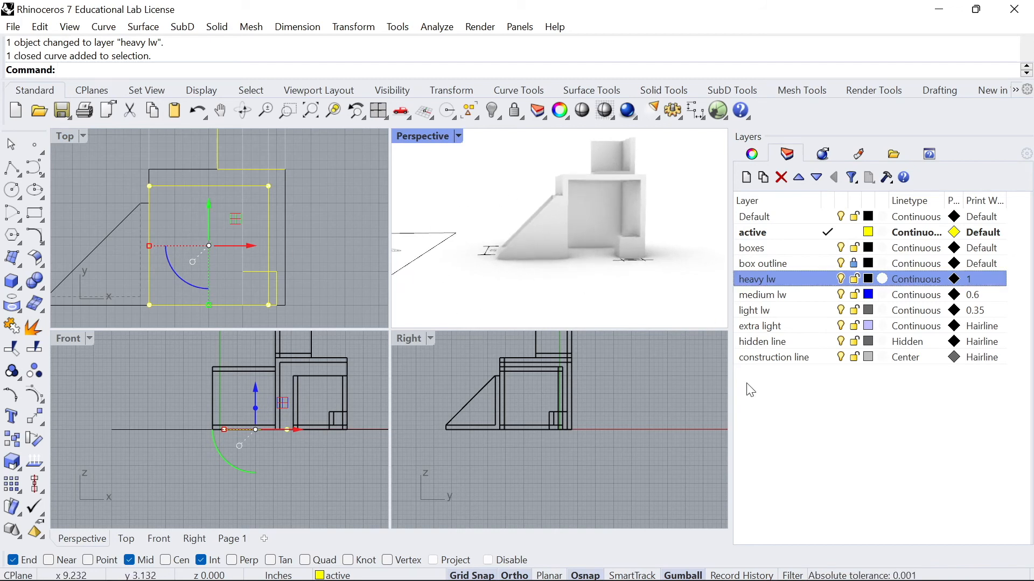
right_click(762, 347)
left_click(812, 509)
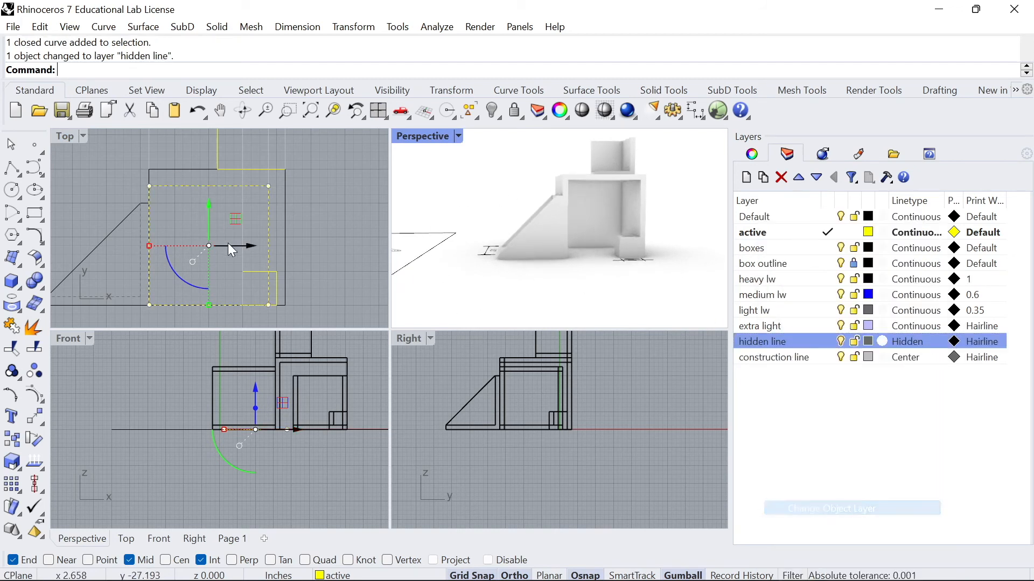
- Move the small square at the large box's lower right corner to the heavy lw layer
right_click_drag(211, 205, 240, 209)
right_click_drag(280, 236, 272, 200)
left_click(252, 253)
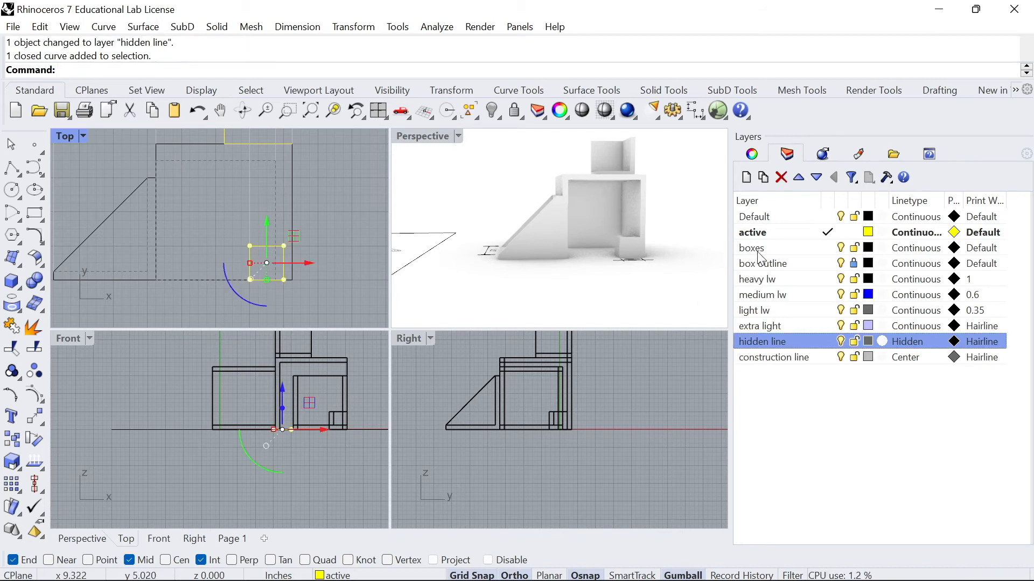
right_click(773, 279)
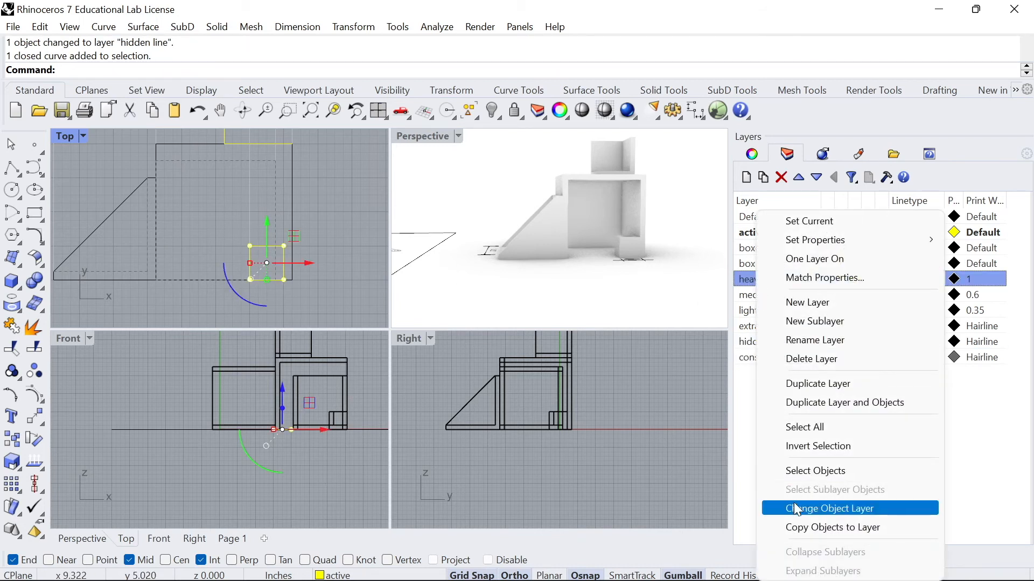
left_click(792, 508)
left_click(333, 237)
- Shorten the construction line along the small square's left side so it ends at the square's upper edge
right_click_drag(326, 228, 318, 247)
left_click(239, 228)
left_click_drag(241, 299, 241, 266)
left_click(199, 259)
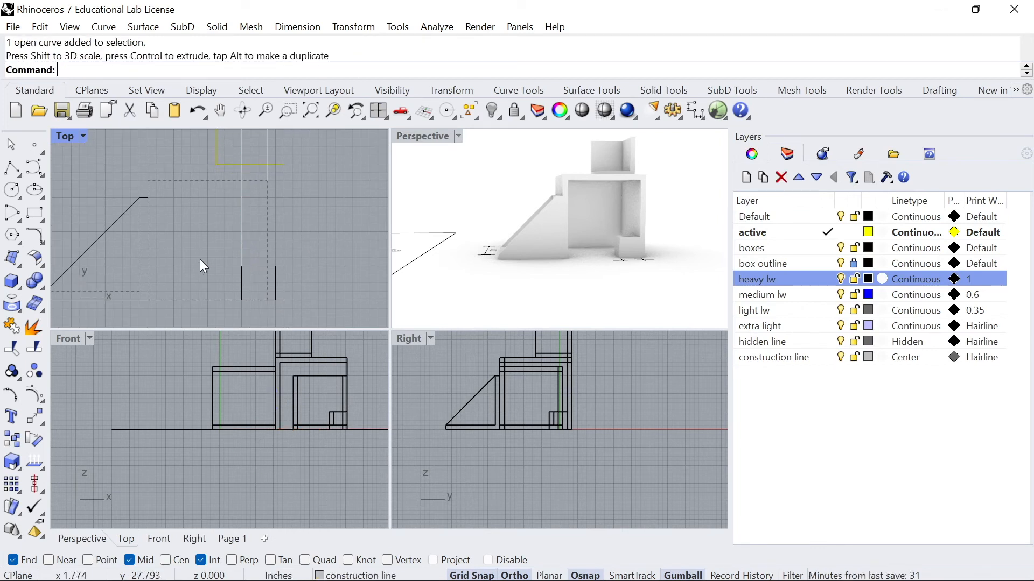
- Move the outline of the upper box that sits on the large box to the light lw layer
right_click_drag(243, 234, 253, 301)
scroll(246, 240, "down", 4)
right_click_drag(207, 202, 211, 228)
right_click_drag(489, 200, 622, 155)
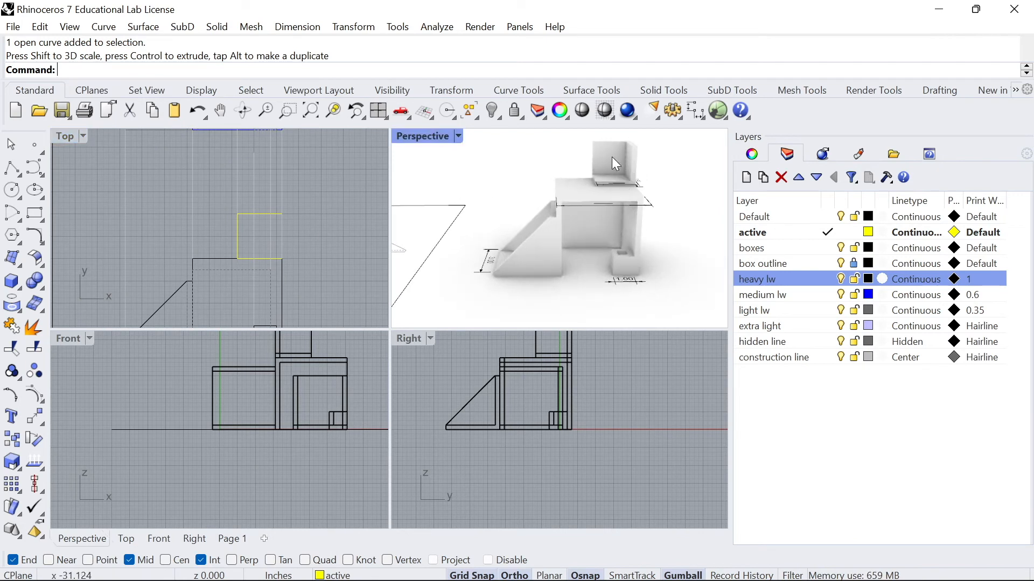
scroll(236, 212, "up", 1)
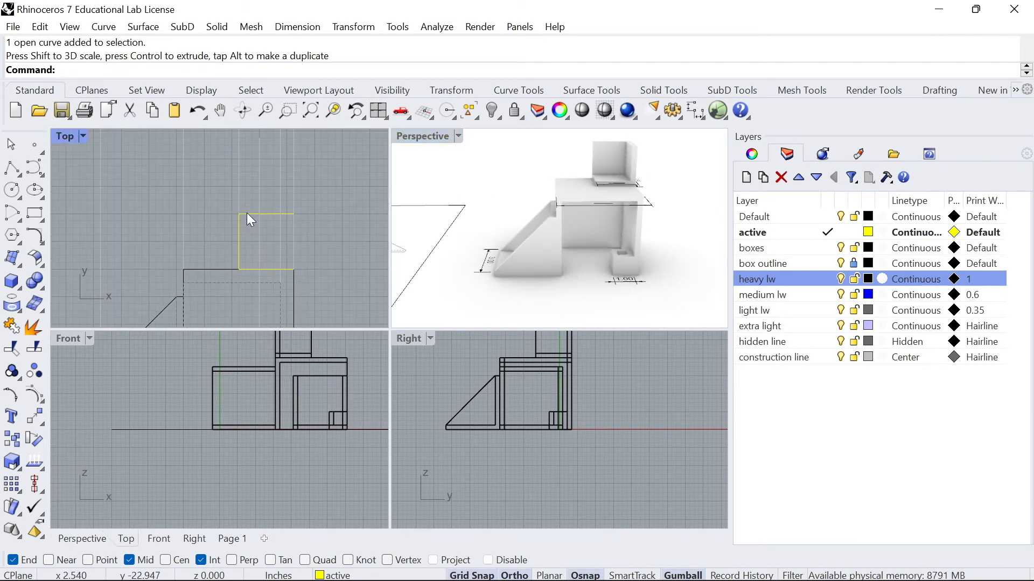
left_click(246, 214)
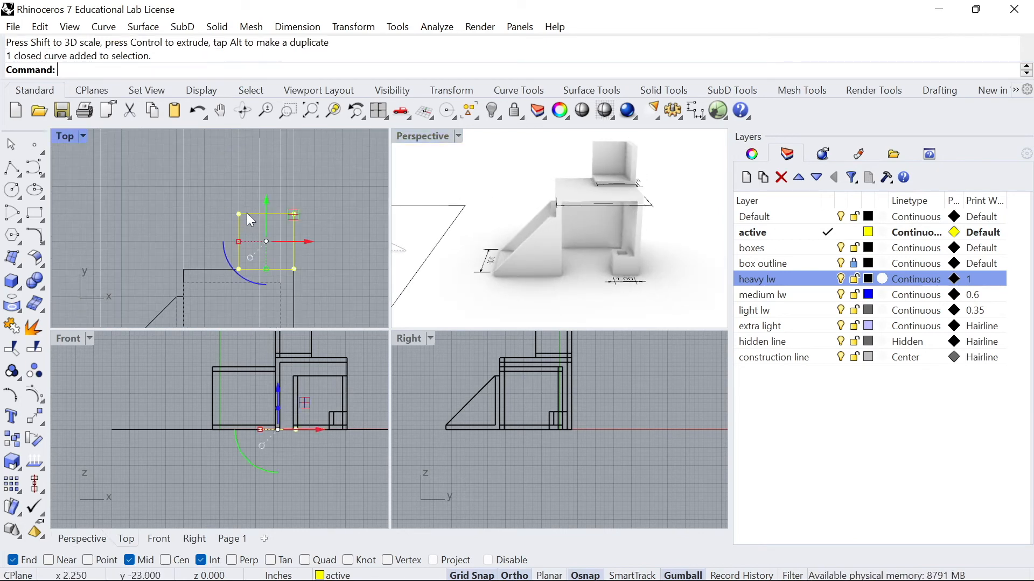
left_click(748, 313)
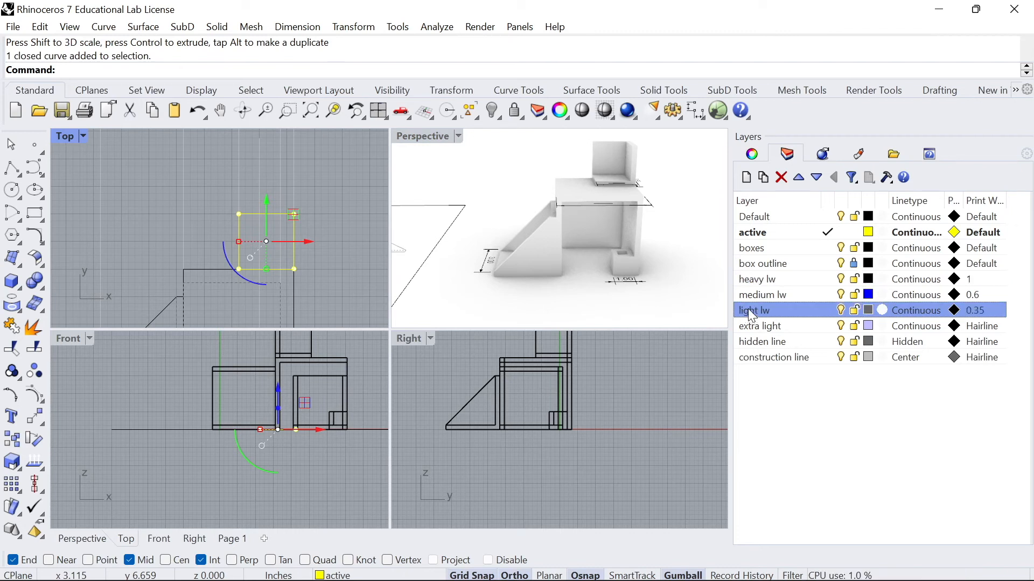
right_click(751, 316)
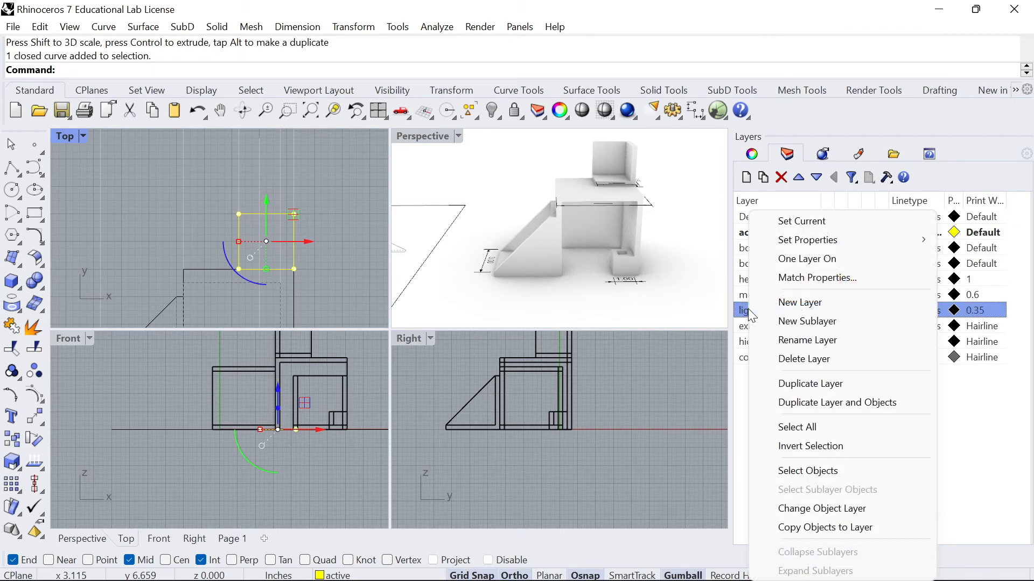
left_click(796, 503)
left_click(322, 226)
- Explode the large box's outer outline into separate edge segments
scroll(287, 225, "down", 4)
scroll(280, 238, "down", 4)
scroll(269, 284, "up", 5)
right_click_drag(591, 280, 601, 241)
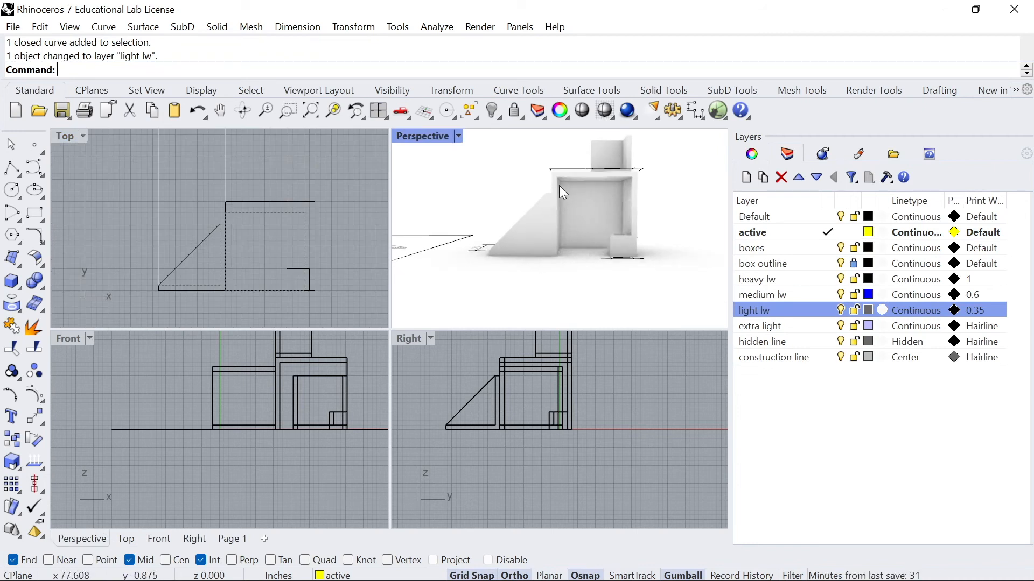
scroll(274, 224, "up", 3)
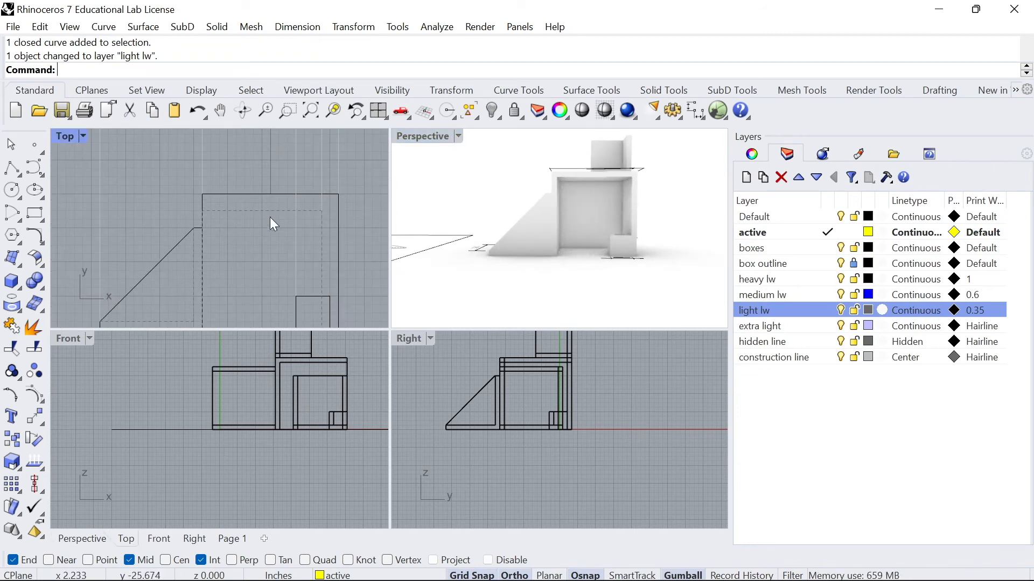
left_click(255, 194)
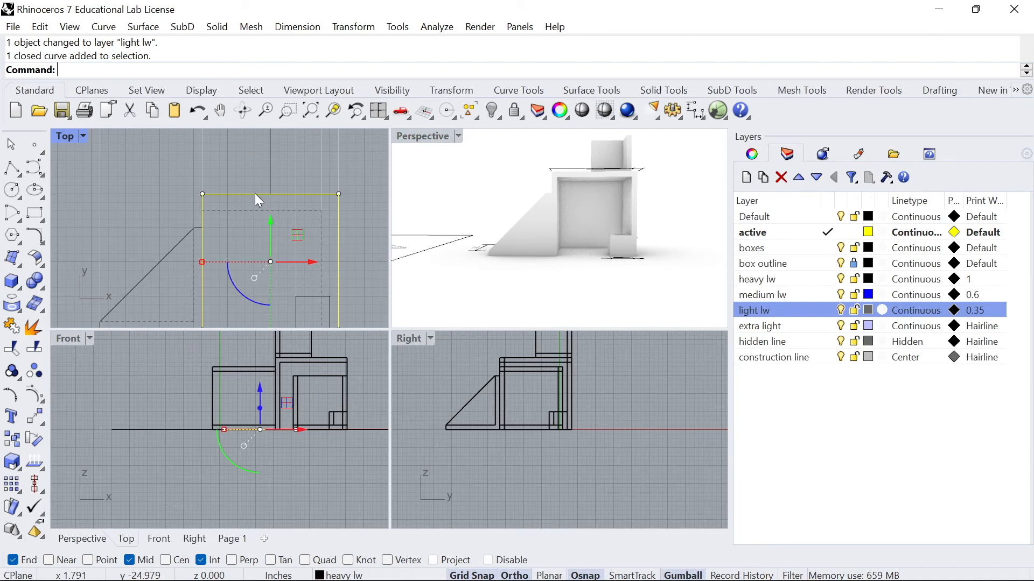
type("O")
key("BackSpace")
key("BackSpace")
type("Expl")
key("Return")
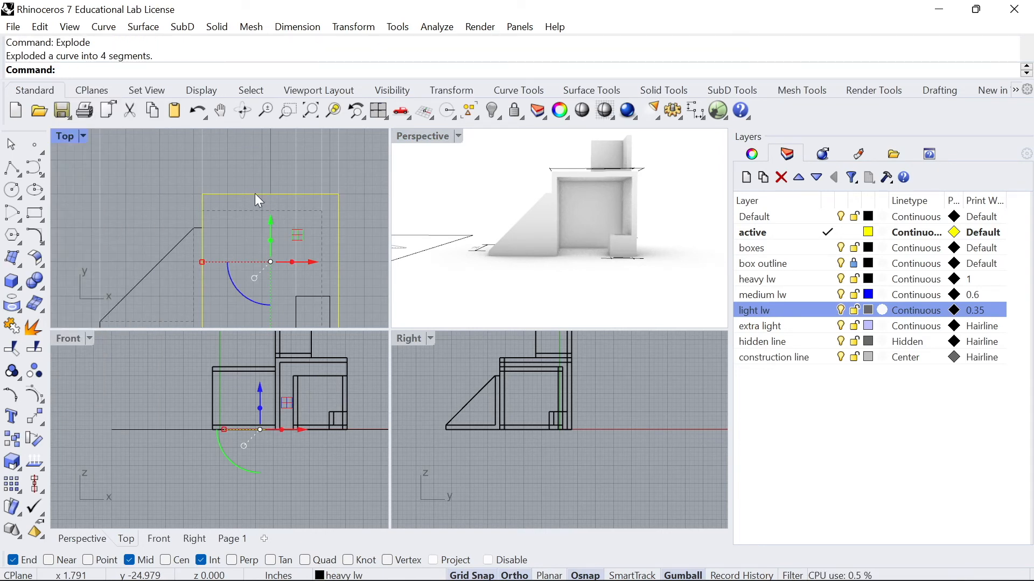
- Join the large box's left, top and right edges into one open curve
scroll(229, 215, "down", 2)
key("Escape")
scroll(210, 203, "up", 4)
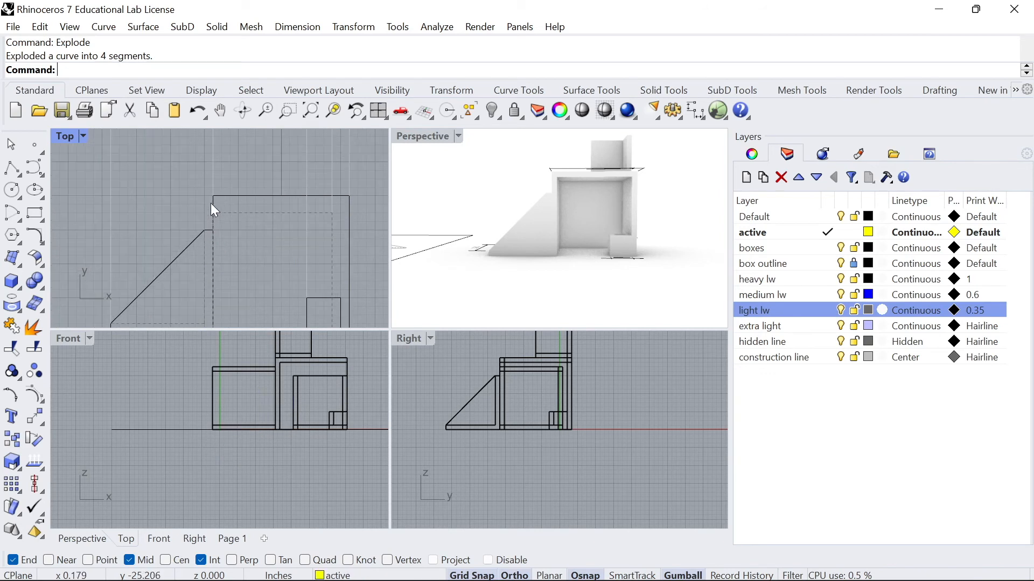
left_click(214, 201)
left_click(350, 260, "shift")
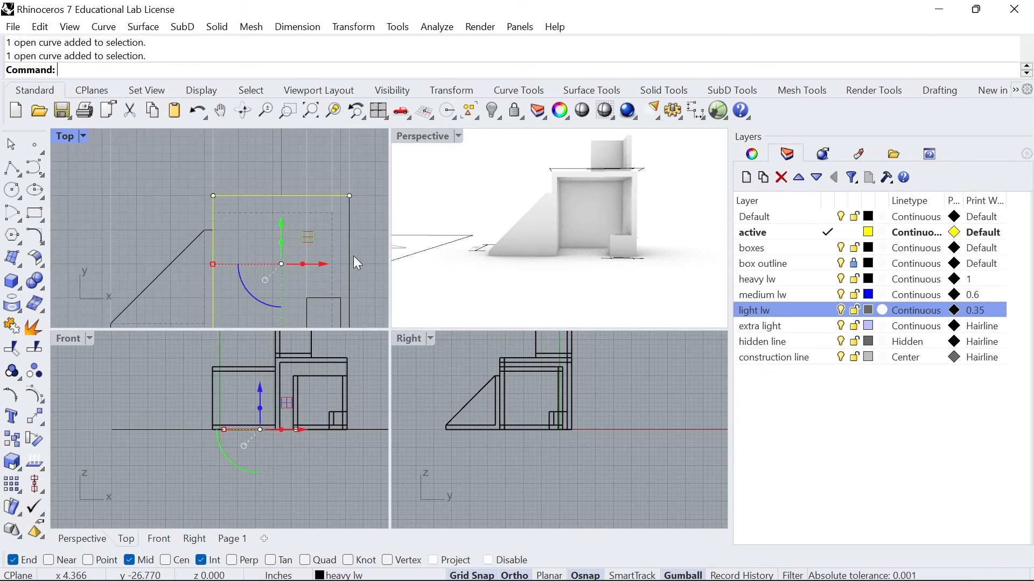
scroll(318, 238, "down", 3)
key("ctrl+j")
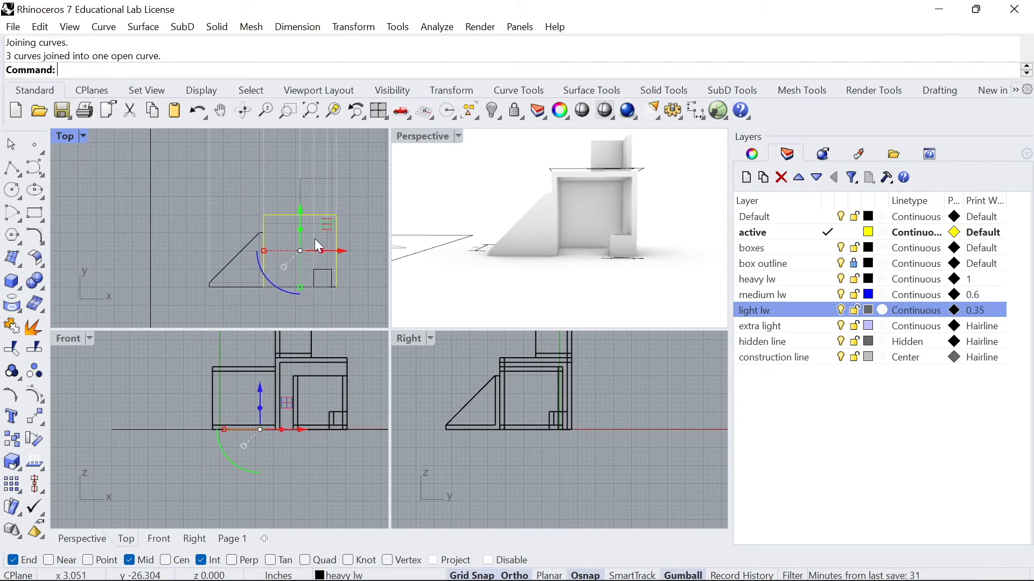
- Offset the joined left, top and right edges inward by 0.25 inches
key("Return")
scroll(283, 242, "up", 2)
left_click(281, 210)
scroll(274, 209, "up", 2)
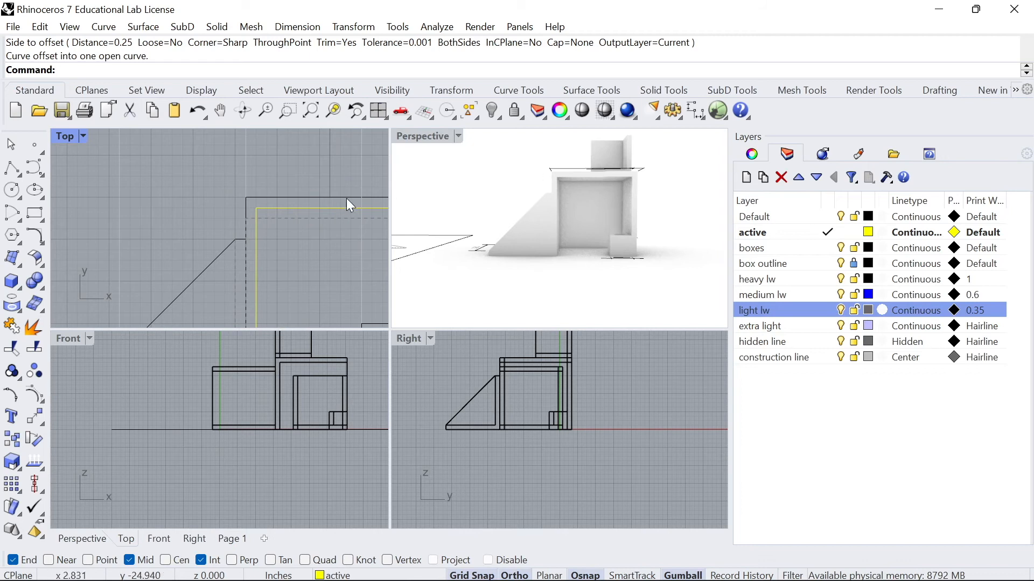
- Move the inward offset curve of the large box to the heavy lw layer
left_click(292, 209)
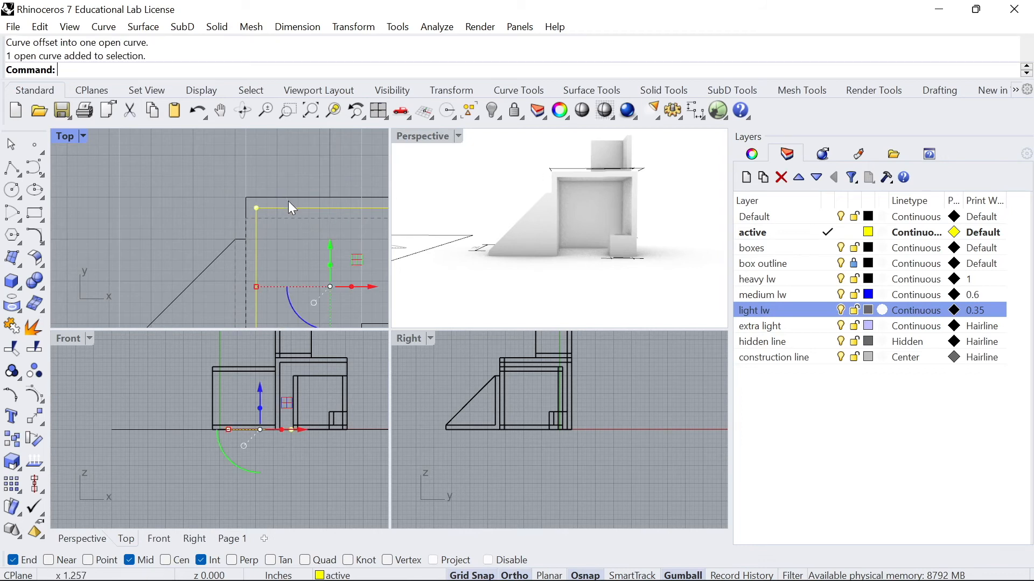
left_click(757, 279)
right_click(756, 279)
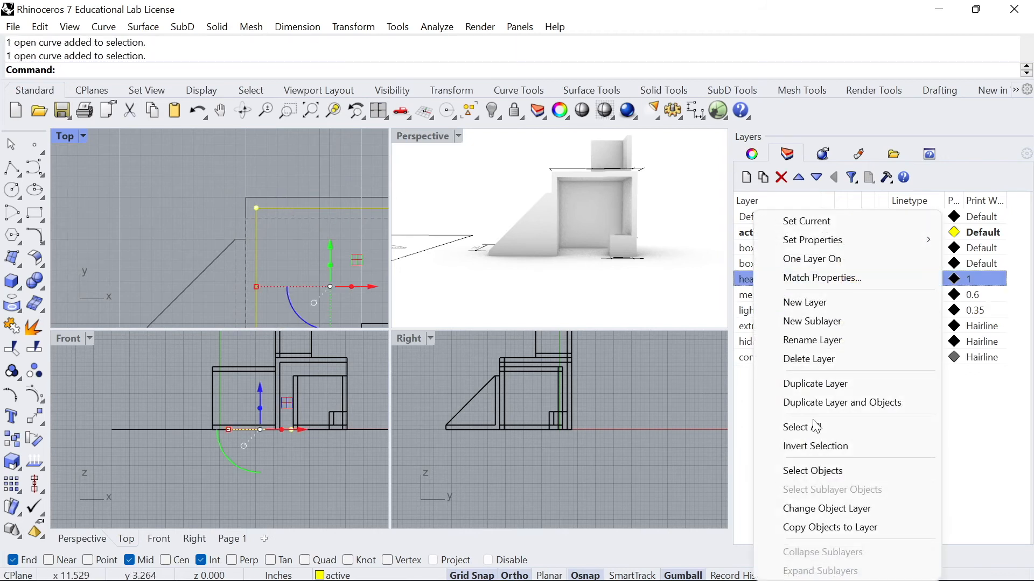
left_click(804, 511)
left_click(207, 193)
- Compare the elevation linework with the large open box and small box in the 3D model
scroll(207, 193, "down", 5)
scroll(236, 202, "up", 5)
right_click_drag(267, 215, 231, 184)
scroll(231, 186, "down", 5)
right_click_drag(236, 220, 257, 244)
scroll(532, 204, "up", 7)
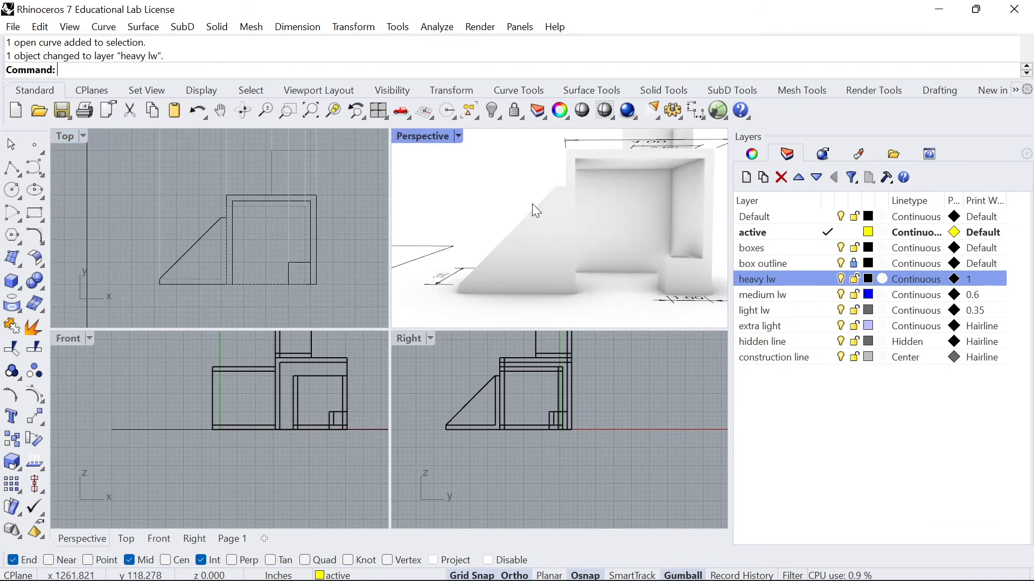
scroll(611, 273, "down", 7)
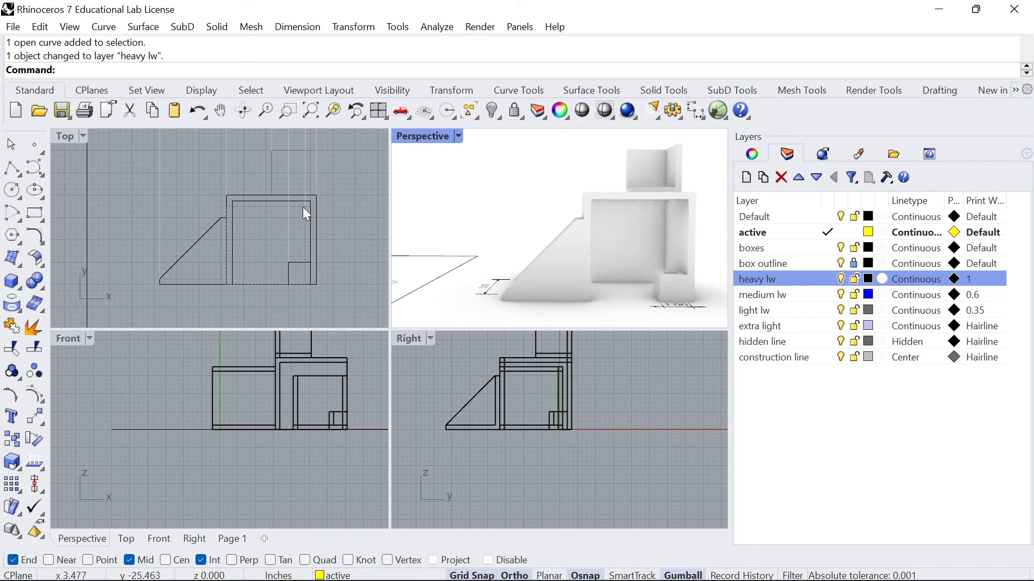
- Draw a vertical line along the small square's left edge, from its upper corner to its lower corner
scroll(300, 285, "up", 4)
left_click(299, 251)
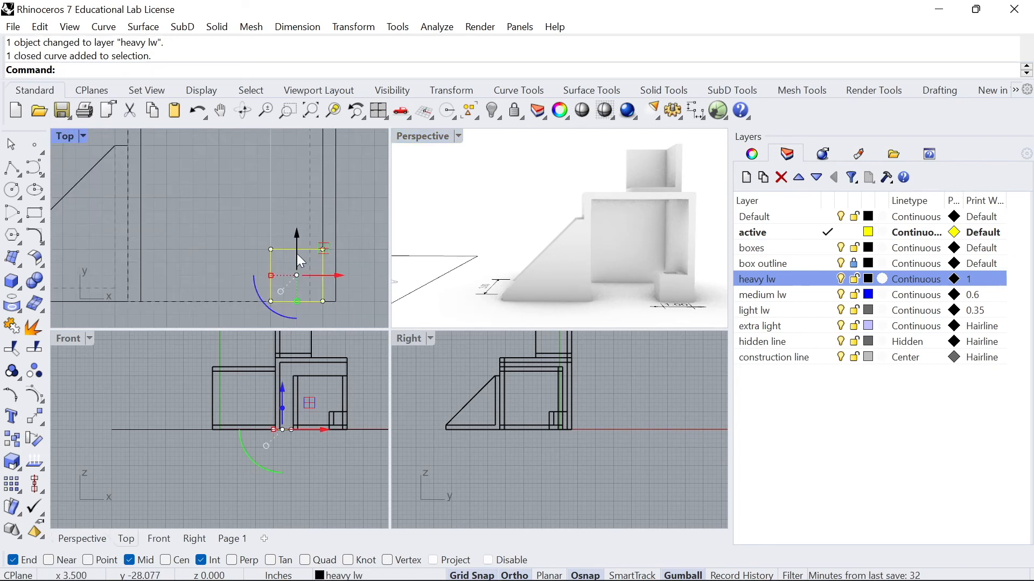
scroll(285, 243, "up", 2)
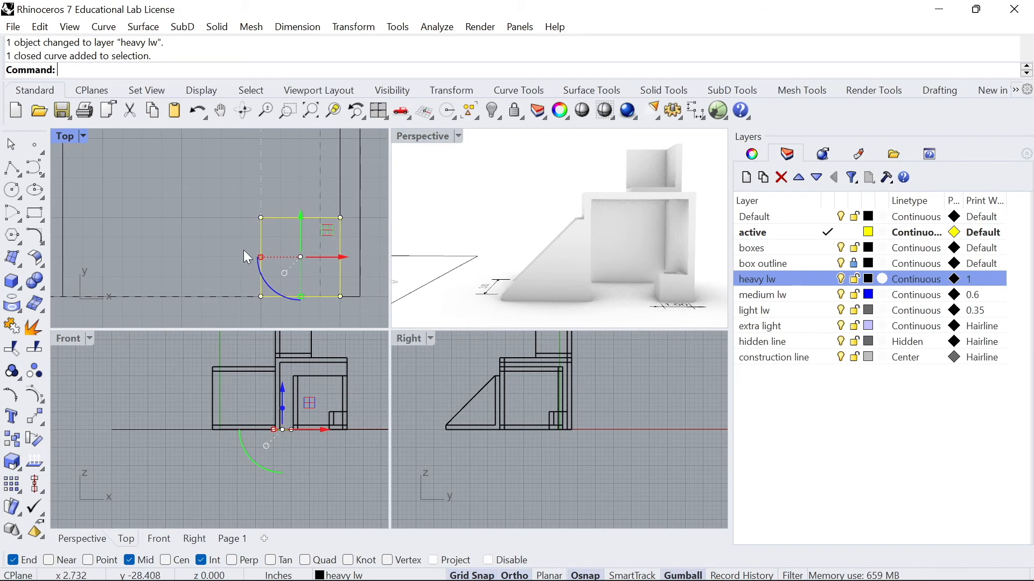
key("Escape")
left_click(12, 169)
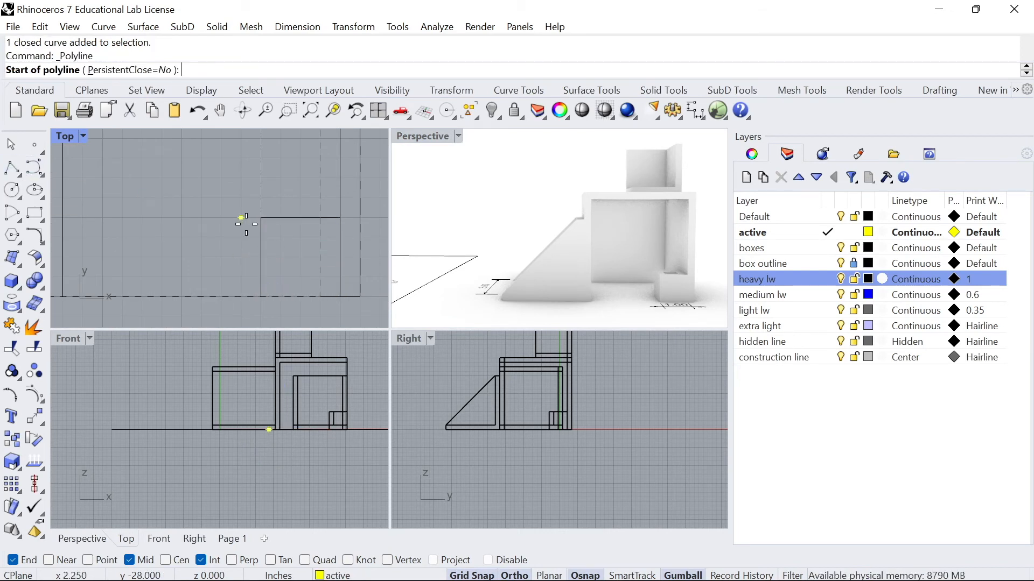
left_click(261, 217)
scroll(261, 218, "up", 1)
left_click(261, 315)
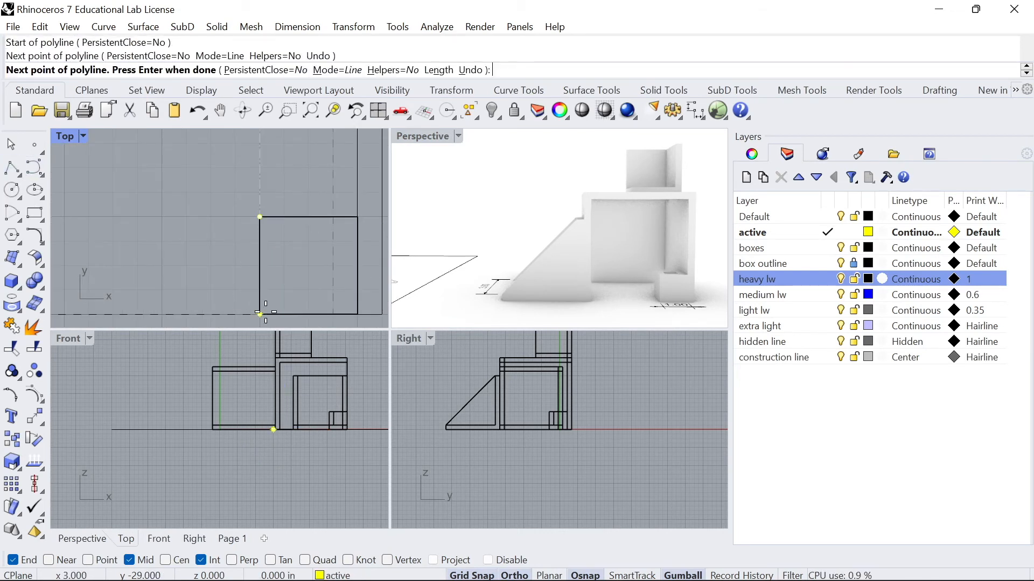
key("Return")
- Move the new vertical line 1/4" to the right, inside the small square
left_click(259, 255)
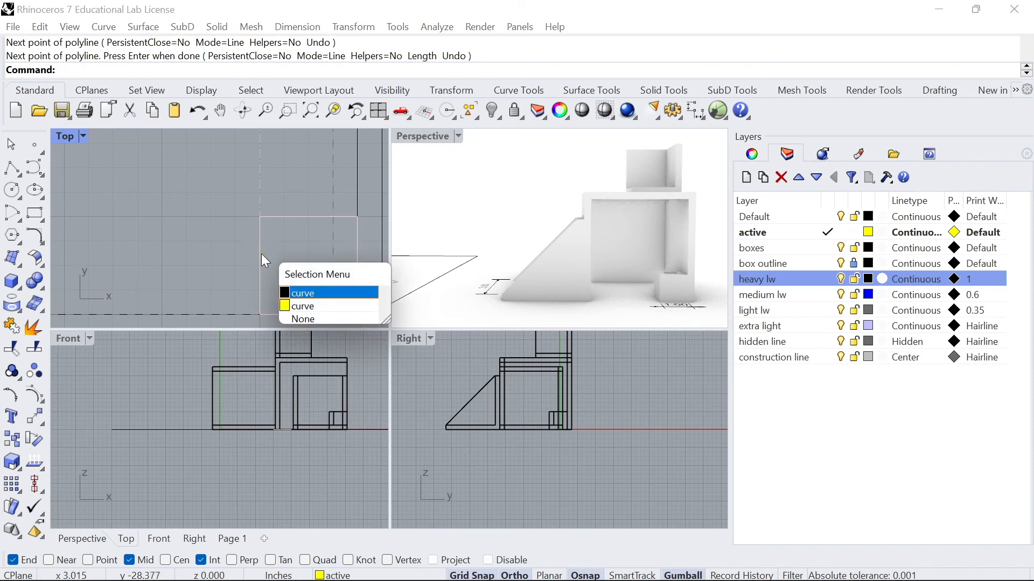
left_click(295, 305)
type("m")
key("Return")
left_click(260, 217)
type("1/4\"")
key("Return")
left_click(280, 214)
- Mirror a copy of the inner vertical line about the small square's vertical centerline
type("mirror")
key("Return")
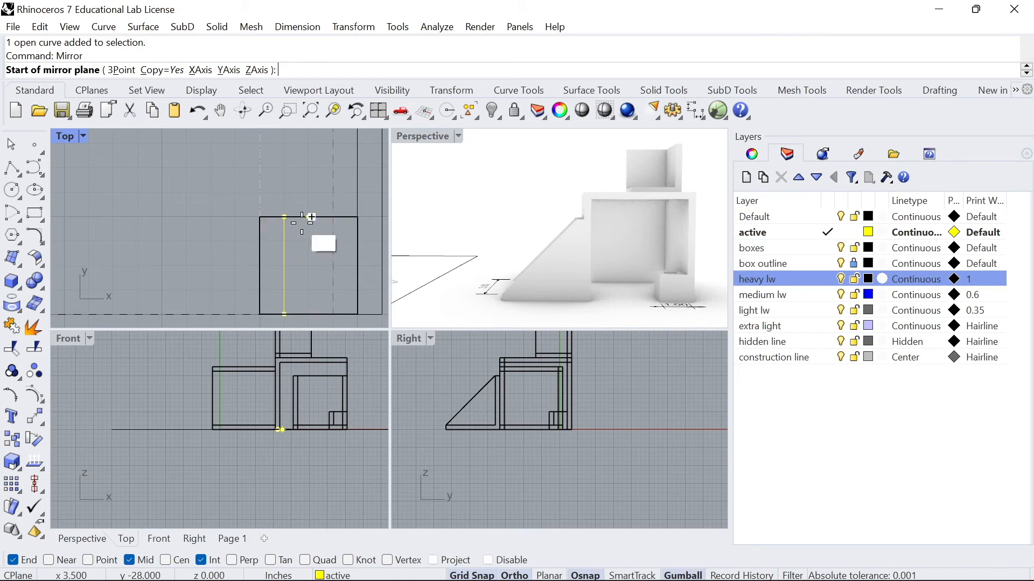
left_click(309, 217)
left_click(308, 259)
key("Escape")
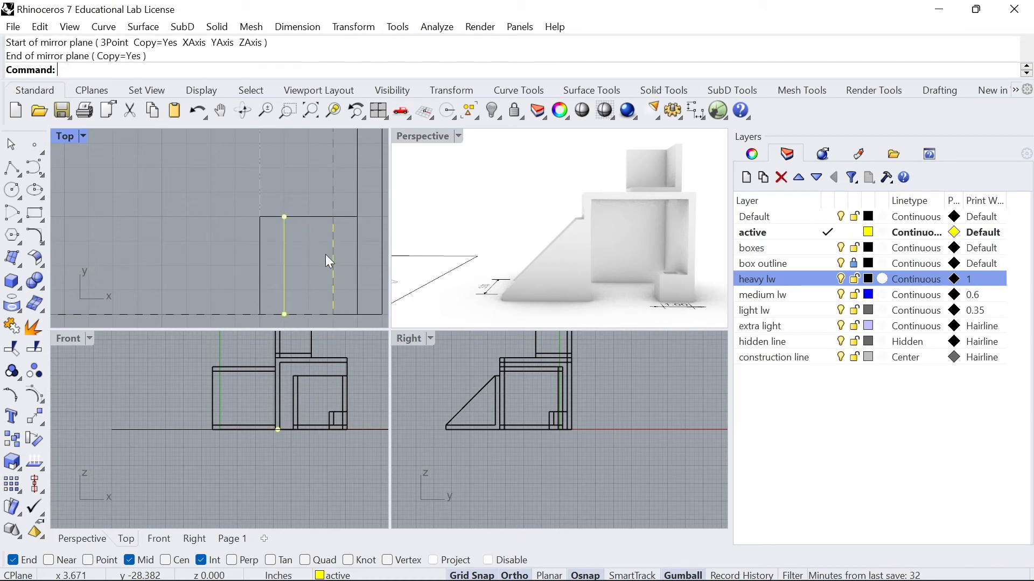
- Assign the small square's inner vertical line to the hidden line layer
left_click(334, 246)
right_click(770, 342)
left_click(828, 506)
left_click(211, 244)
scroll(243, 231, "down", 6)
right_click_drag(253, 162, 281, 273)
scroll(291, 222, "up", 6)
- Assign the upper box's square outline to the medium lw layer and explode it into separate edges
left_click(291, 180)
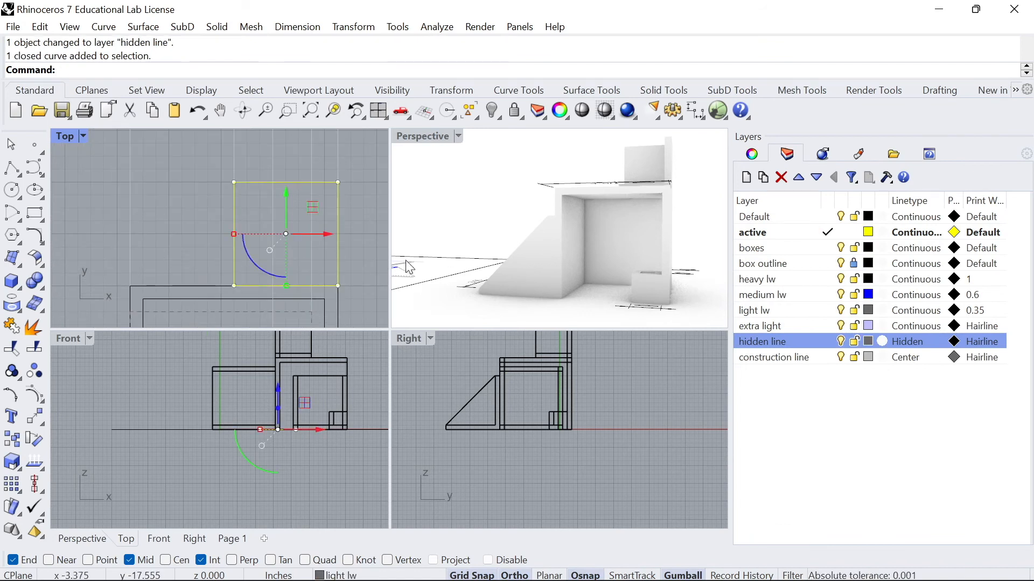
right_click(762, 295)
left_click(829, 506)
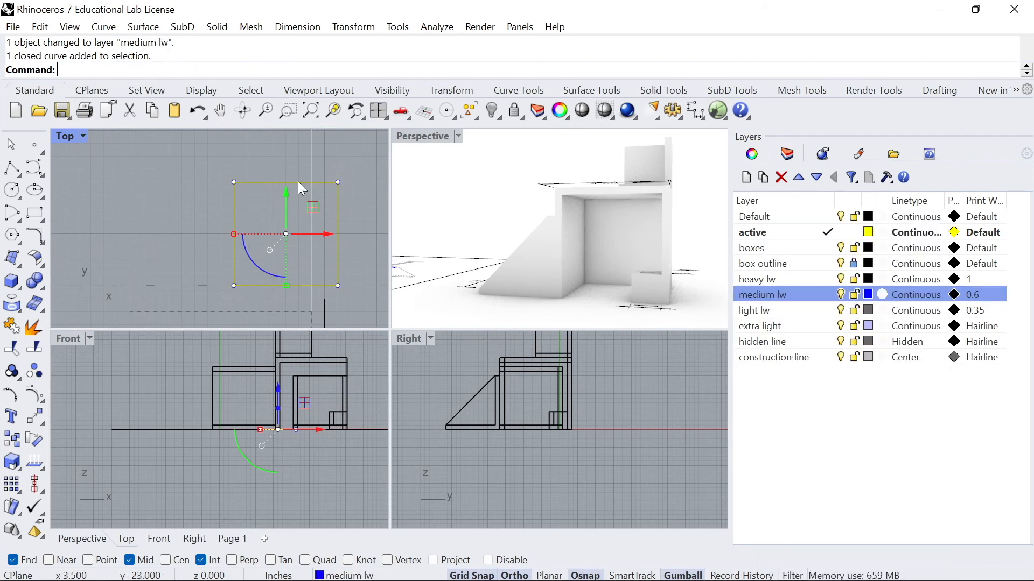
type("o")
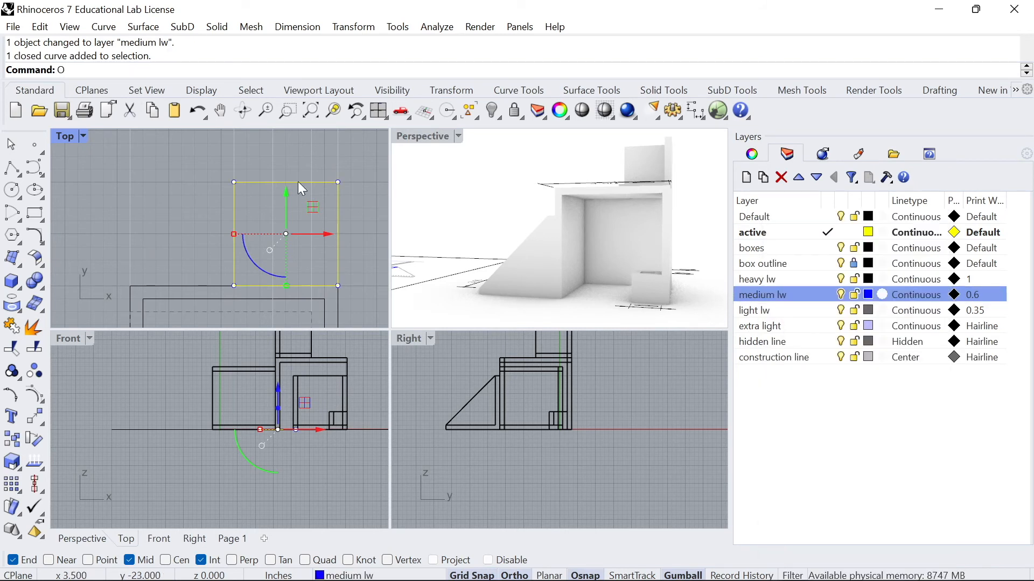
key("BackSpace")
type("explode")
key("Return")
scroll(304, 200, "down", 3)
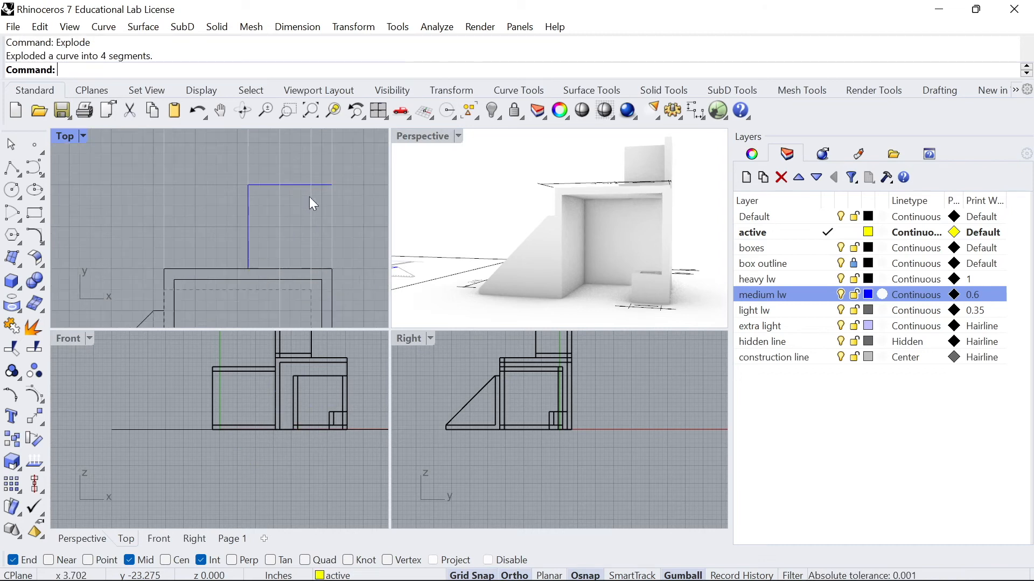
- Shorten the construction line overlapping the upper square's right edge so it ends at the square's upper corner
left_click(328, 218)
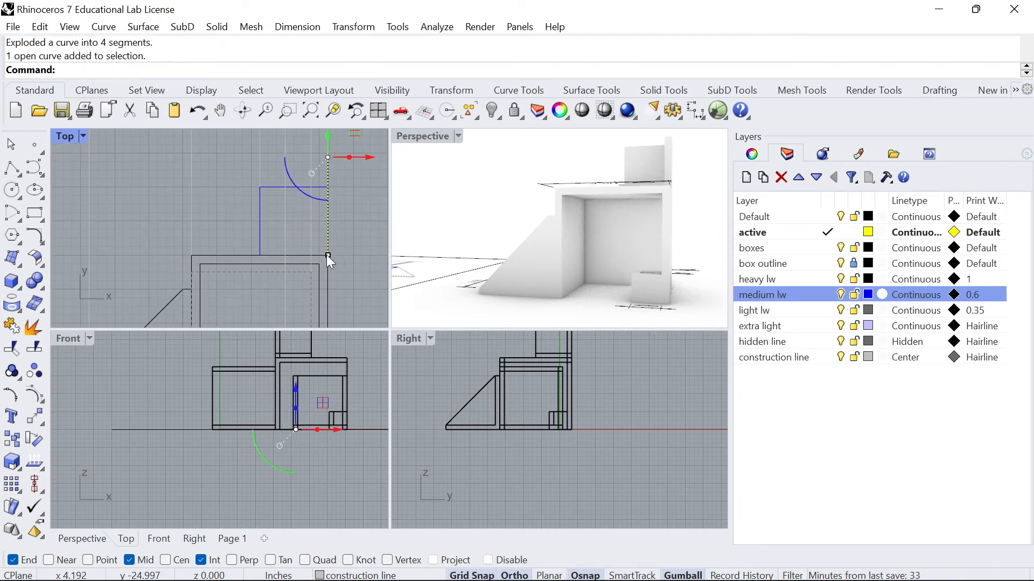
left_click(353, 232)
scroll(326, 228, "down", 4)
right_click_drag(327, 230, 313, 261)
scroll(310, 255, "up", 4)
- Join the upper square's right and bottom edges into one curve, checking them against the upper box's walls in the 3D model
left_click(315, 243)
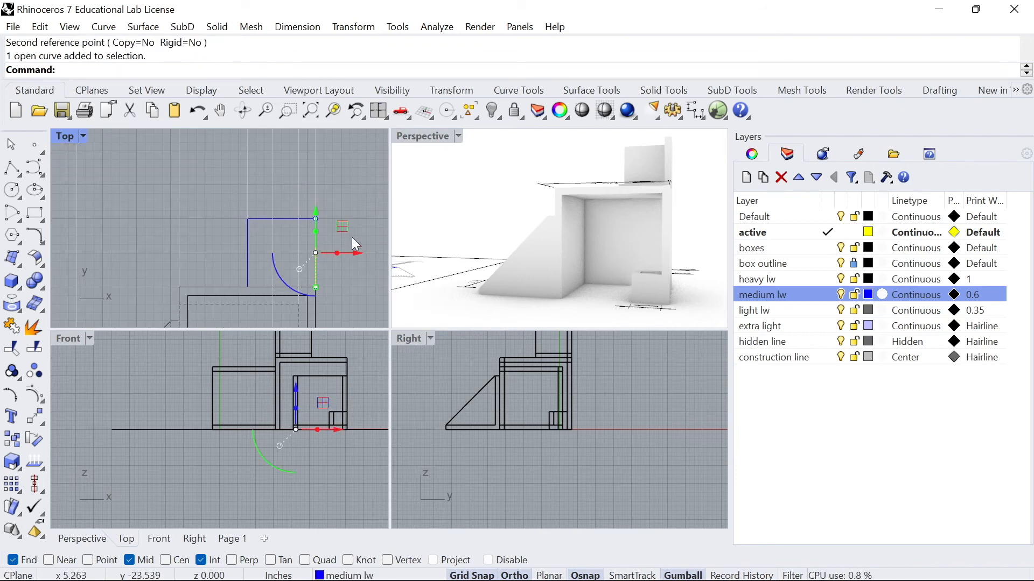
right_click_drag(565, 183, 576, 213)
scroll(645, 199, "up", 5)
right_click_drag(645, 199, 577, 229, "shift")
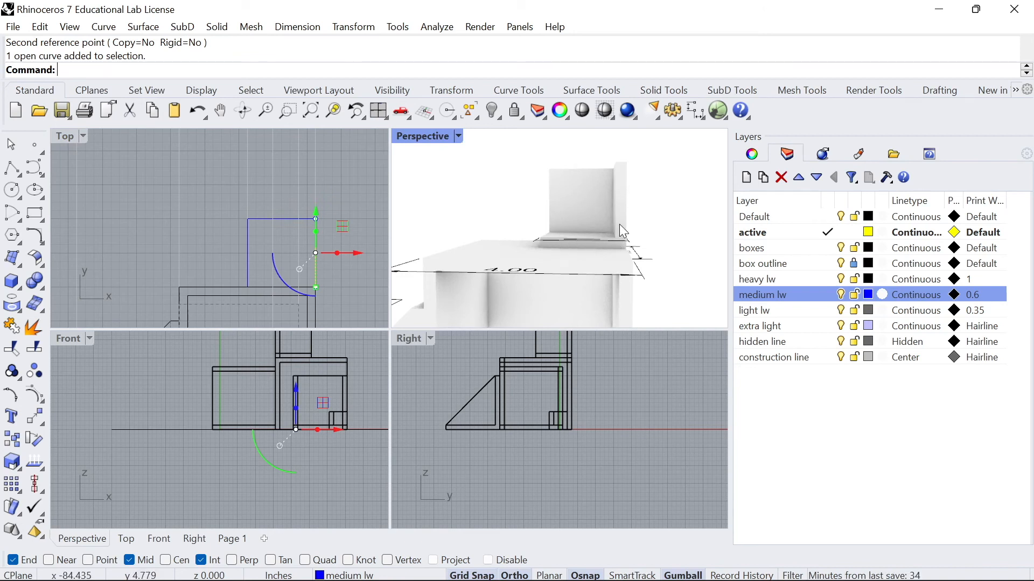
left_click(285, 287, "shift")
left_click(342, 338)
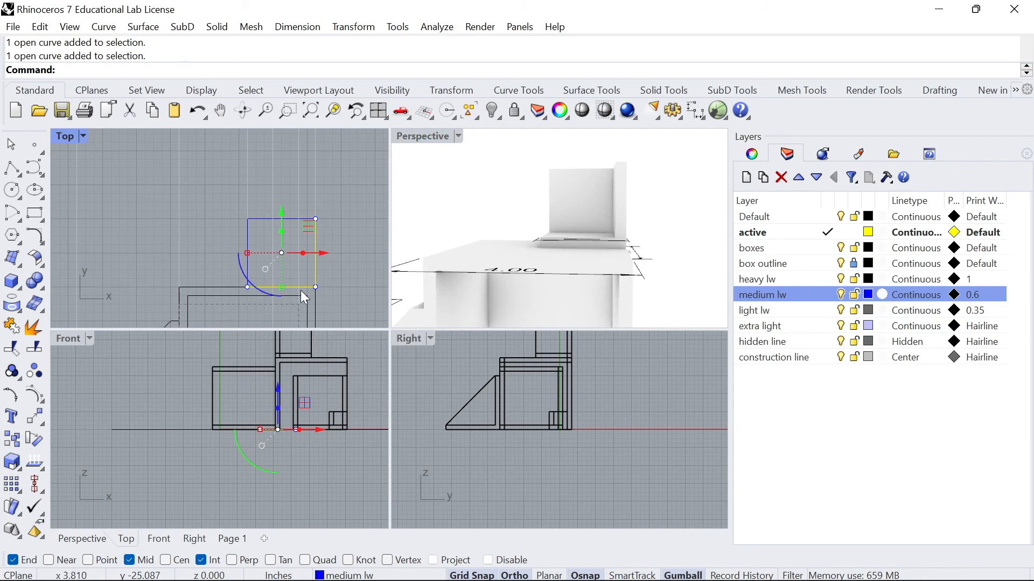
key("Return")
- Offset the joined right and bottom edges 0.25 inch toward the inside of the upper square
type("Ogg")
key("BackSpace")
key("BackSpace")
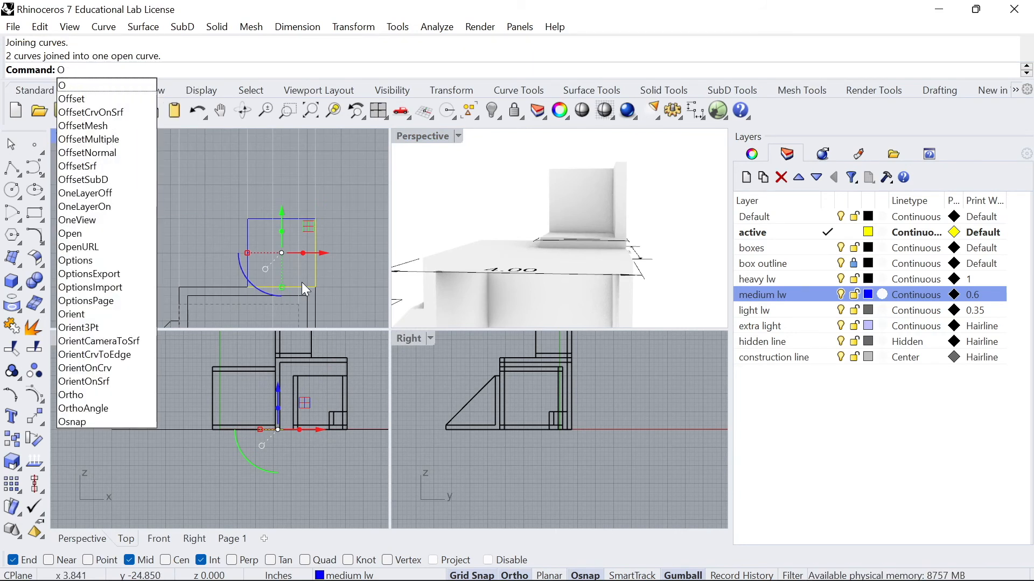
type("ff")
key("Return")
left_click(301, 263)
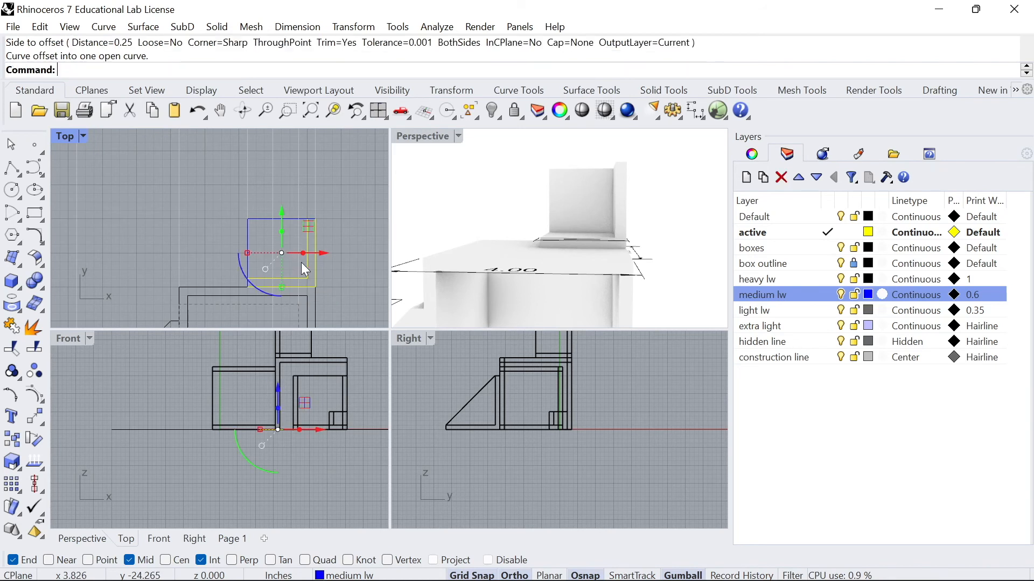
- Assign the inner offset curve of the upper square to the medium lw layer
left_click(308, 253)
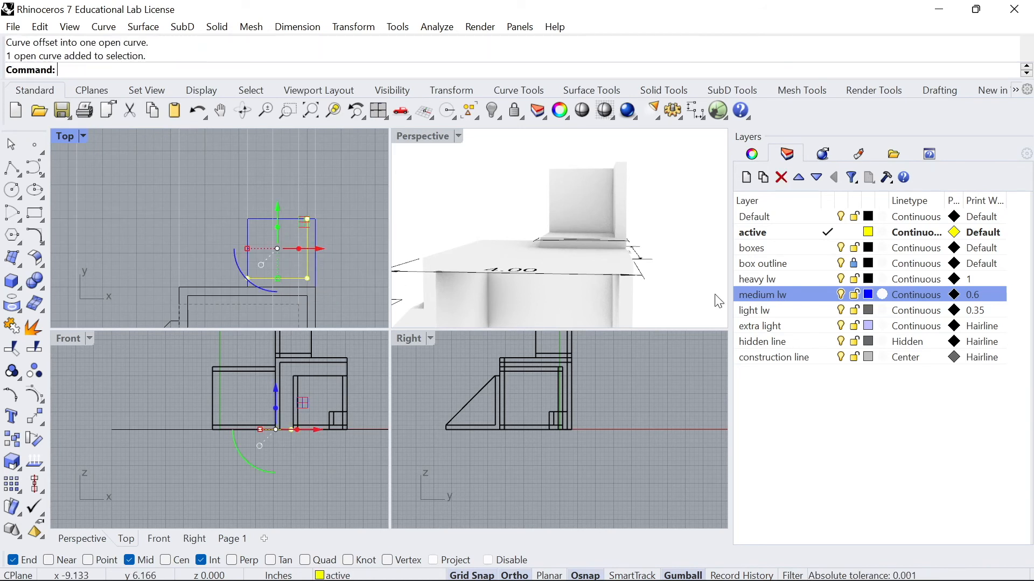
right_click(759, 294)
left_click(797, 508)
scroll(373, 265, "up", 4)
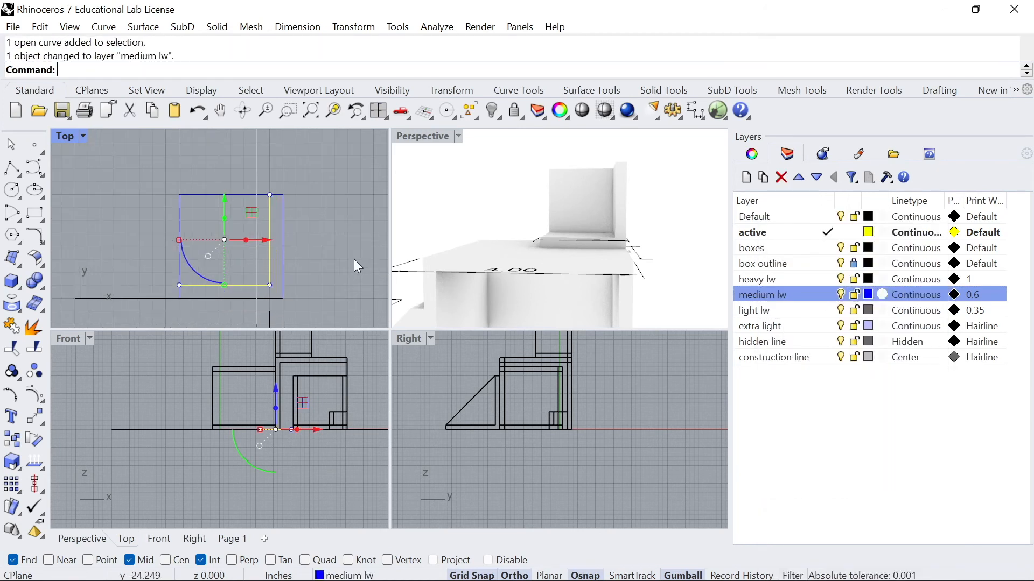
key("Escape")
scroll(285, 249, "down", 2)
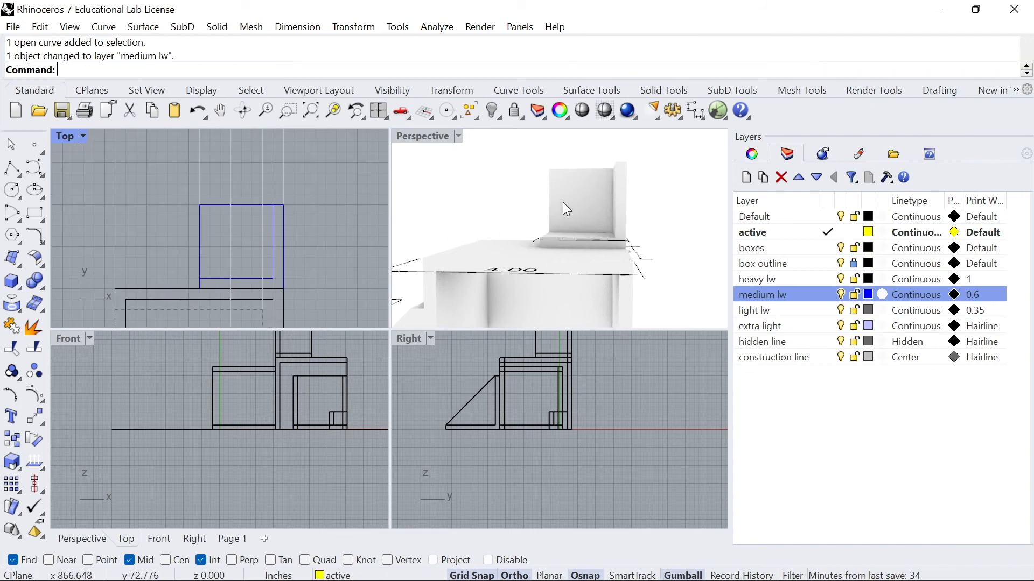
- Join the upper square's left and top edges and split the resulting curve with the inner offset curve
right_click_drag(573, 204, 603, 200)
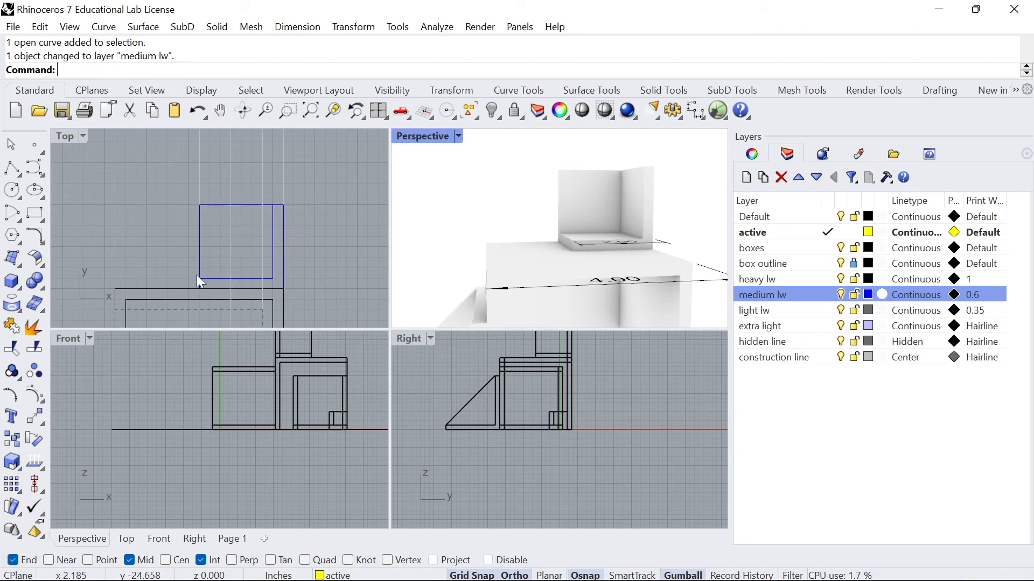
left_click(200, 244)
left_click(228, 204, "shift")
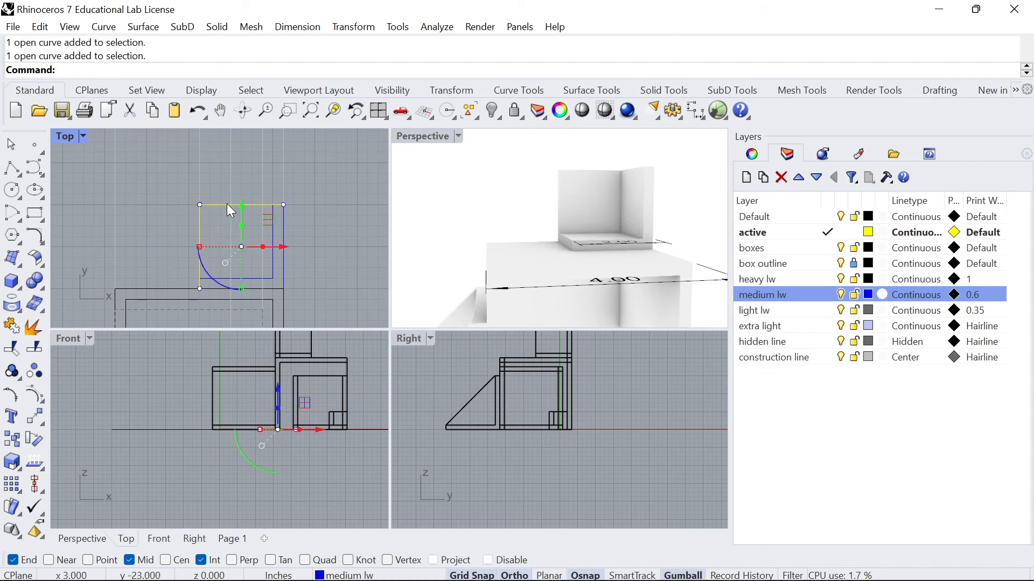
key("ctrl+j")
type("Split")
key("Return")
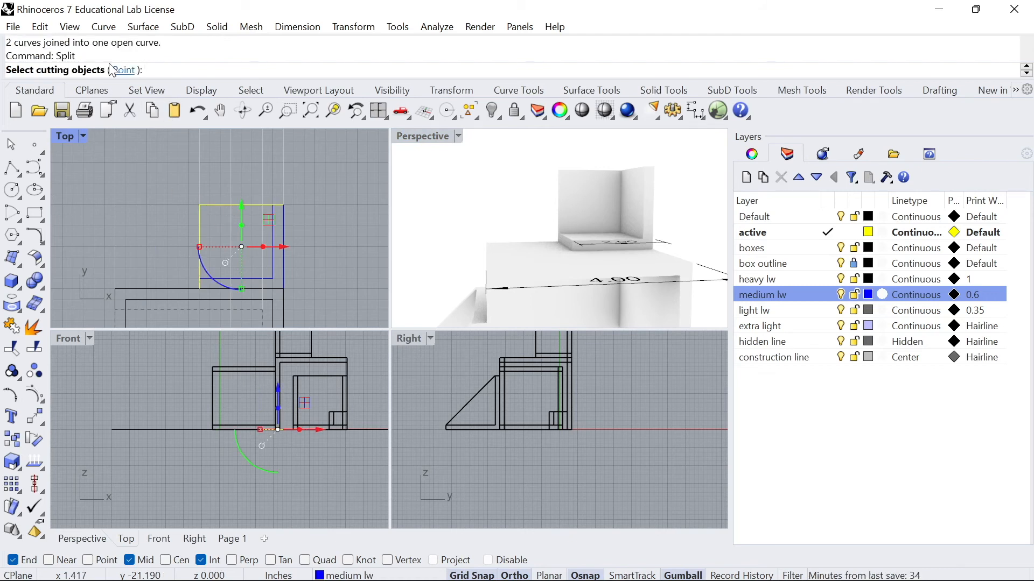
left_click(225, 276)
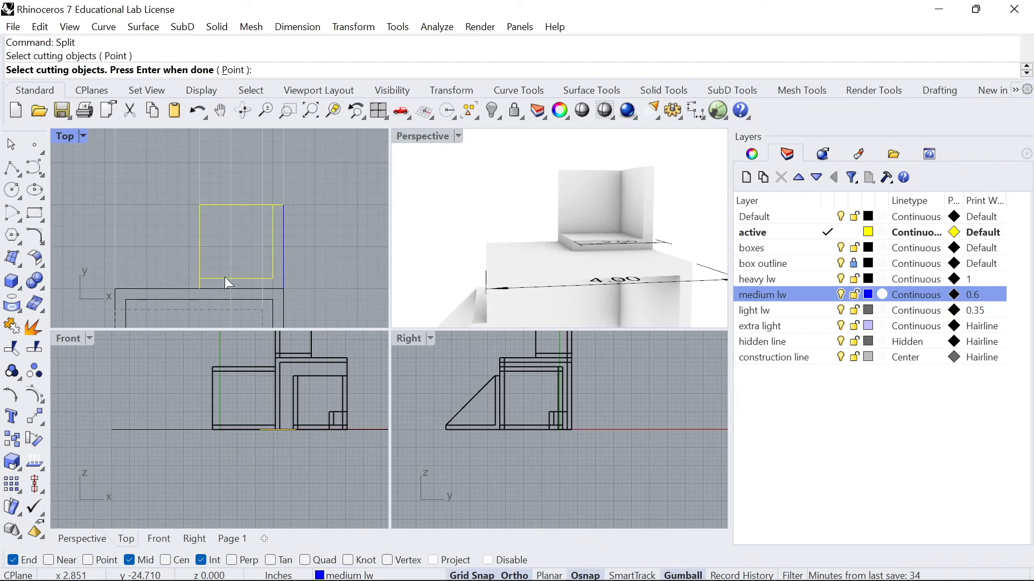
key("Return")
- Assign the split left and top portion bounding the upper box's open area to the light lw layer
left_click(198, 223)
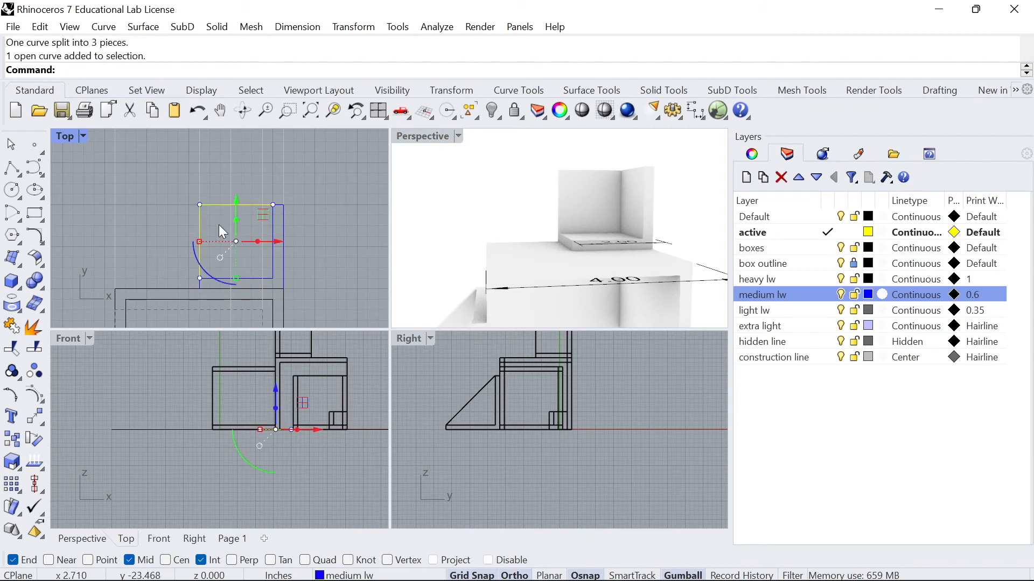
left_click(754, 311)
right_click(754, 310)
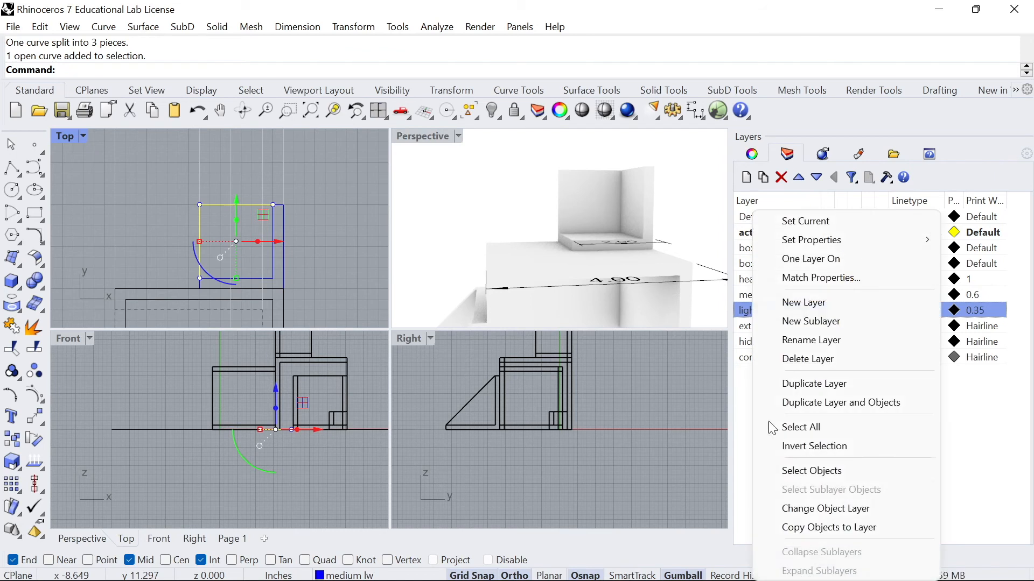
left_click(808, 509)
key("Escape")
scroll(286, 206, "down", 4)
scroll(245, 225, "up", 4)
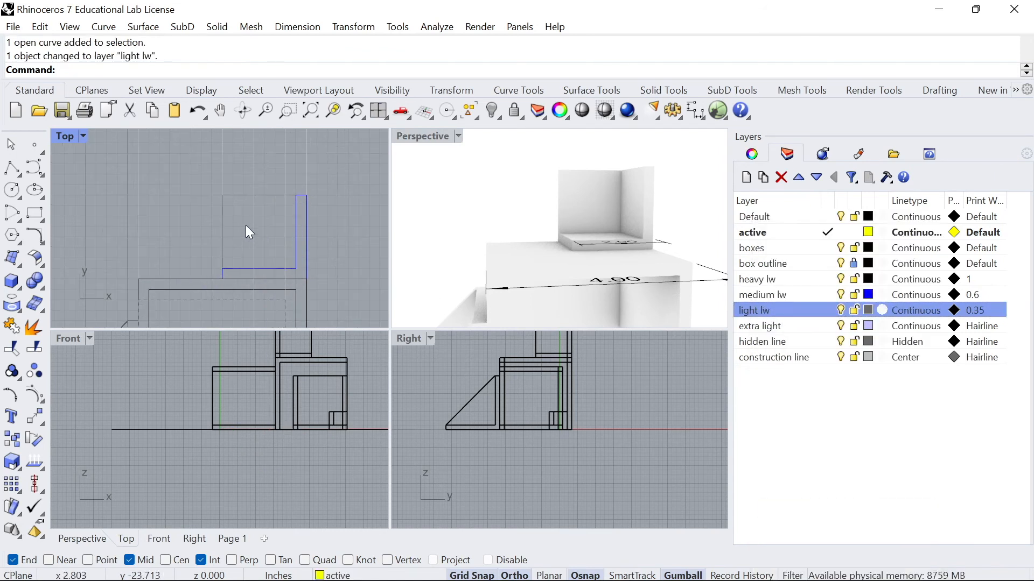
- Examine the large open boxes and the wedge from several sides in the 3D model and compare them with the elevation's dashed rectangle
scroll(247, 221, "down", 4)
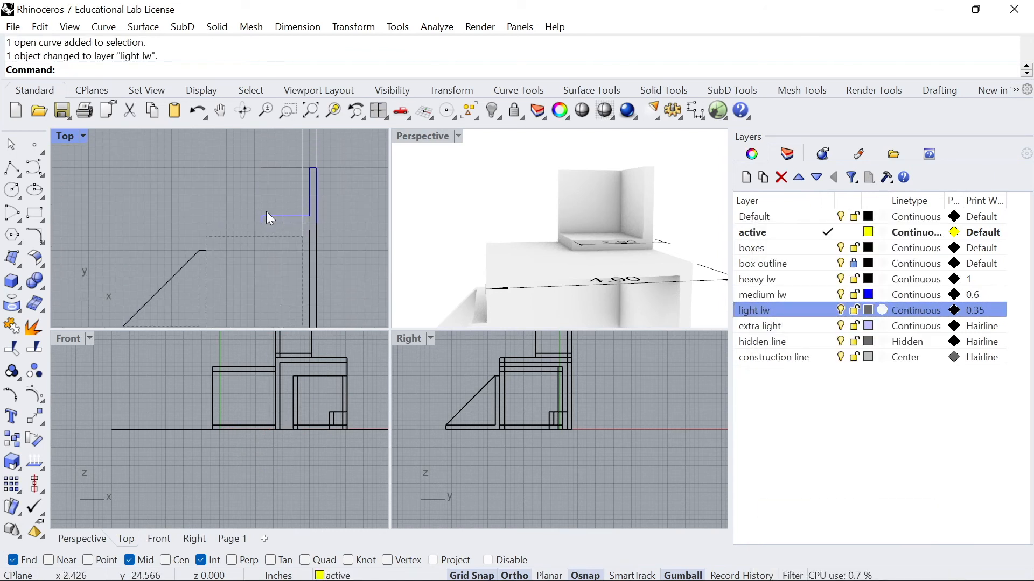
right_click_drag(271, 246, 288, 229)
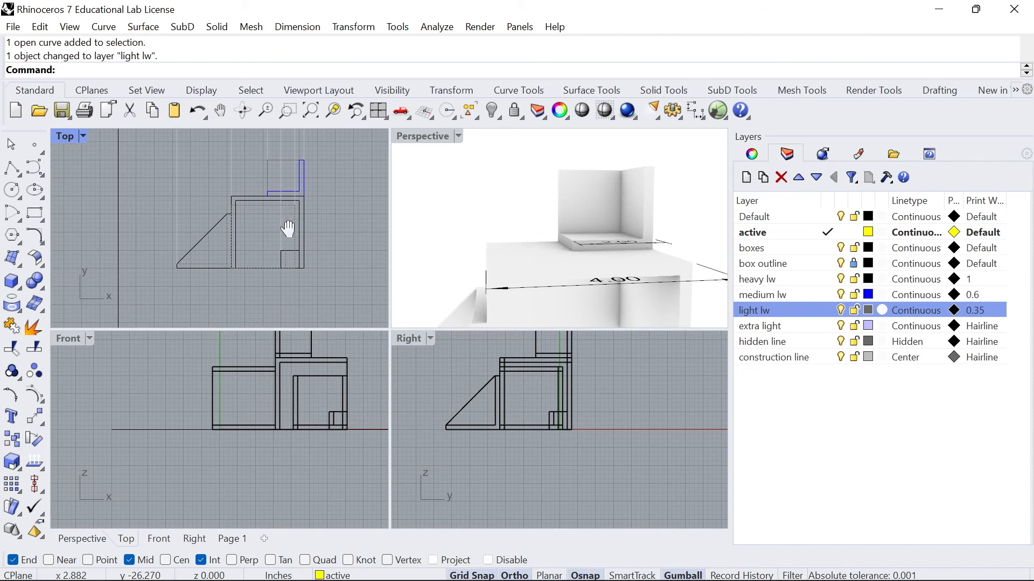
mouse_move(533, 258)
right_mouse_down()
mouse_move(550, 259)
mouse_move(429, 270)
mouse_move(693, 268)
right_mouse_up()
mouse_move(526, 268)
right_mouse_down()
mouse_move(522, 240)
mouse_move(693, 227)
mouse_move(489, 242)
mouse_move(671, 234)
mouse_move(635, 248)
right_mouse_up()
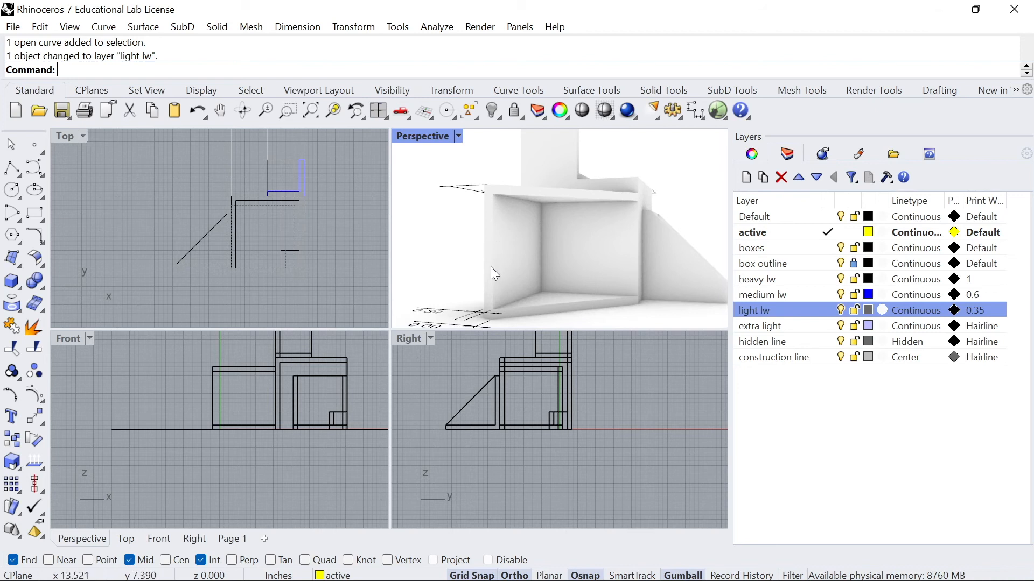
mouse_move(496, 270)
right_mouse_down()
mouse_move(431, 247)
mouse_move(708, 240)
mouse_move(579, 230)
right_mouse_up()
scroll(268, 205, "up", 2)
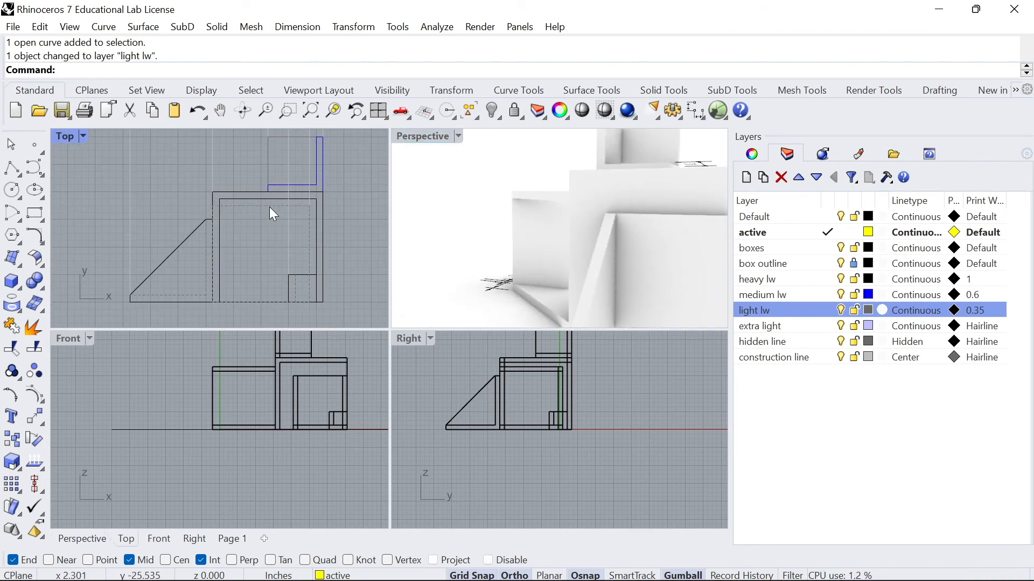
left_click(269, 206)
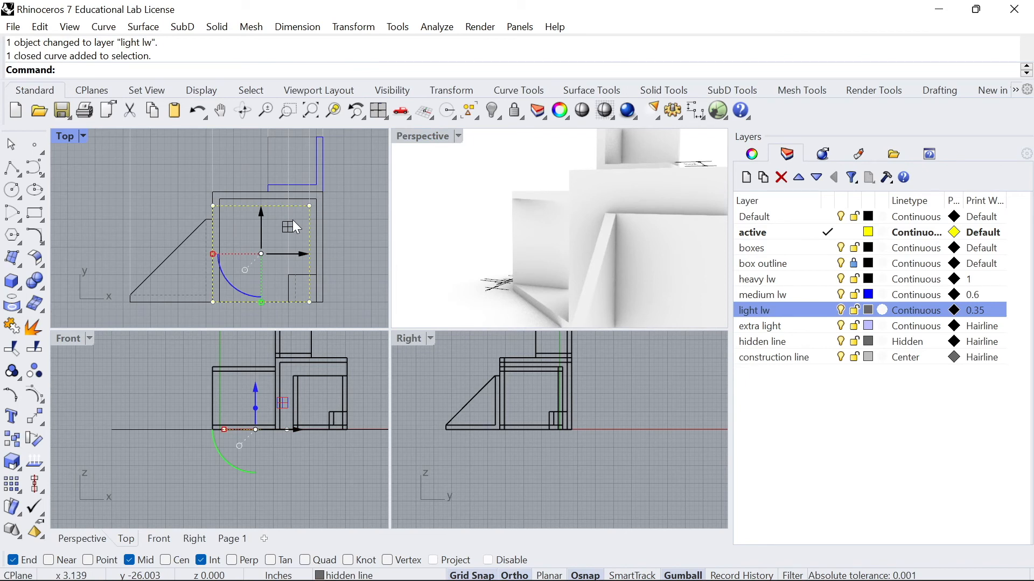
key("Delete")
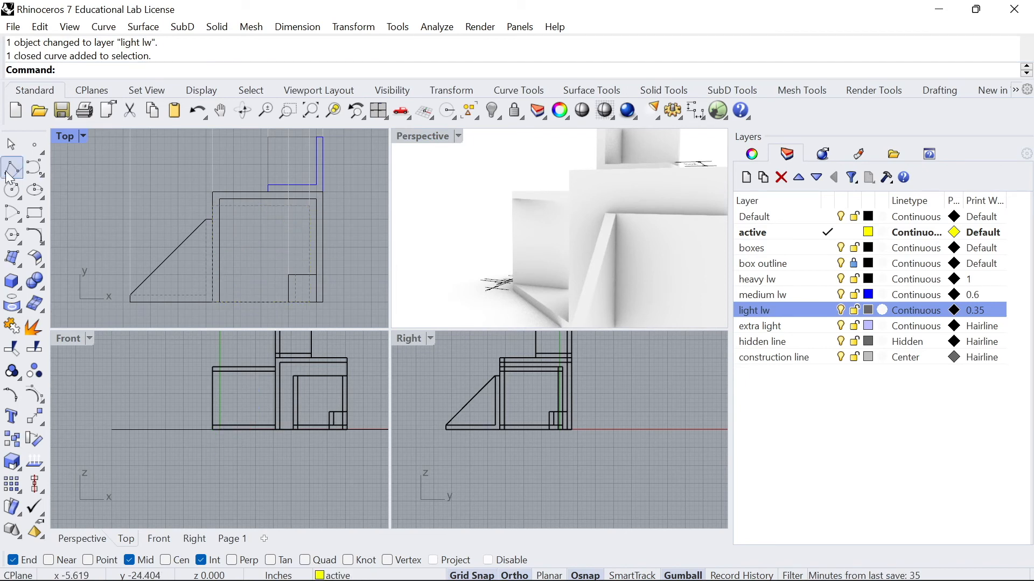
- Draw a vertical line along the dashed rectangle's right edge, from its upper corner down to the base line
left_click(12, 167)
scroll(264, 215, "up", 1)
left_click(321, 204)
right_click_drag(322, 282, 317, 246)
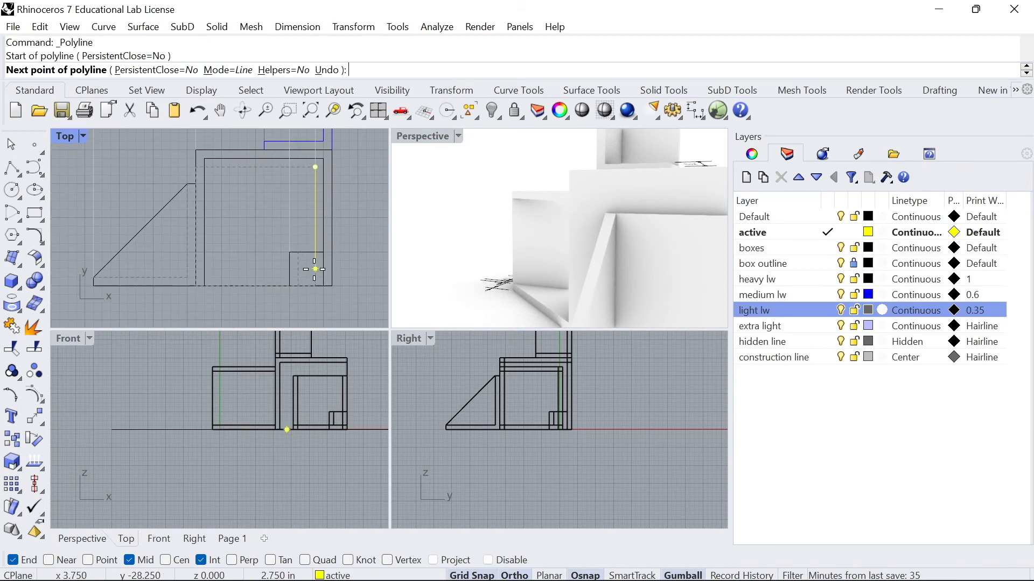
left_click(315, 286)
key("Return")
- Move the new vertical line 1/4" to the left, inside the dashed rectangle
scroll(309, 192, "up", 1)
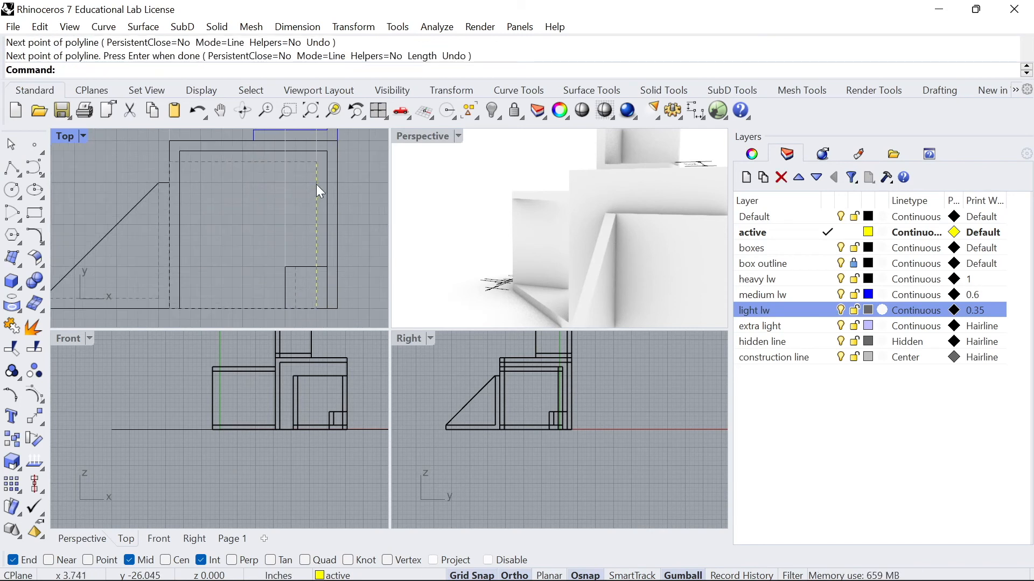
left_click(315, 186)
left_click(349, 235)
type("M")
key("Return")
scroll(323, 177, "up", 1)
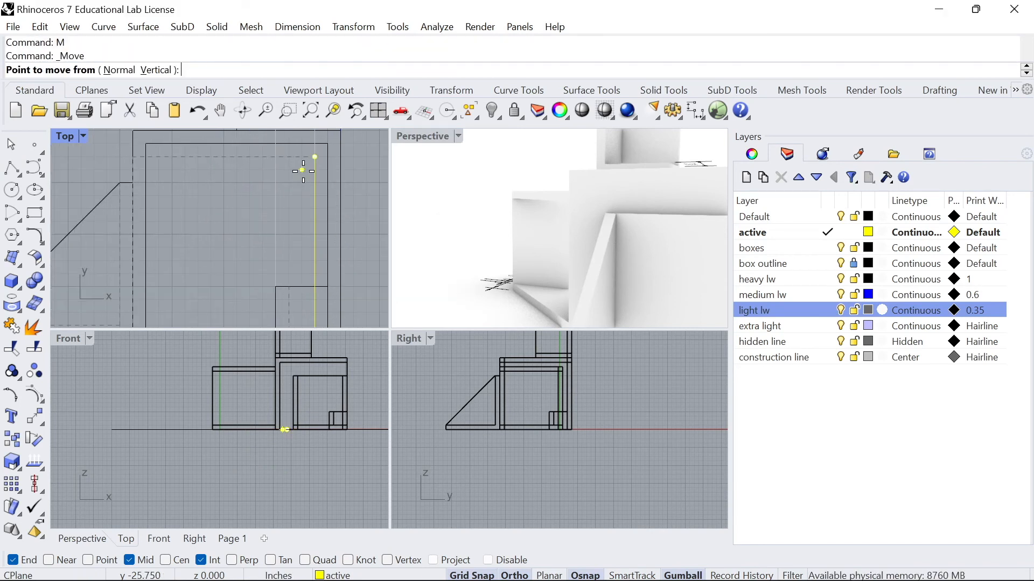
left_click(315, 156)
type("1/4")
key("Return")
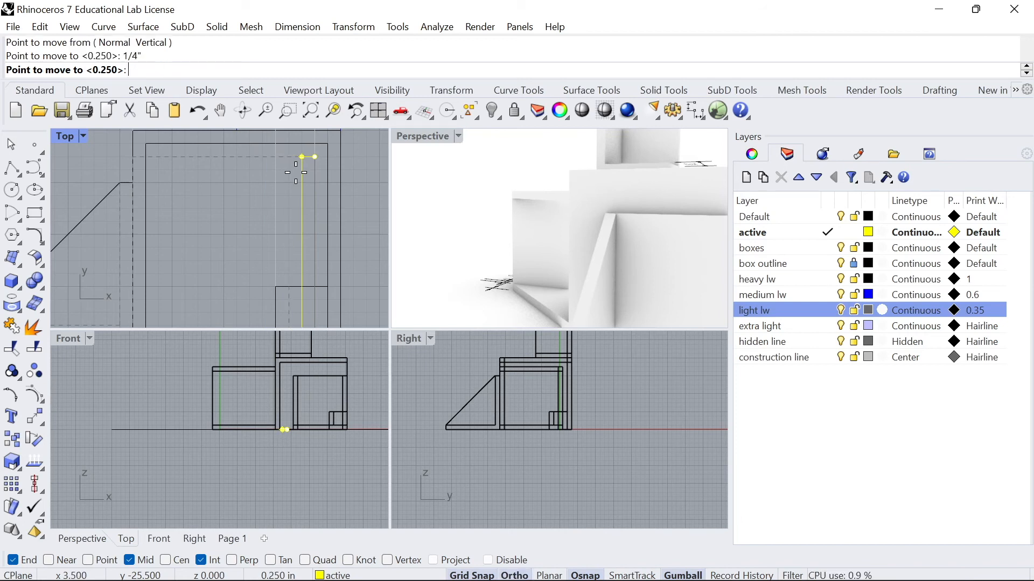
left_click(295, 172)
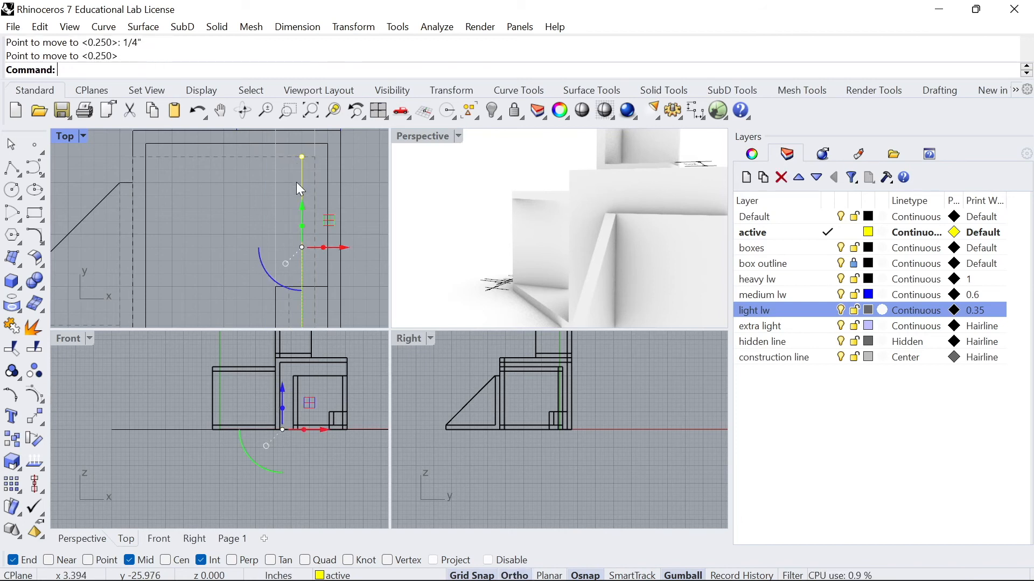
- Assign the moved vertical line inside the dashed rectangle to the hidden line layer
right_click(752, 341)
left_click(802, 507)
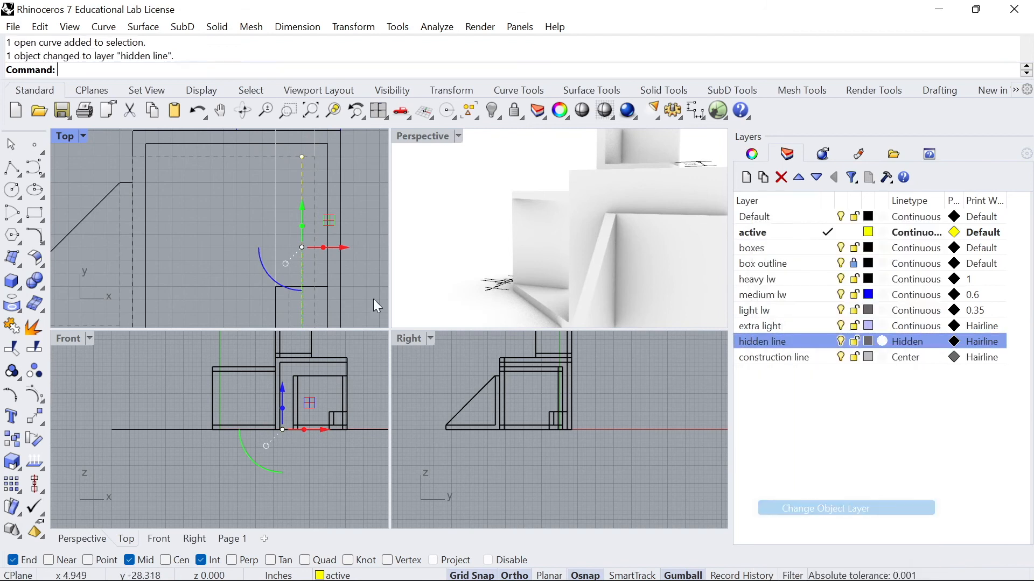
scroll(243, 226, "down", 2)
mouse_move(267, 235)
right_mouse_down()
mouse_move(294, 212)
mouse_move(276, 229)
right_mouse_up()
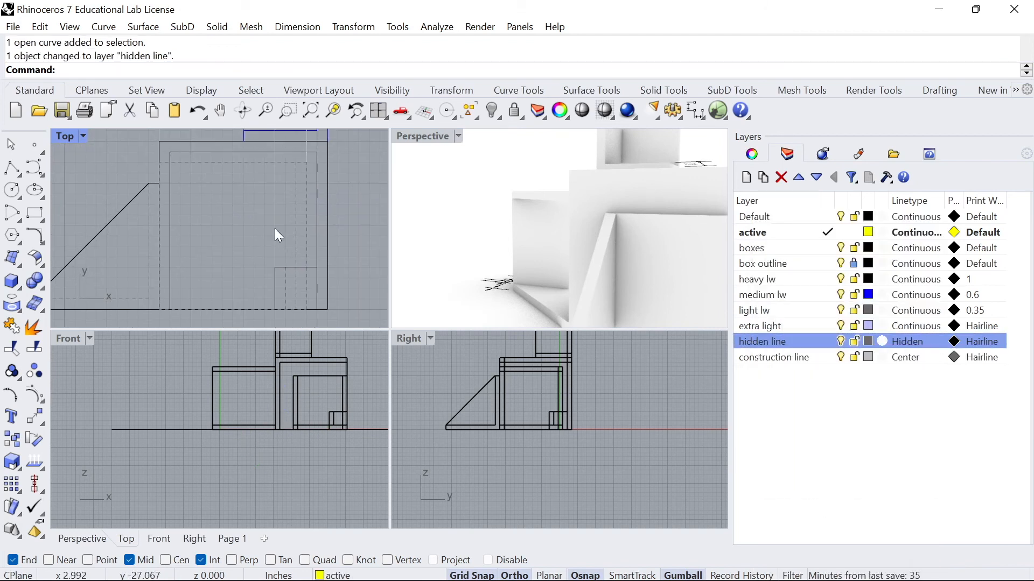
right_click_drag(522, 221, 481, 226)
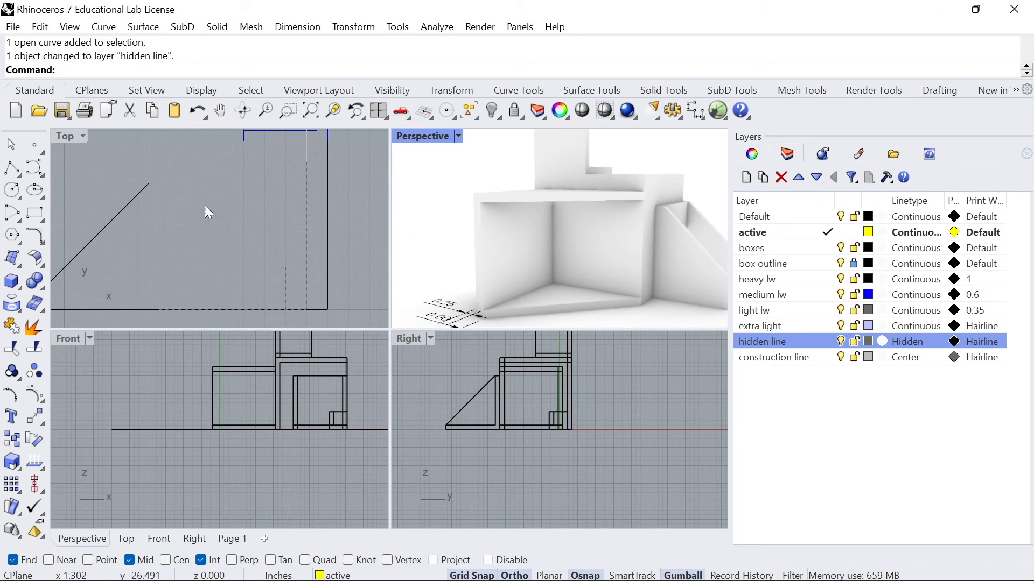
scroll(261, 234, "down", 4)
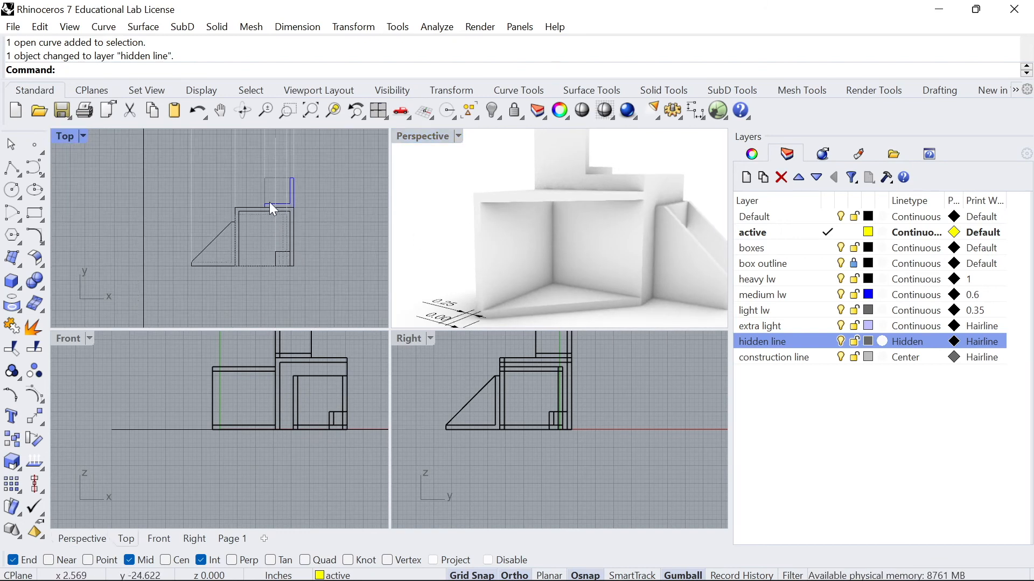
- Examine the wedge and open box in the 3D model and compare them with the plan and elevation linework on the page layout
scroll(270, 203, "up", 1)
right_click_drag(498, 237, 570, 231)
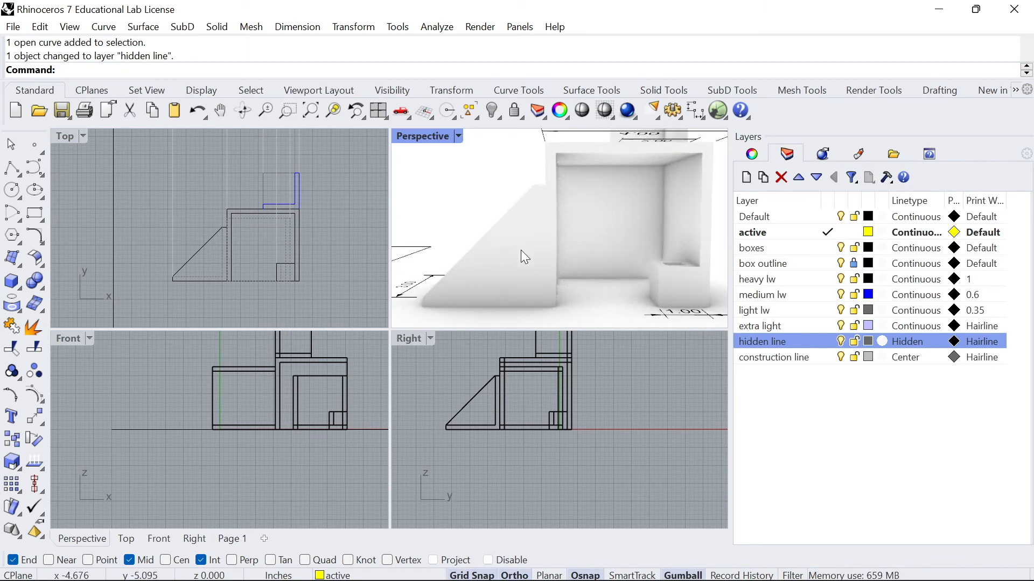
scroll(199, 269, "up", 5)
scroll(237, 260, "down", 2)
left_click(230, 539)
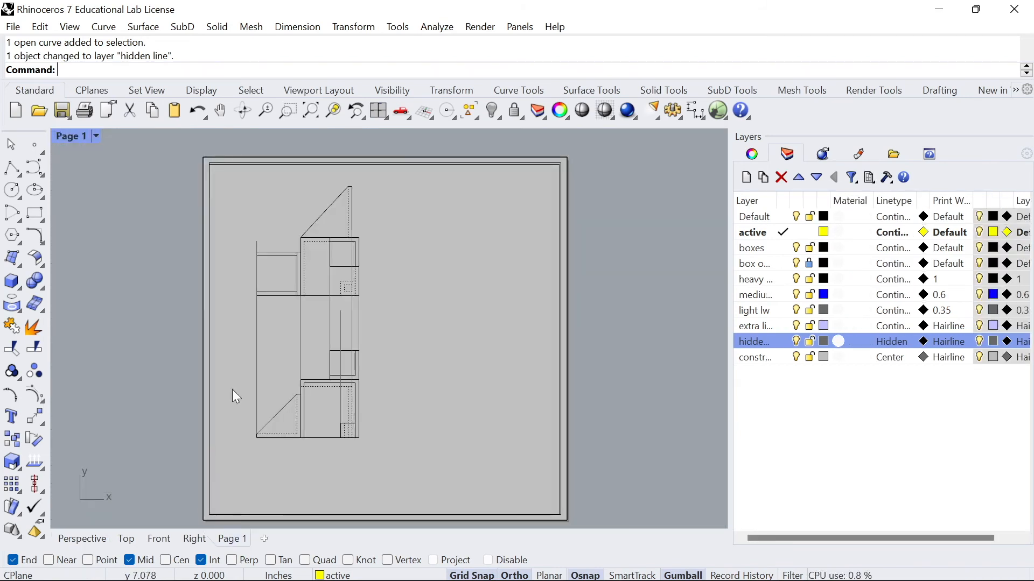
scroll(280, 401, "up", 5)
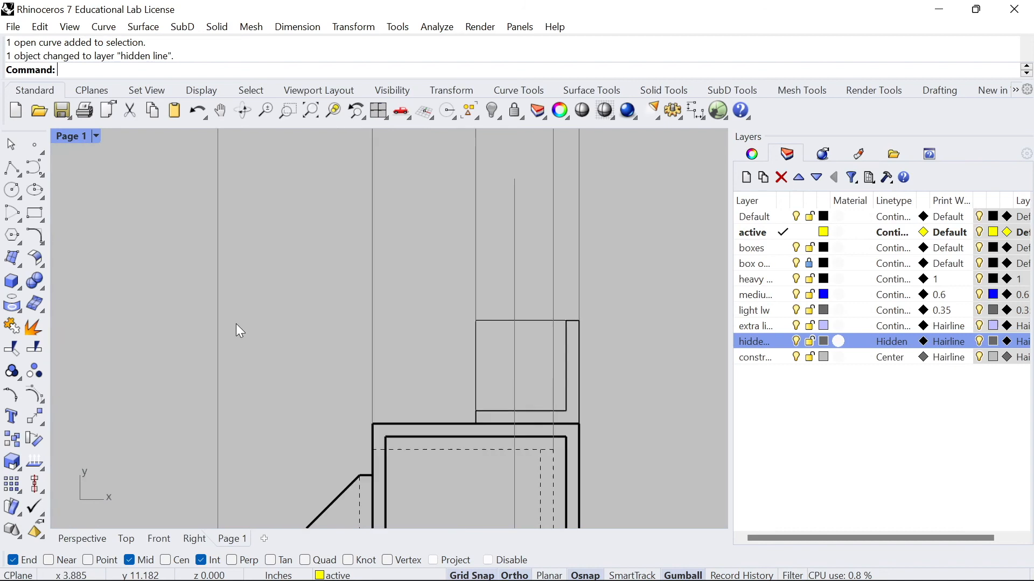
scroll(289, 325, "down", 2)
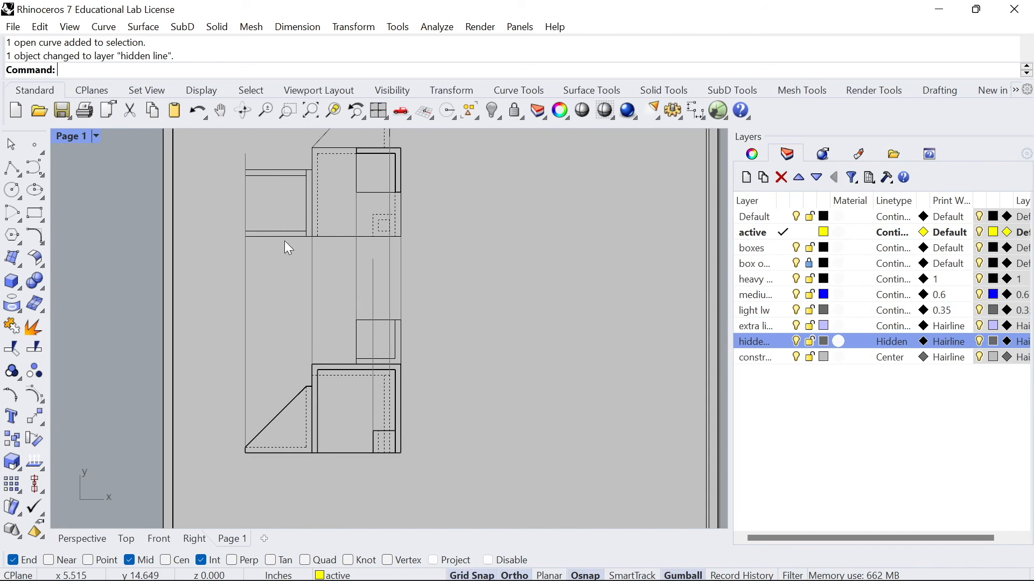
left_click(85, 539)
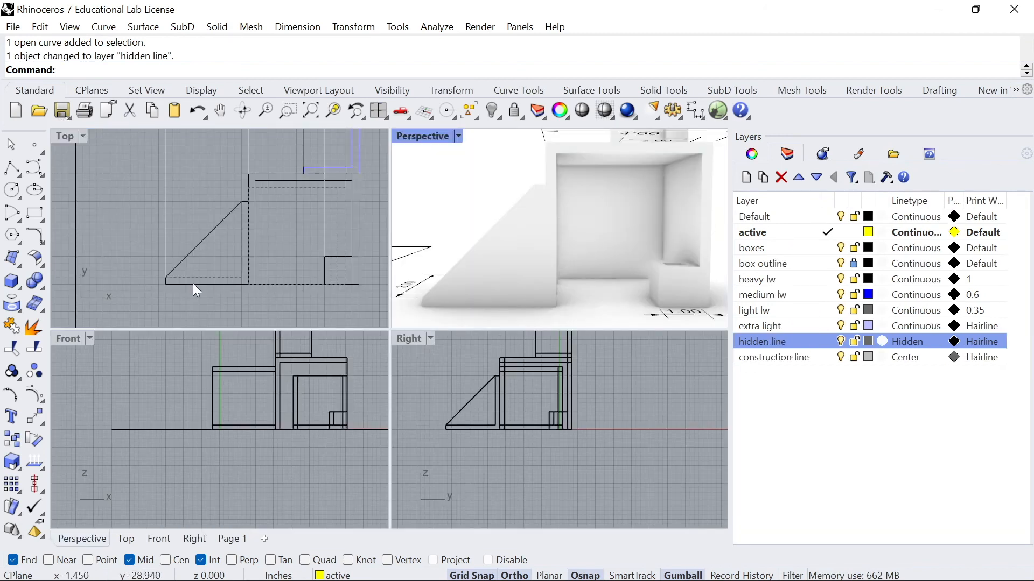
- Scale the outermost construction line in one direction from the wedge's lower tip so it ends at the plan's bottom edge
right_click_drag(178, 216, 216, 321)
scroll(218, 191, "down", 5)
left_click(211, 205)
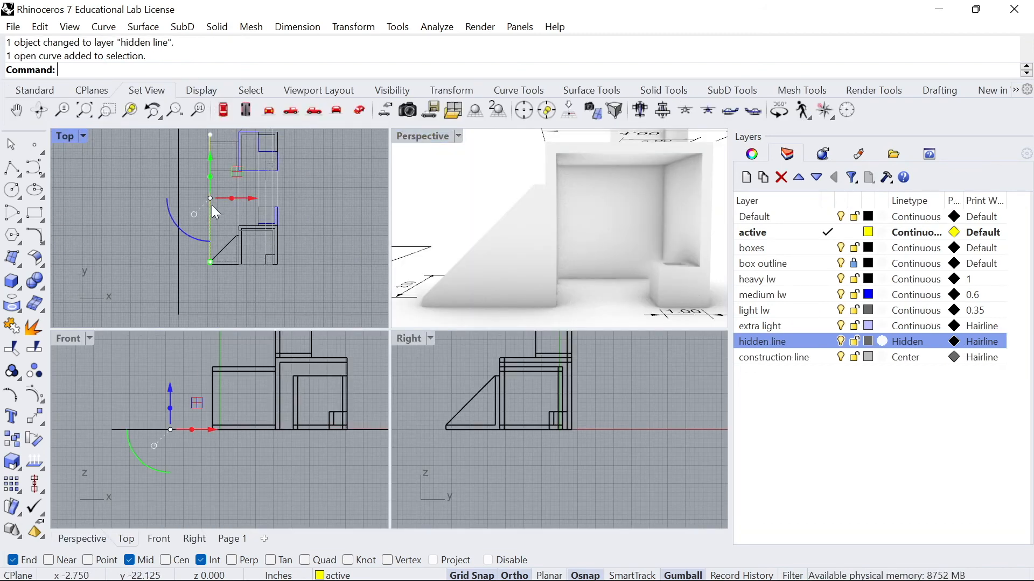
key("Return")
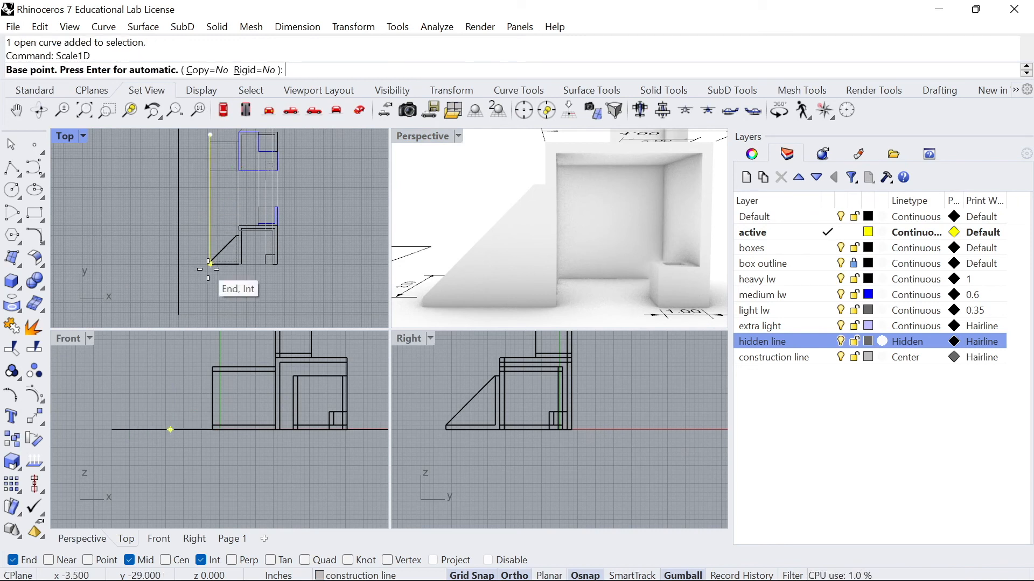
scroll(210, 271, "up", 5)
left_click(212, 241)
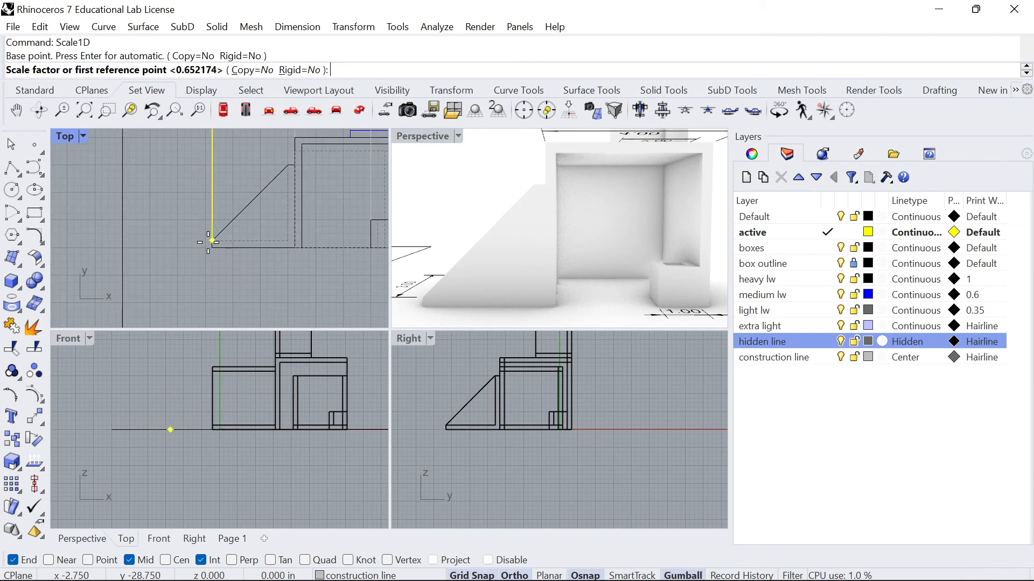
scroll(210, 257, "down", 4)
scroll(219, 259, "up", 2)
left_click(219, 232)
scroll(219, 237, "up", 3)
left_click(213, 222)
scroll(242, 226, "down", 2)
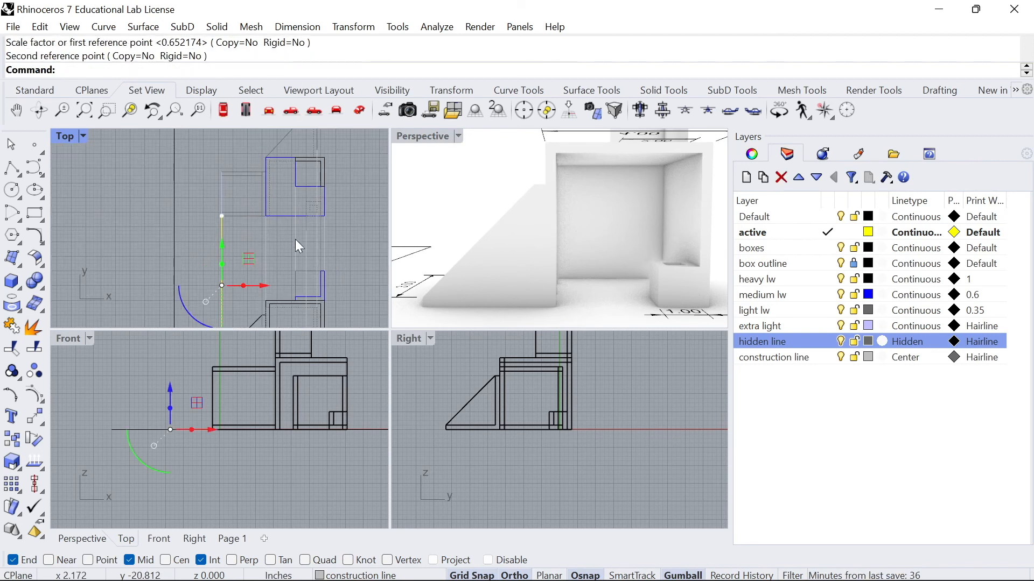
- Scale the small box's vertical construction line in one direction so its upper end meets the plan's bottom edge
left_click(302, 240)
right_click_drag(306, 251, 296, 277)
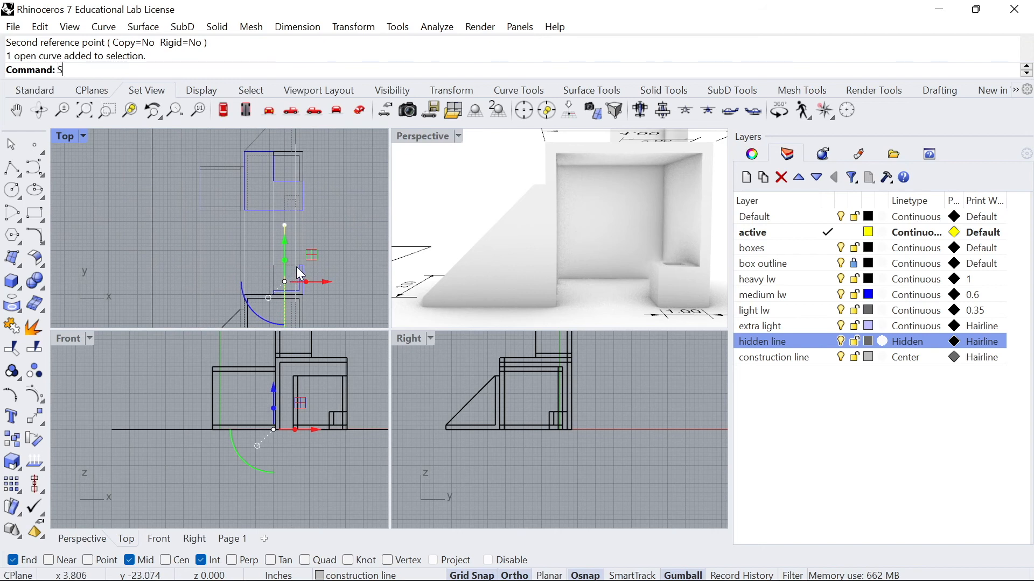
key("Return")
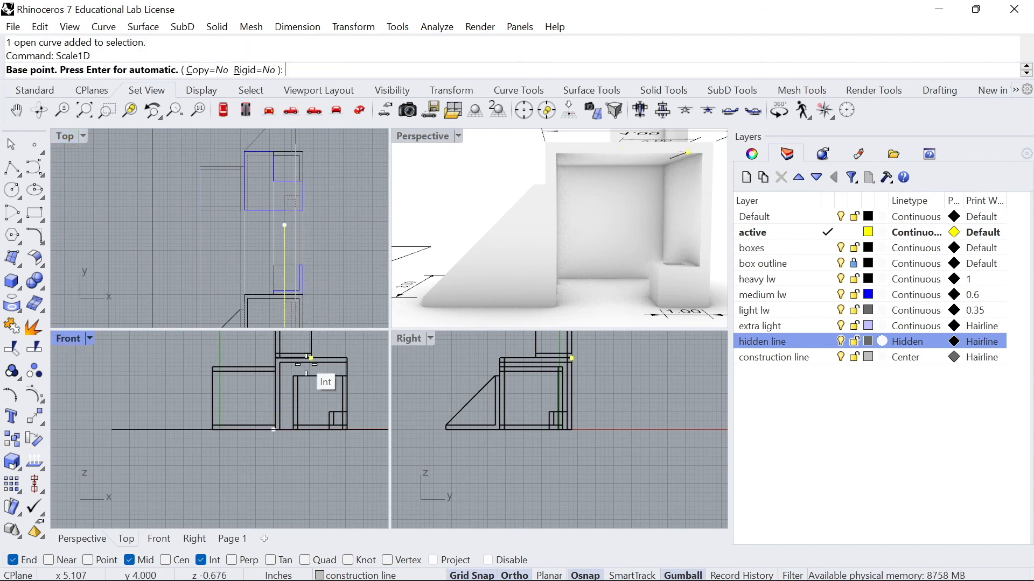
mouse_move(284, 303)
right_mouse_down()
mouse_move(284, 239)
mouse_move(285, 299)
right_mouse_up()
scroll(287, 270, "up", 2)
left_click(282, 282)
left_click(282, 229)
scroll(278, 219, "up", 4)
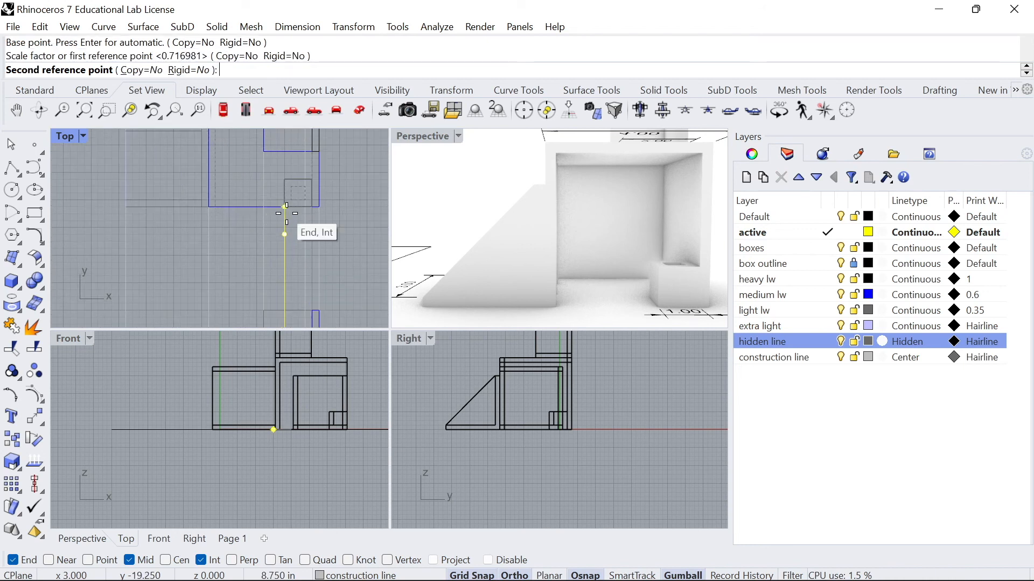
left_click(284, 208)
scroll(263, 213, "down", 6)
- Set the linetype of the construction line layer to Dashed and check the projection lines on the page layout
left_click(232, 539)
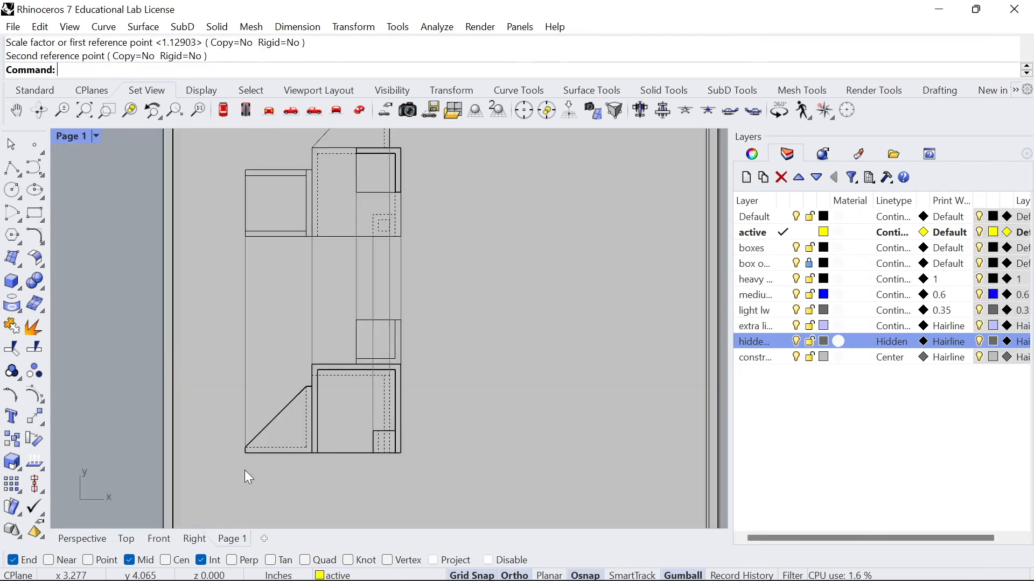
scroll(302, 317, "up", 5)
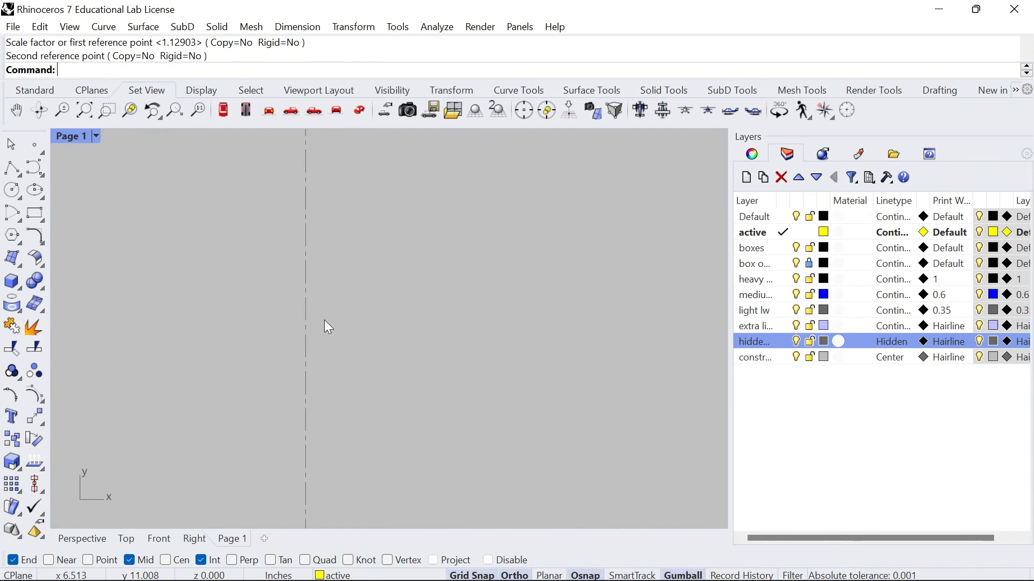
scroll(312, 331, "up", 2)
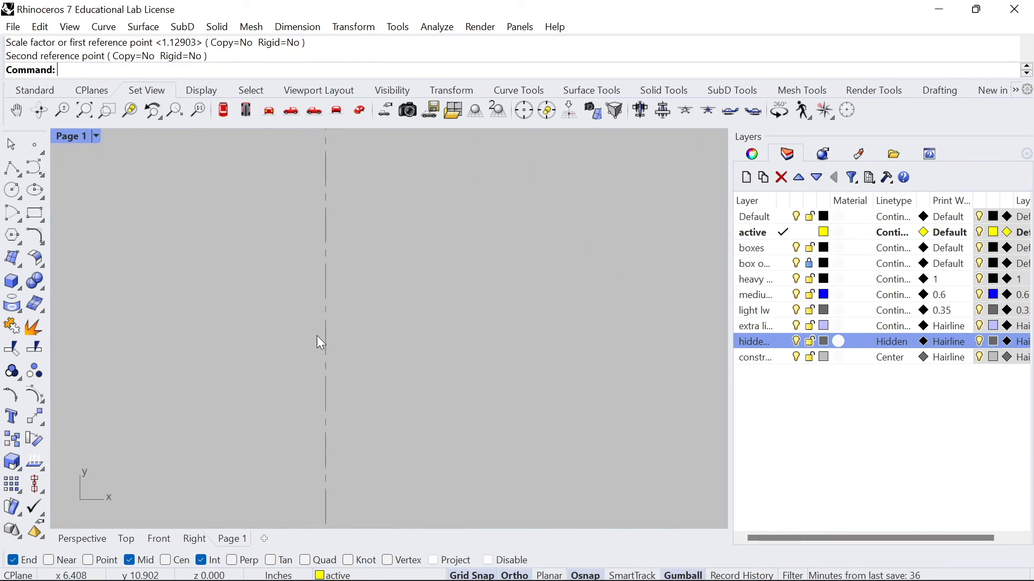
left_click(890, 357)
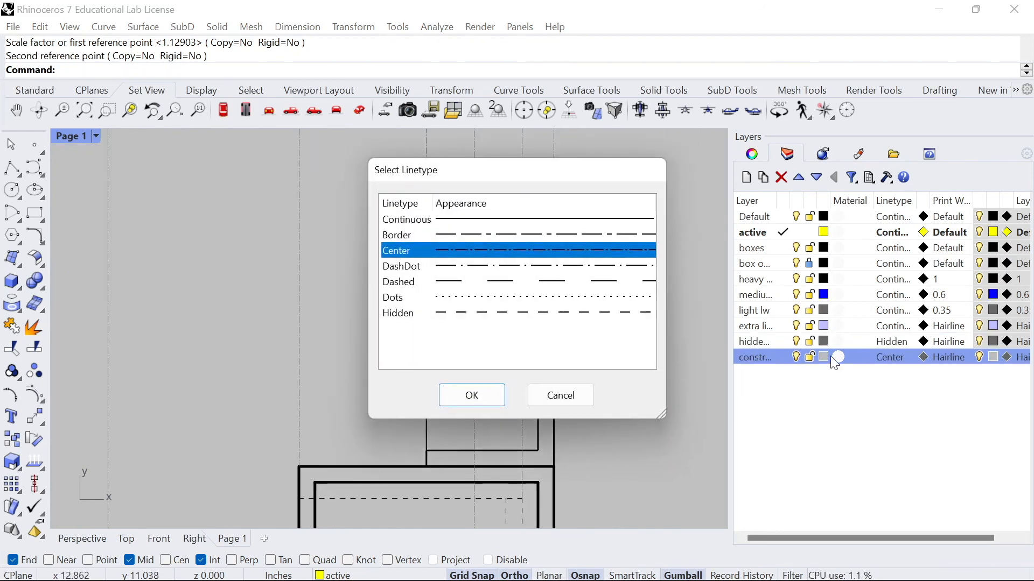
double_click(455, 284)
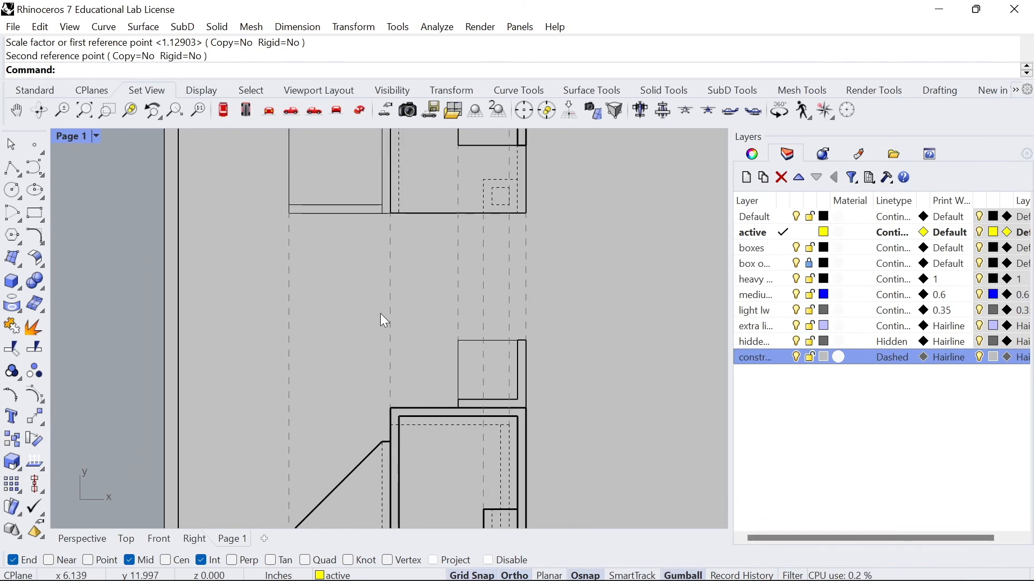
scroll(390, 323, "down", 4)
scroll(391, 327, "up", 2)
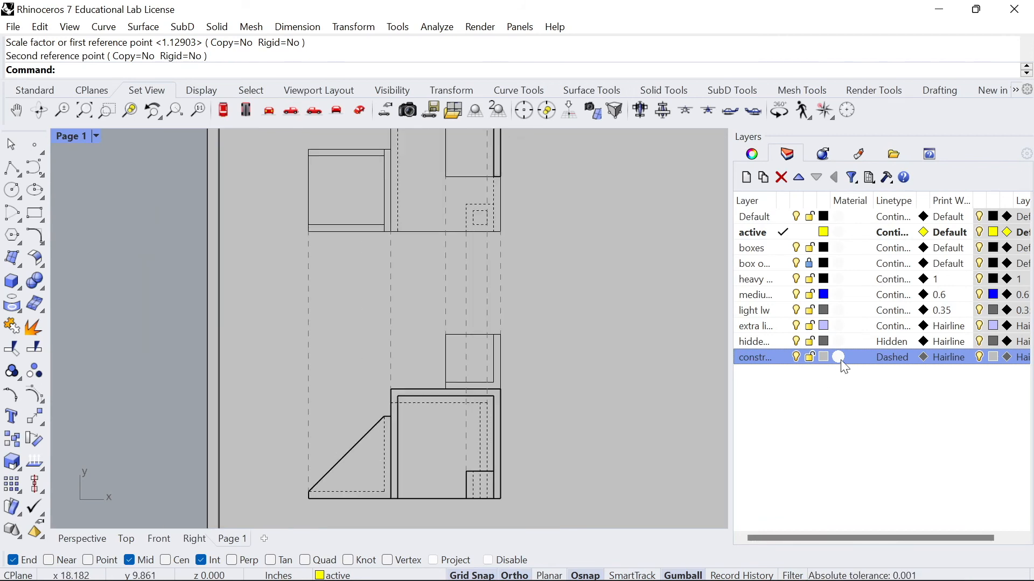
- Try the Center linetype on the construction line layer and compare it with Dashed on the page layout
left_click(886, 356)
left_click(477, 251)
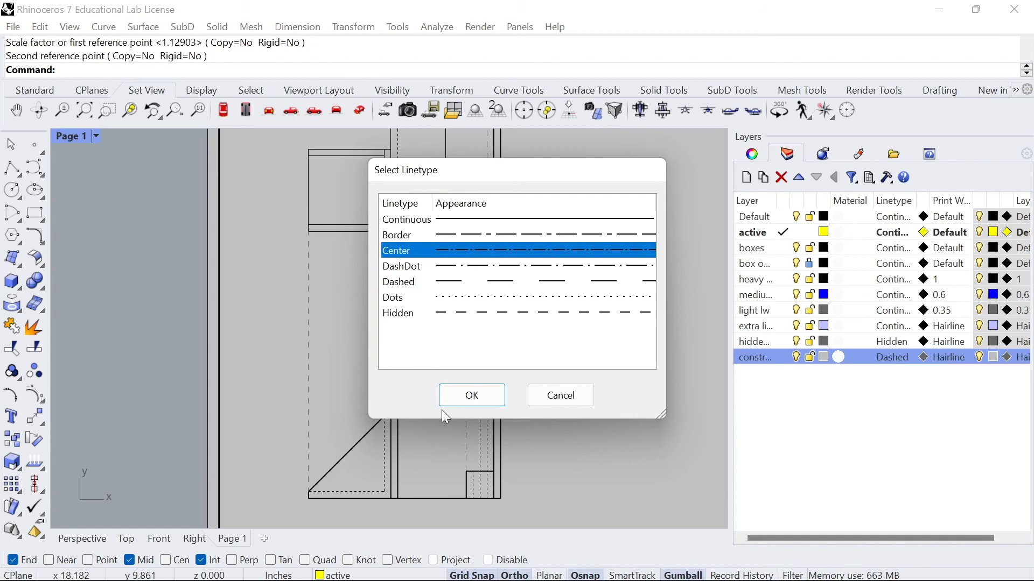
left_click(454, 399)
scroll(339, 334, "up", 5)
scroll(342, 333, "up", 1)
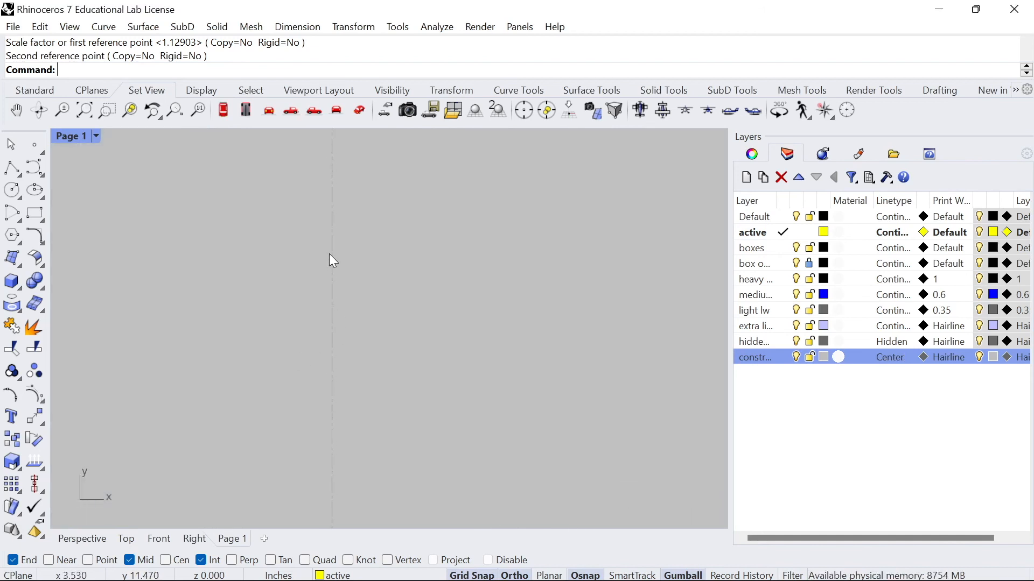
scroll(321, 319, "down", 6)
mouse_move(402, 277)
right_mouse_down()
mouse_move(385, 321)
mouse_move(398, 274)
right_mouse_up()
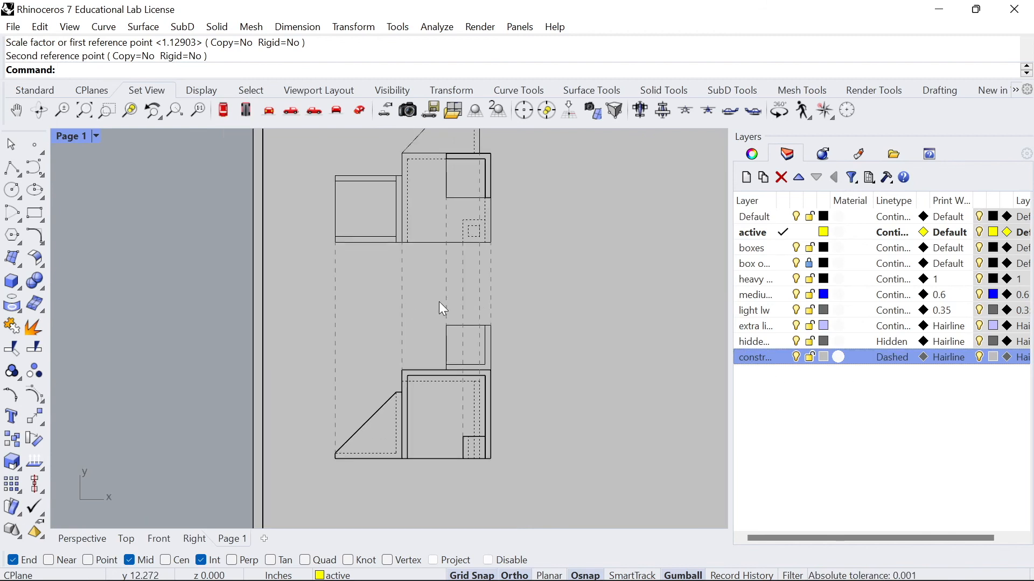
right_click_drag(471, 281, 446, 278)
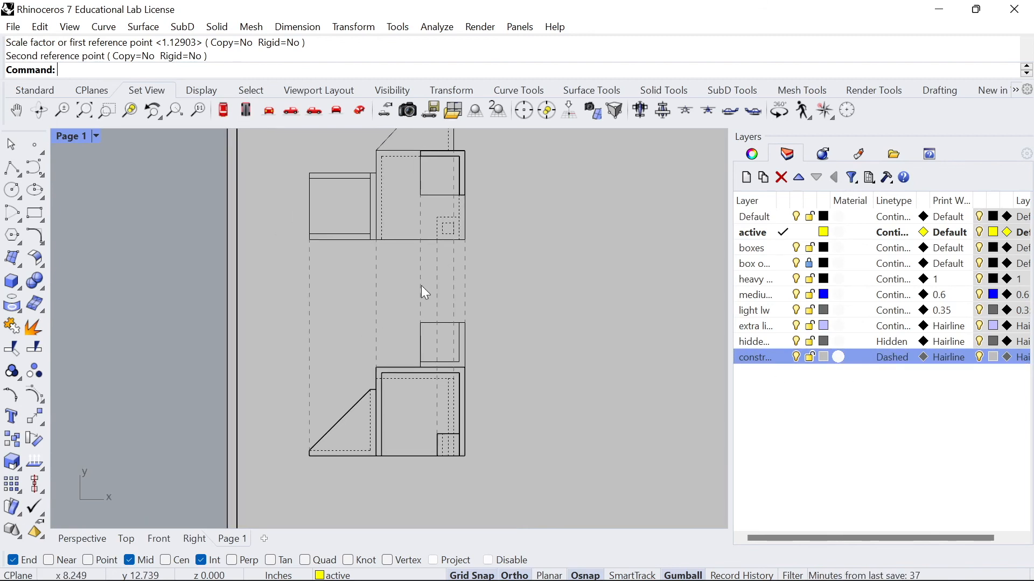
- Place a turned copy of the front elevation curves to the right of the plan
scroll(353, 330, "up", 4)
scroll(354, 330, "down", 4)
mouse_move(438, 288)
right_mouse_down()
mouse_move(395, 319)
mouse_move(341, 338)
right_mouse_up()
scroll(343, 301, "down", 2)
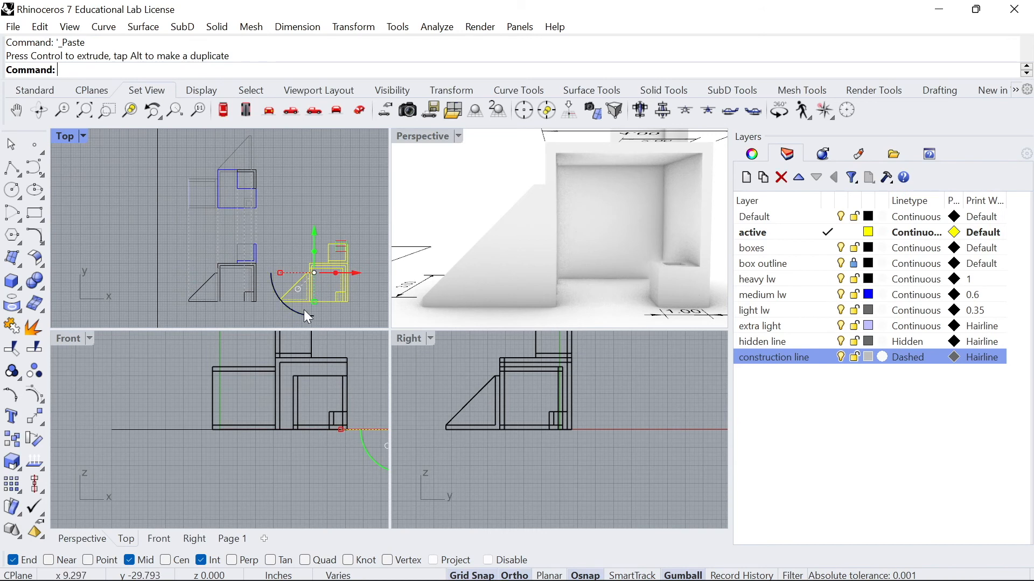
left_click_drag(296, 309, 348, 310)
left_click_drag(312, 238, 322, 138)
right_click_drag(311, 179, 308, 221)
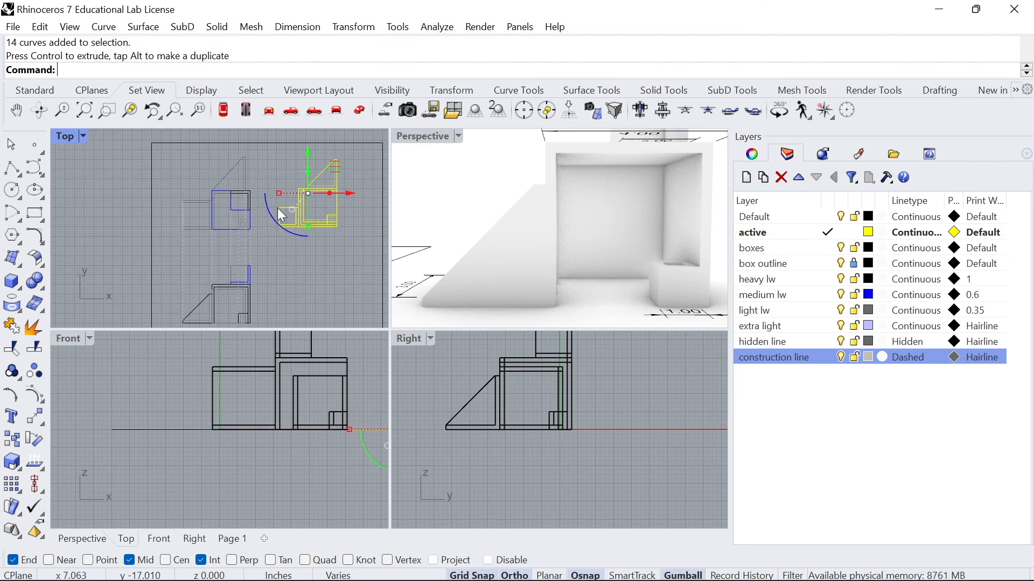
left_click(12, 168)
scroll(217, 182, "up", 1)
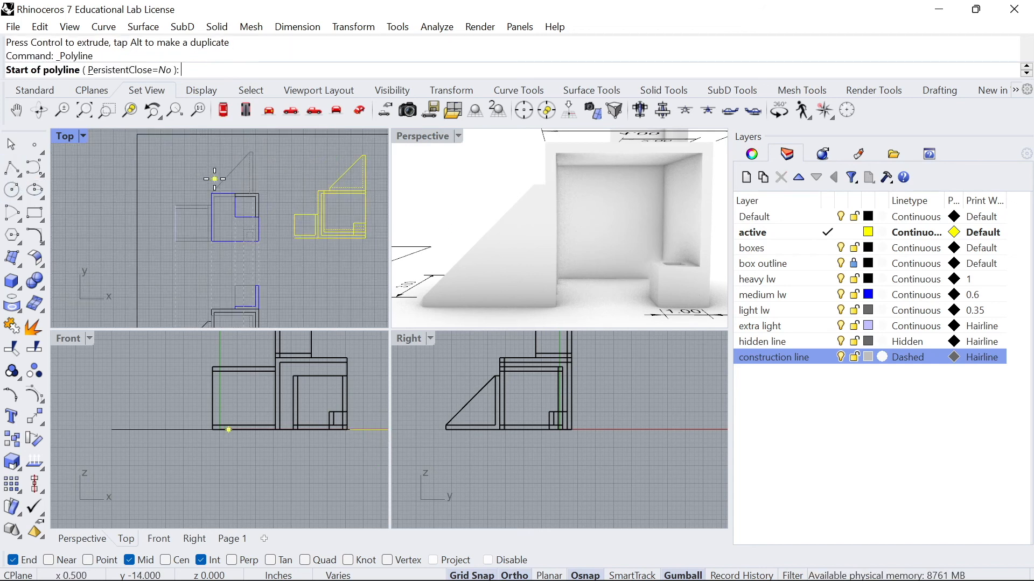
left_click(252, 152)
scroll(295, 210, "down", 2)
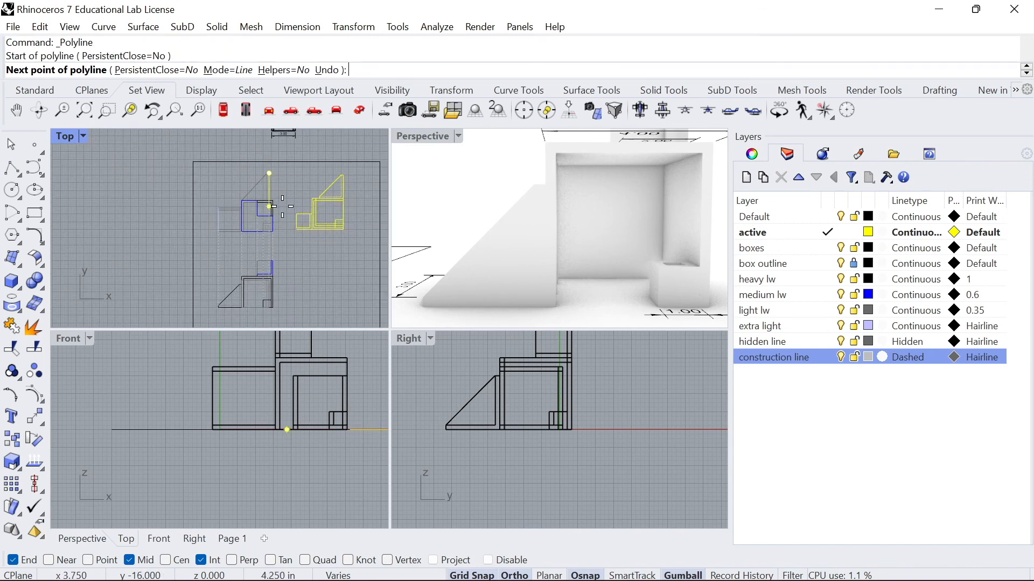
key("Escape")
key("Escape")
- Delete the copied elevation curves beside the plan
scroll(285, 215, "down", 2)
left_click_drag(295, 185, 292, 182)
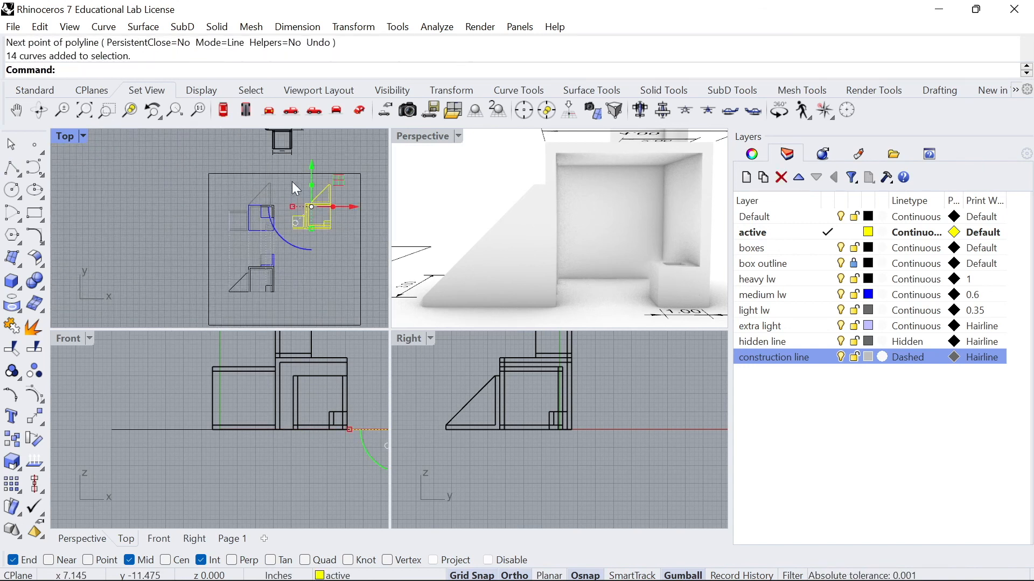
key("Delete")
- Draw a 4" square to the right of the plan, between the horizontal guide lines projected from the large box
scroll(277, 242, "up", 2)
right_click_drag(266, 245, 265, 228)
scroll(225, 202, "up", 4)
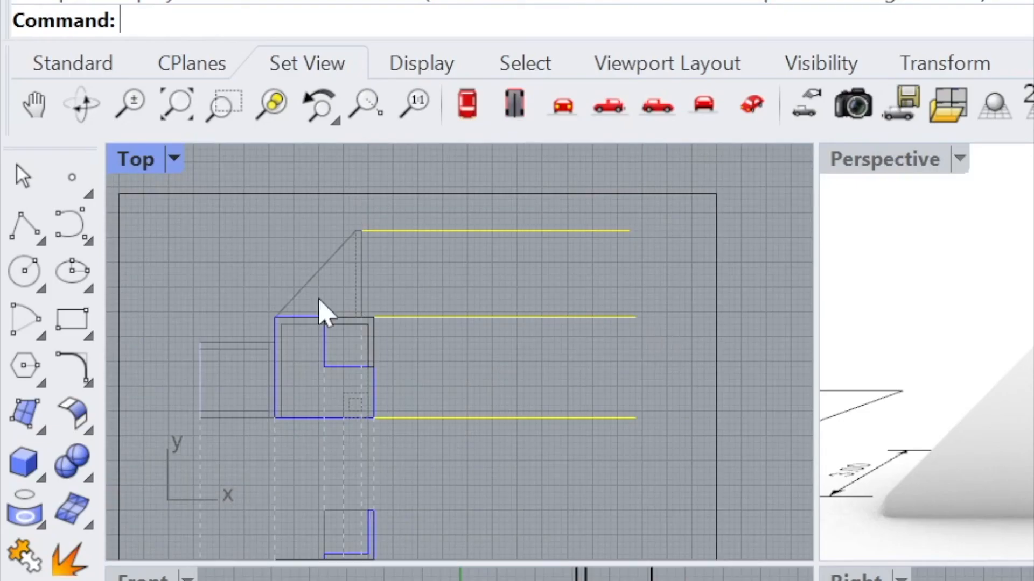
left_click(71, 320)
scroll(634, 316, "up", 1)
left_click(623, 434)
scroll(577, 380, "down", 3)
type("4\"")
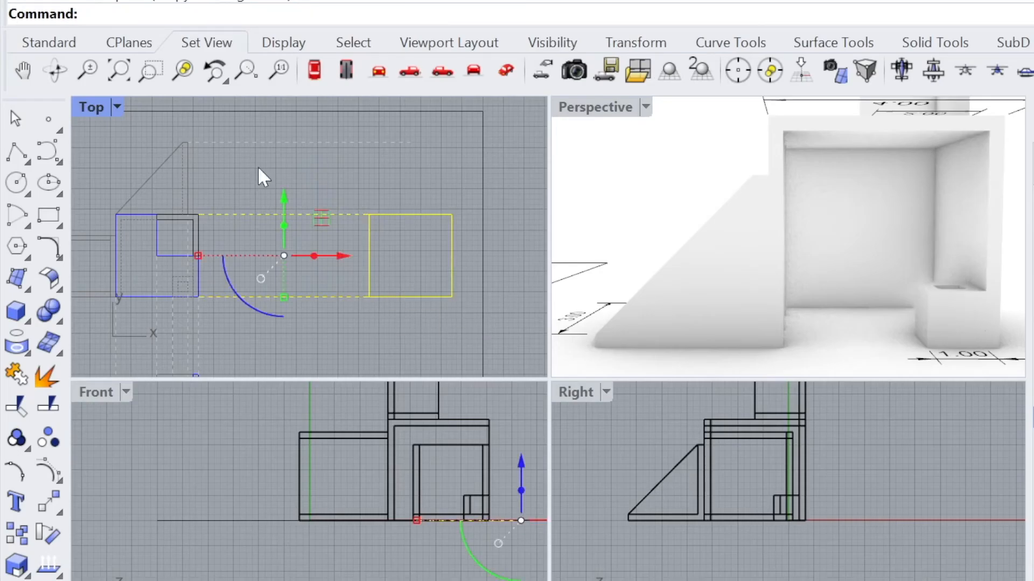
- Move the second, slightly smaller square so its lower right corner sits on the large square's upper right corner
left_click(547, 361)
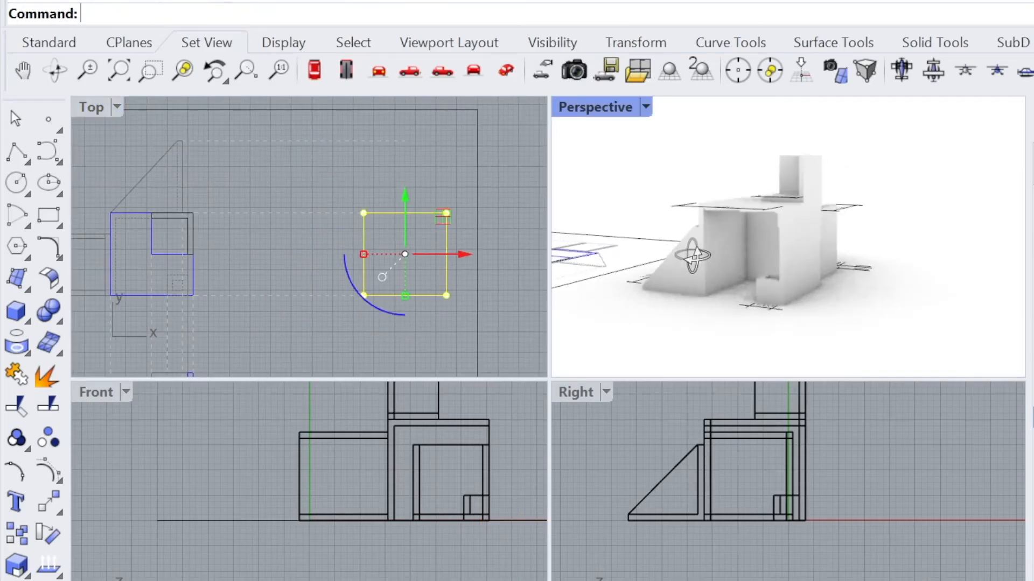
right_click_drag(692, 251, 652, 269)
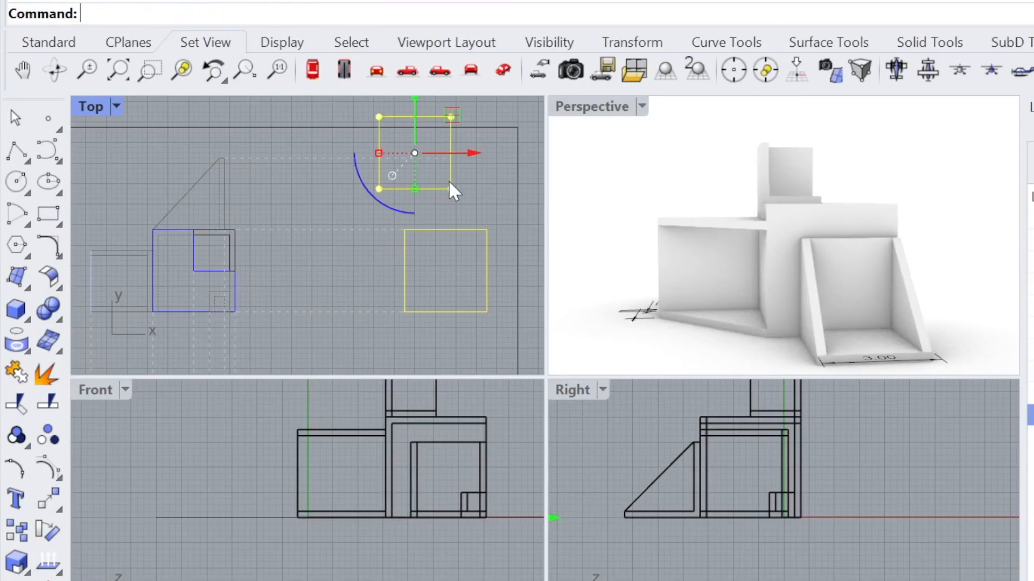
type("move")
key("Return")
left_click(451, 188)
left_click(487, 230)
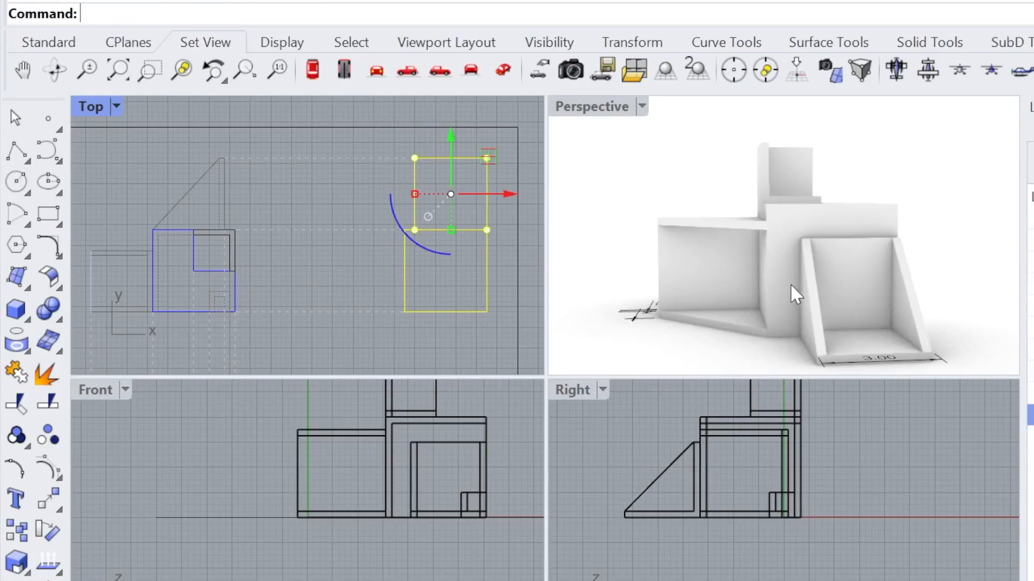
- Draw a 2" square and move its upper right corner onto the large square's upper left corner
right_click_drag(794, 285, 383, 274)
left_click(383, 275)
type("rec")
key("Return")
left_click(337, 251)
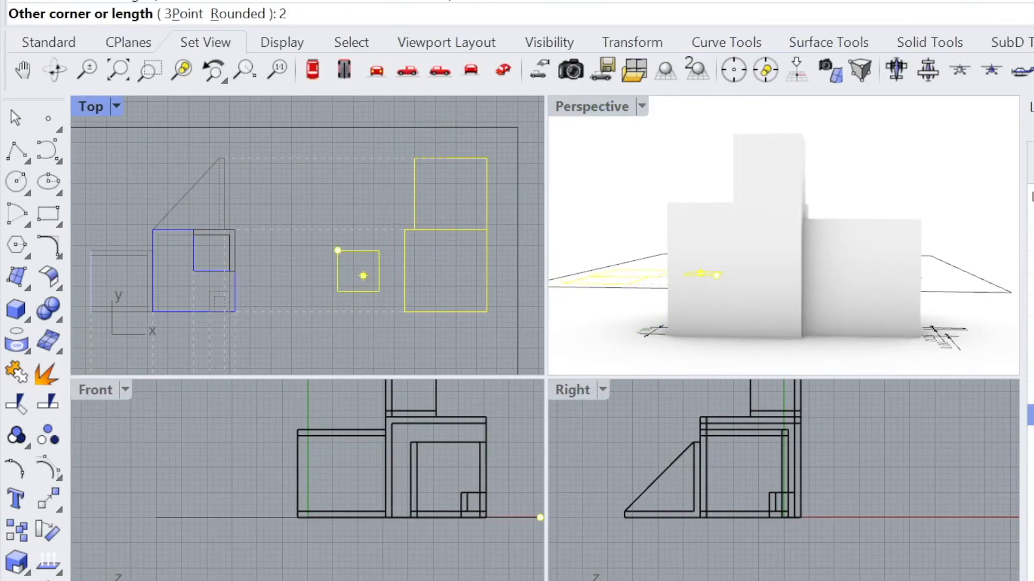
key("Return")
key("Return")
left_click(362, 209)
left_click_drag(379, 208, 404, 230)
- Draw a small square and move it into the lower right corner of the large square
left_click(393, 196)
mouse_move(608, 319)
right_mouse_down()
mouse_move(676, 390)
mouse_move(609, 319)
right_mouse_up()
right_click_drag(357, 242, 484, 253)
right_click(318, 255)
left_click(317, 254)
key("Return")
key("Return")
left_click(317, 256)
left_click_drag(338, 256, 487, 312)
key("Escape")
- Draw a 3" square for the large box's opening
right_click_drag(623, 254, 491, 226)
right_click_drag(566, 251, 789, 249)
right_click_drag(473, 230, 457, 214)
scroll(280, 211, "down", 6)
right_click(449, 248)
left_click(449, 249)
type("3.5\"")
key("BackSpace")
key("BackSpace")
key("BackSpace")
key("Return")
type("3\"")
key("Return")
- Move the 3" square into the lower right corner of the large square
scroll(482, 249, "up", 2)
left_click(482, 249)
scroll(344, 256, "up", 6)
left_click(367, 260)
- Assign the large square and the 2" square beside it to the heavy lw layer, and the upper square to medium lw
right_click_drag(317, 231, 355, 291)
right_click_drag(753, 258, 614, 270)
left_click(304, 242)
right_click(763, 279)
left_click(824, 508)
left_click(316, 131)
right_click(763, 295)
left_click(824, 508)
left_click(253, 242)
right_click(763, 279)
left_click(824, 507)
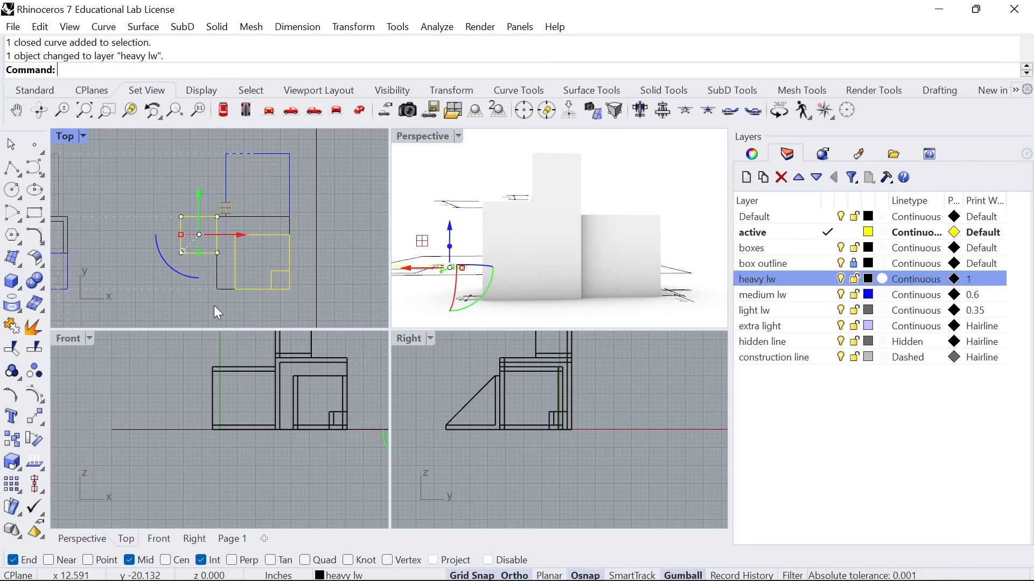
- Assign the 3" square and the small corner square inside the large square to the hidden line layer
key("Escape")
scroll(243, 252, "up", 2)
left_click(258, 231)
left_click(285, 276, "shift")
right_click(763, 341)
left_click(821, 503)
key("ctrl+z")
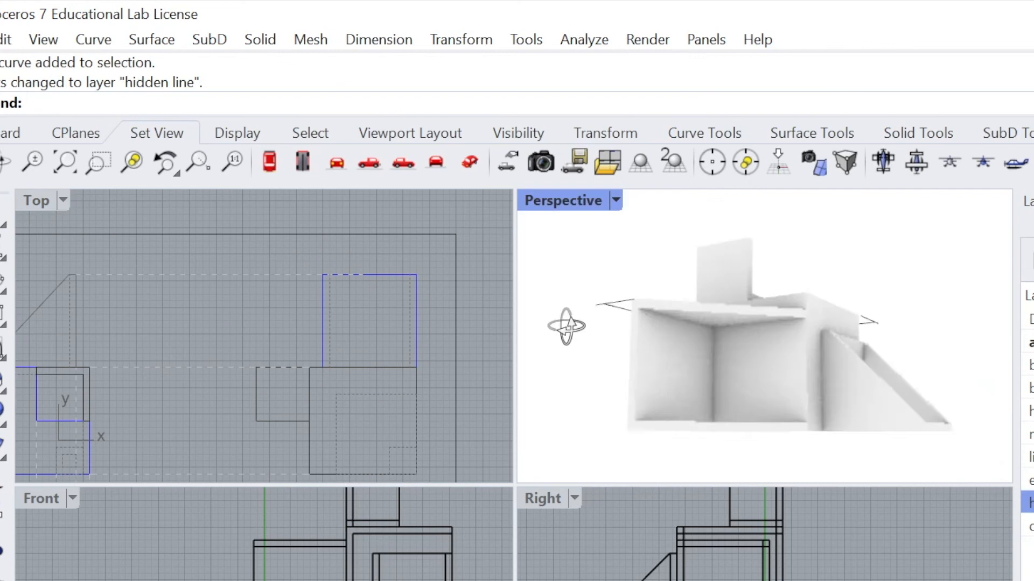
- Explode the hidden 3" square and add dashed wall-thickness lines inside the openings and the adjoining 2" square
right_click_drag(565, 326, 925, 343)
right_click_drag(436, 378, 353, 377)
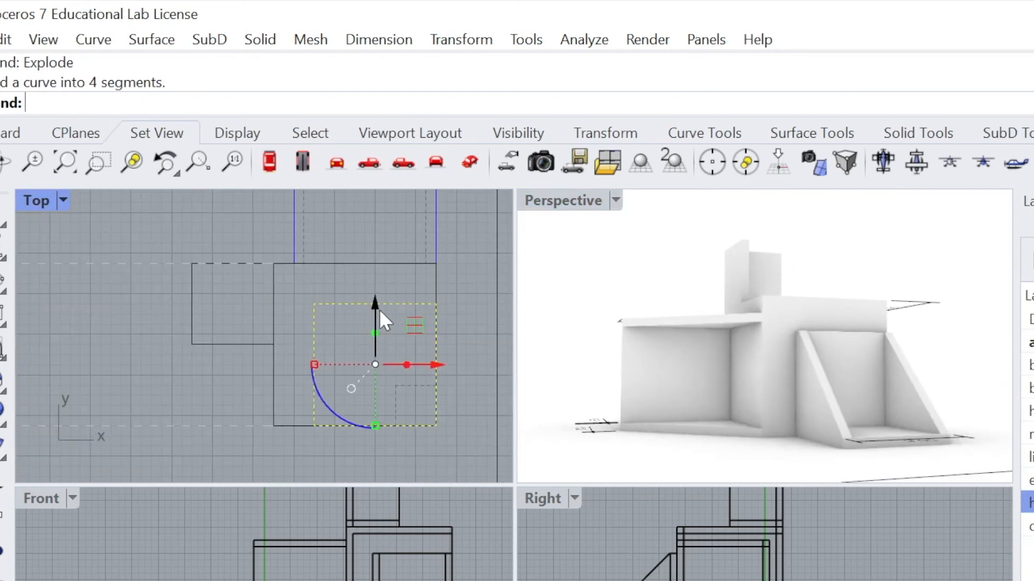
left_click(375, 428)
left_click(420, 477)
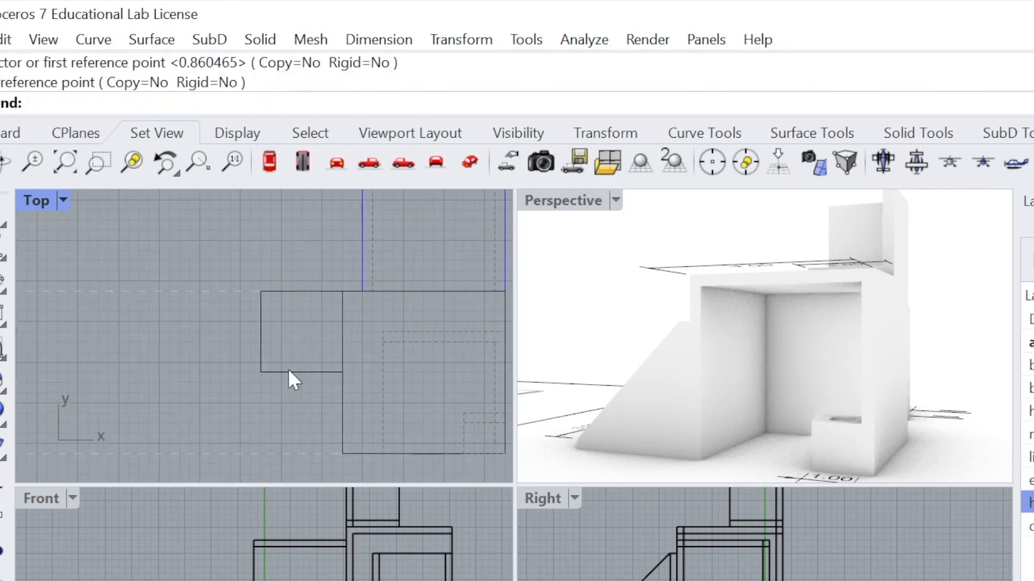
right_click_drag(700, 350, 715, 335)
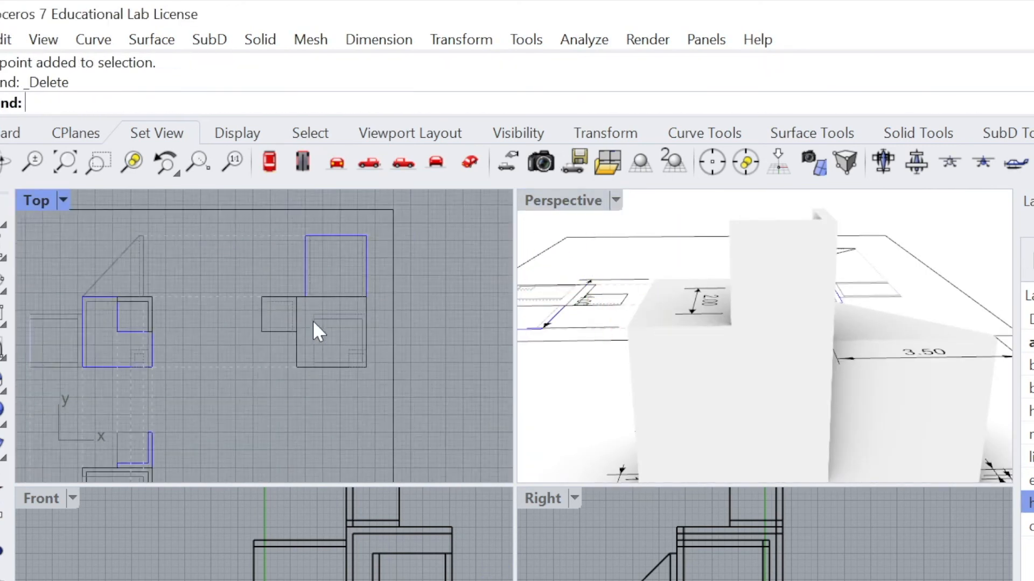
scroll(318, 332, "up", 4)
scroll(607, 308, "up", 3)
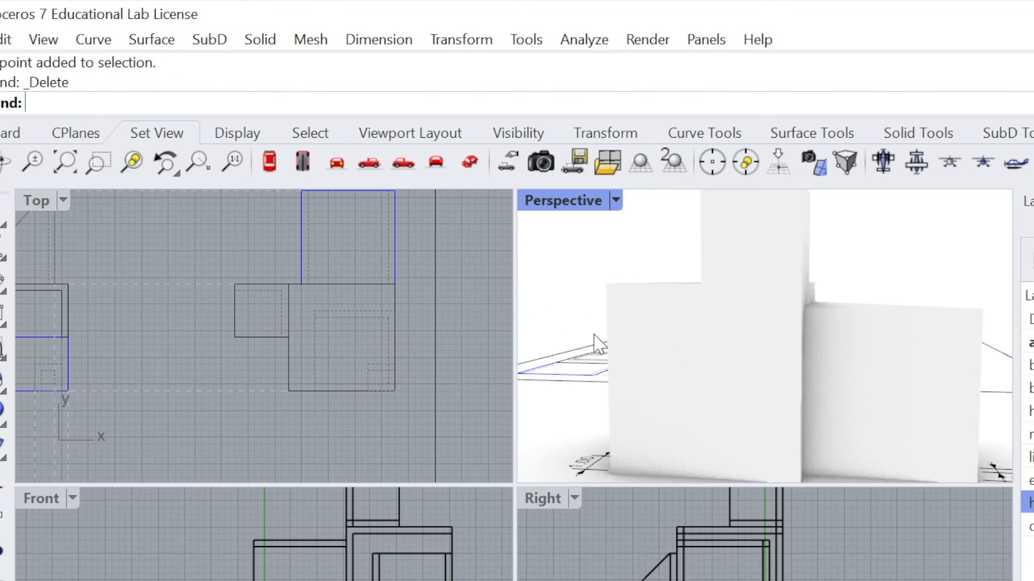
- Rotate the side elevation 90 degrees clockwise without its projection lines and move it off the sheet beside the border
scroll(351, 335, "down", 2)
left_click_drag(457, 388, 276, 223)
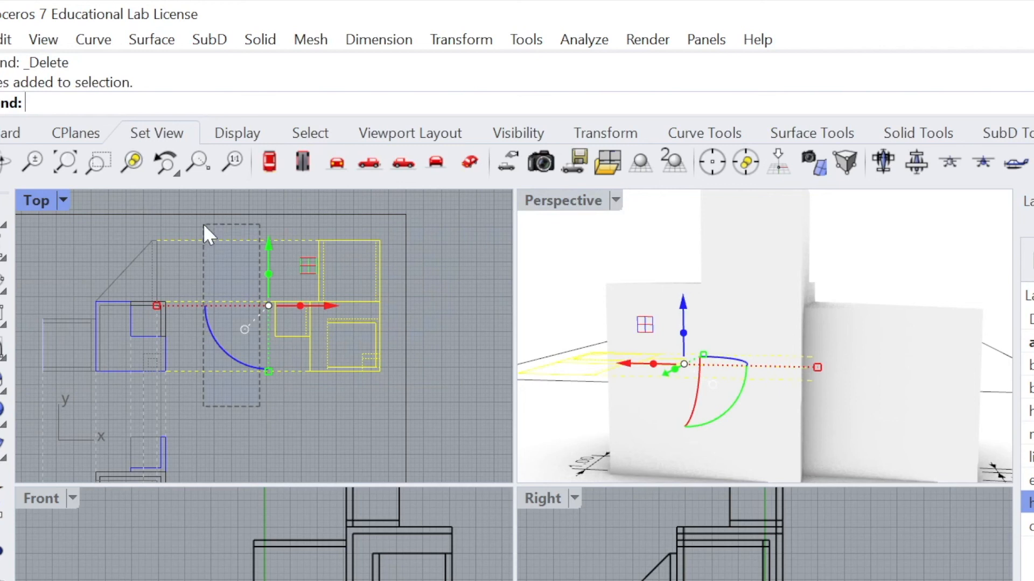
left_click_drag(203, 228, 204, 230, "ctrl")
left_click_drag(283, 367, 223, 282)
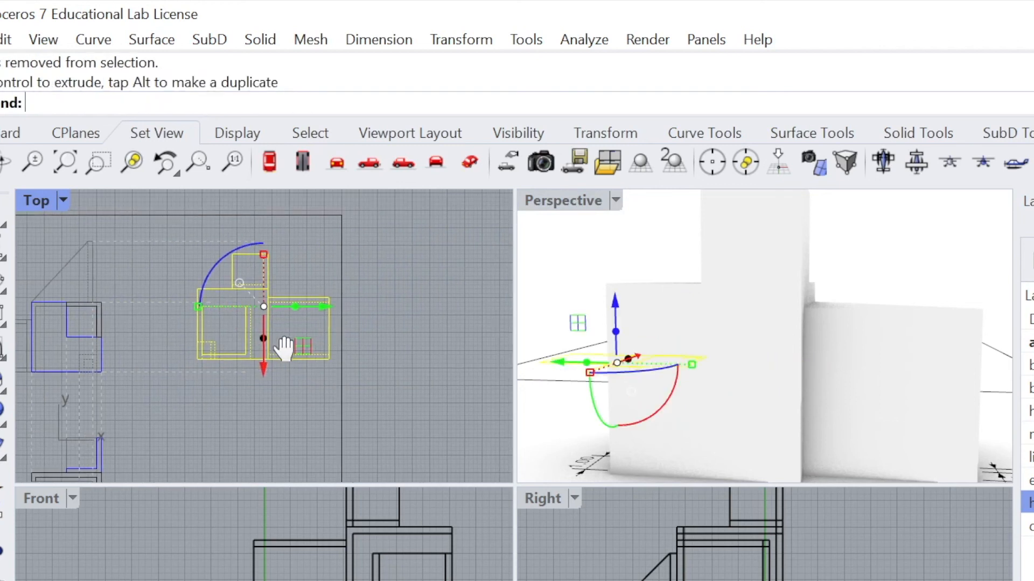
left_click_drag(313, 305, 480, 307)
left_click(419, 409)
right_click_drag(420, 410, 363, 425)
right_click_drag(759, 386, 812, 369)
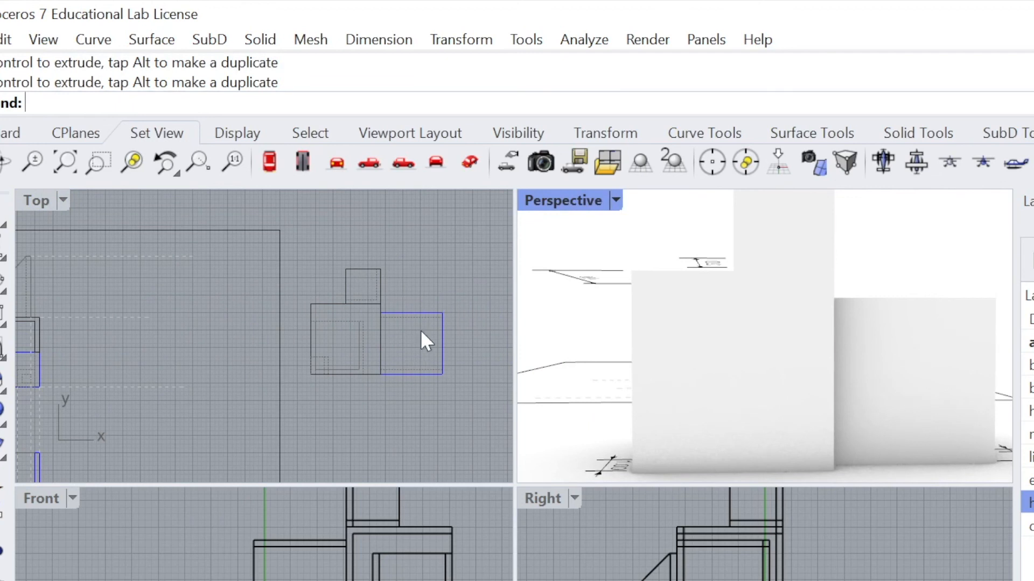
- Examine the dashed opening and wall edges inside the rotated elevation's large square
scroll(323, 361, "up", 3)
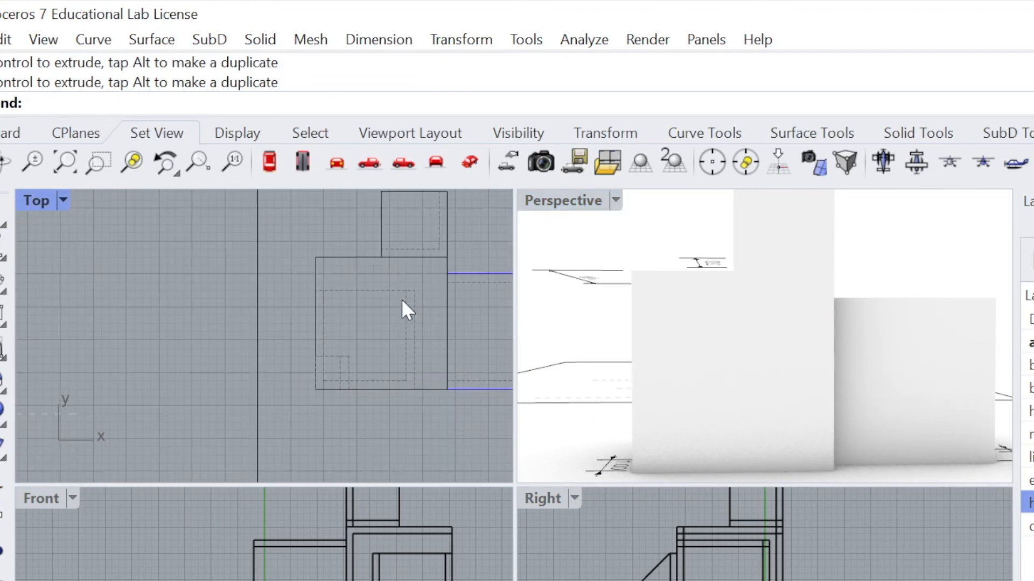
scroll(396, 315, "up", 4)
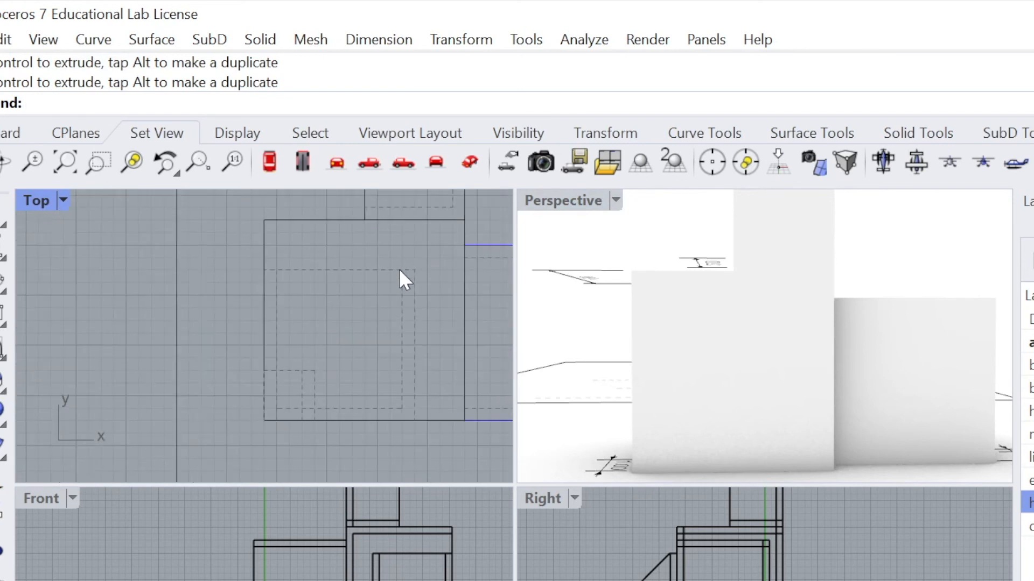
scroll(284, 267, "up", 4)
scroll(284, 257, "down", 4)
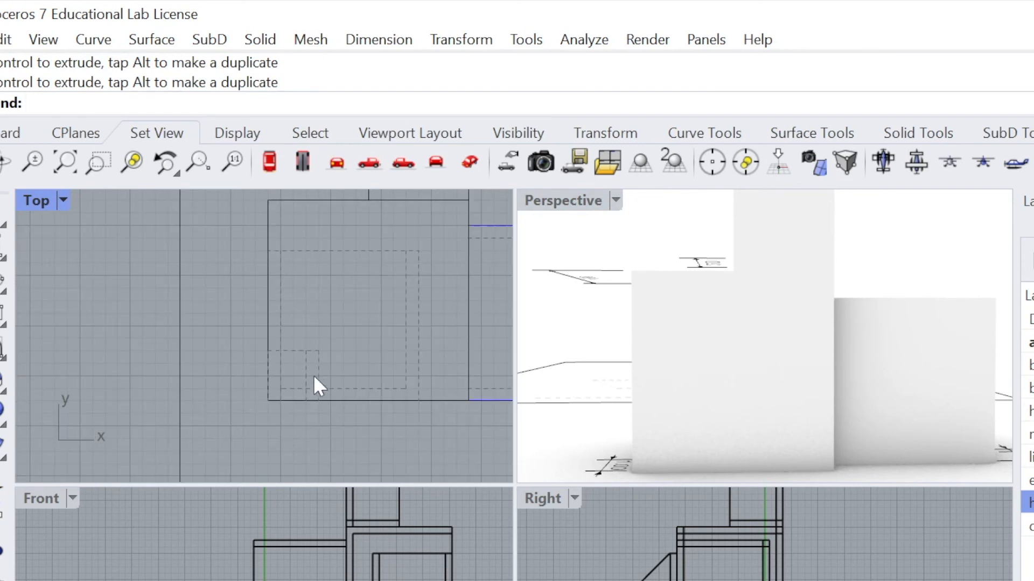
scroll(315, 369, "up", 3)
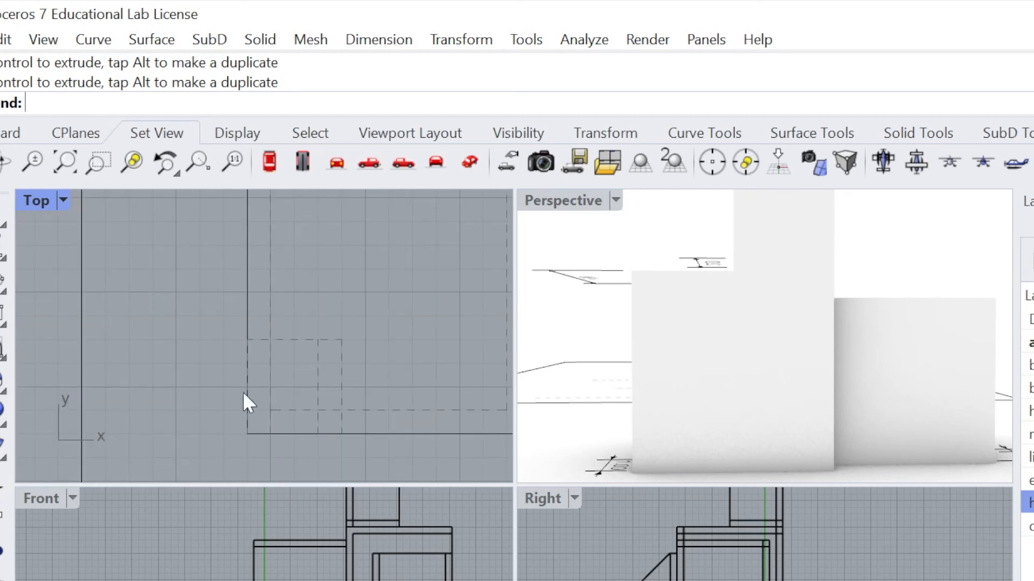
scroll(253, 391, "down", 2)
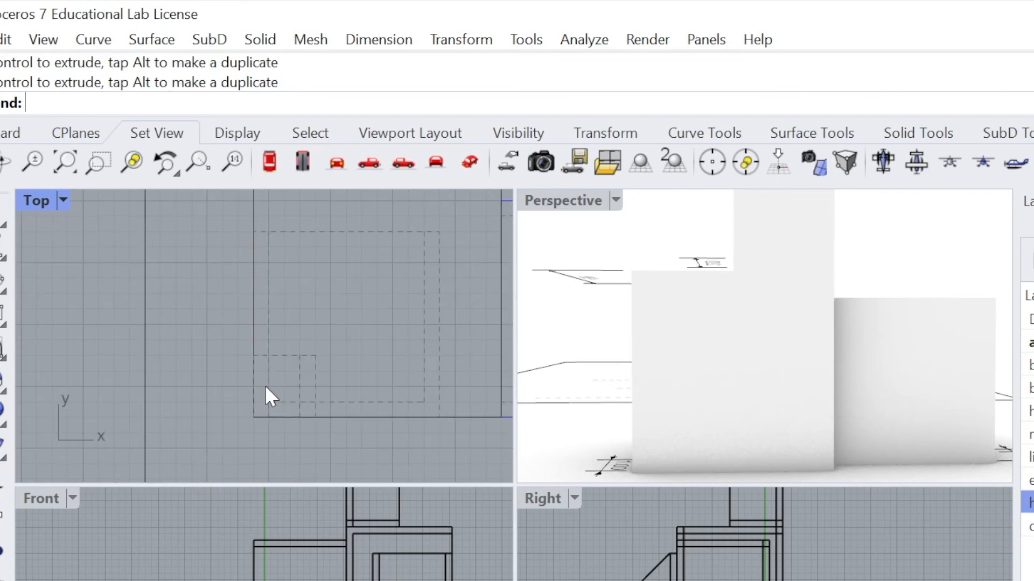
scroll(266, 386, "down", 3)
right_click_drag(307, 350, 275, 353)
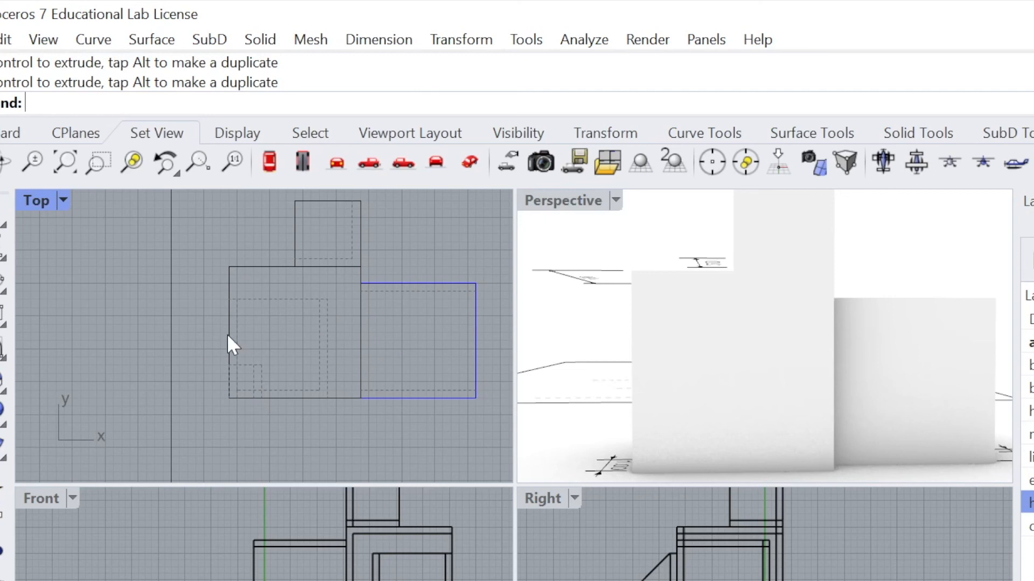
- Compare the dashed wall edges of the elevation's 2" square with the small upper box in the perspective model
right_click_drag(319, 253, 330, 354)
scroll(309, 291, "up", 2)
right_click_drag(602, 282, 895, 284)
scroll(840, 296, "up", 5)
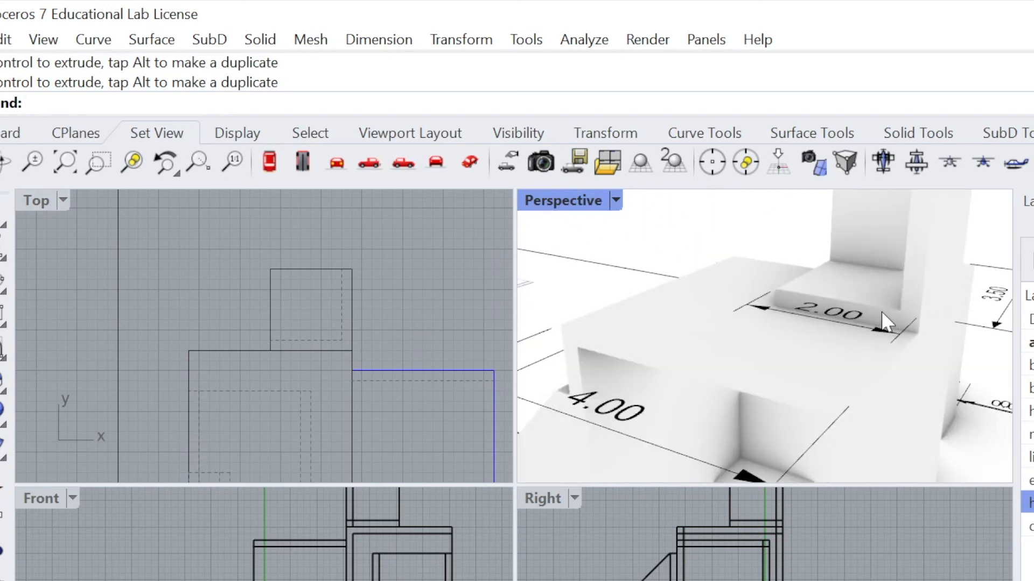
right_click_drag(894, 308, 761, 363)
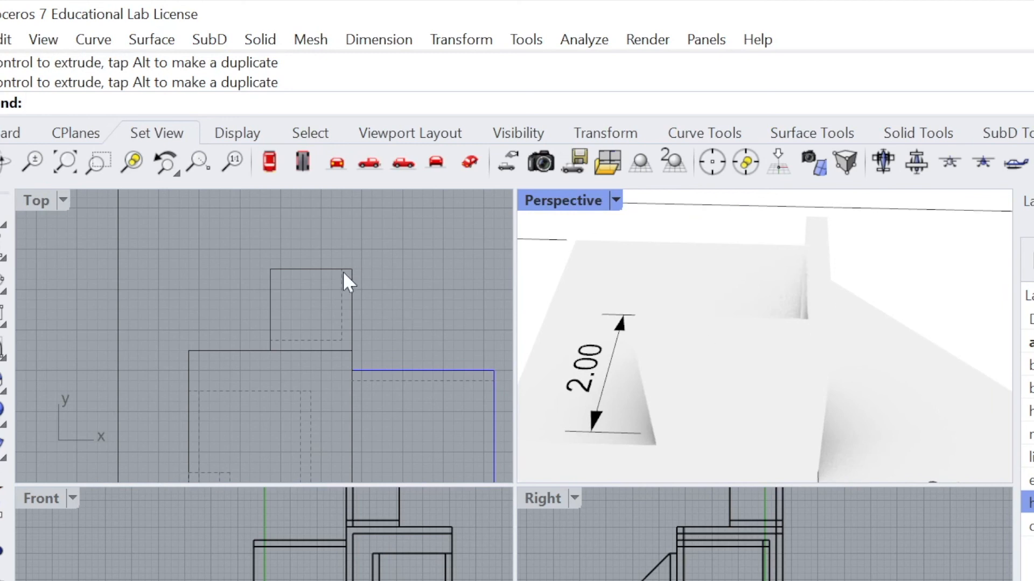
scroll(344, 318, "up", 4)
scroll(332, 286, "down", 16)
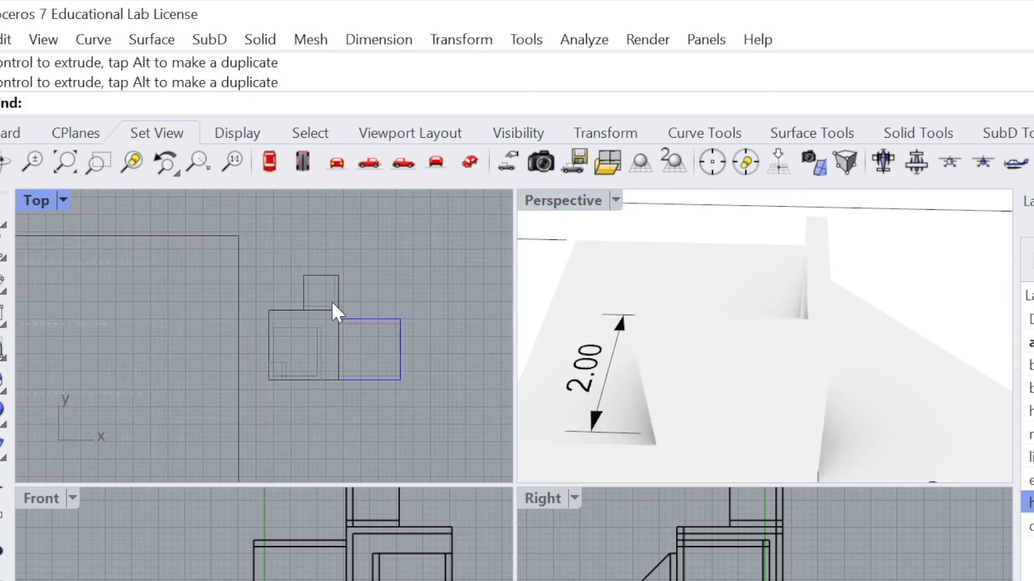
scroll(315, 341, "up", 5)
- Undo the move and rotation of the side elevation
key("ctrl+z")
key("ctrl+z")
left_click(292, 362)
- Draw the remaining horizontal projection lines from the plan's box edges to the matching edges of the side elevation
scroll(404, 370, "up", 6)
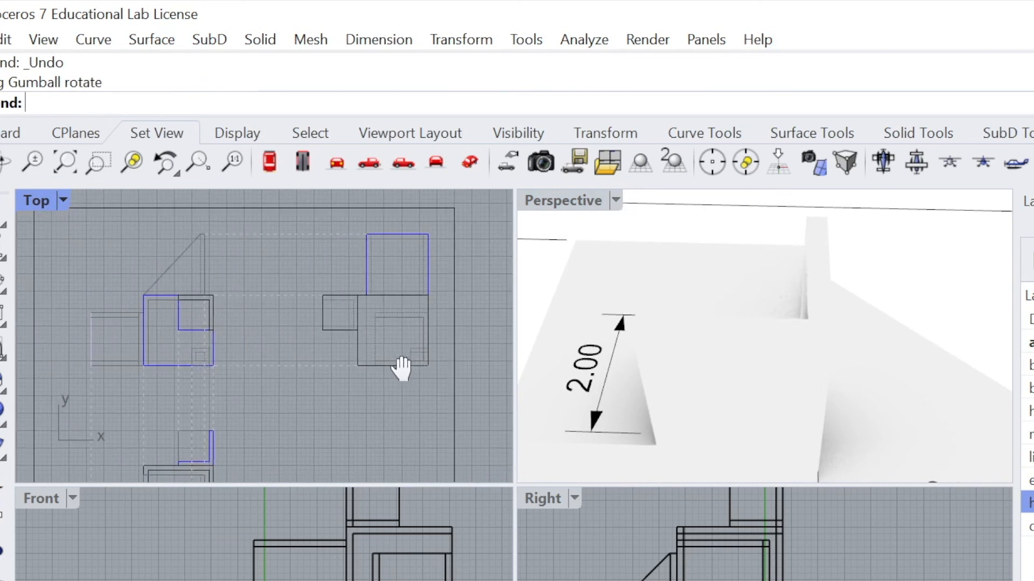
left_click(3, 311)
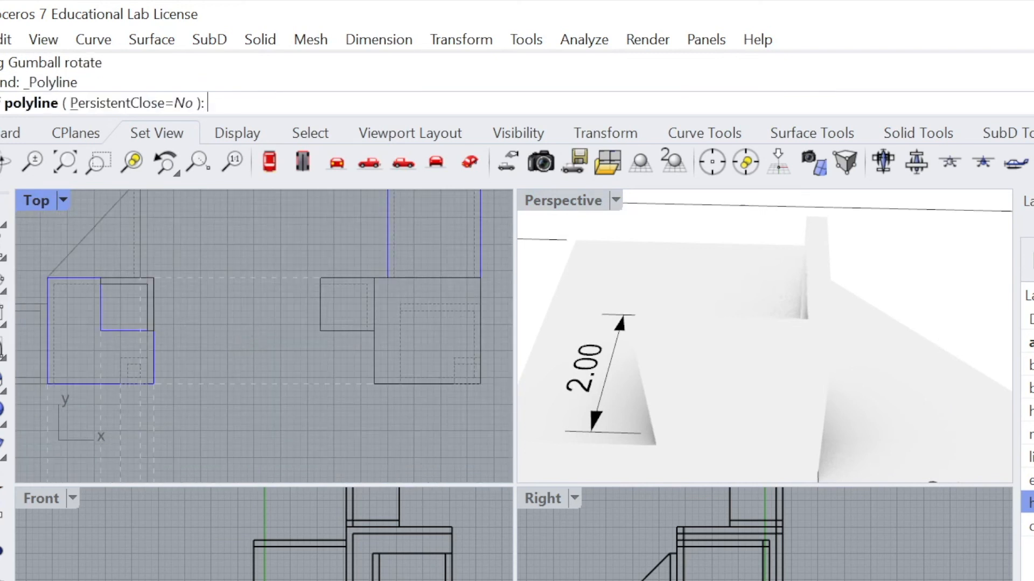
left_click(155, 331)
left_click(320, 331)
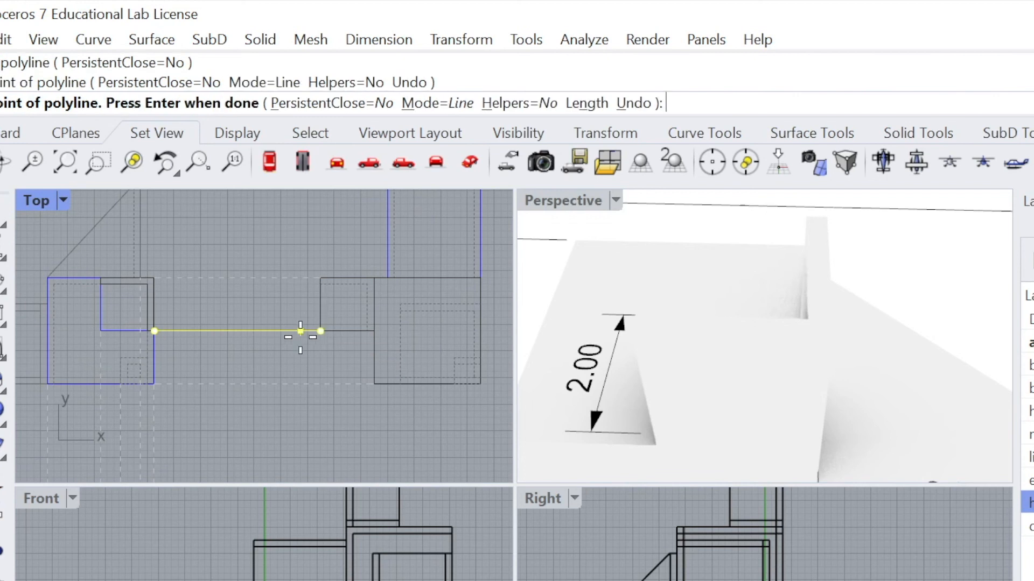
key("Return")
- Assign the three new projection lines to the construction line layer
scroll(258, 364, "down", 2)
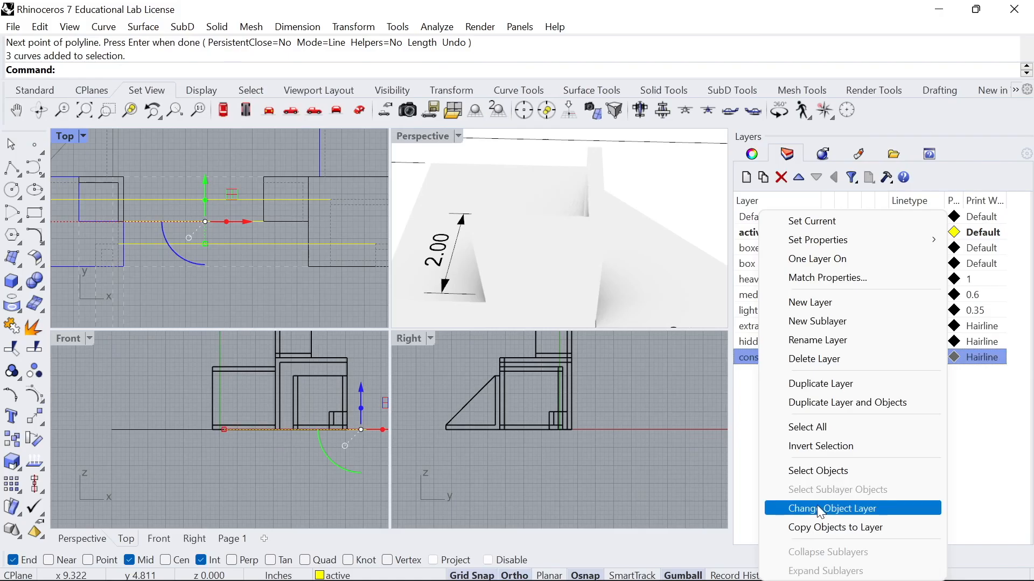
left_click(840, 508)
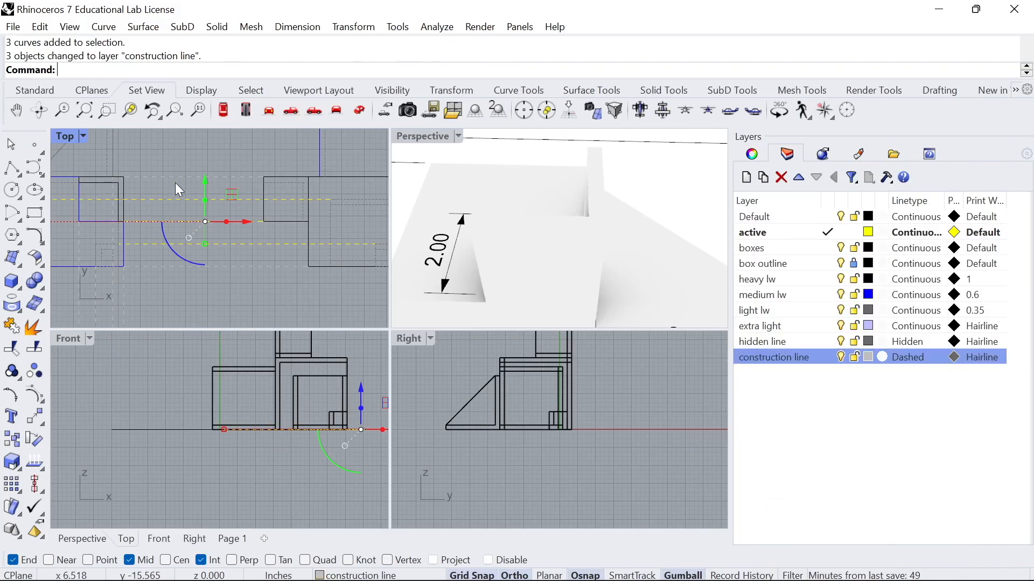
left_click(172, 165)
- Open the Page 1 layout and inspect the line weights, hidden edges and projection lines across the plan and both elevations
scroll(209, 193, "down", 6)
mouse_move(209, 194)
right_mouse_down()
mouse_move(224, 238)
mouse_move(223, 214)
mouse_move(198, 213)
right_mouse_up()
scroll(218, 211, "down", 2)
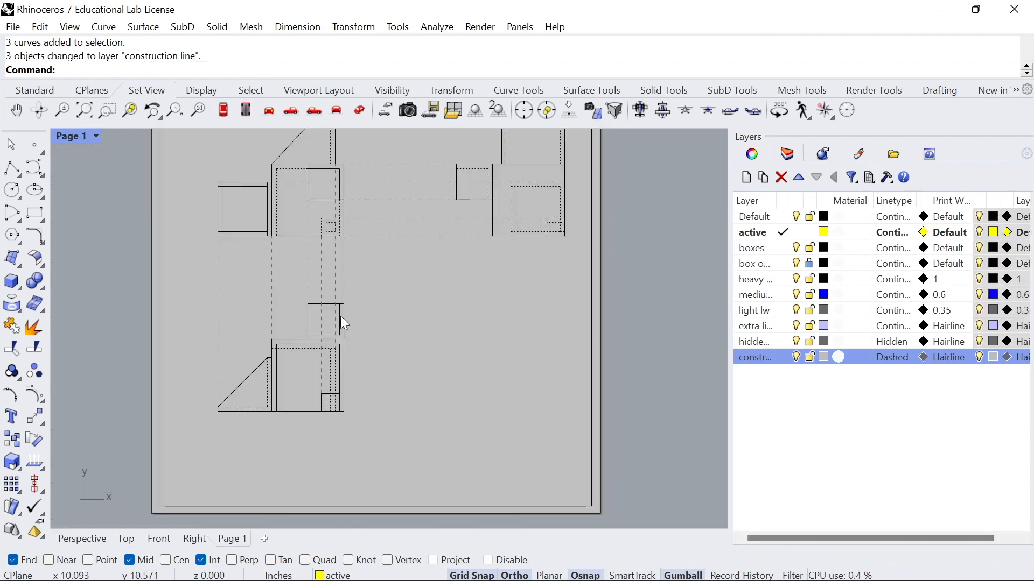
scroll(348, 356, "down", 2)
scroll(342, 305, "up", 5)
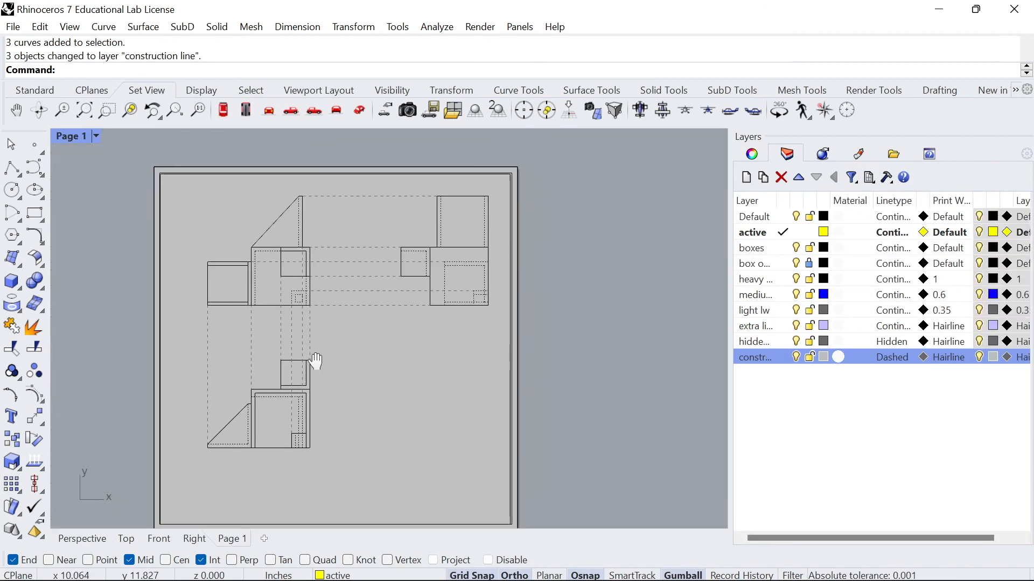
scroll(361, 291, "up", 3)
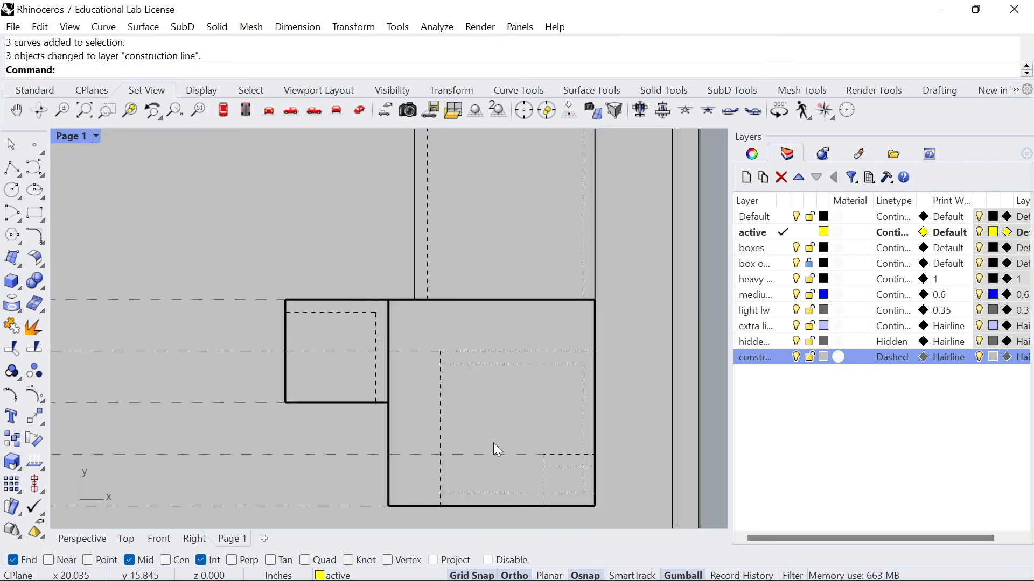
scroll(472, 205, "down", 3)
scroll(433, 180, "up", 3)
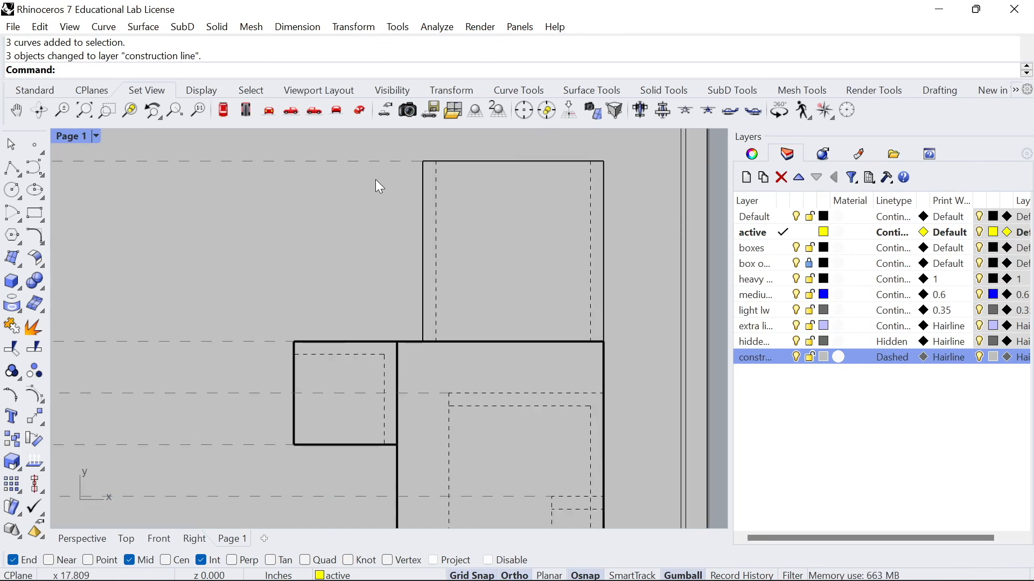
scroll(376, 431, "down", 8)
right_click_drag(374, 330, 401, 286)
scroll(242, 298, "up", 3)
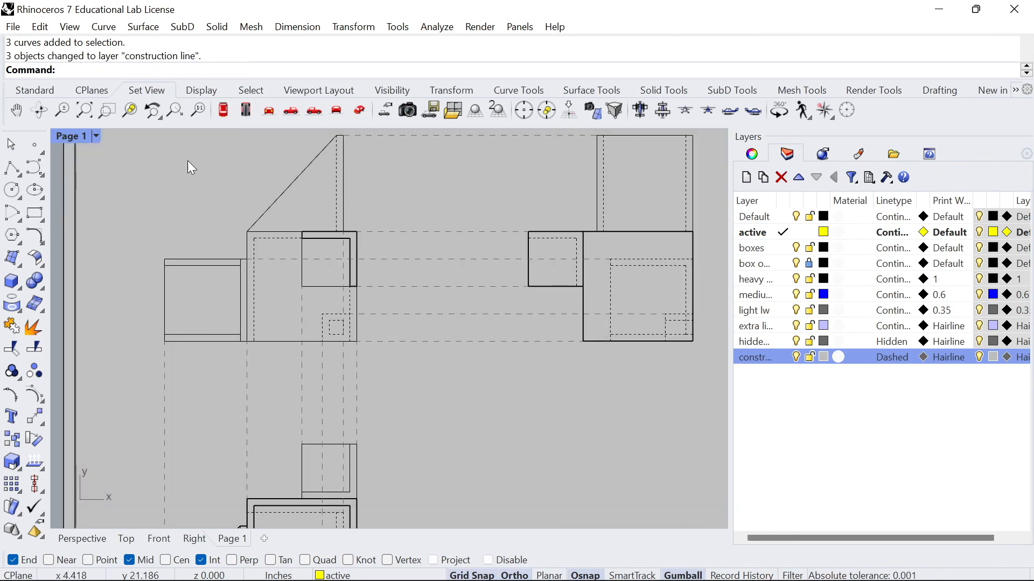
scroll(245, 286, "down", 2)
mouse_move(340, 375)
right_mouse_down()
mouse_move(285, 322)
mouse_move(373, 367)
right_mouse_up()
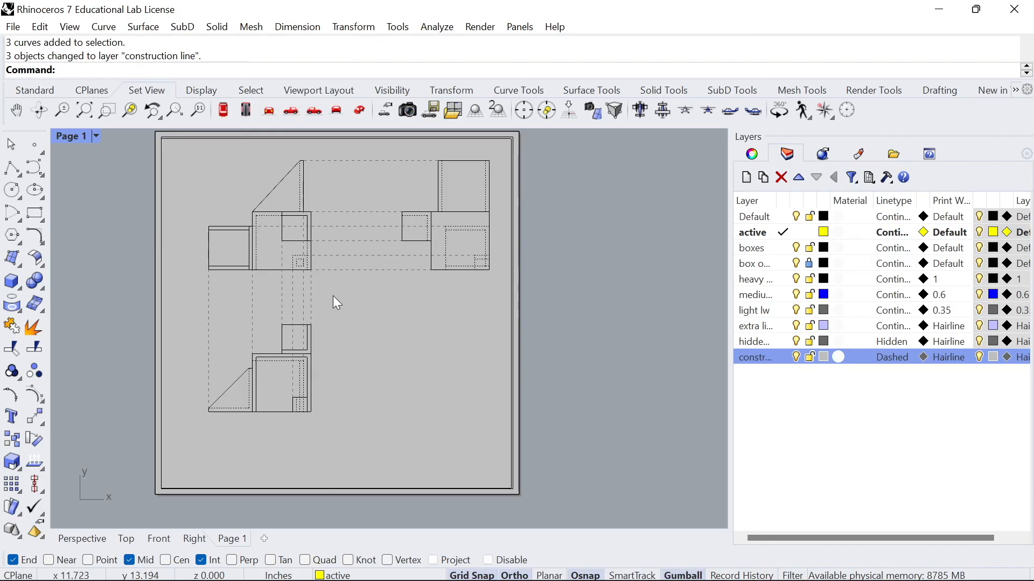
scroll(369, 285, "up", 4)
scroll(359, 263, "down", 4)
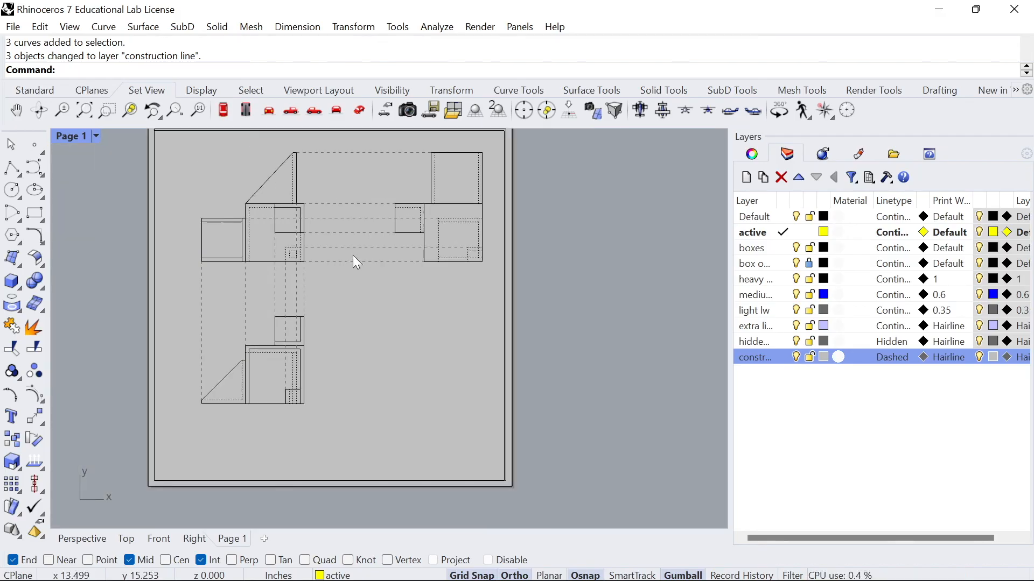
right_click_drag(361, 262, 356, 284)
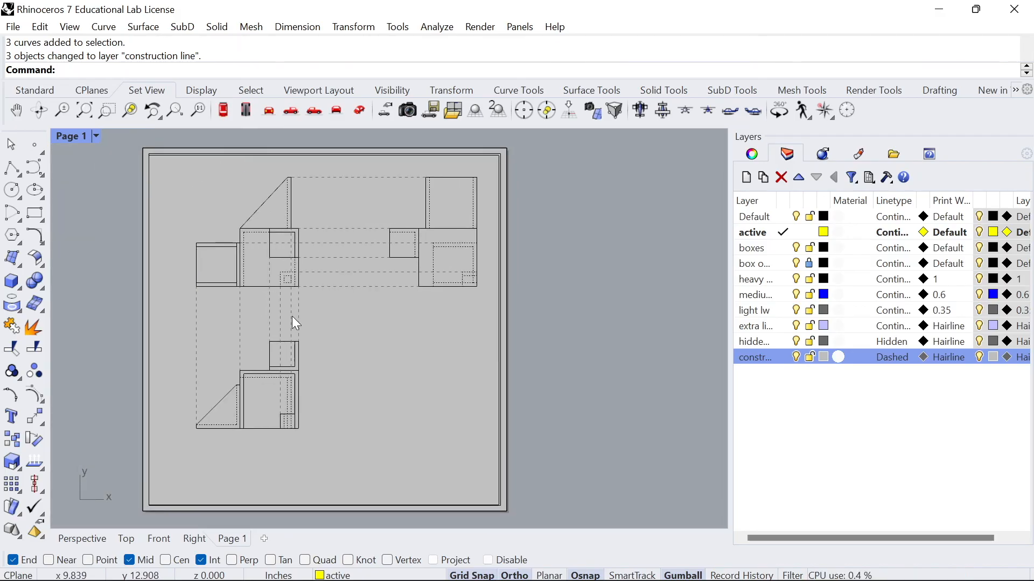